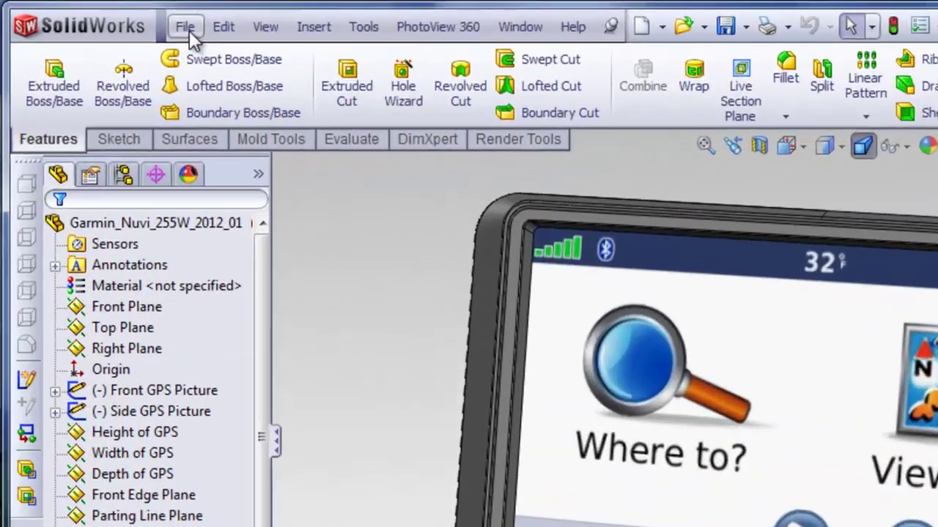
# Step: Create a new part document from the Part_IN template
pyautogui.click(116, 17)
pyautogui.click(131, 35)
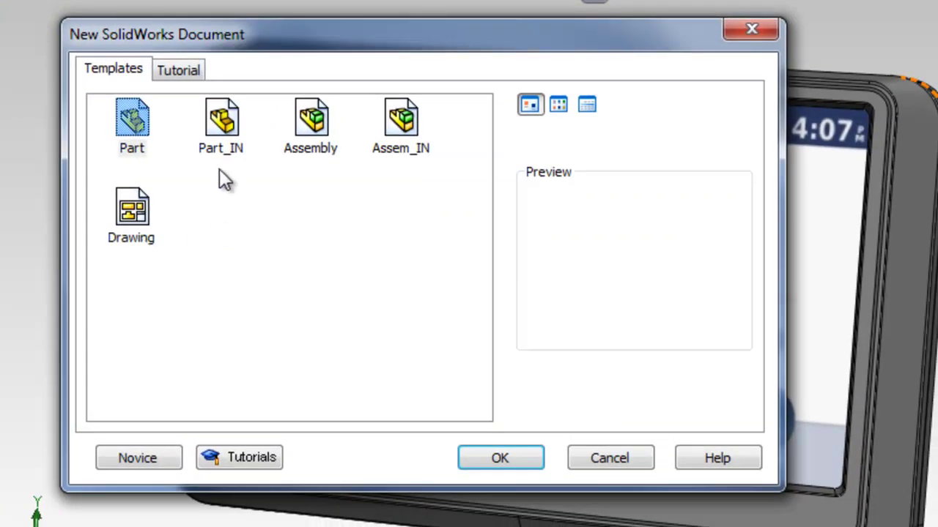
pyautogui.click(221, 121)
pyautogui.click(495, 454)
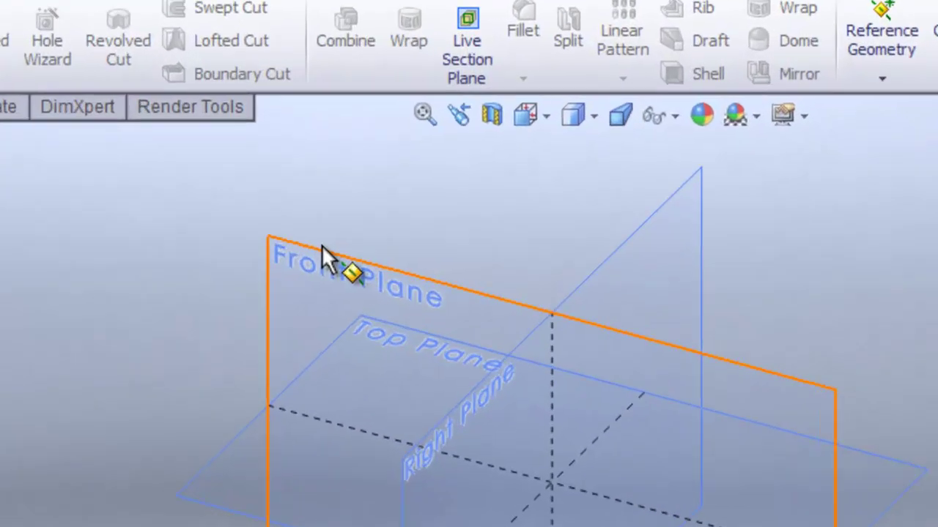
# Step: Start a sketch on the Front Plane and insert Garmin_255W_Front.jpg as a sketch picture
pyautogui.click(392, 161)
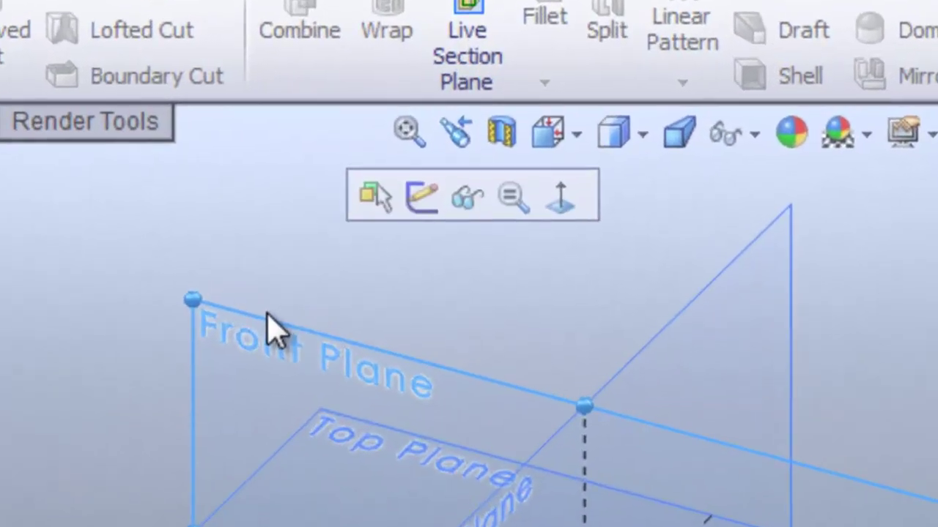
pyautogui.click(423, 196)
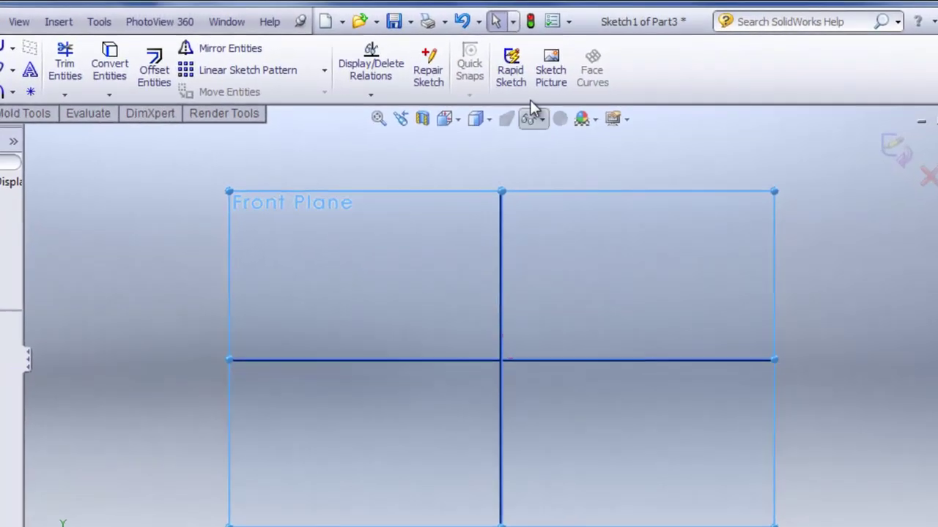
pyautogui.click(550, 79)
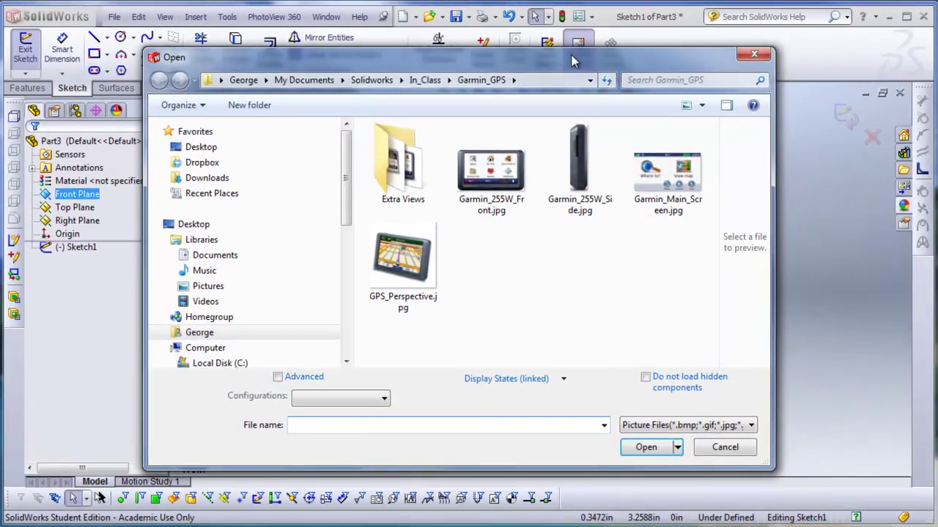
pyautogui.click(490, 170)
pyautogui.click(646, 447)
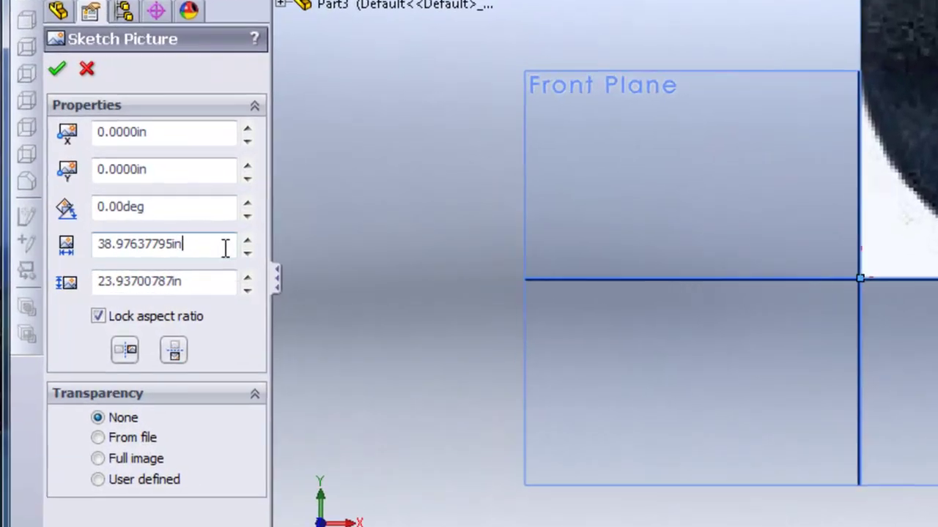
# Step: Size the front picture to 4.75 in wide, then unlock its aspect ratio and set the height to 2.93 in
pyautogui.doubleClick(139, 197)
pyautogui.write('4')
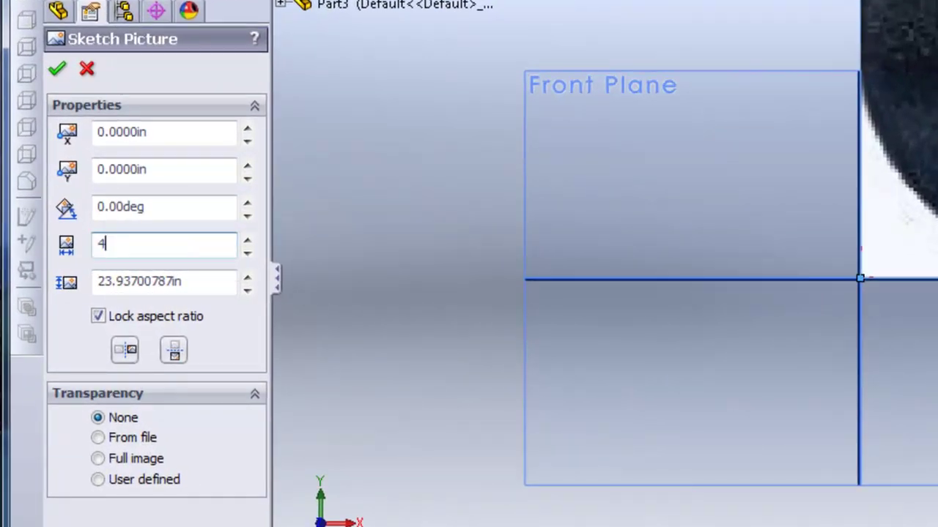
pyautogui.write('.75')
pyautogui.press('Return')
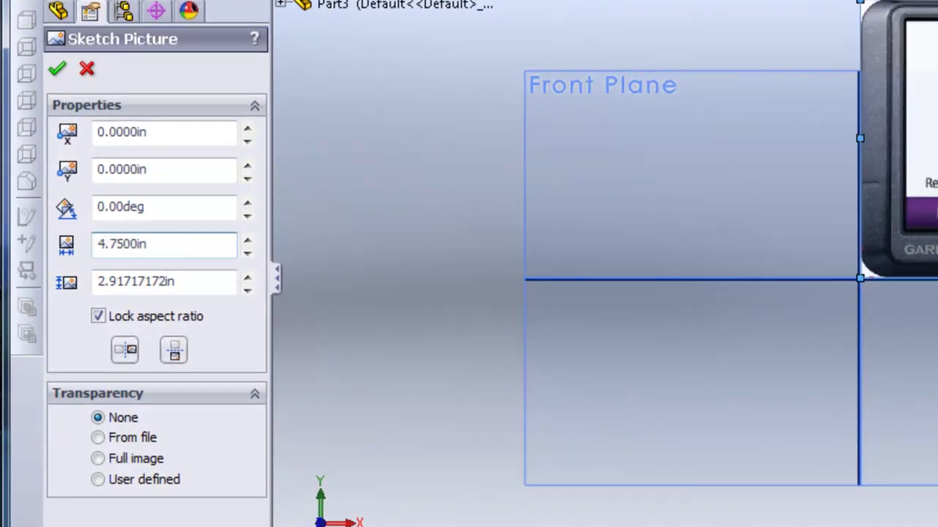
pyautogui.click(98, 316)
pyautogui.doubleClick(180, 279)
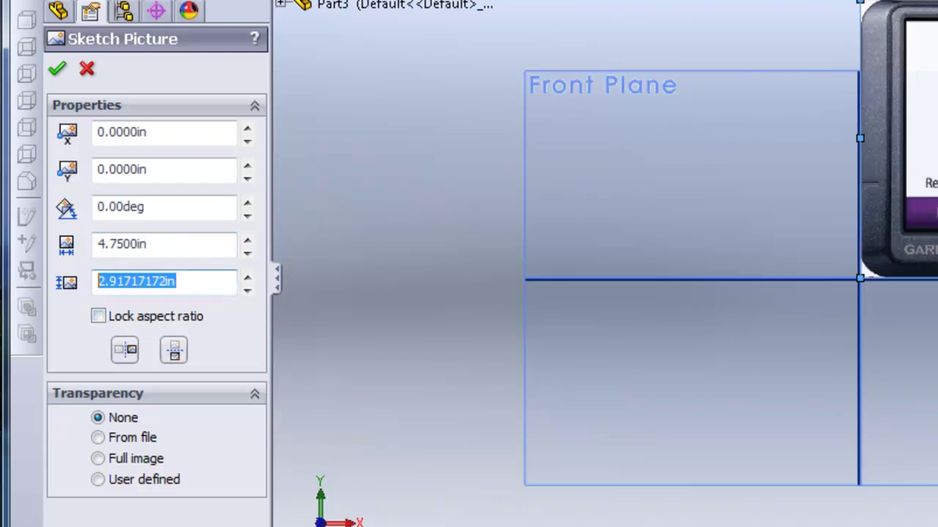
pyautogui.write('2.93')
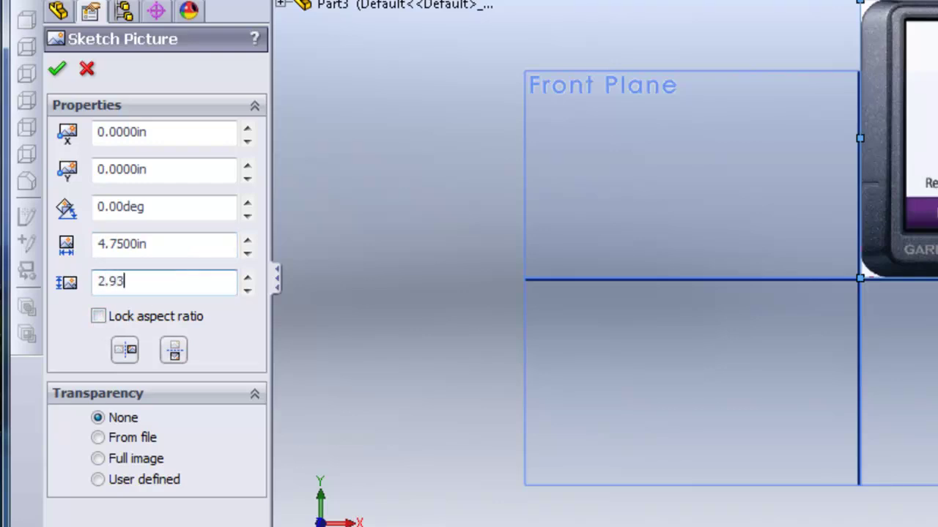
pyautogui.click(213, 208)
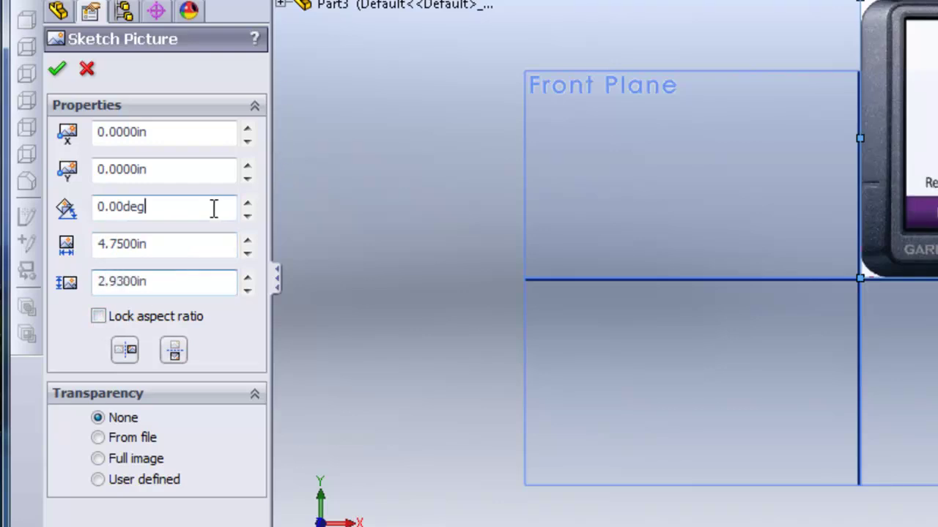
# Step: Centre the front picture horizontally on the origin by setting its X position to minus half its width, -2.375 in
pyautogui.doubleClick(178, 248)
pyautogui.hotkey('ctrl', 'c')
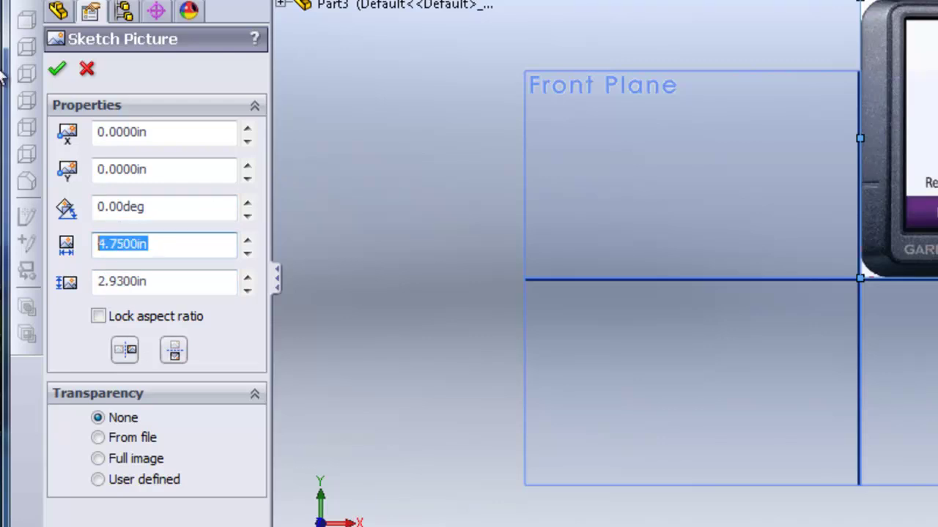
pyautogui.doubleClick(177, 130)
pyautogui.hotkey('ctrl', 'v')
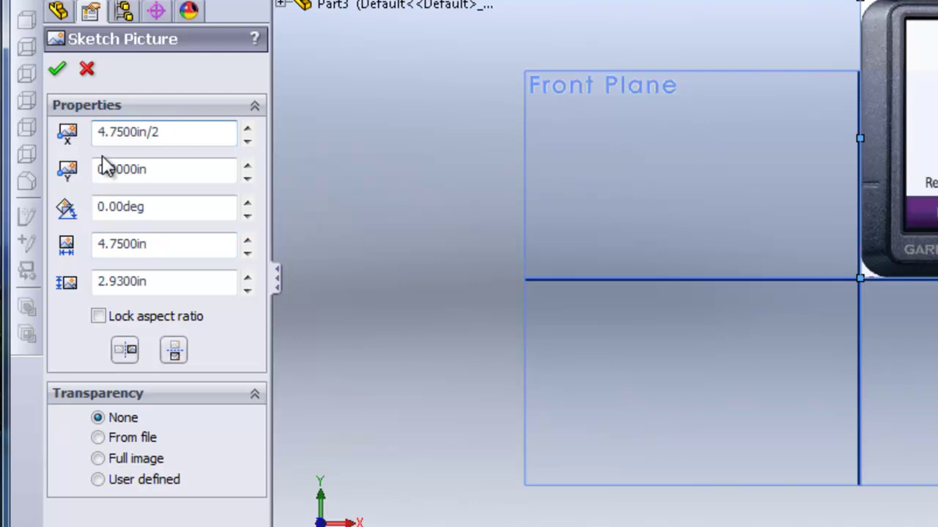
pyautogui.press('Return')
pyautogui.write('-2')
pyautogui.press('Return')
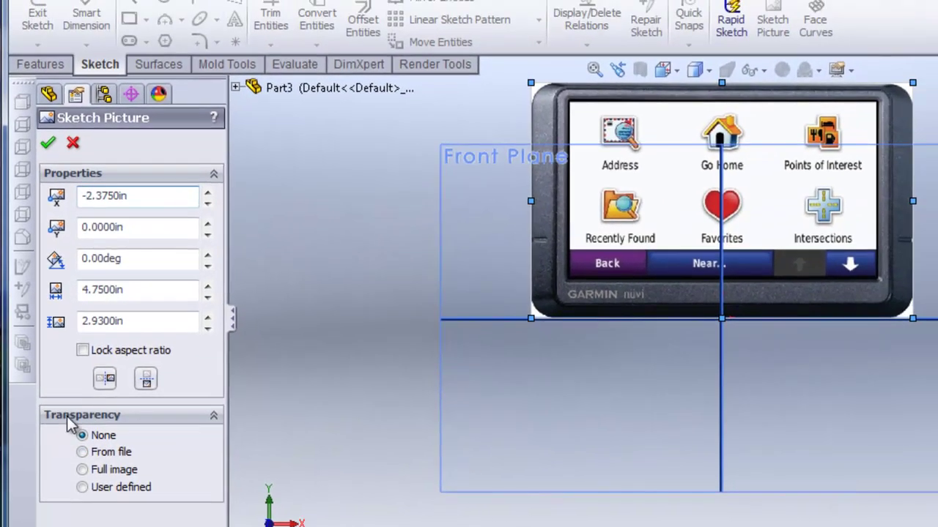
# Step: Apply full-image transparency of 0.60 to the front picture, accept it and exit the sketch
pyautogui.click(82, 470)
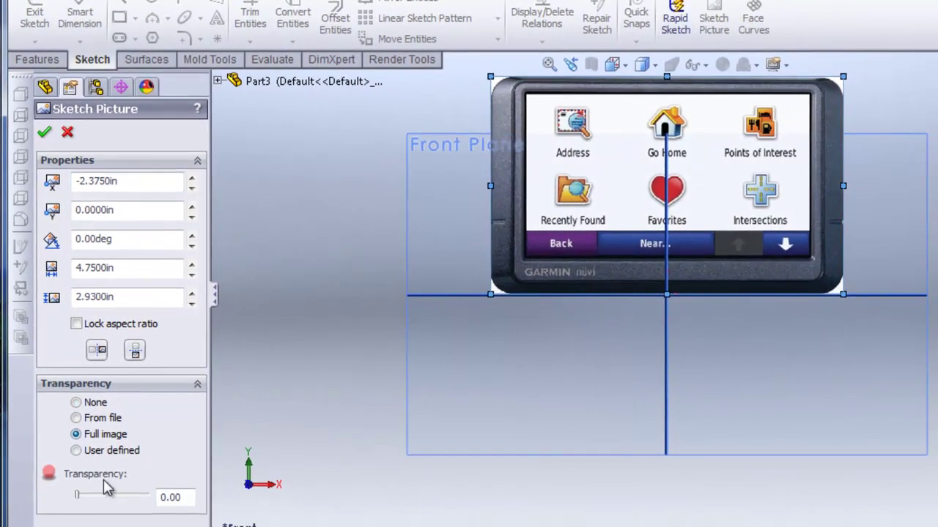
pyautogui.click(116, 496)
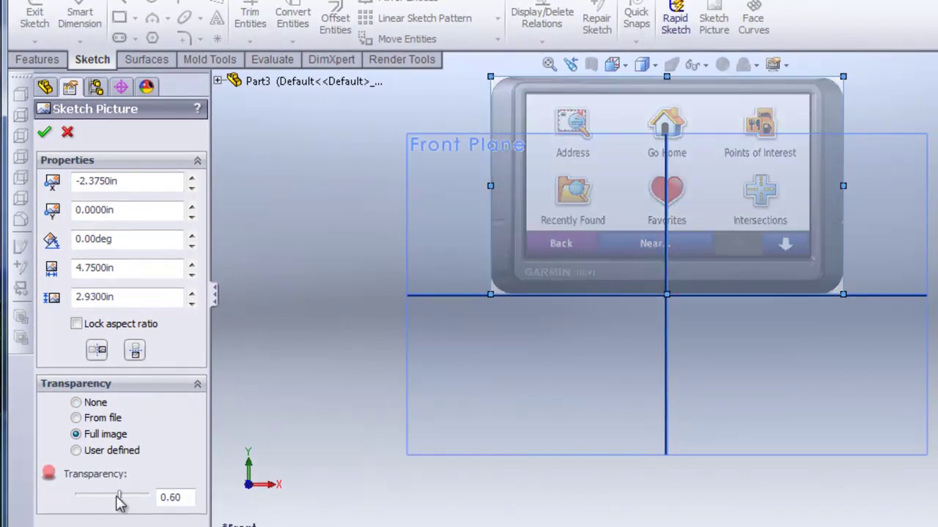
pyautogui.click(44, 134)
pyautogui.moveTo(862, 163)
pyautogui.mouseDown(button='middle')
pyautogui.moveTo(806, 150)
pyautogui.moveTo(828, 184)
pyautogui.mouseUp(button='middle')
pyautogui.scroll(-3, 791, 199)
pyautogui.moveTo(563, 131); pyautogui.dragTo(623, 142, button='middle')
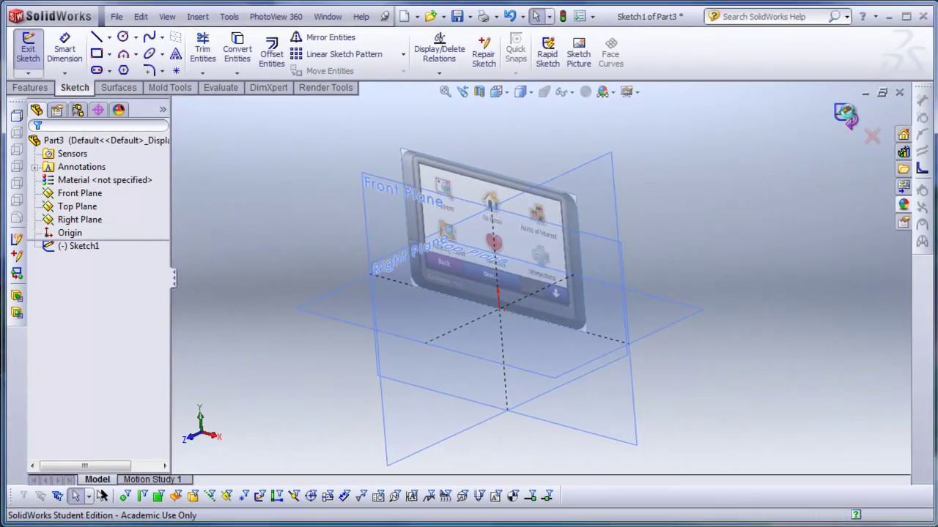
pyautogui.click(848, 116)
# Step: Start a sketch on the Right Plane and insert Garmin_255W_Side.jpg as a sketch picture
pyautogui.click(517, 156)
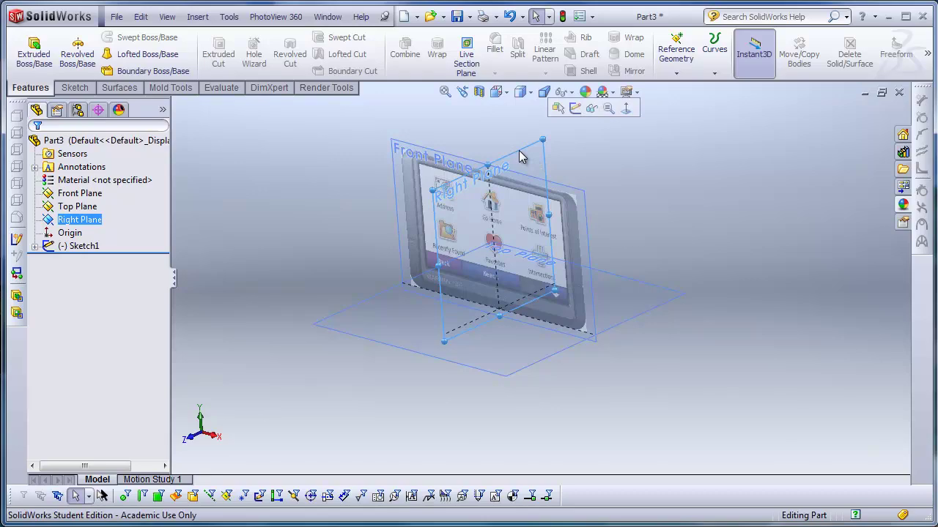
pyautogui.click(579, 112)
pyautogui.click(578, 57)
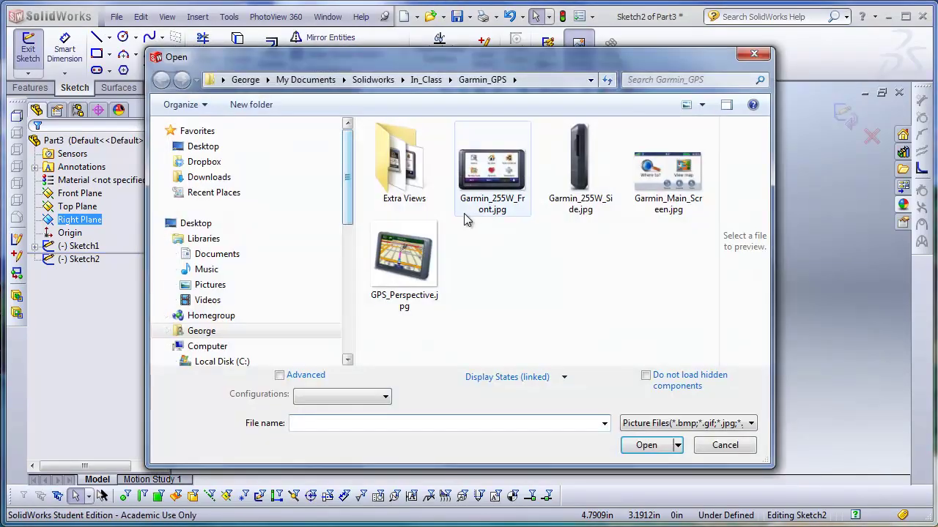
pyautogui.click(579, 167)
pyautogui.click(646, 445)
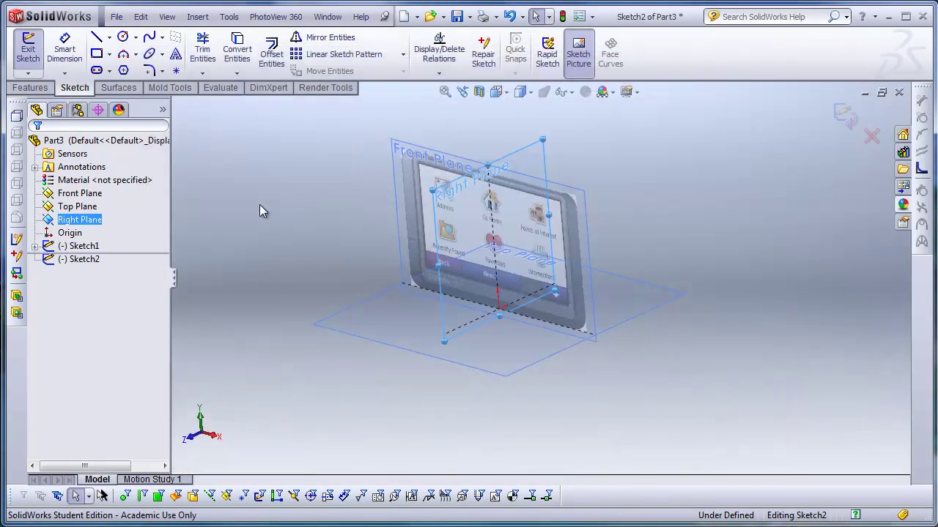
# Step: Set the side picture's height to 2.93 in, then unlock its aspect ratio and set the width to 0.76 in
pyautogui.click(125, 278)
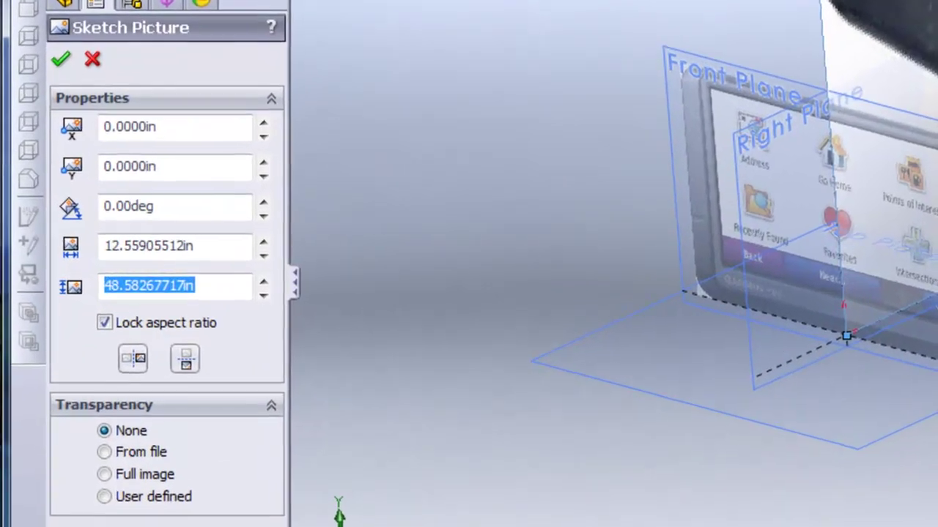
pyautogui.write('2.93')
pyautogui.press('Return')
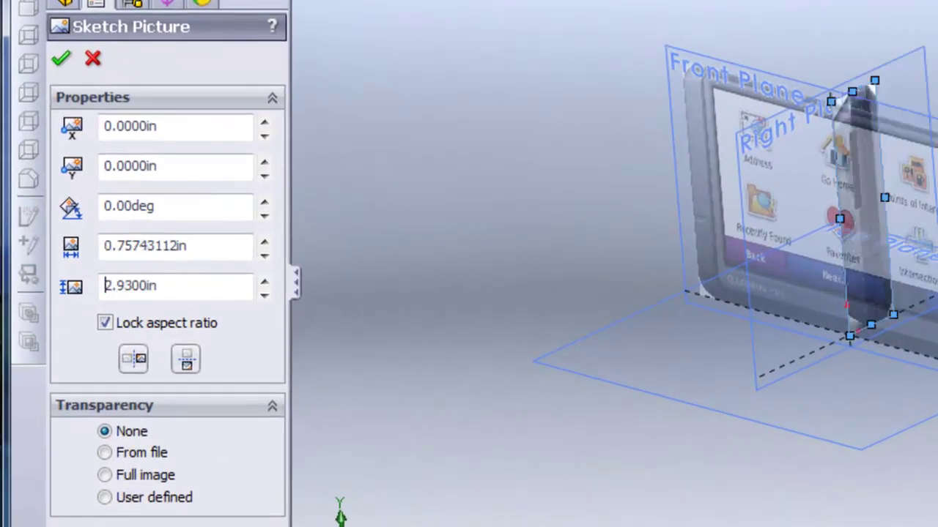
pyautogui.click(231, 247)
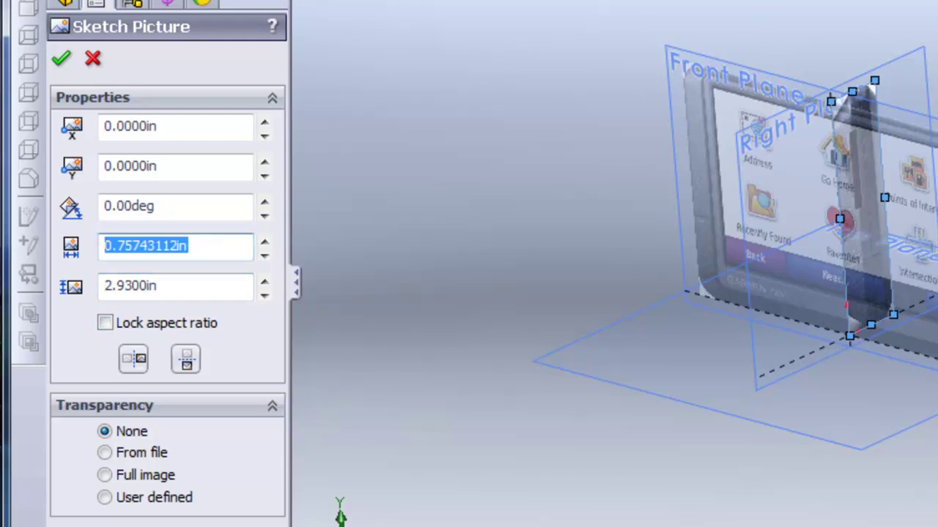
pyautogui.write('.')
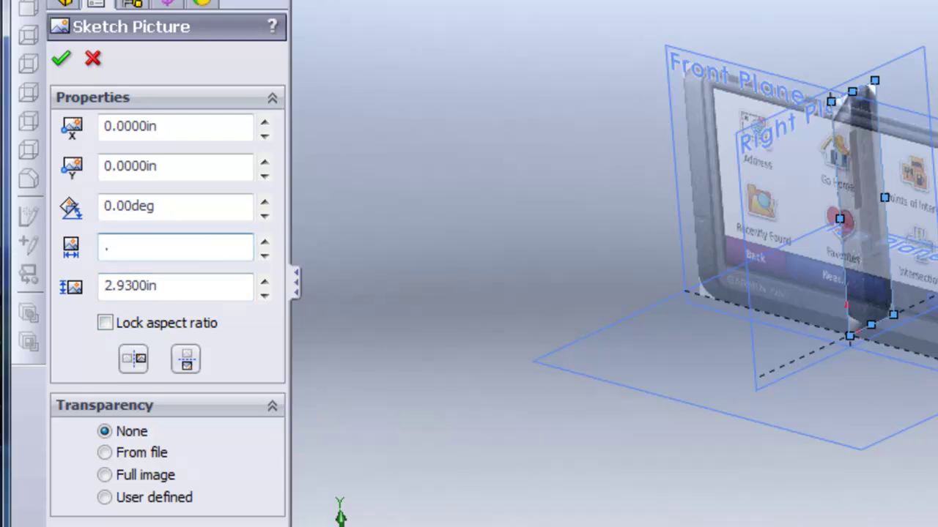
pyautogui.write('76')
pyautogui.click(205, 290)
# Step: Flip the side picture horizontally on the Right Plane, working from the right view
pyautogui.moveTo(575, 284); pyautogui.dragTo(440, 174, button='middle')
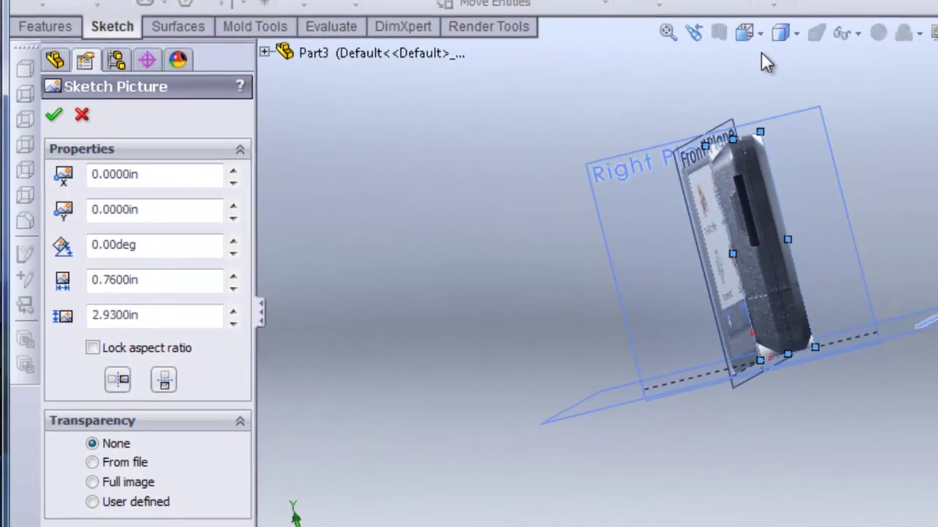
pyautogui.moveTo(760, 52); pyautogui.dragTo(828, 85, button='middle')
pyautogui.click(740, 39)
pyautogui.click(802, 93)
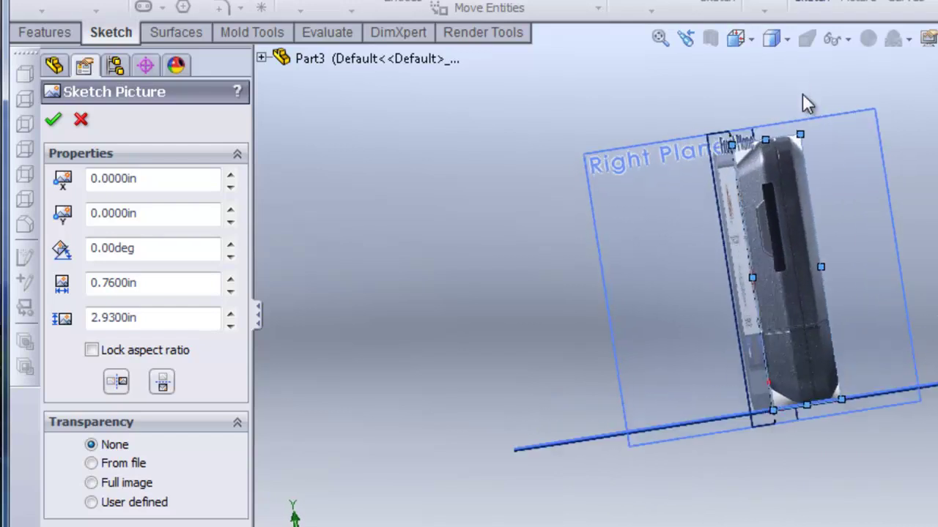
pyautogui.click(117, 382)
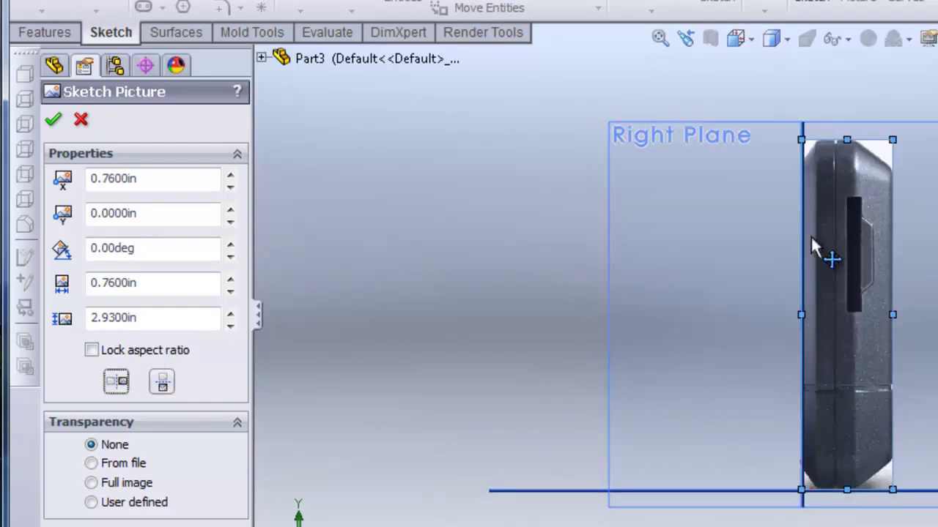
# Step: Apply full-image transparency of 0.60 to the side picture, accept it and exit the sketch
pyautogui.click(90, 483)
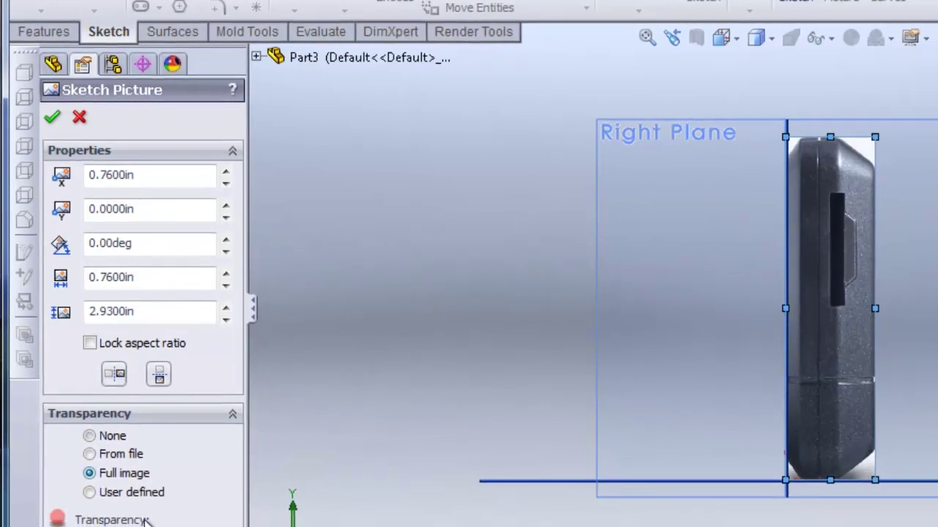
pyautogui.moveTo(124, 526); pyautogui.dragTo(142, 526)
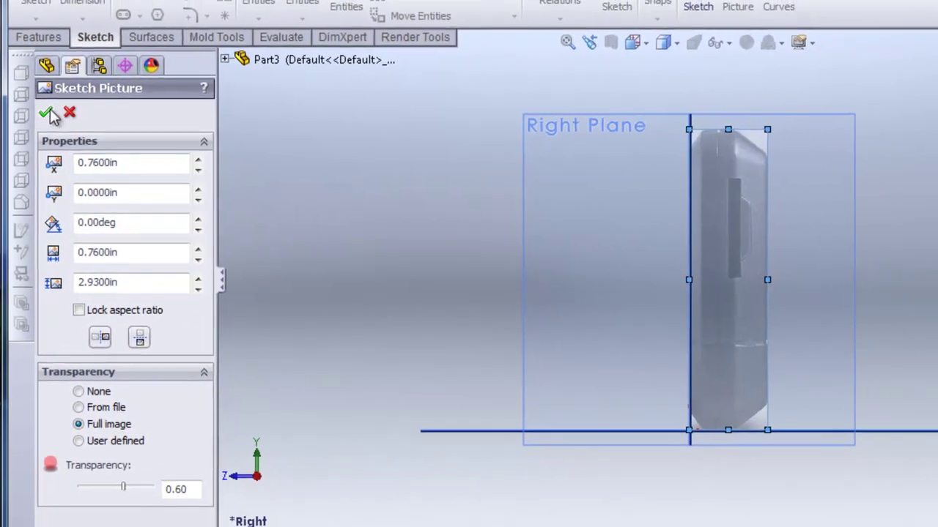
pyautogui.click(48, 106)
pyautogui.click(841, 109)
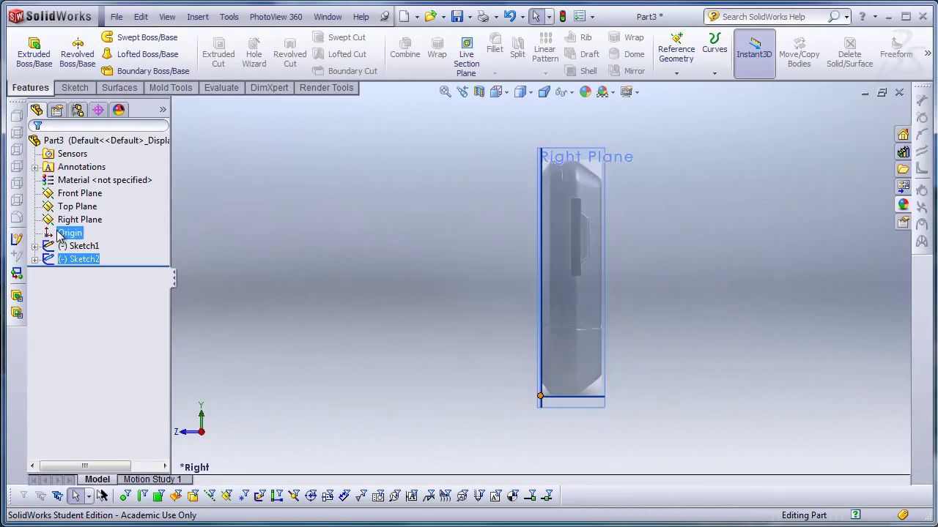
# Step: Rename the front picture's sketch as Front Pic and the side picture's sketch as Side Pic
pyautogui.doubleClick(82, 251)
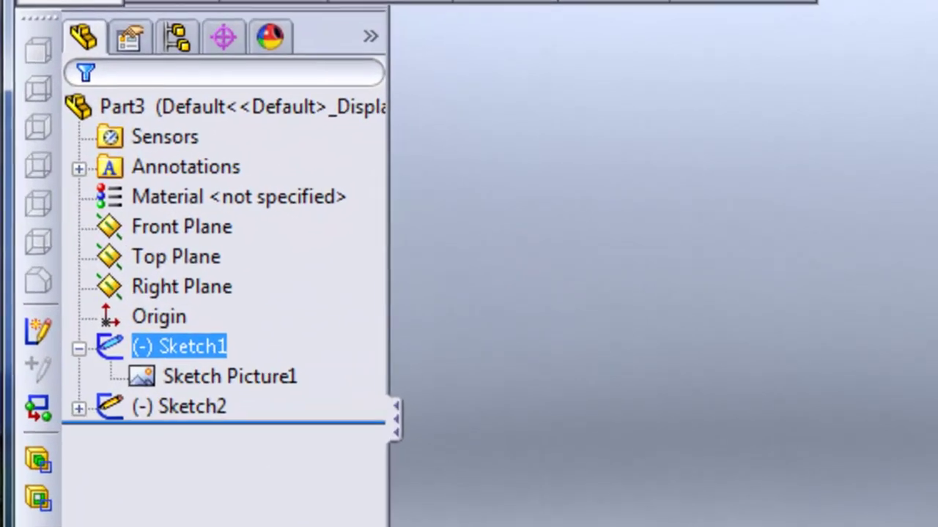
pyautogui.click(212, 351)
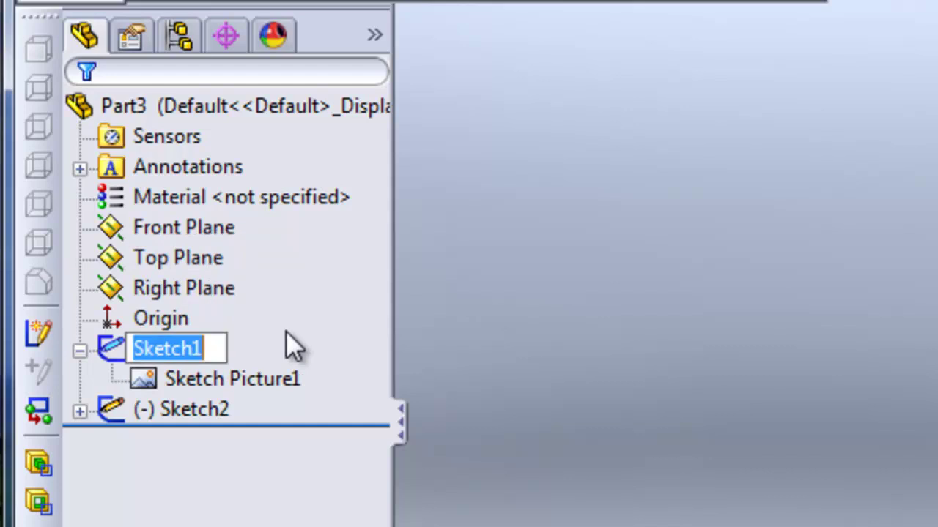
pyautogui.write('Front Pic')
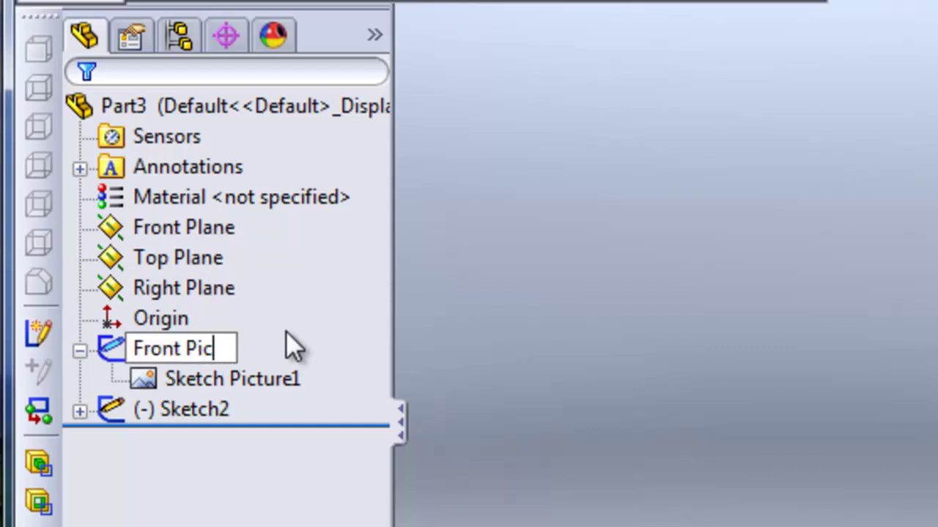
pyautogui.click(201, 410)
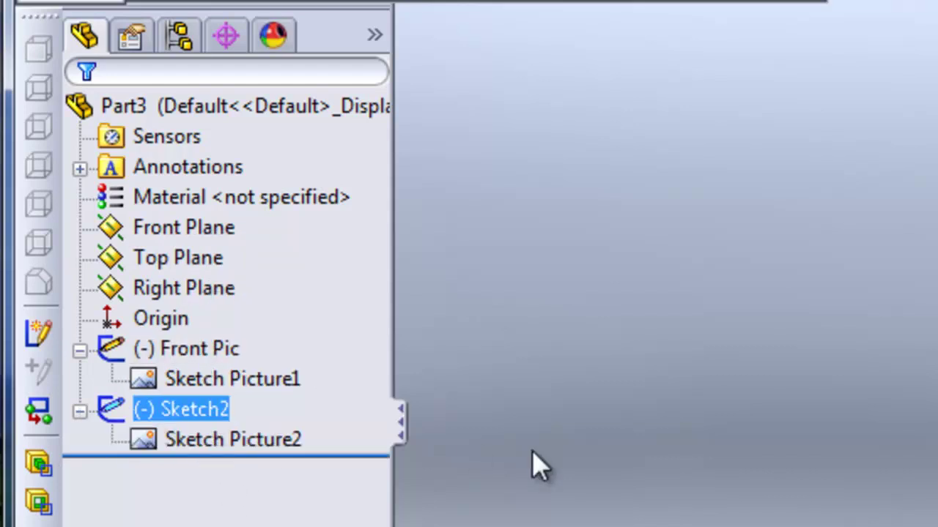
pyautogui.click(178, 413)
pyautogui.write('Side Pic')
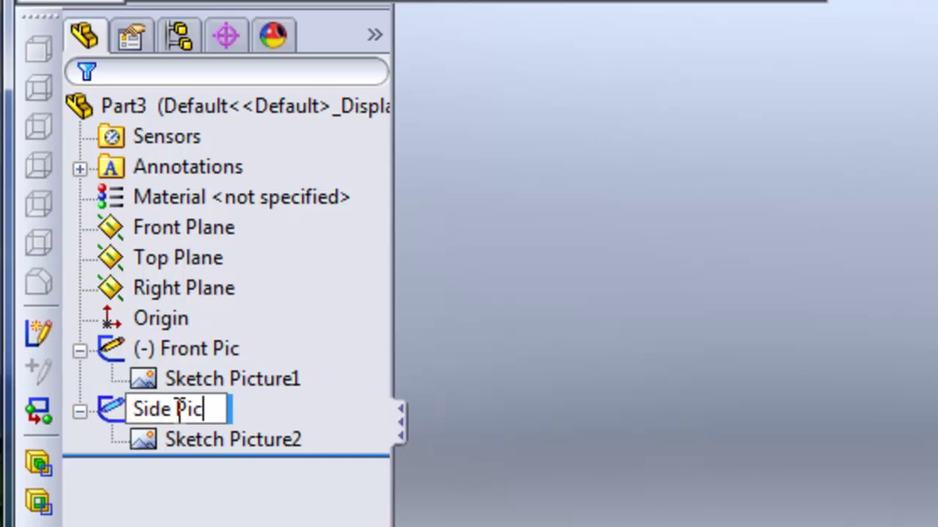
# Step: Create a reference plane offset 2.93 in above the Top Plane
pyautogui.click(804, 291)
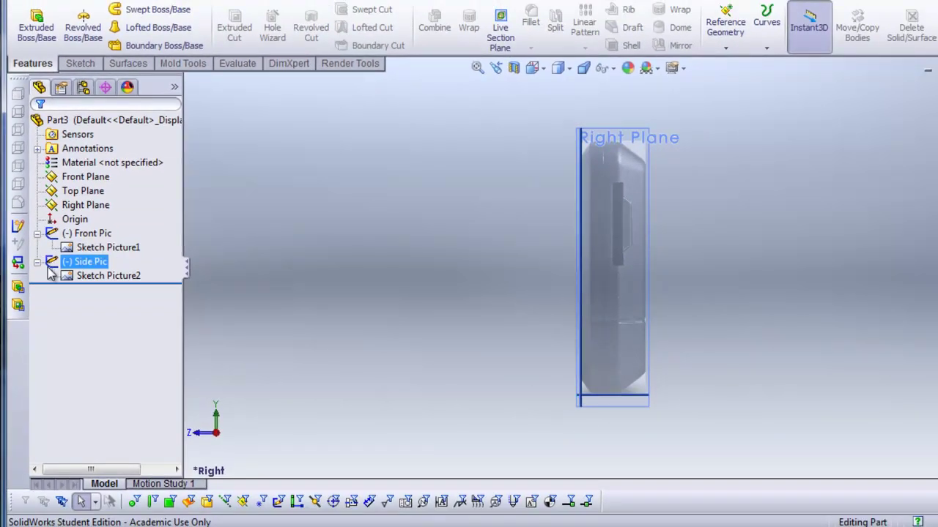
pyautogui.click(427, 266)
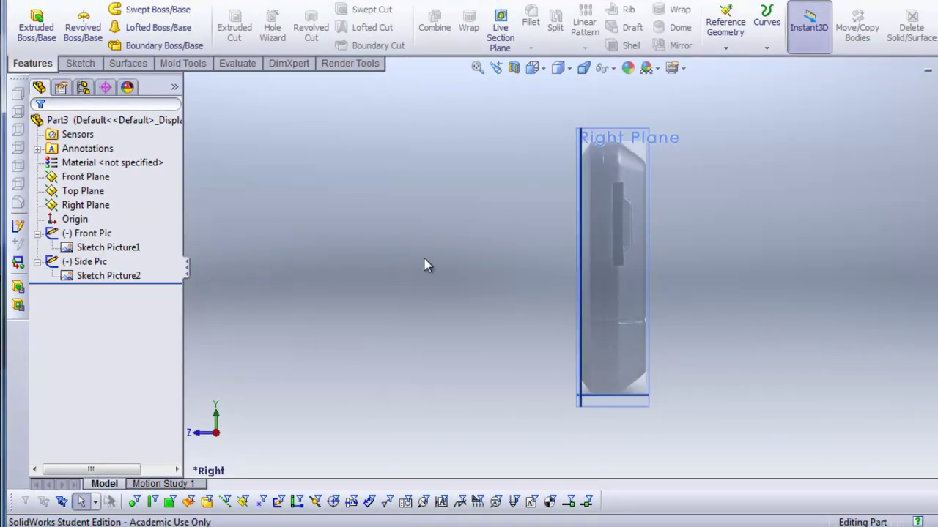
pyautogui.moveTo(783, 266); pyautogui.dragTo(879, 291, button='middle')
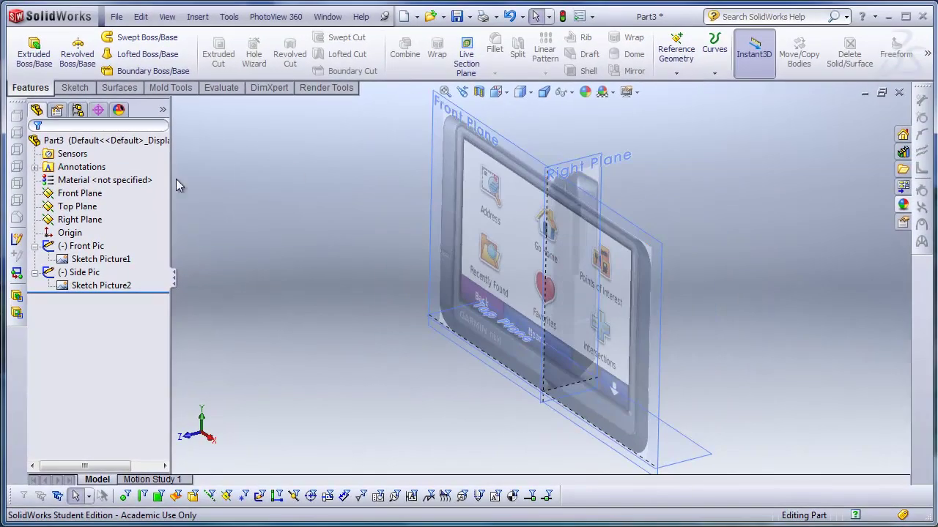
pyautogui.moveTo(292, 264); pyautogui.dragTo(327, 243, button='middle')
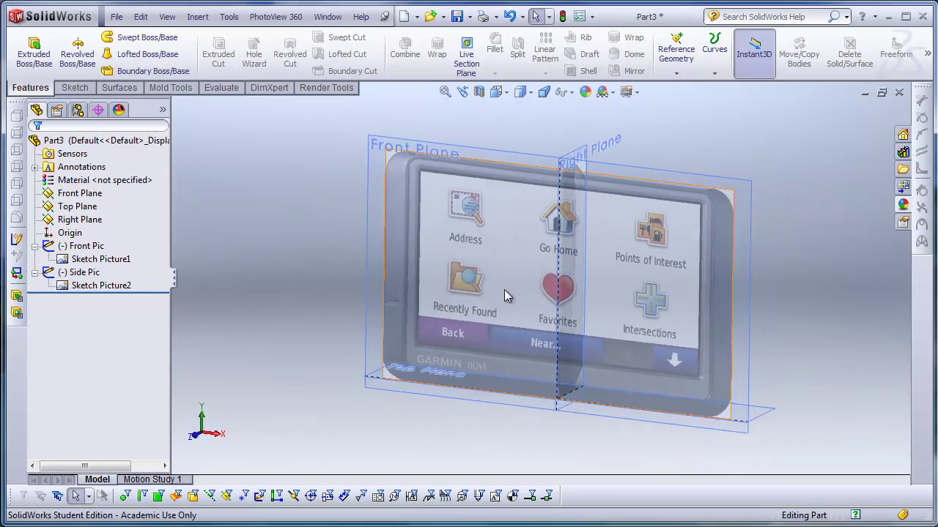
pyautogui.click(771, 419)
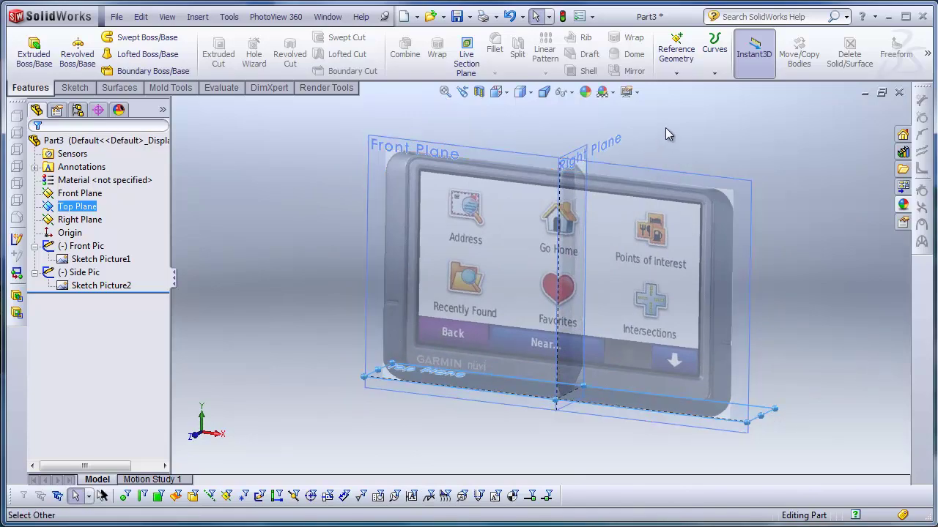
pyautogui.click(676, 73)
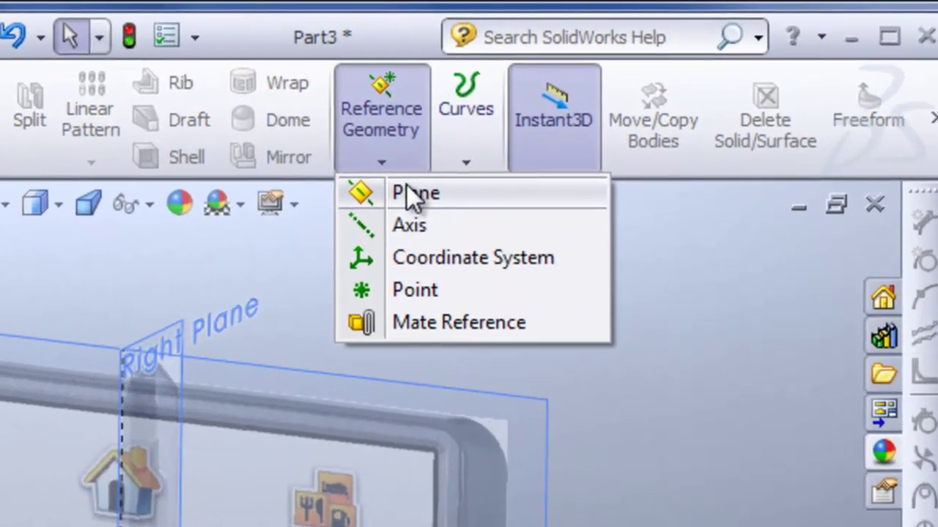
pyautogui.click(408, 191)
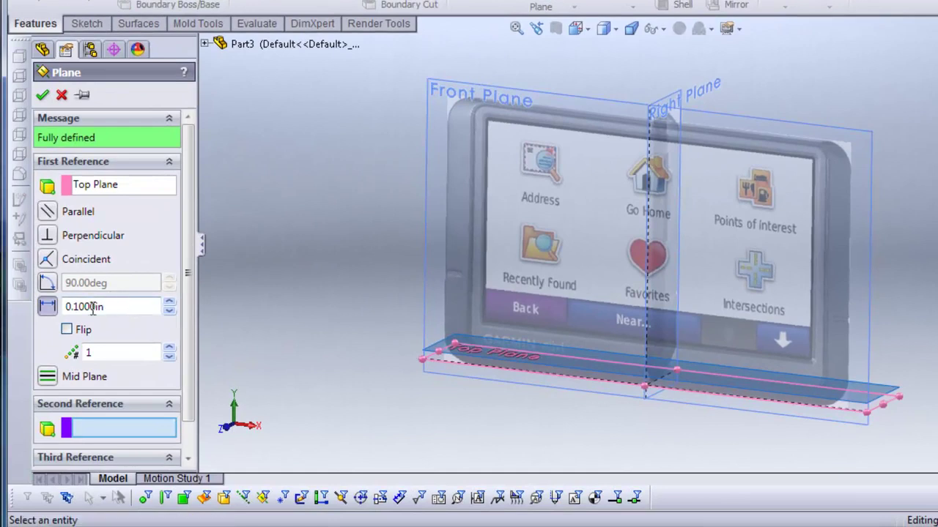
pyautogui.write('2.93')
pyautogui.press('Return')
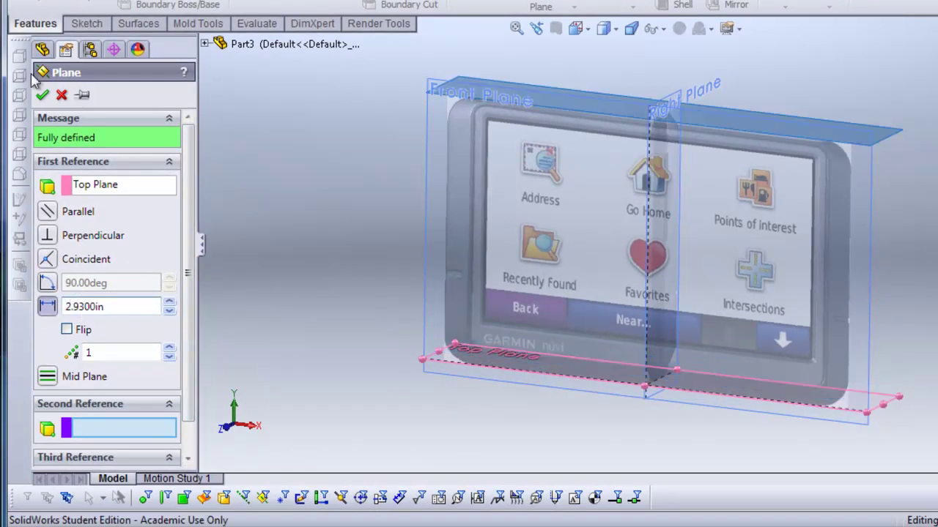
pyautogui.click(42, 95)
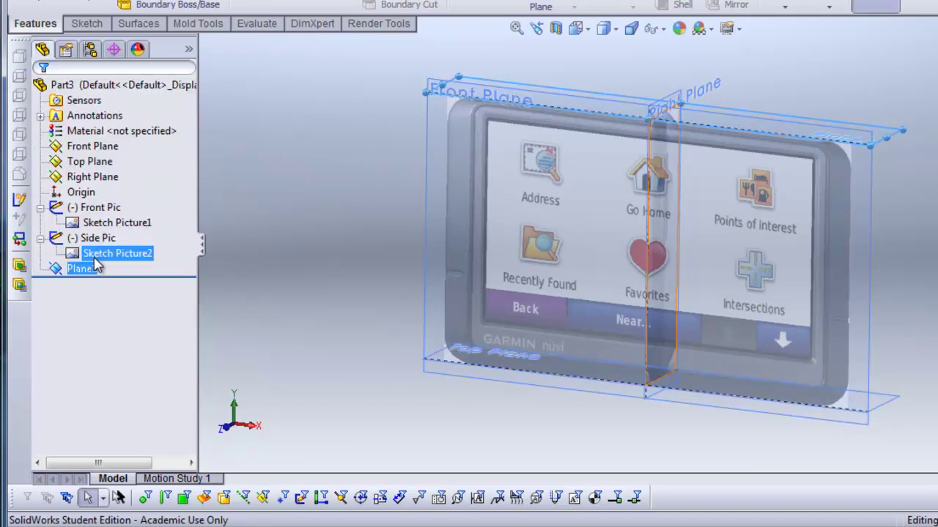
# Step: Rename the new plane above the Top Plane as Height
pyautogui.click(91, 269)
pyautogui.click(81, 269)
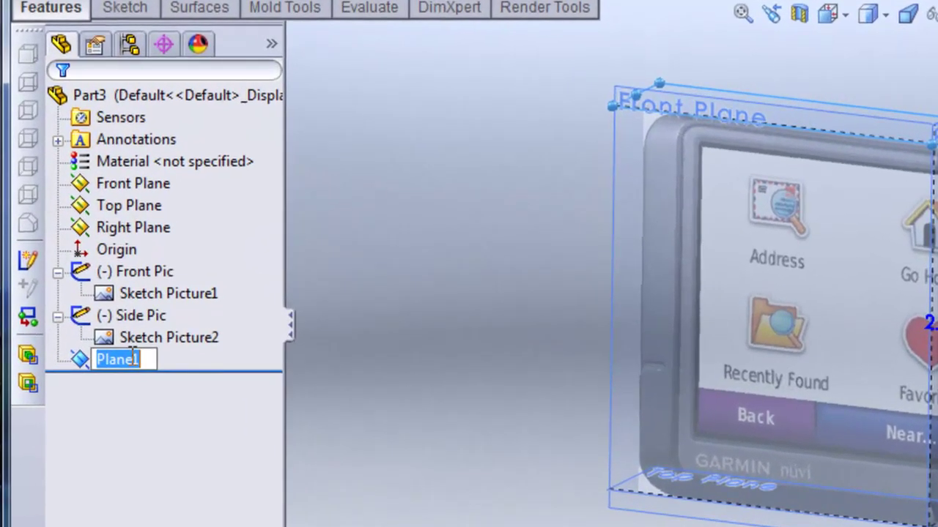
pyautogui.write('Height')
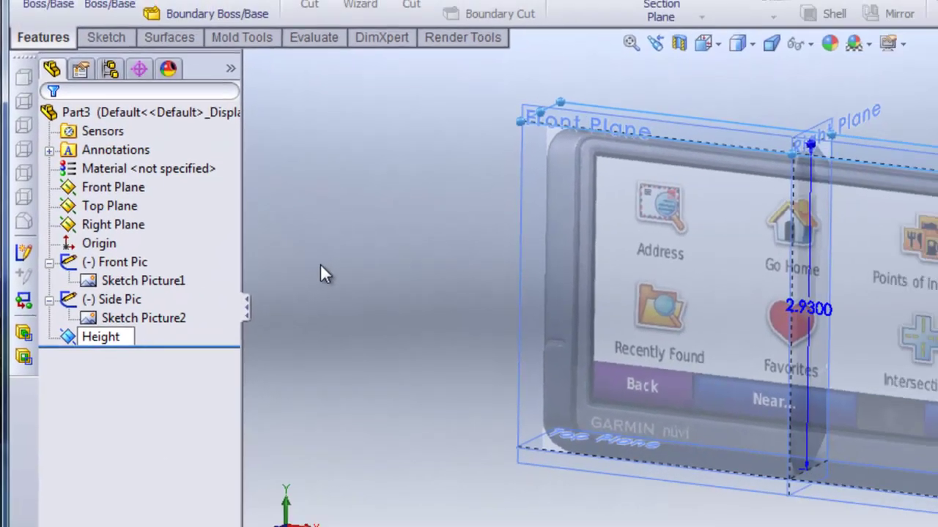
pyautogui.click(377, 283)
# Step: Create a reference plane offset 2.375 in from the Right Plane, at the side edge of the front picture
pyautogui.click(578, 150)
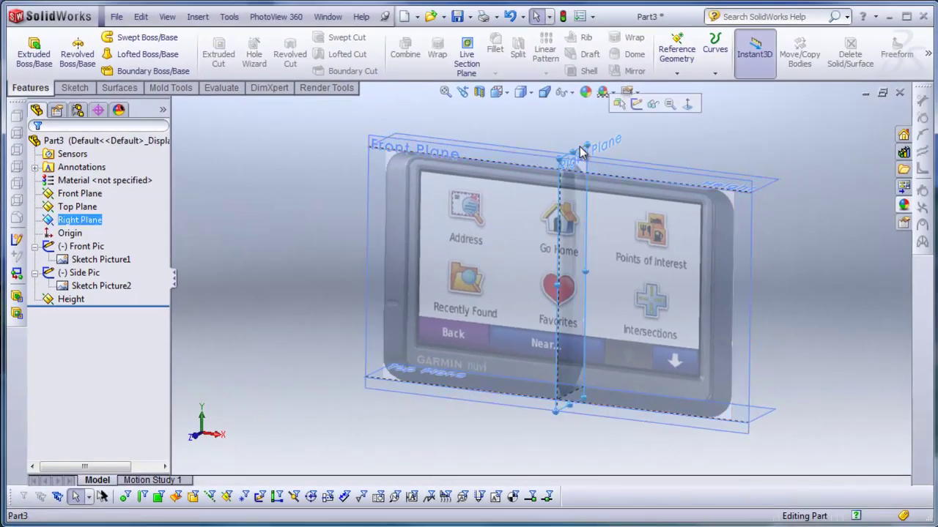
pyautogui.click(676, 71)
pyautogui.click(689, 89)
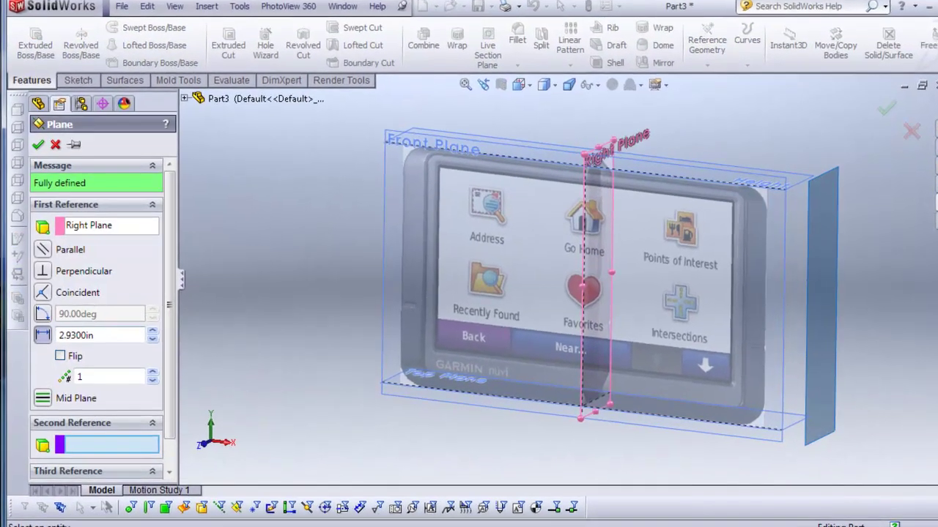
pyautogui.moveTo(103, 332); pyautogui.dragTo(55, 332)
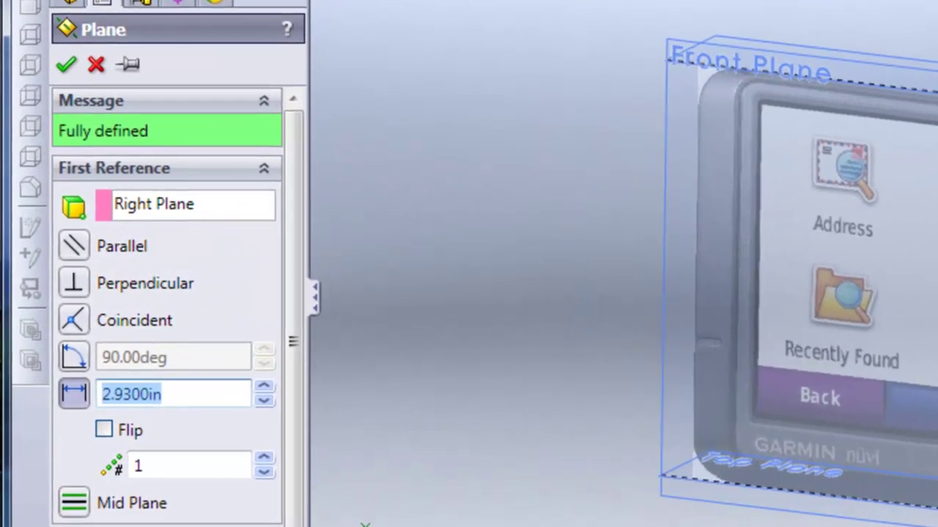
pyautogui.write('2')
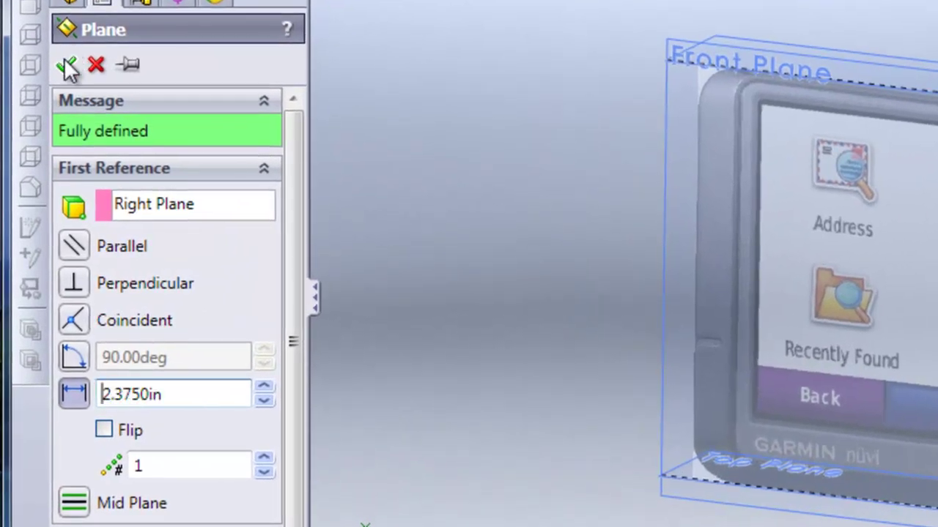
pyautogui.rightClick(452, 43)
# Step: Create a reference plane offset 0.76 in from the Front Plane, flipped so it lies at the back of the side picture
pyautogui.moveTo(491, 195); pyautogui.dragTo(526, 189, button='middle')
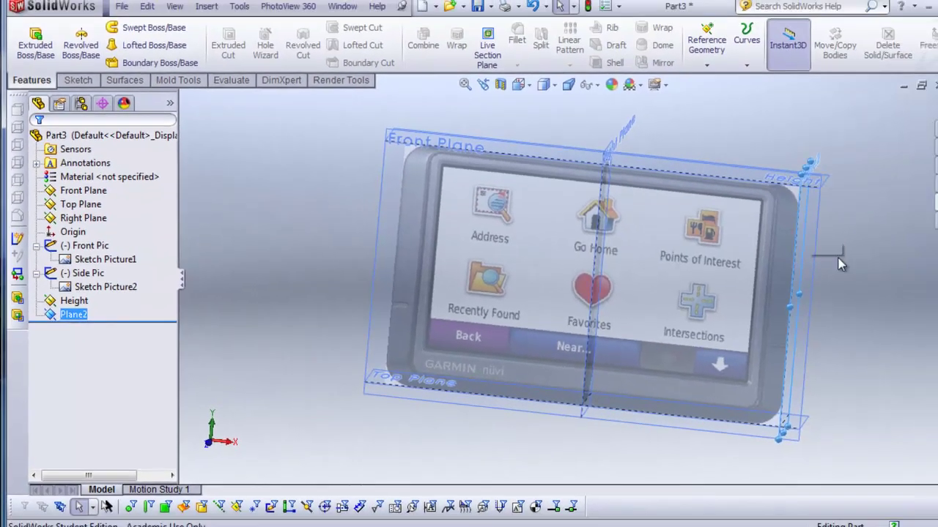
pyautogui.moveTo(779, 258)
pyautogui.mouseDown(button='middle')
pyautogui.moveTo(768, 264)
pyautogui.moveTo(820, 256)
pyautogui.moveTo(778, 256)
pyautogui.moveTo(789, 254)
pyautogui.mouseUp(button='middle')
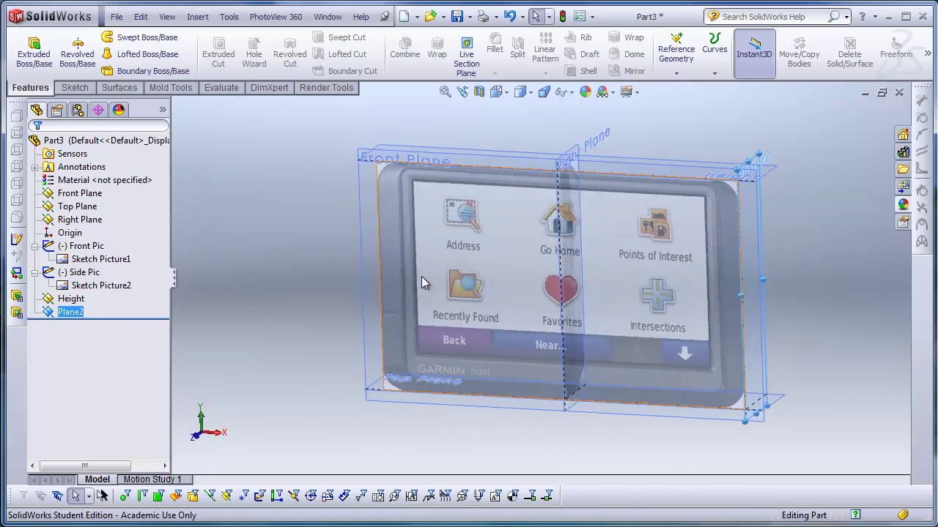
pyautogui.click(386, 152)
pyautogui.click(676, 52)
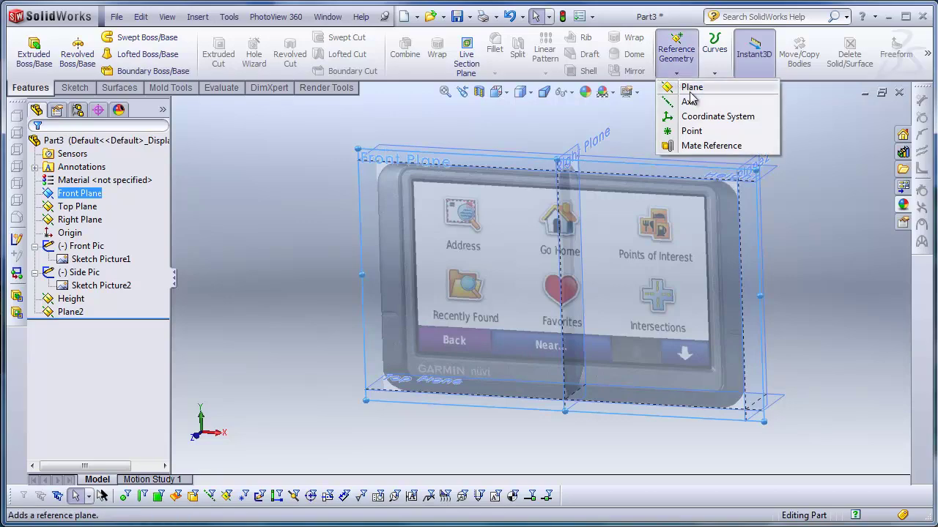
pyautogui.click(714, 59)
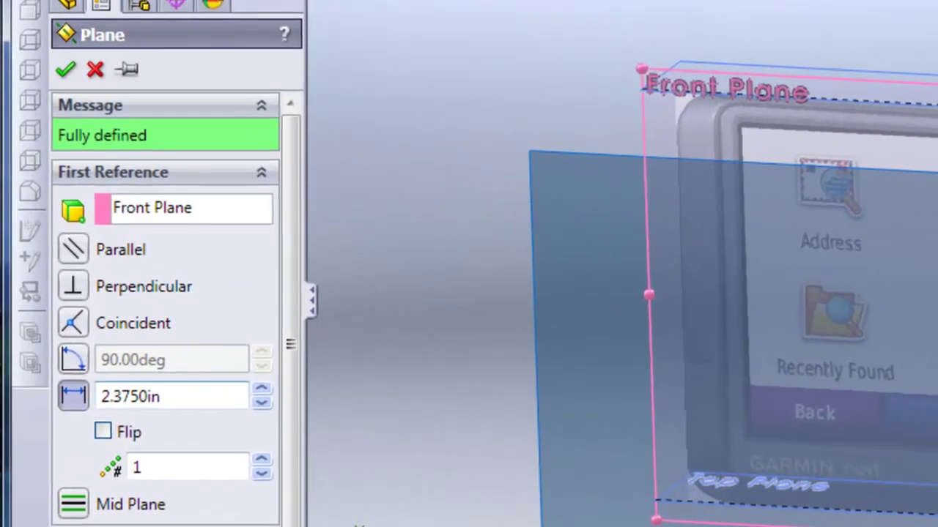
pyautogui.doubleClick(87, 330)
pyautogui.write('.76')
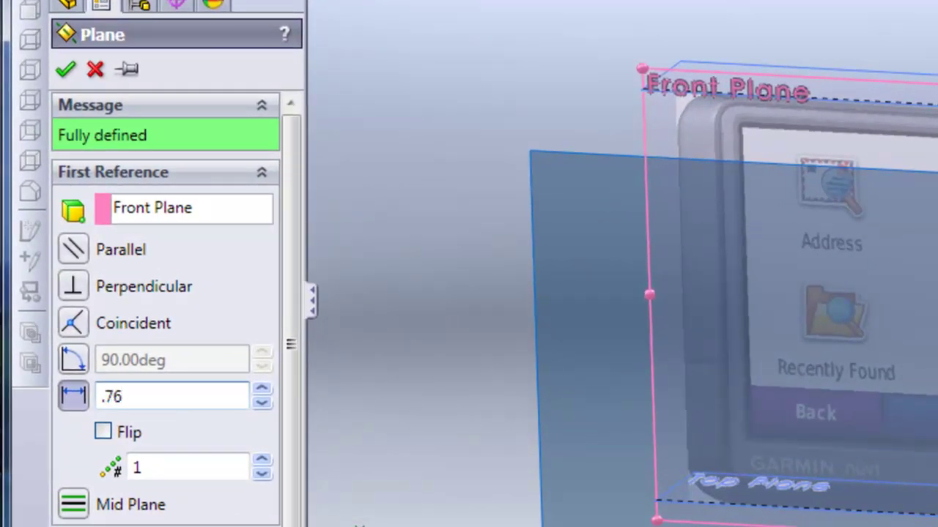
pyautogui.moveTo(792, 178); pyautogui.dragTo(428, 196, button='middle')
pyautogui.click(80, 334)
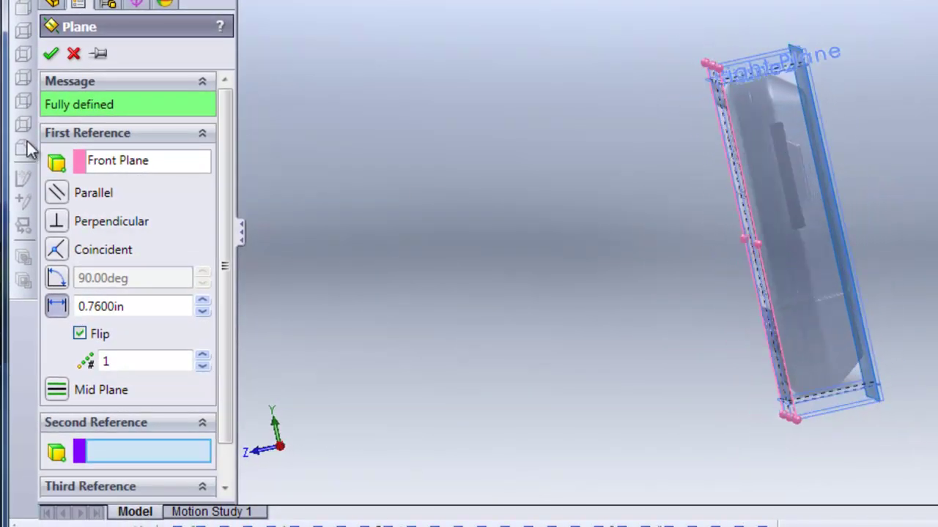
pyautogui.click(50, 55)
# Step: Rename the plane offset from the Front Plane as Depth
pyautogui.click(100, 298)
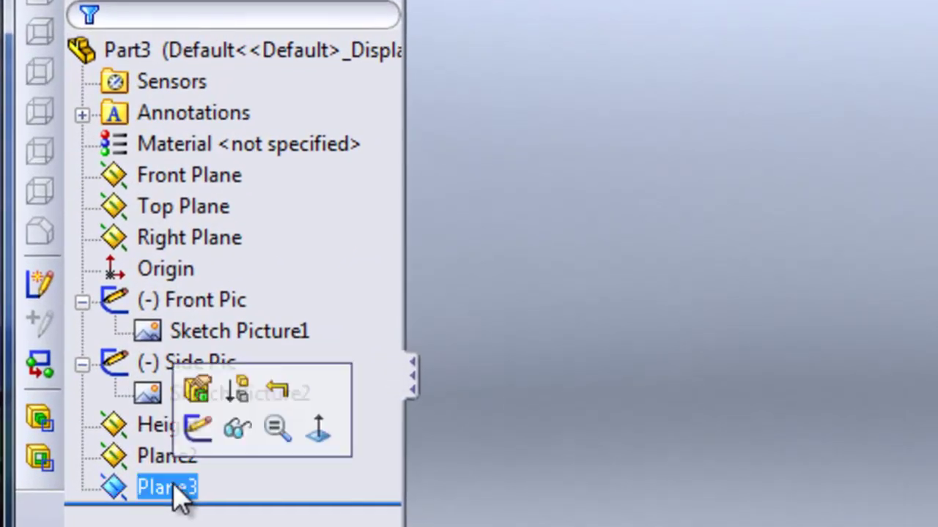
pyautogui.click(131, 381)
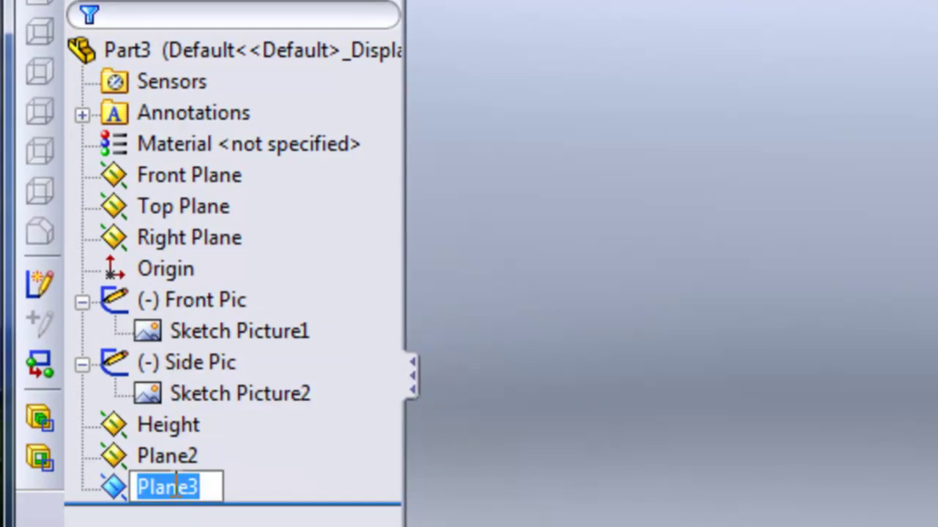
pyautogui.write('Dept')
pyautogui.press('BackSpace')
pyautogui.press('BackSpace')
pyautogui.write('pth')
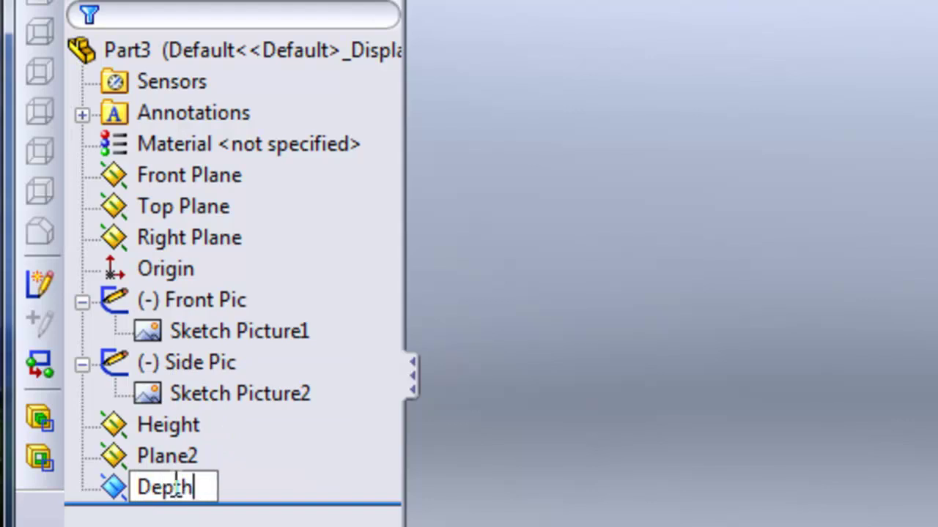
# Step: Rename the plane offset from the Right Plane as Width
pyautogui.click(197, 451)
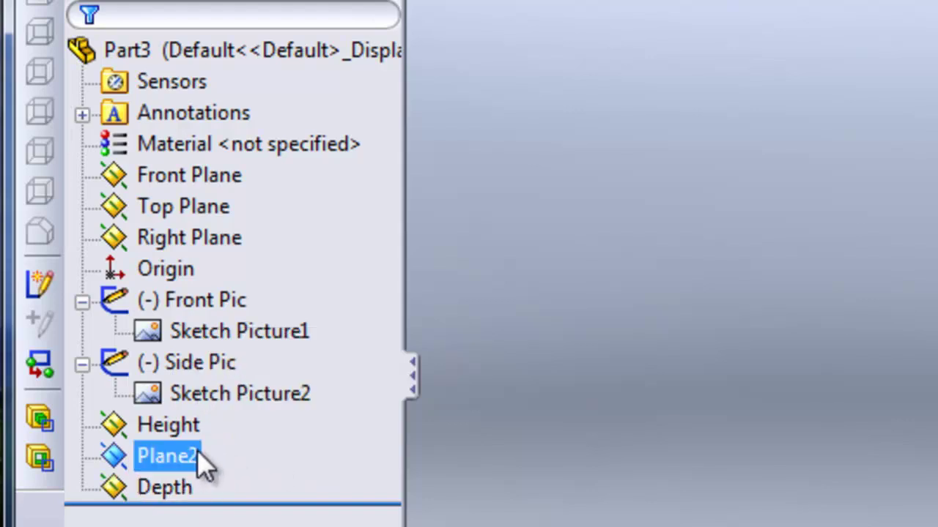
pyautogui.click(178, 458)
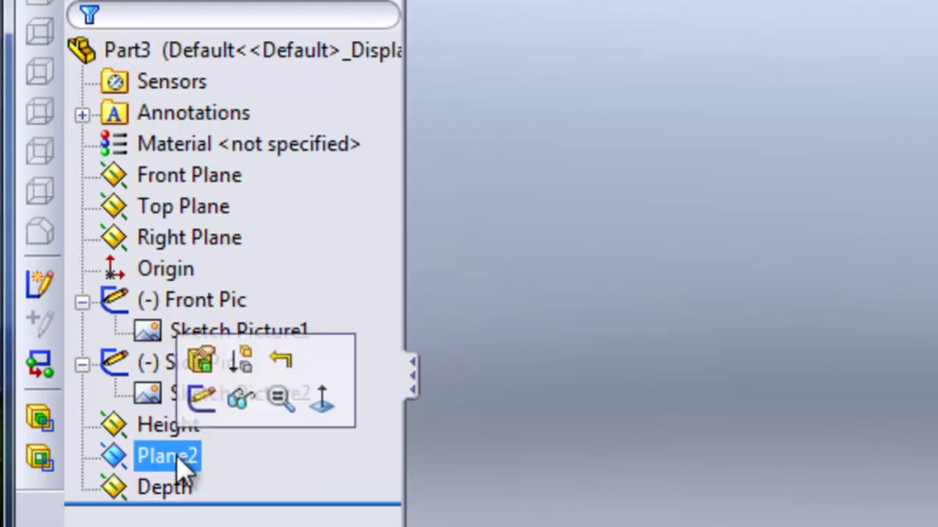
pyautogui.write('Width')
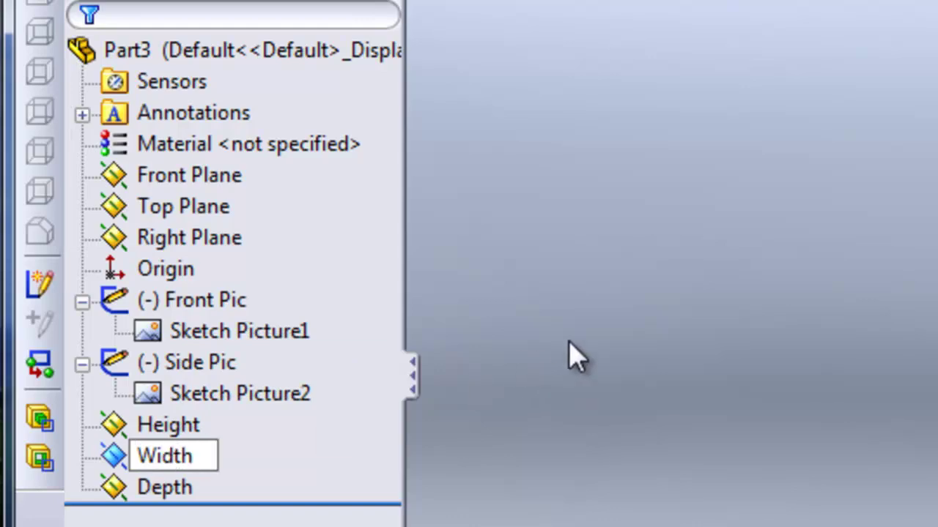
pyautogui.press('Return')
# Step: Create a reference plane offset 0.12 in from the Front Plane, flipped toward the back of the side picture
pyautogui.moveTo(858, 171); pyautogui.dragTo(862, 198, button='middle')
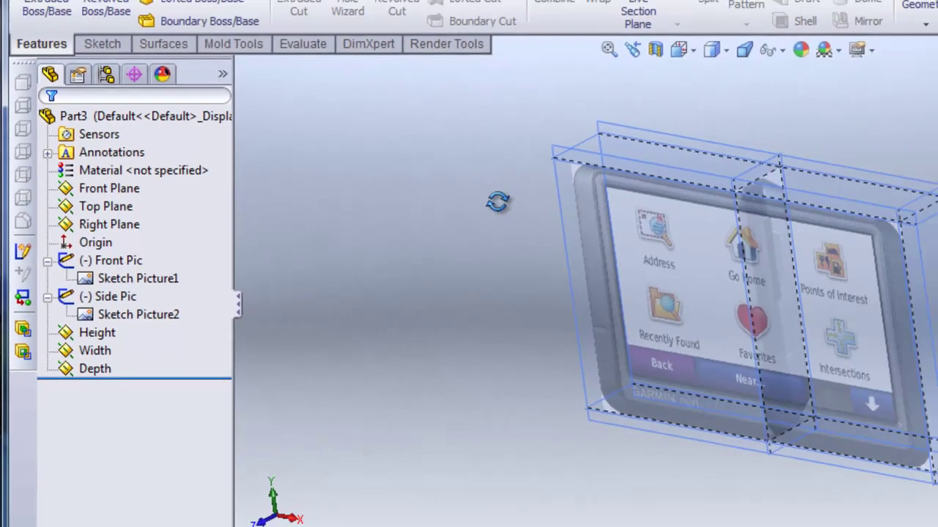
pyautogui.click(678, 49)
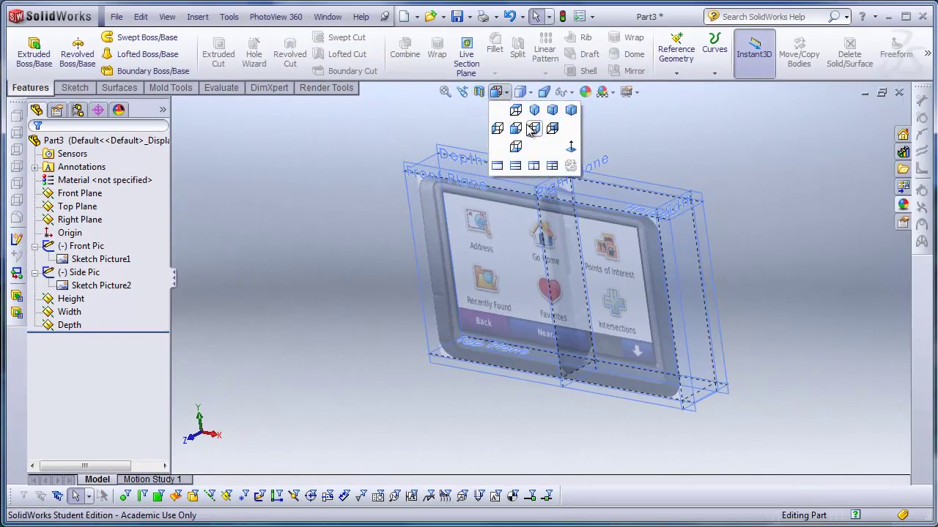
pyautogui.click(730, 106)
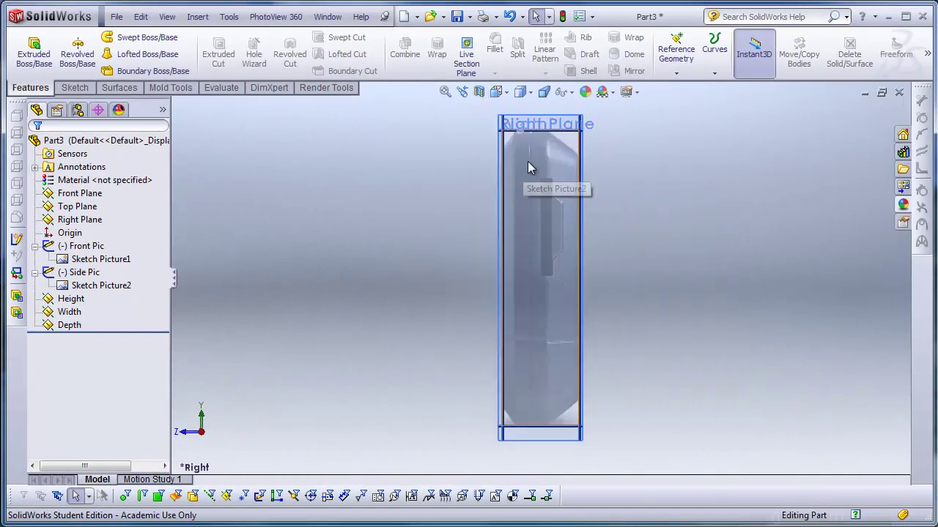
pyautogui.scroll(-5, 527, 159)
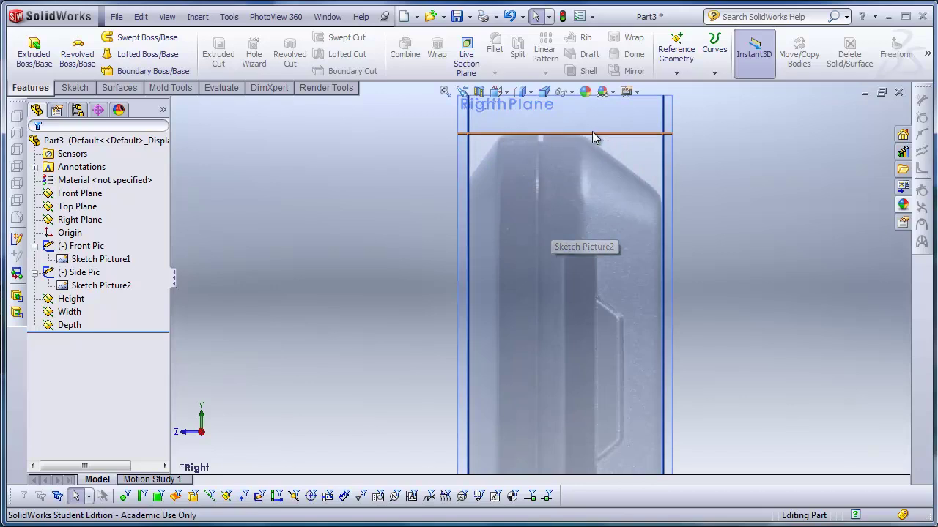
pyautogui.click(678, 73)
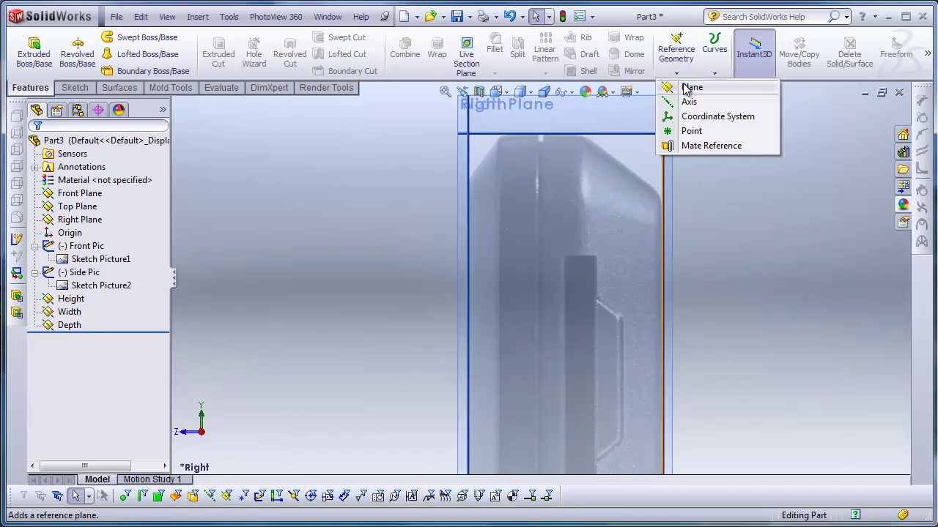
pyautogui.click(762, 85)
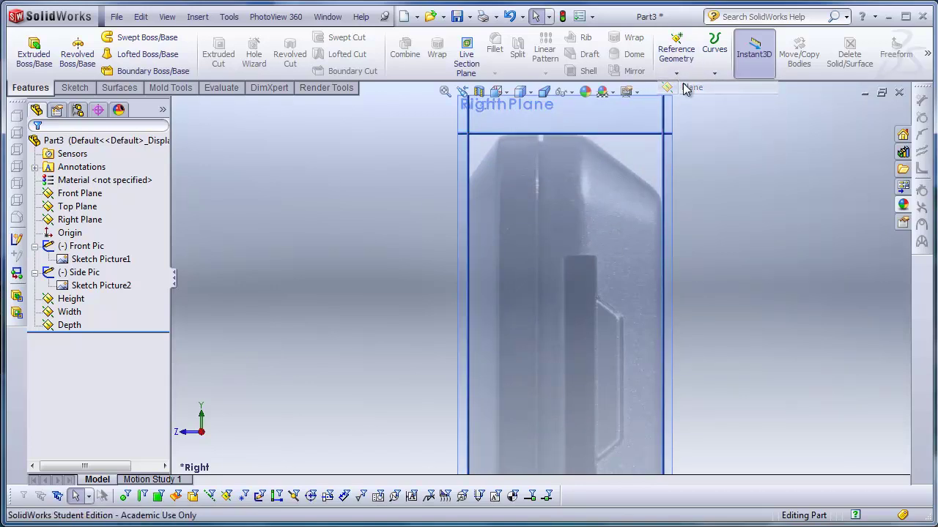
pyautogui.click(475, 125)
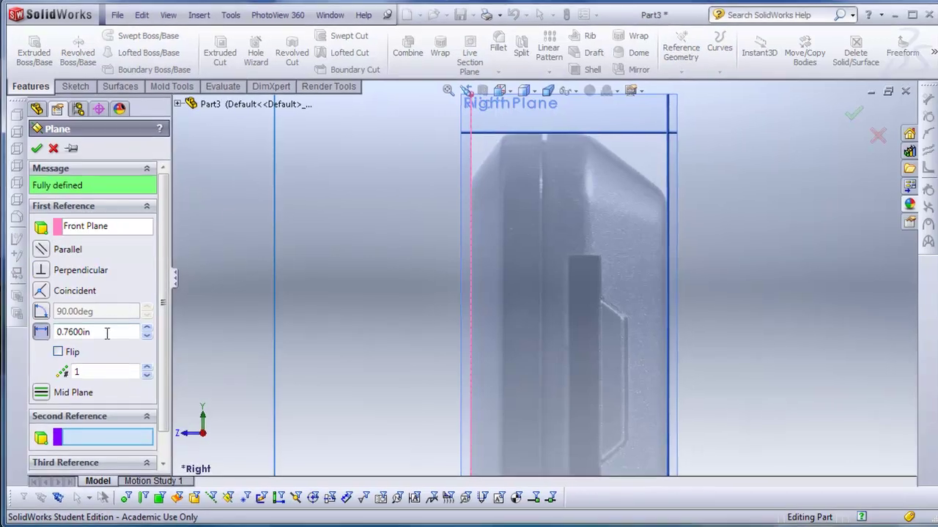
pyautogui.doubleClick(107, 334)
pyautogui.write('.12')
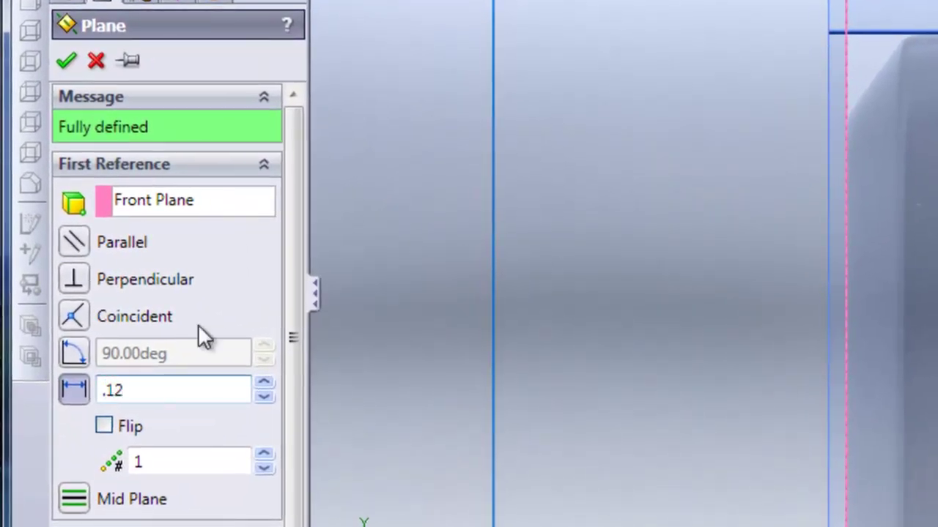
pyautogui.press('Return')
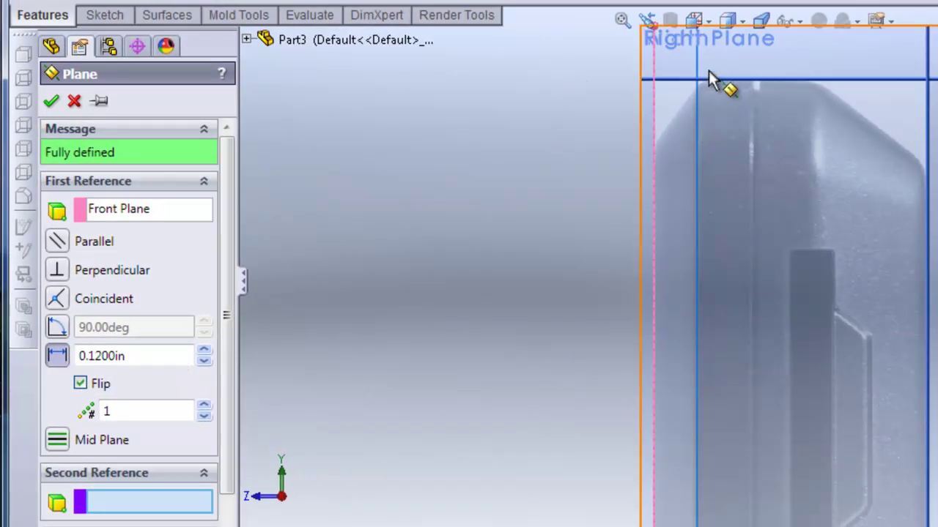
pyautogui.click(51, 105)
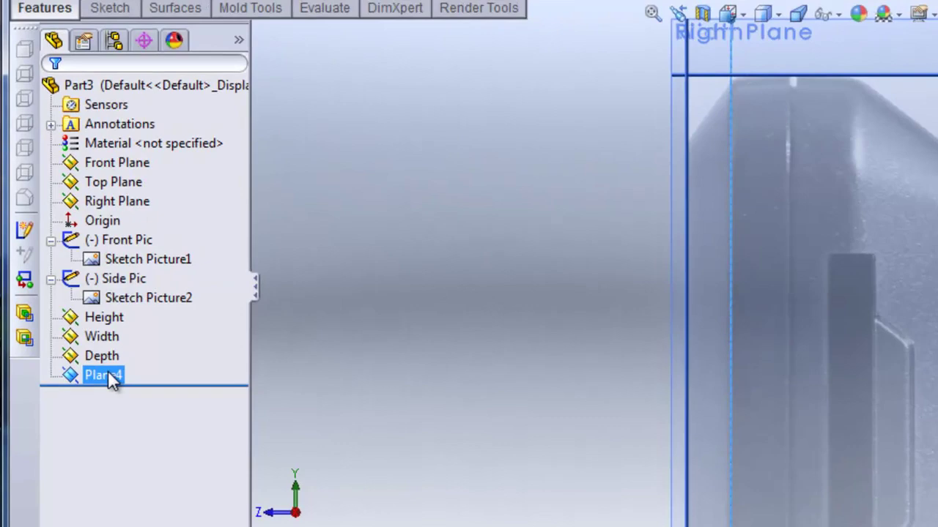
# Step: Rename the plane offset 0.12 in from the Front Plane as Front Edge
pyautogui.click(108, 370)
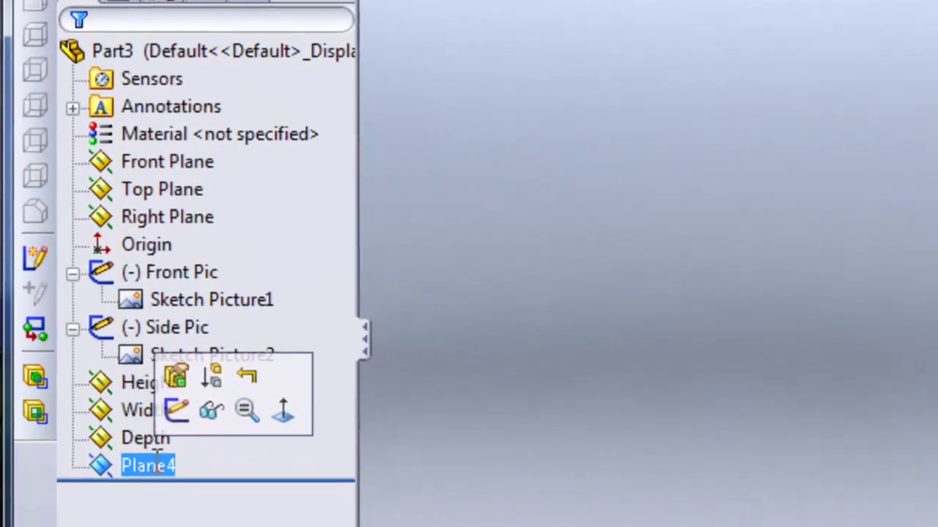
pyautogui.click(157, 462)
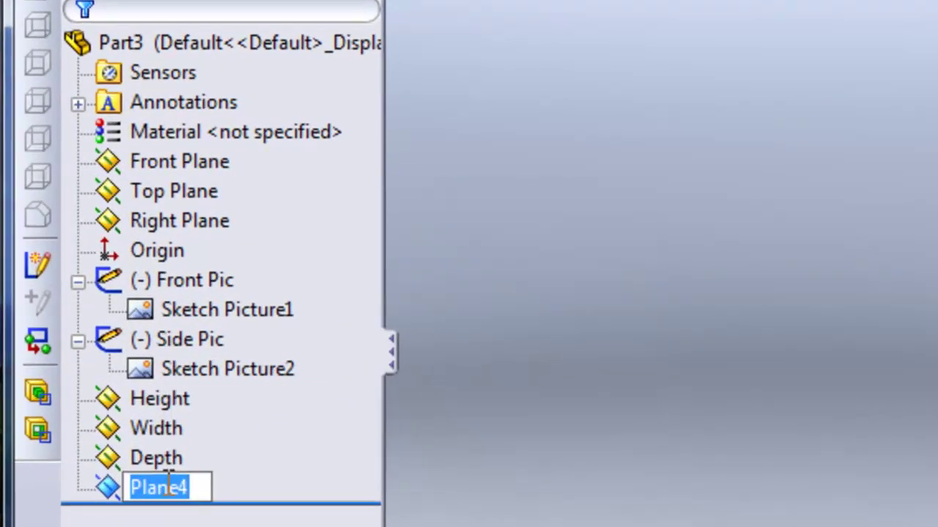
pyautogui.write('Fron')
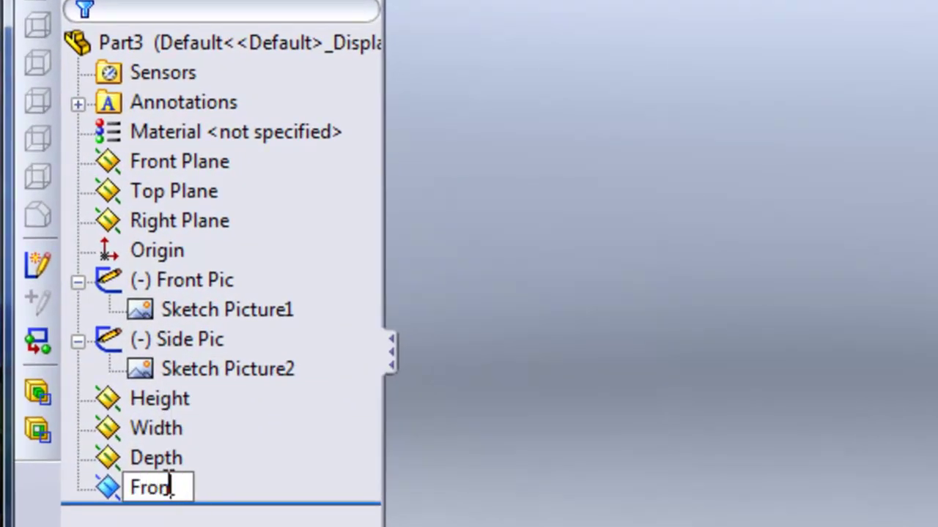
pyautogui.write('t Edge')
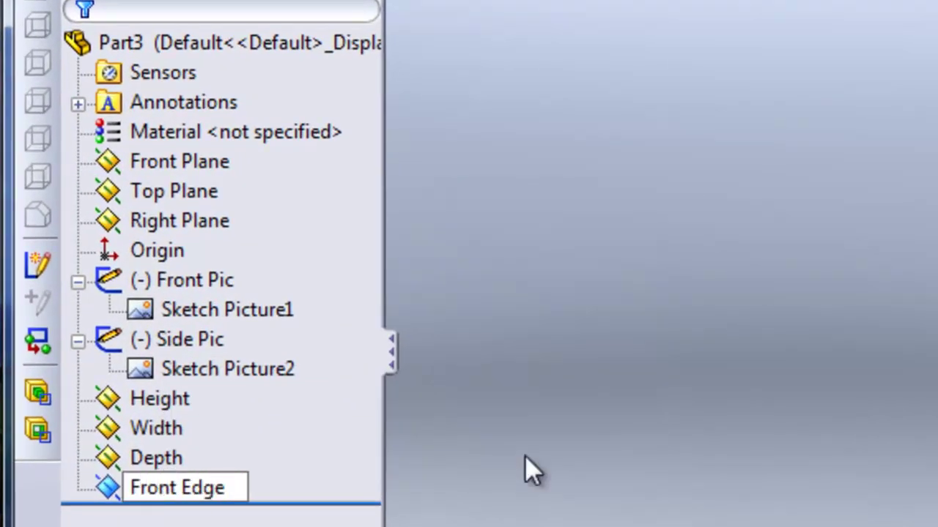
pyautogui.press('Return')
# Step: Create a reference plane offset 0.16 in from the Front Edge plane, flipped to lie on the seam in the side picture
pyautogui.click(675, 59)
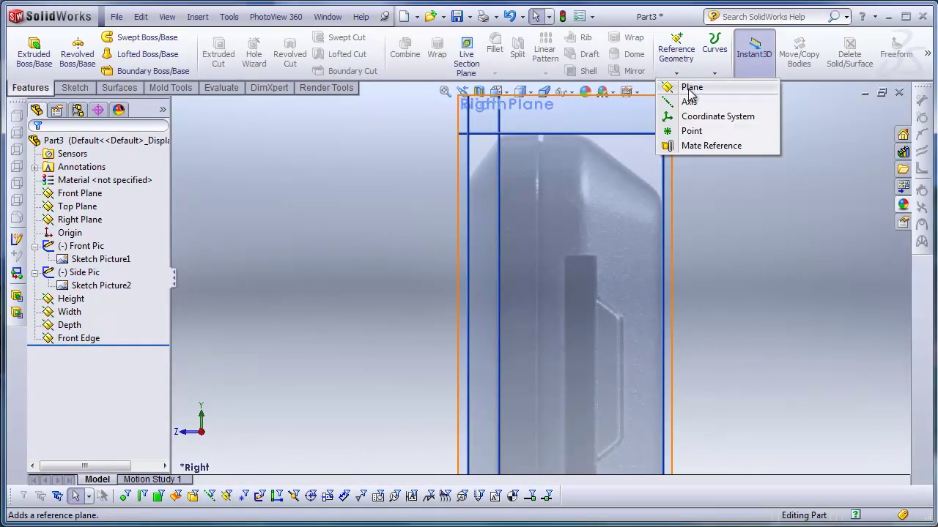
pyautogui.click(690, 88)
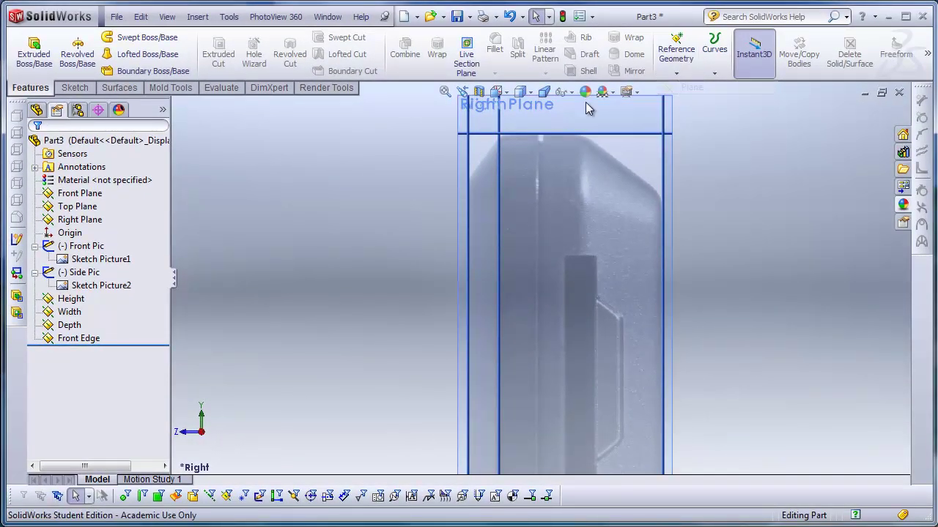
pyautogui.click(500, 172)
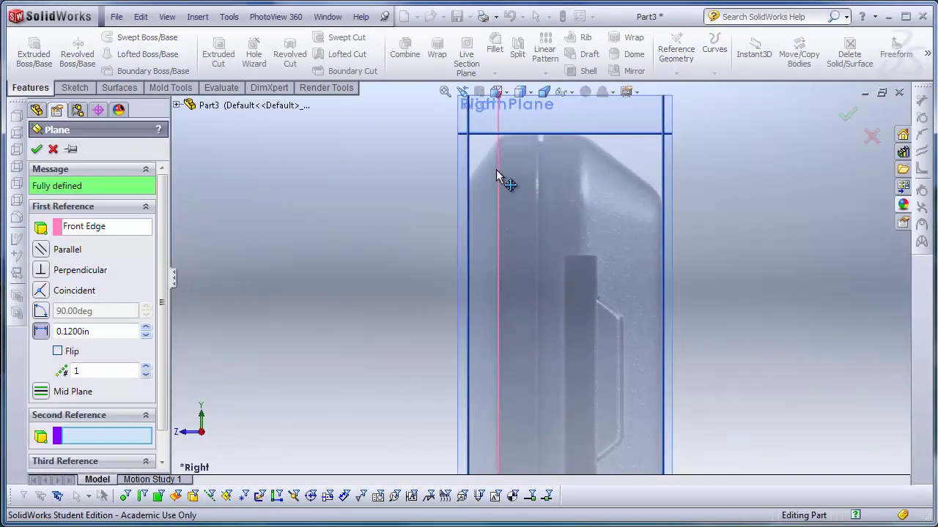
pyautogui.doubleClick(97, 332)
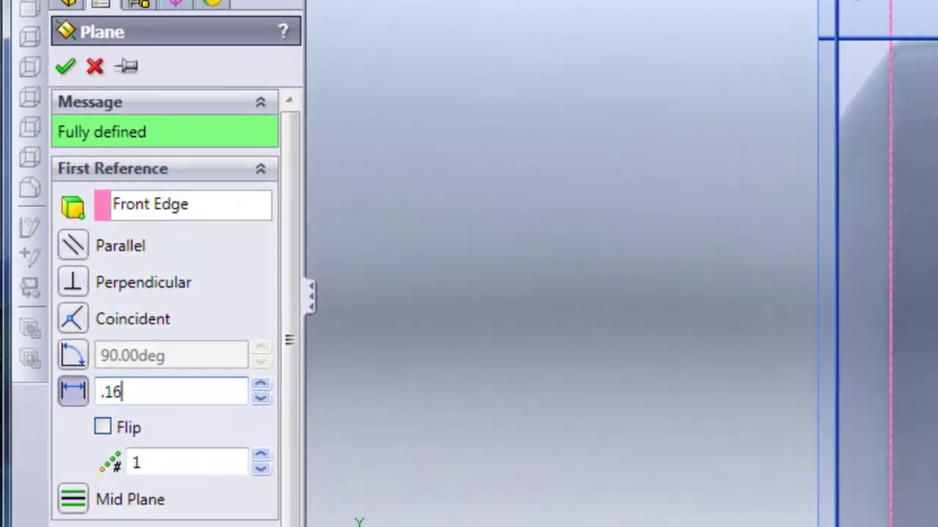
pyautogui.write('.16')
pyautogui.press('Tab')
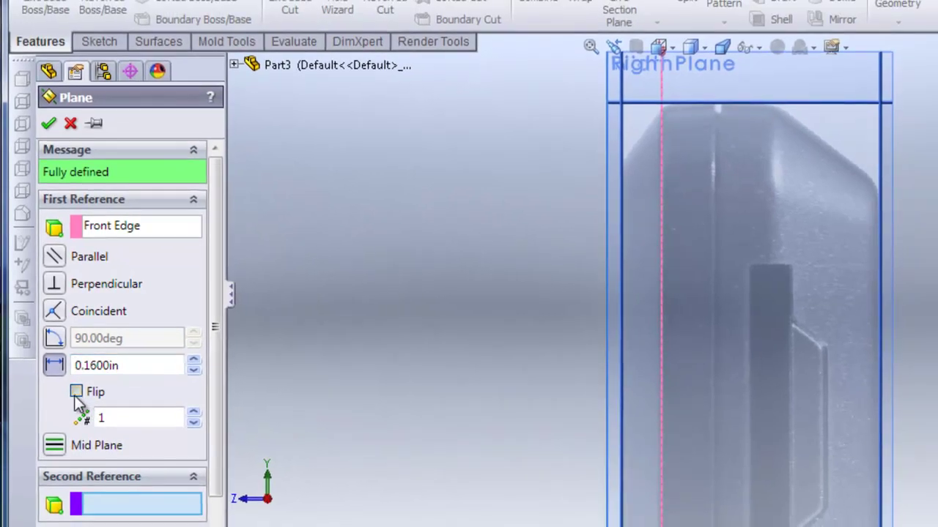
pyautogui.click(76, 391)
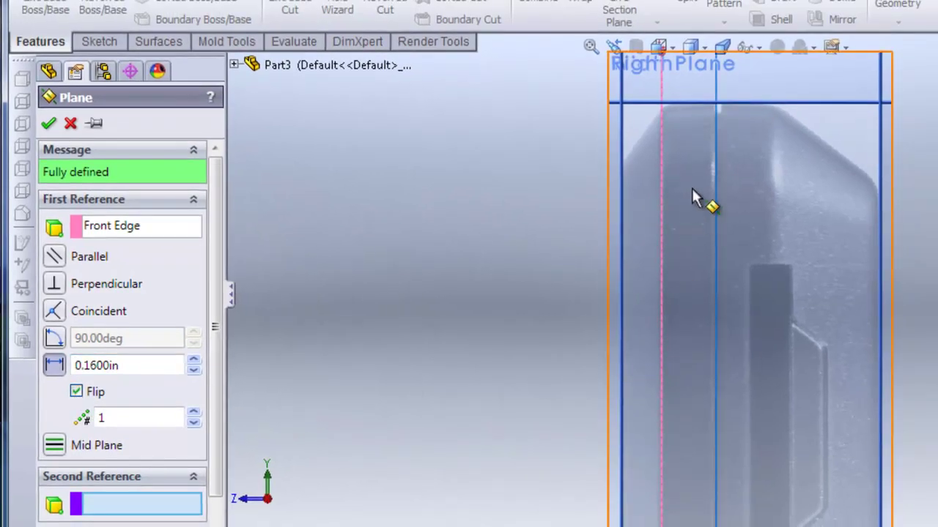
pyautogui.click(48, 124)
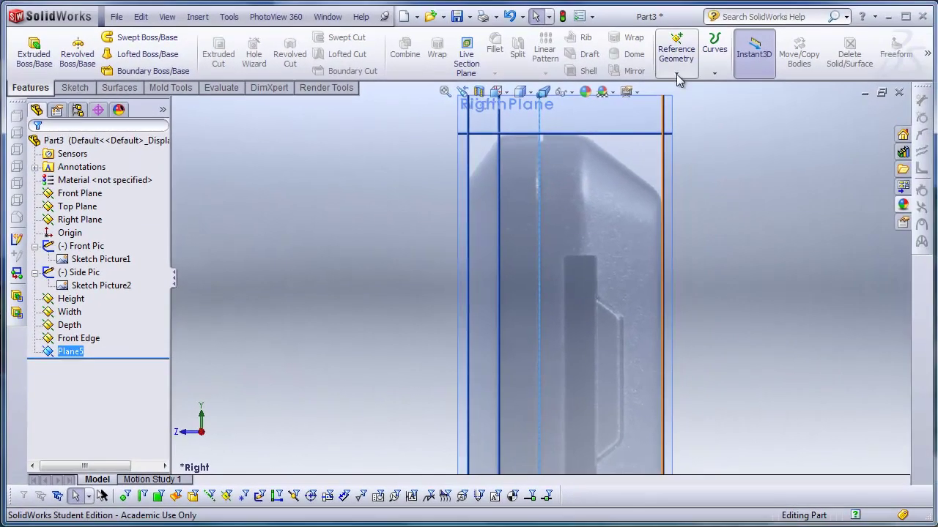
# Step: Start another reference plane and clear the seam plane and Front Edge from its references
pyautogui.click(897, 22)
pyautogui.click(684, 88)
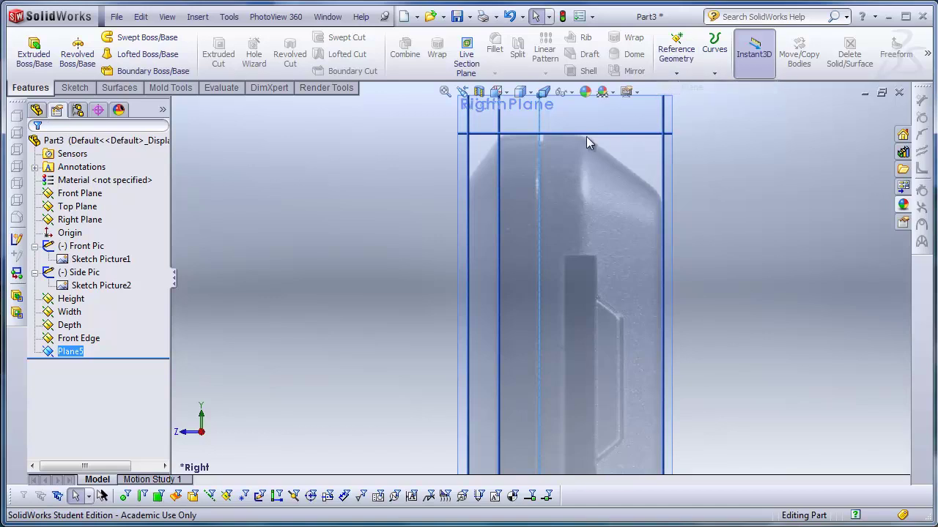
pyautogui.click(496, 165)
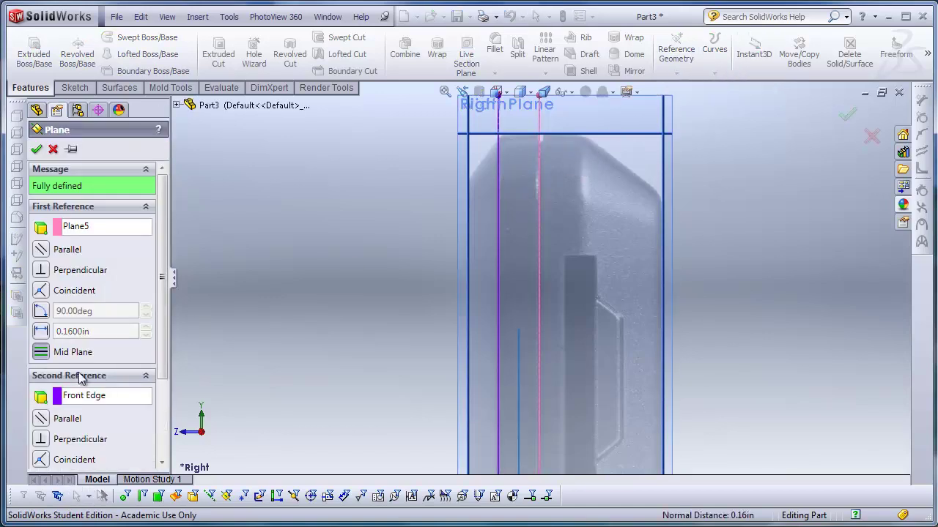
pyautogui.click(126, 230)
pyautogui.click(115, 240)
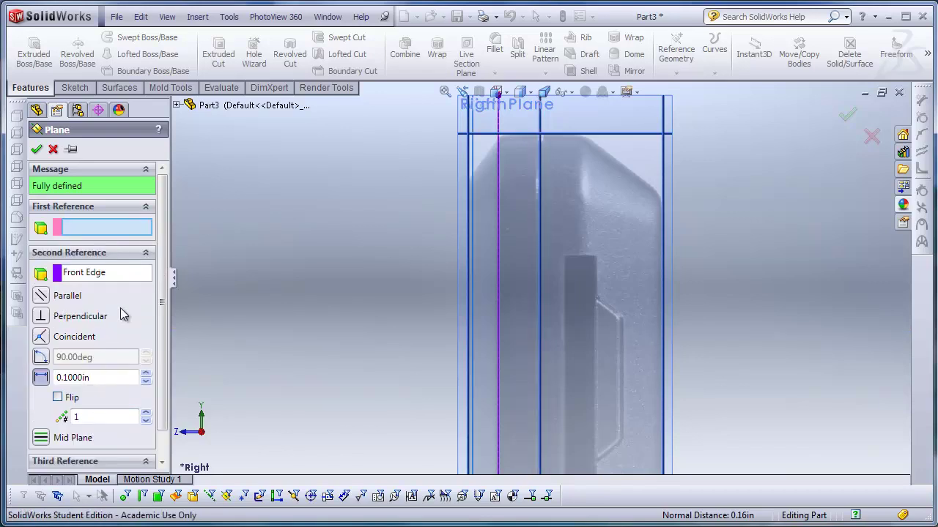
pyautogui.click(130, 272)
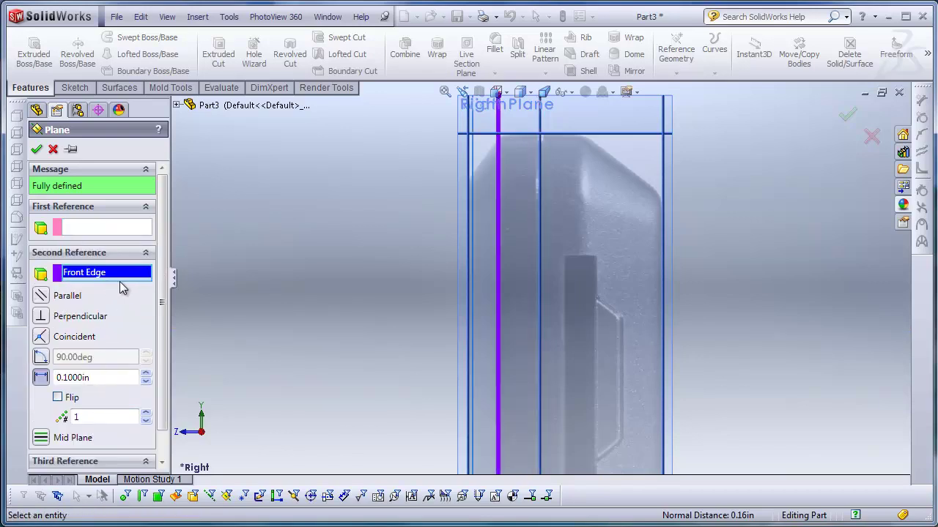
pyautogui.click(117, 286)
pyautogui.click(110, 228)
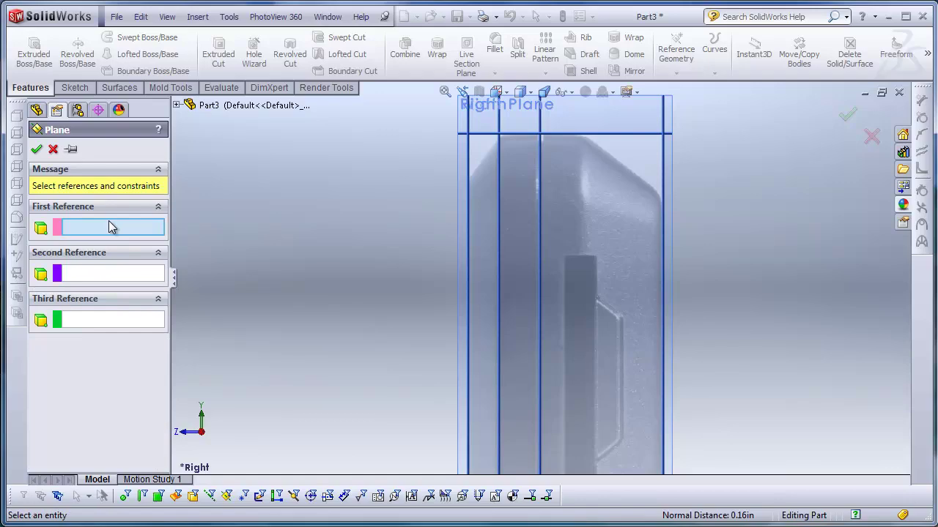
# Step: Create the reference plane offset 0.325 in from Front Edge, flipped to where the rear chamfer starts in the side picture
pyautogui.click(500, 158)
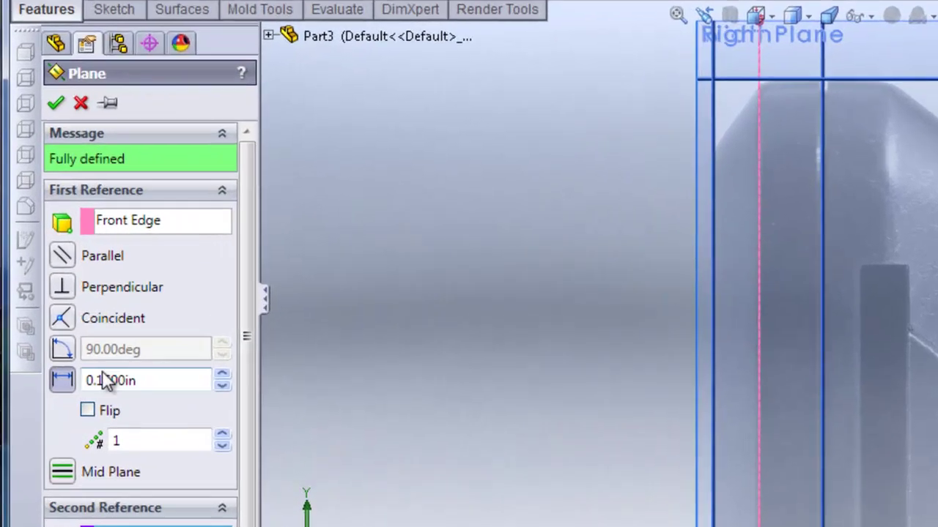
pyautogui.doubleClick(102, 380)
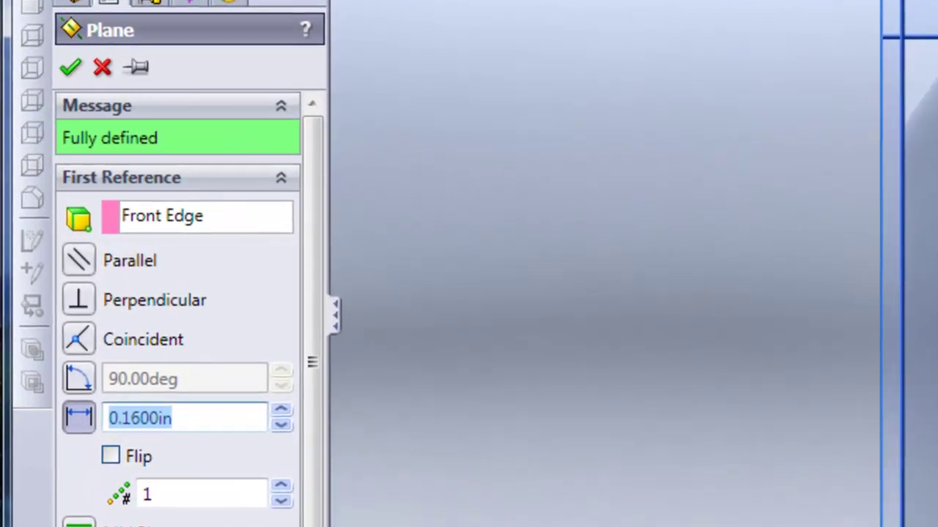
pyautogui.write('.325')
pyautogui.press('Return')
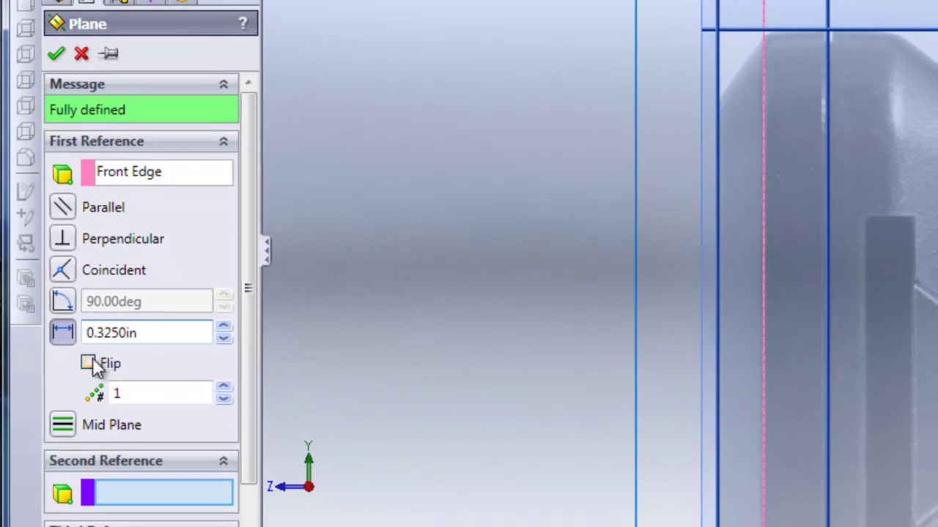
pyautogui.click(89, 363)
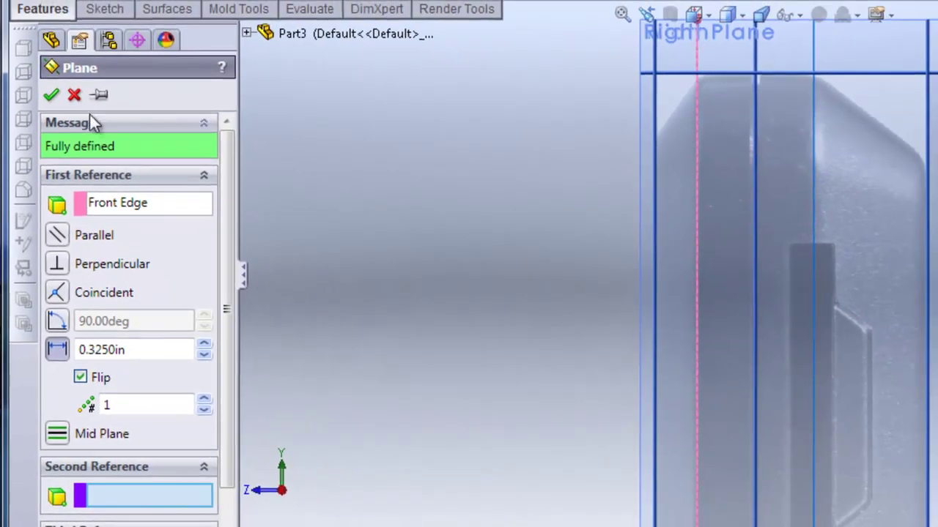
pyautogui.click(49, 96)
# Step: Rename the plane offset 0.16 in from Front Edge as Partline
pyautogui.scroll(2, 505, 264)
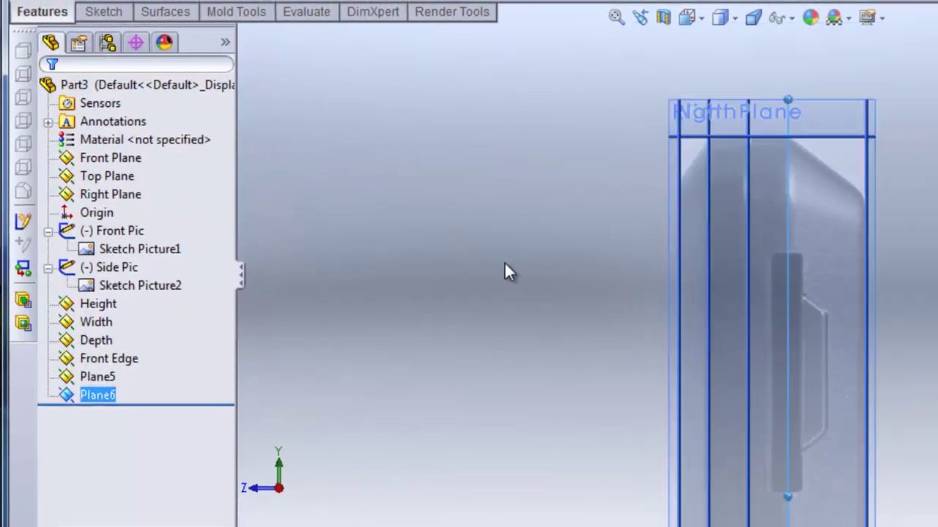
pyautogui.moveTo(504, 265); pyautogui.dragTo(485, 247, button='middle')
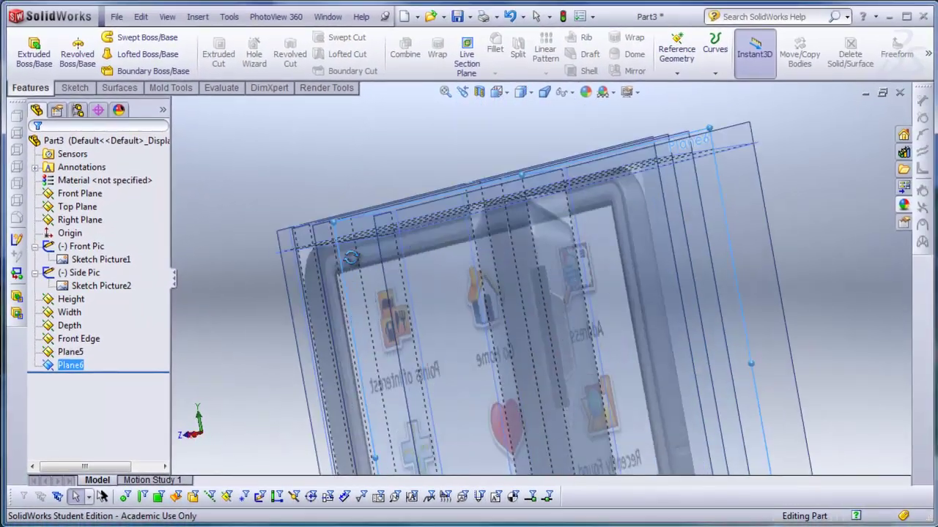
pyautogui.moveTo(350, 257); pyautogui.dragTo(383, 259, button='middle')
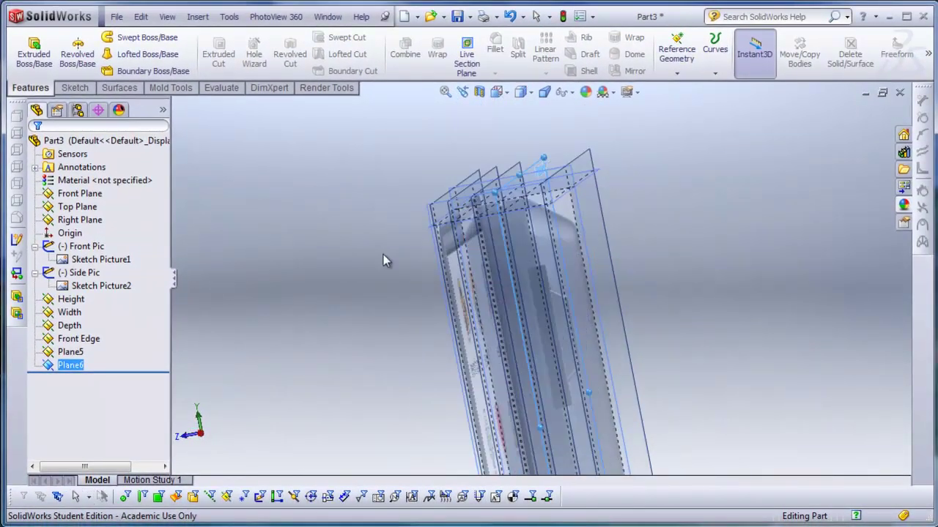
pyautogui.click(66, 353)
pyautogui.click(66, 353)
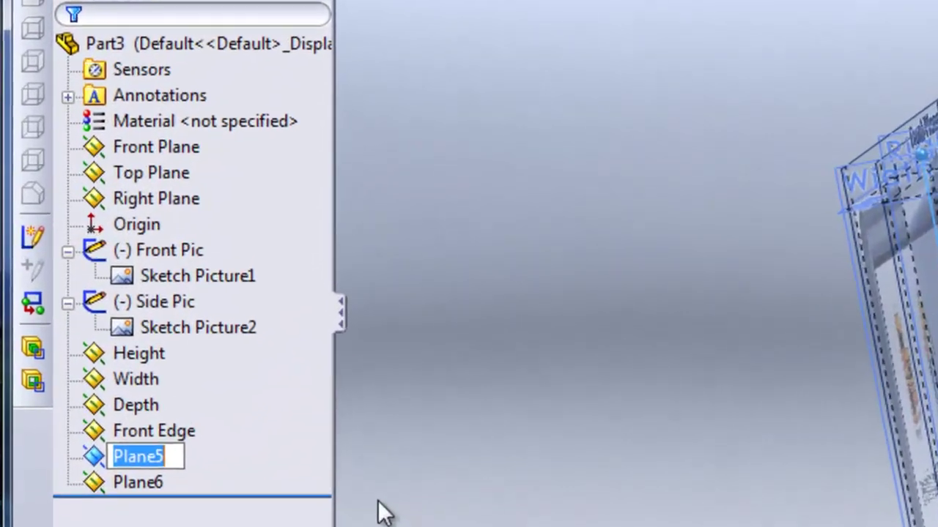
pyautogui.write('Partli')
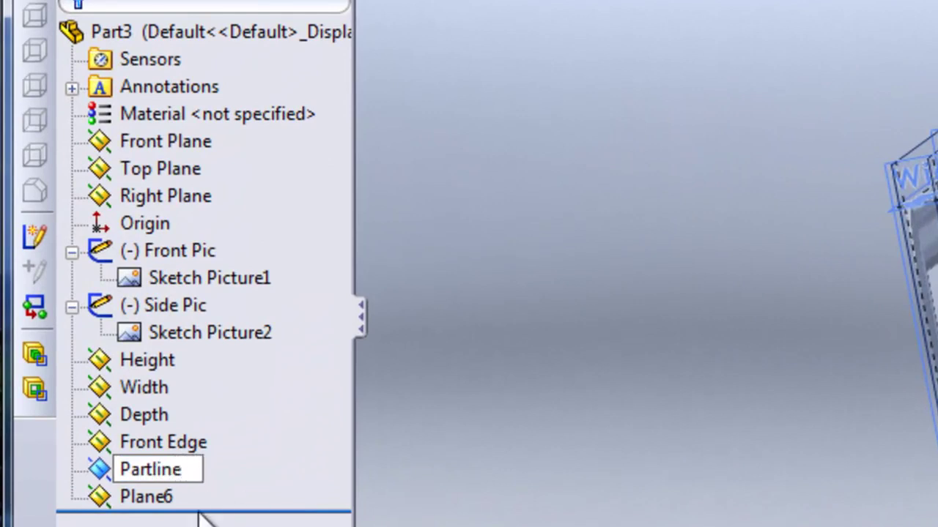
# Step: Rename the plane offset 0.325 in from Front Edge as Back Edge
pyautogui.click(172, 499)
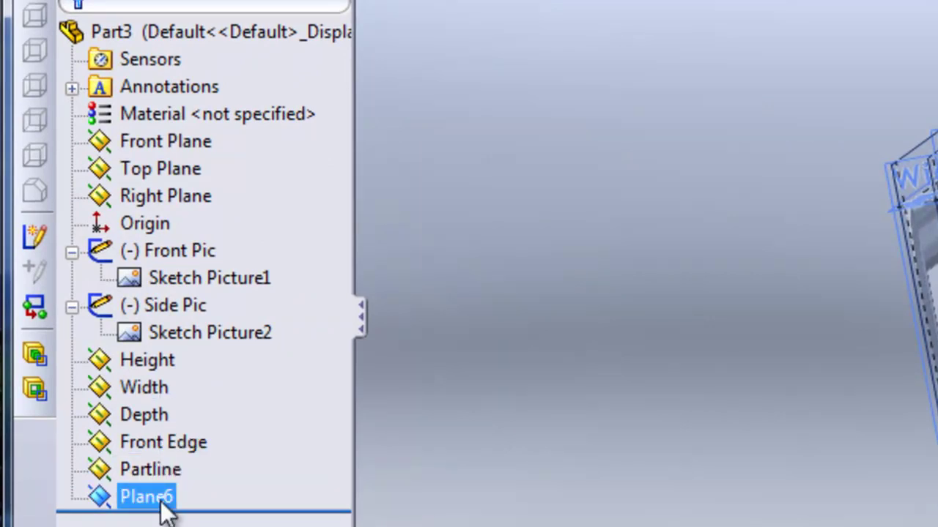
pyautogui.click(165, 501)
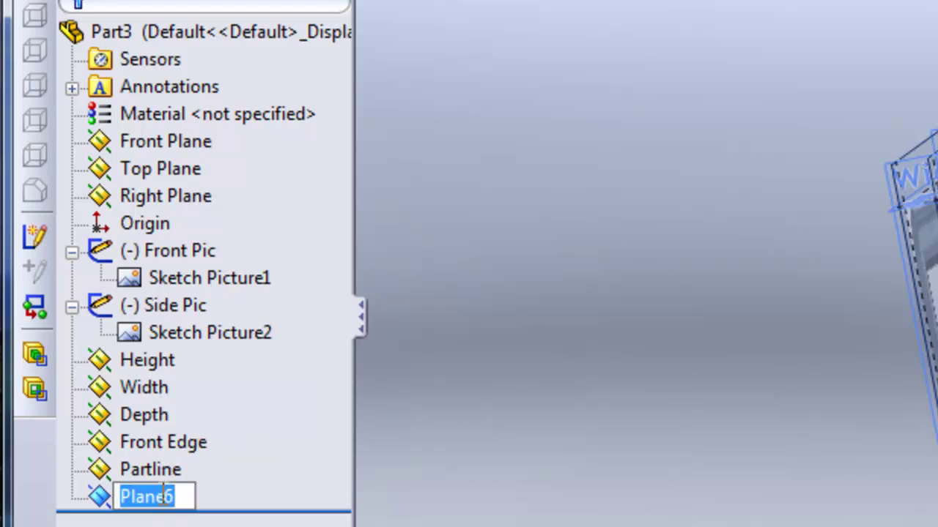
pyautogui.write('Back Edge')
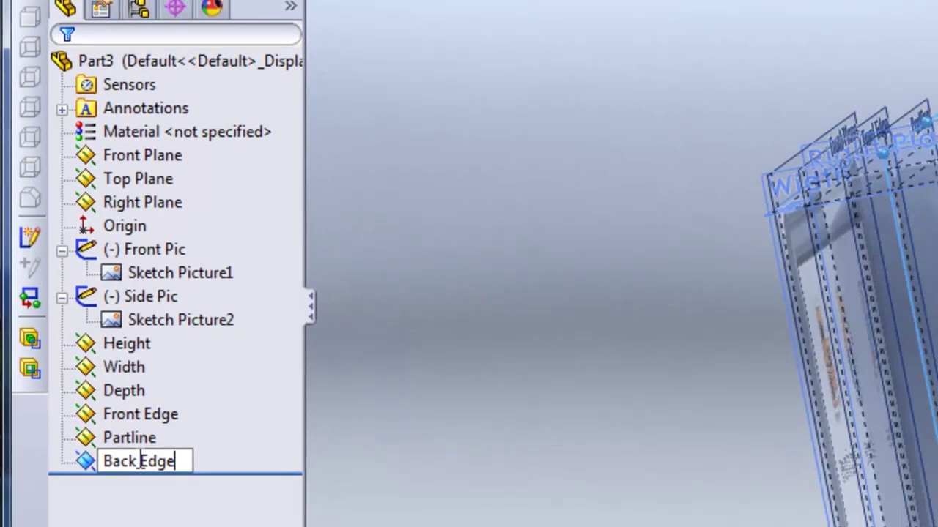
pyautogui.click(555, 320)
# Step: Start a sketch on the Front Edge plane and view it from the front
pyautogui.scroll(3, 824, 469)
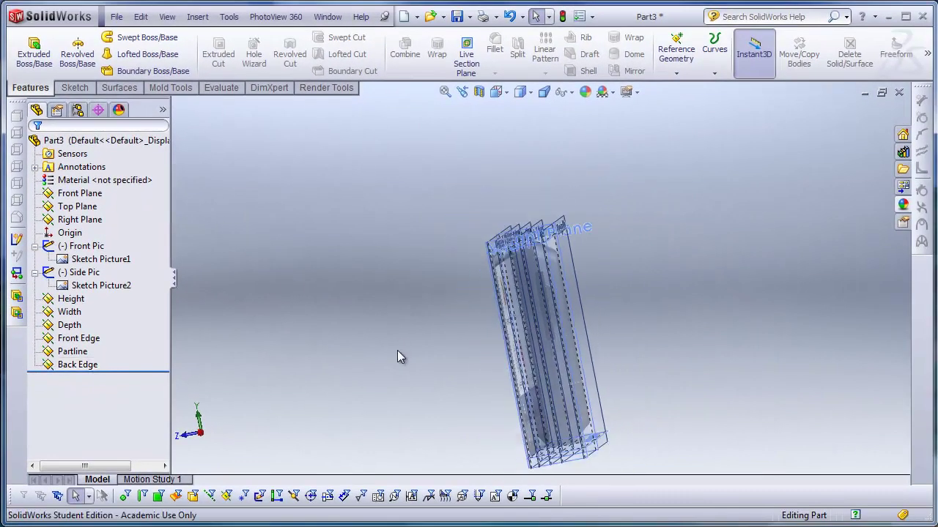
pyautogui.scroll(2, 410, 352)
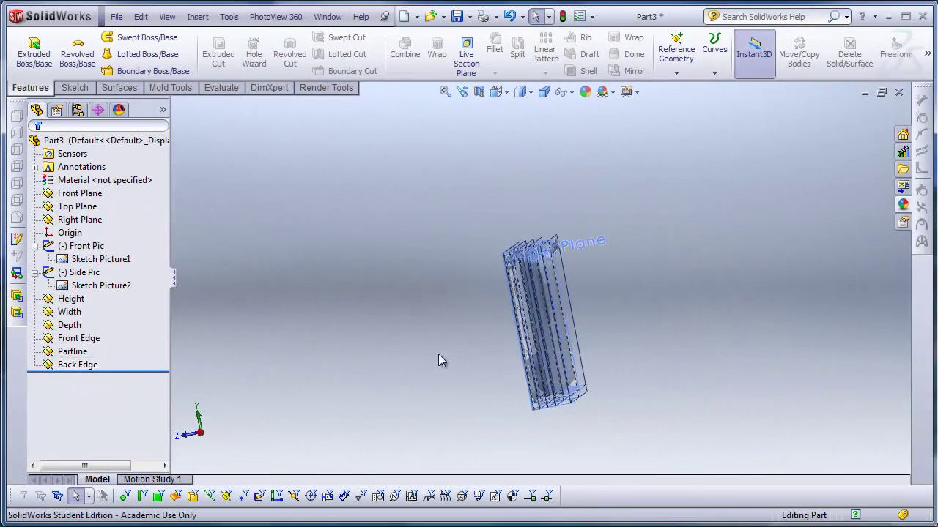
pyautogui.scroll(-2, 447, 354)
pyautogui.moveTo(700, 261); pyautogui.dragTo(714, 227, button='middle')
pyautogui.scroll(-2, 710, 307)
pyautogui.click(95, 340)
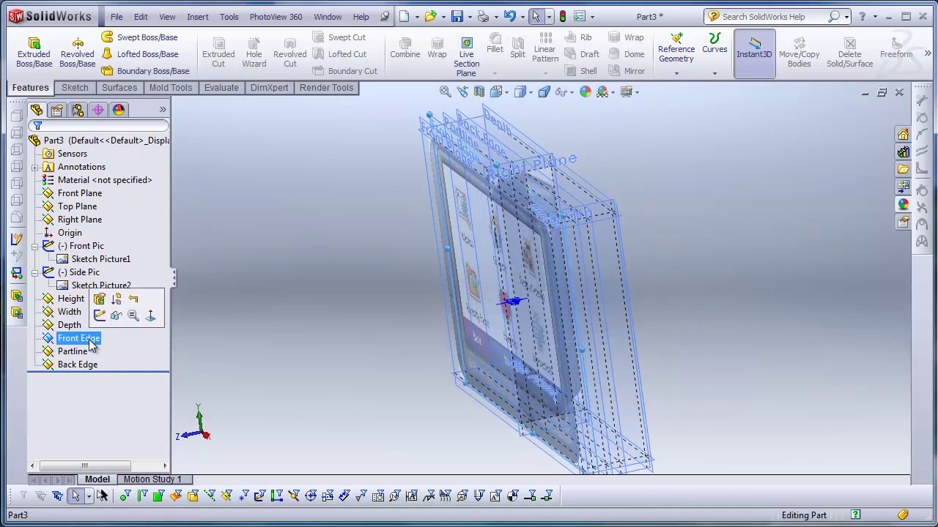
pyautogui.click(99, 315)
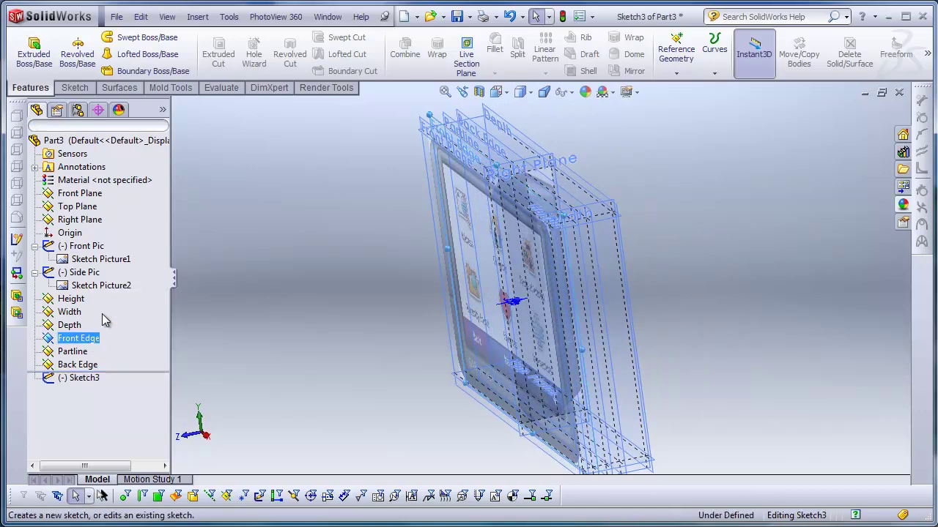
pyautogui.click(500, 93)
pyautogui.click(513, 128)
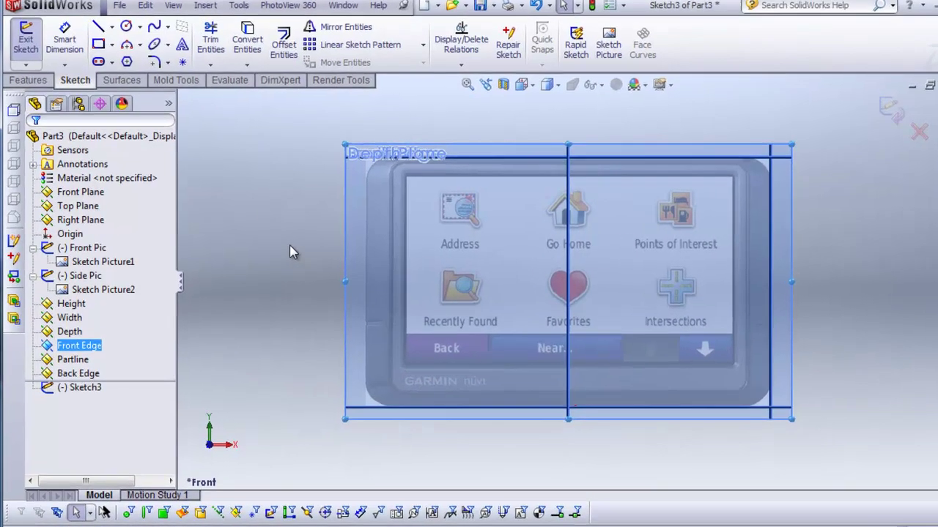
# Step: Sketch a corner rectangle over the right half of the front picture, extending beyond the Height, Width, Top and Right planes
pyautogui.moveTo(265, 230)
pyautogui.mouseDown(button='right')
pyautogui.moveTo(280, 238)
pyautogui.moveTo(261, 235)
pyautogui.mouseUp(button='right')
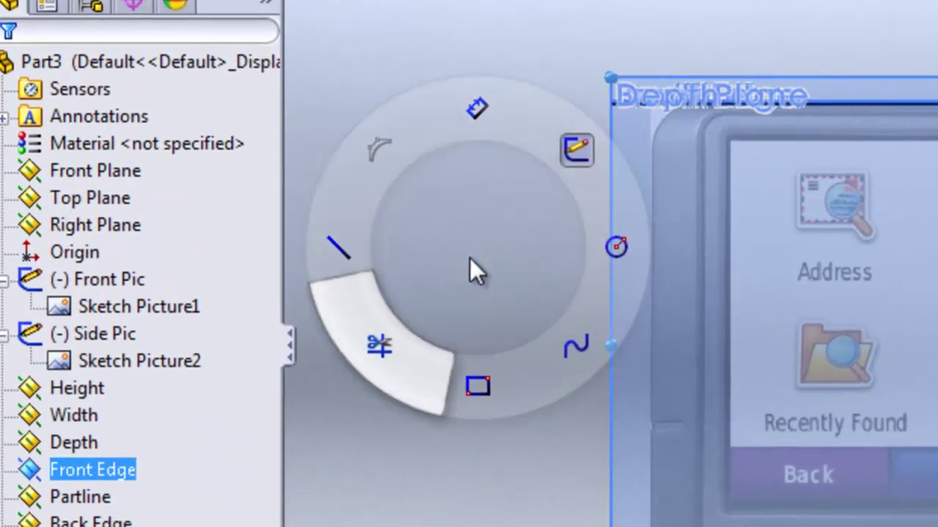
pyautogui.moveTo(470, 258)
pyautogui.mouseDown(button='right')
pyautogui.moveTo(500, 282)
pyautogui.moveTo(474, 261)
pyautogui.moveTo(474, 244)
pyautogui.mouseUp(button='right')
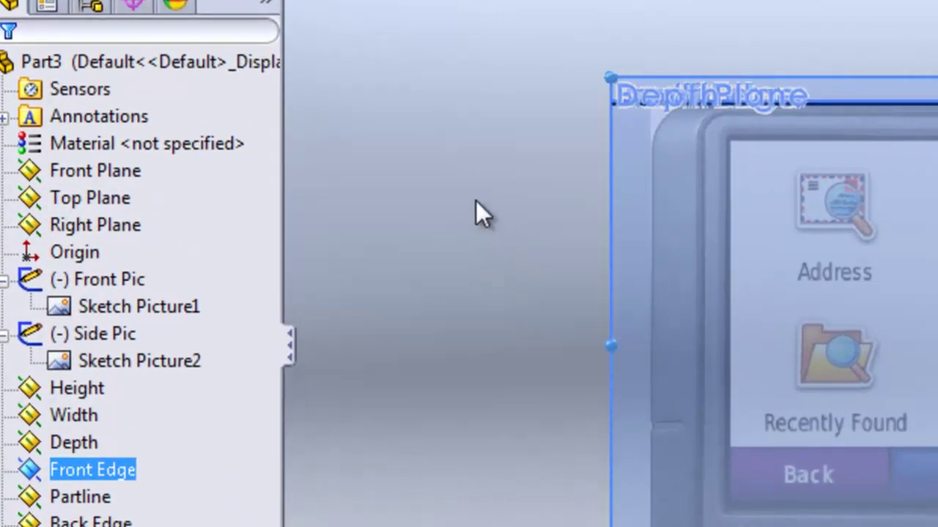
pyautogui.moveTo(450, 199); pyautogui.dragTo(454, 287, button='right')
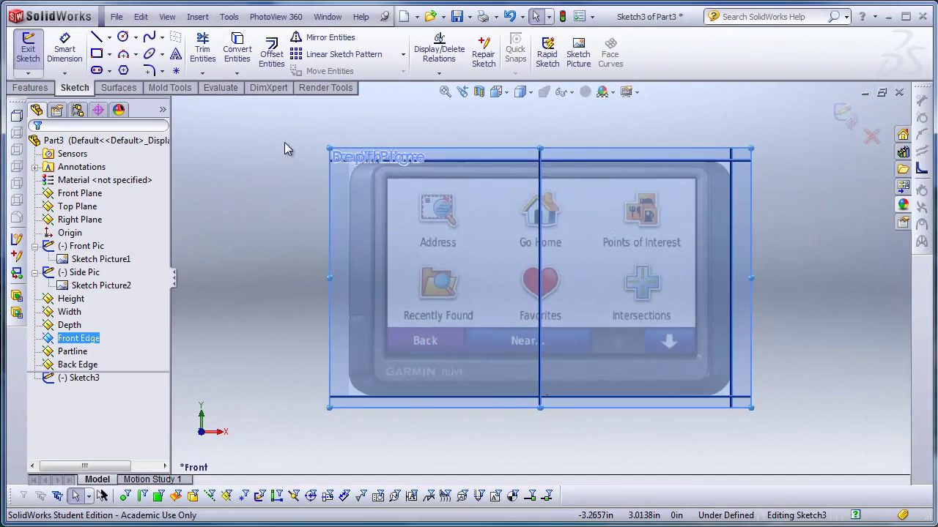
pyautogui.moveTo(242, 195); pyautogui.dragTo(281, 297, button='right')
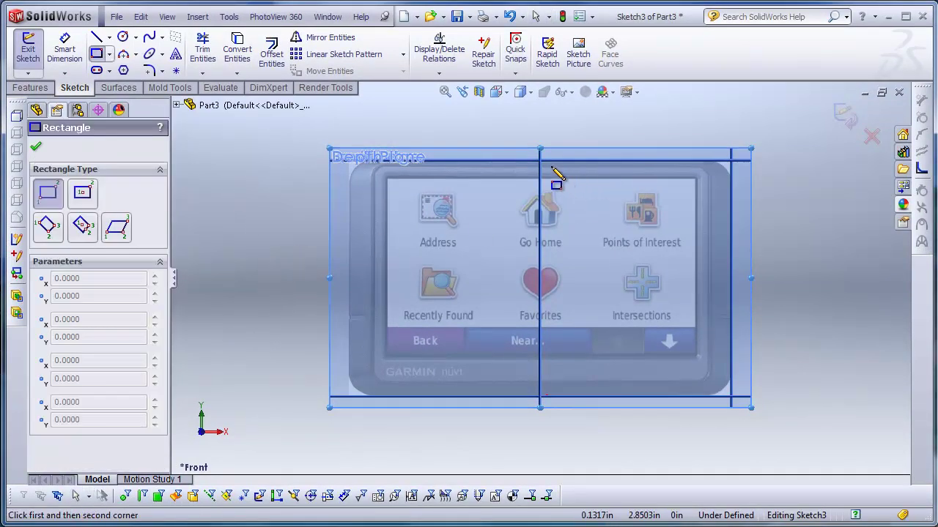
pyautogui.click(518, 122)
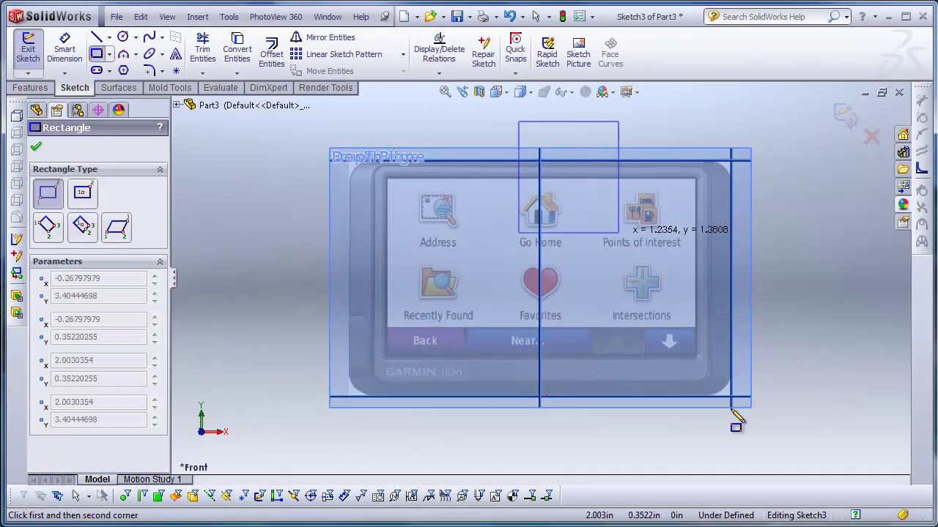
pyautogui.click(794, 438)
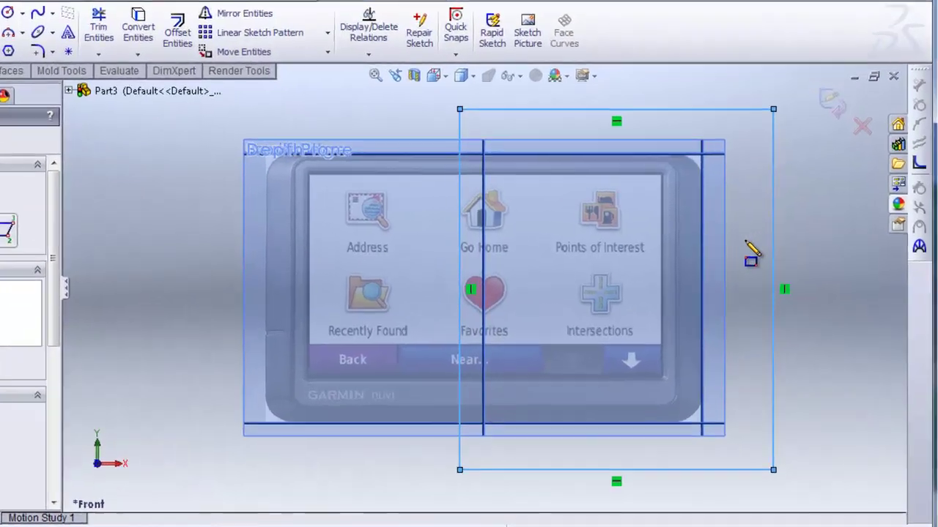
pyautogui.rightClick(768, 238)
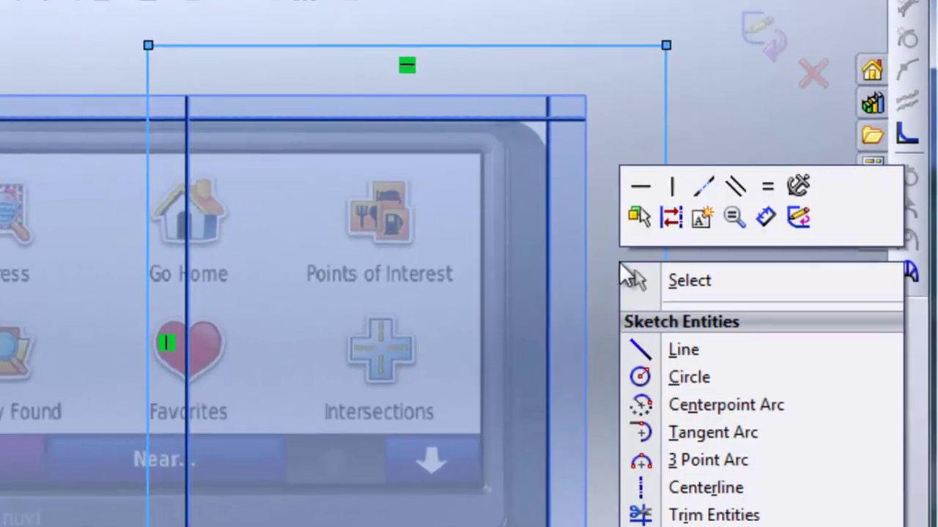
pyautogui.click(649, 284)
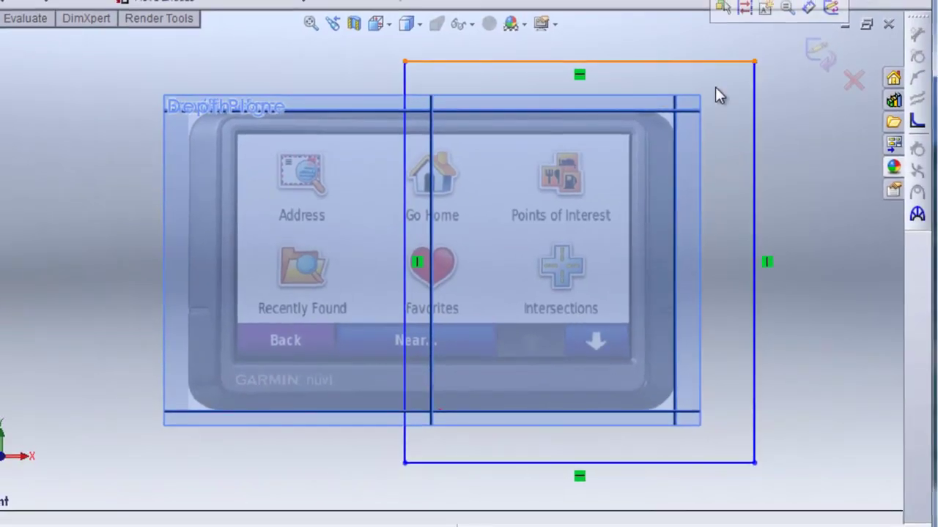
# Step: Make the rectangle's top edge collinear with the Height plane and its left edge collinear with the Right Plane
pyautogui.keyDown('ctrl'); pyautogui.click(698, 110); pyautogui.keyUp('ctrl')
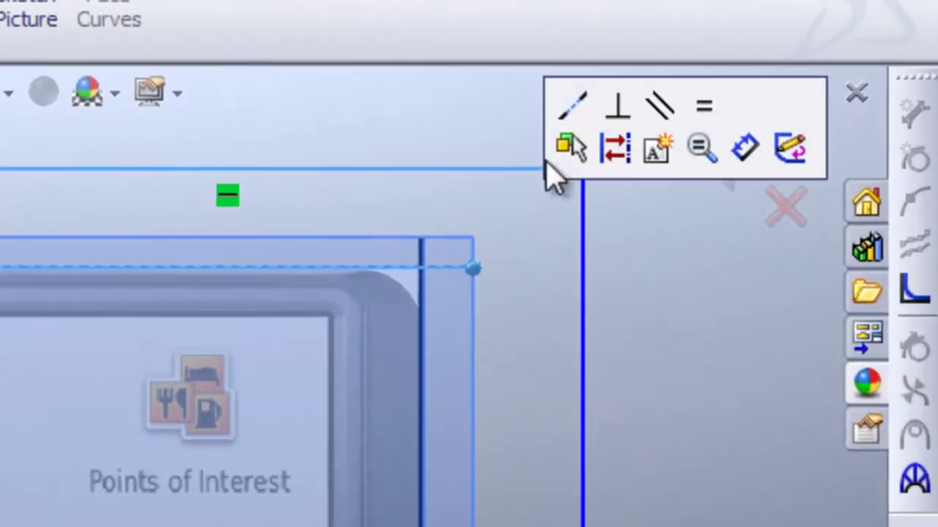
pyautogui.click(576, 111)
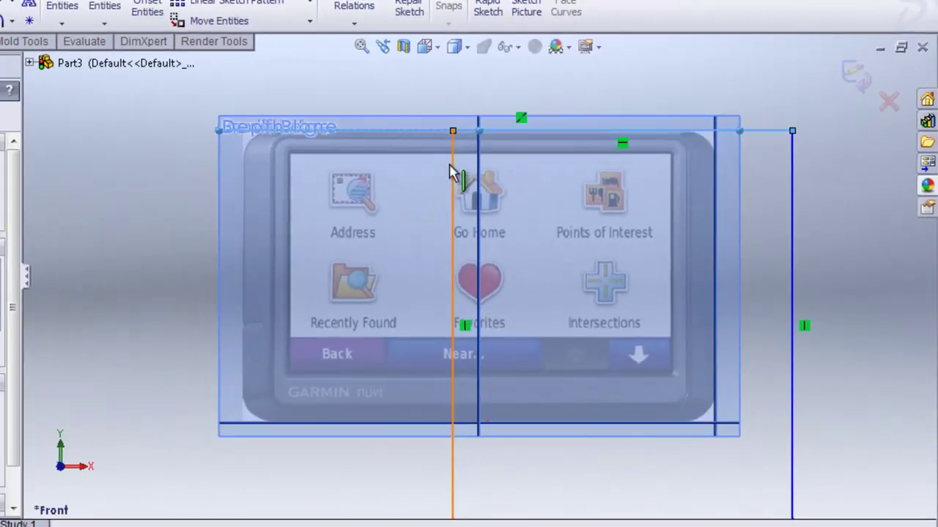
pyautogui.click(451, 165)
pyautogui.keyDown('ctrl'); pyautogui.click(479, 172); pyautogui.keyUp('ctrl')
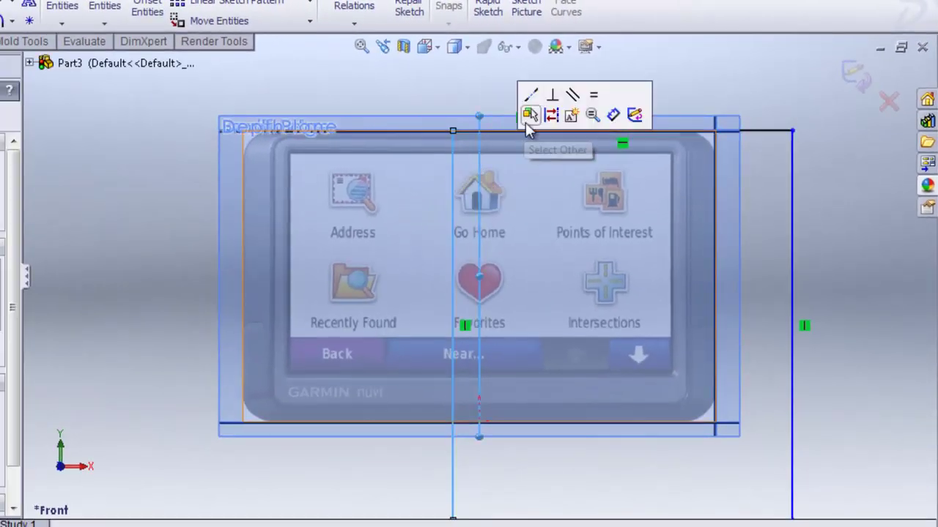
pyautogui.click(530, 107)
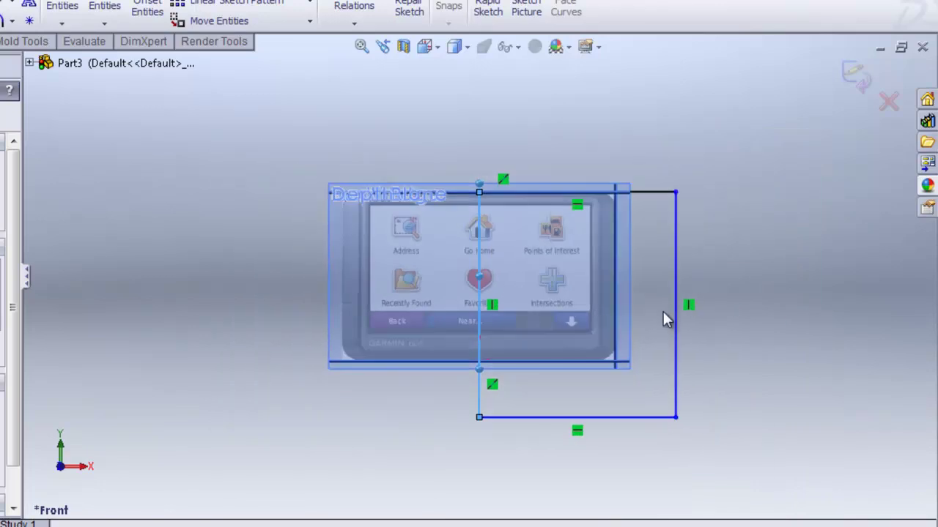
# Step: Make the rectangle's bottom edge collinear with the Top Plane
pyautogui.click(645, 416)
pyautogui.scroll(-1, 611, 370)
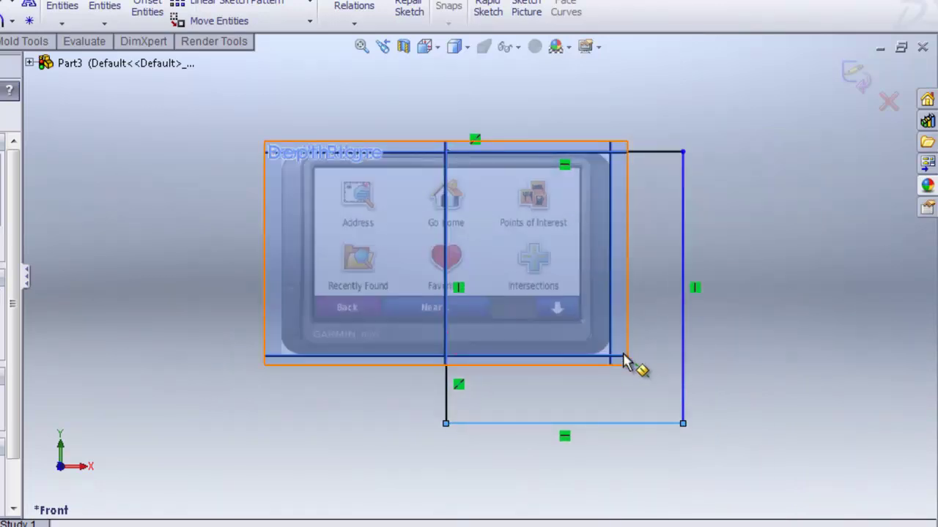
pyautogui.keyDown('ctrl'); pyautogui.click(619, 356); pyautogui.keyUp('ctrl')
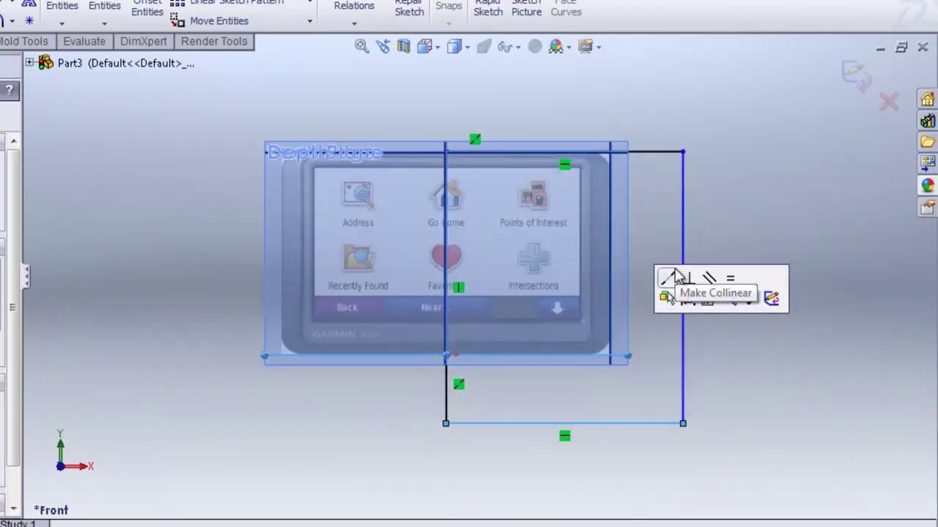
pyautogui.click(675, 273)
# Step: Try to make the rectangle's right edge collinear with the Width plane
pyautogui.click(683, 212)
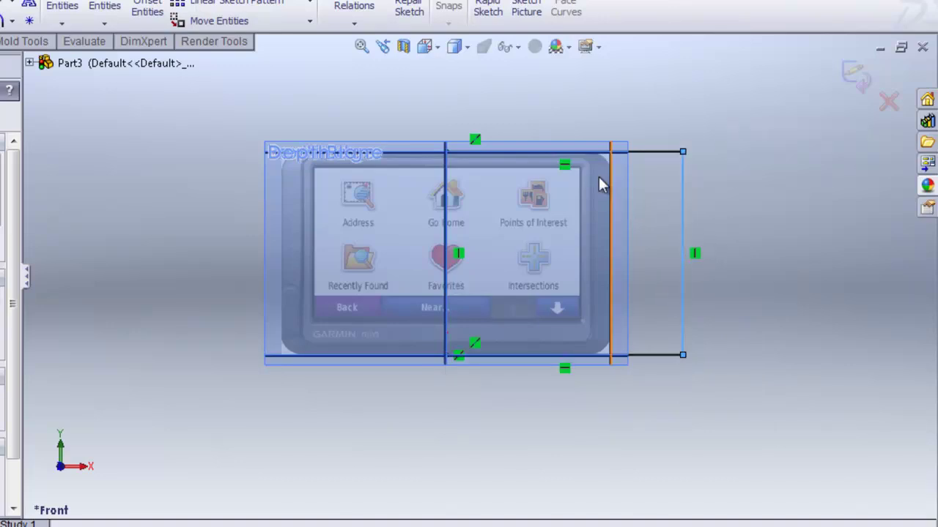
pyautogui.keyDown('ctrl'); pyautogui.click(624, 189); pyautogui.keyUp('ctrl')
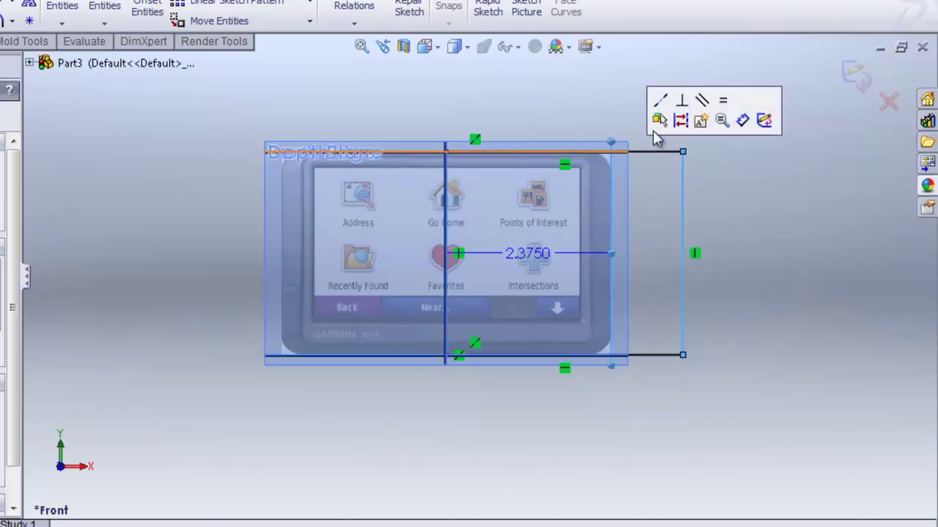
pyautogui.click(659, 101)
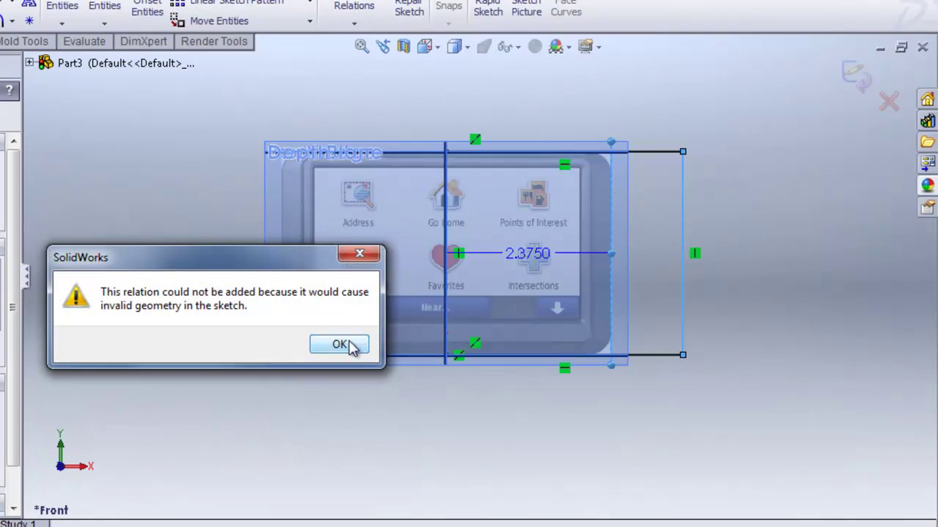
pyautogui.click(350, 347)
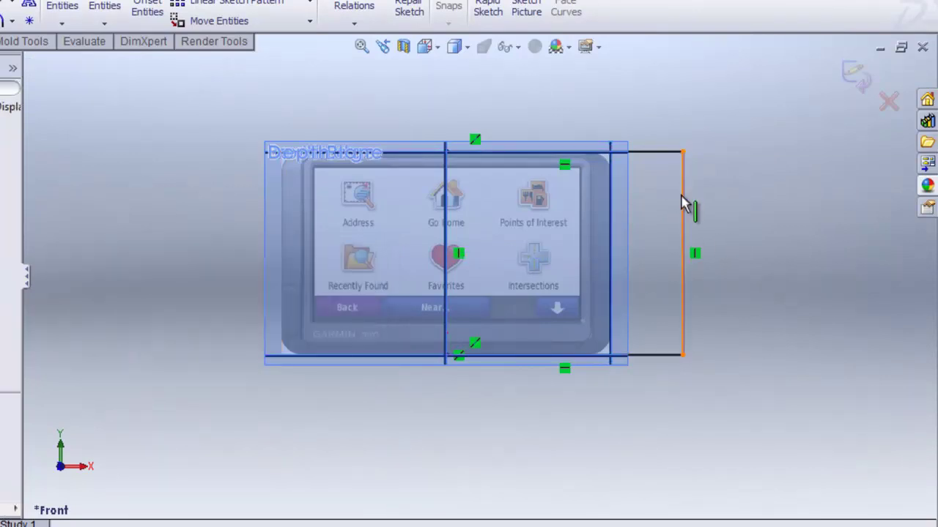
# Step: Make the rectangle's right edge collinear with the Width plane
pyautogui.click(683, 204)
pyautogui.keyDown('ctrl'); pyautogui.click(617, 174); pyautogui.keyUp('ctrl')
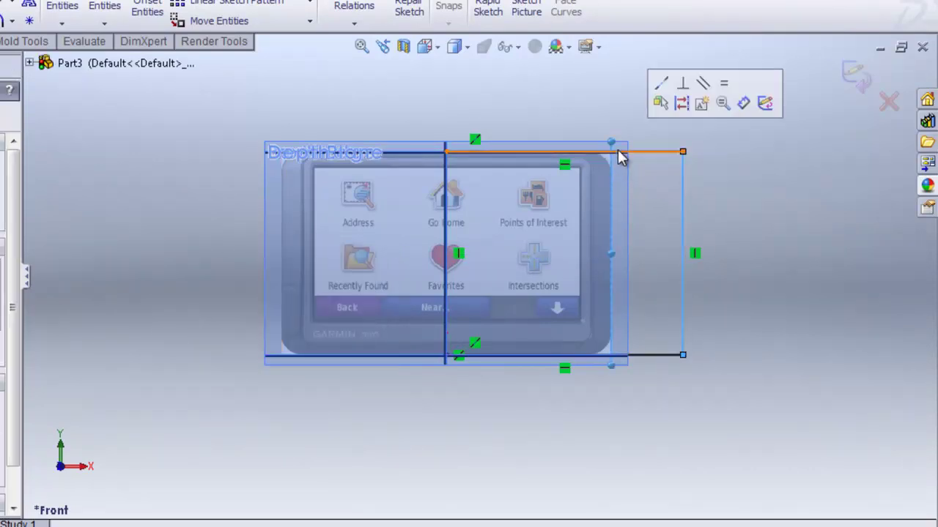
pyautogui.click(656, 102)
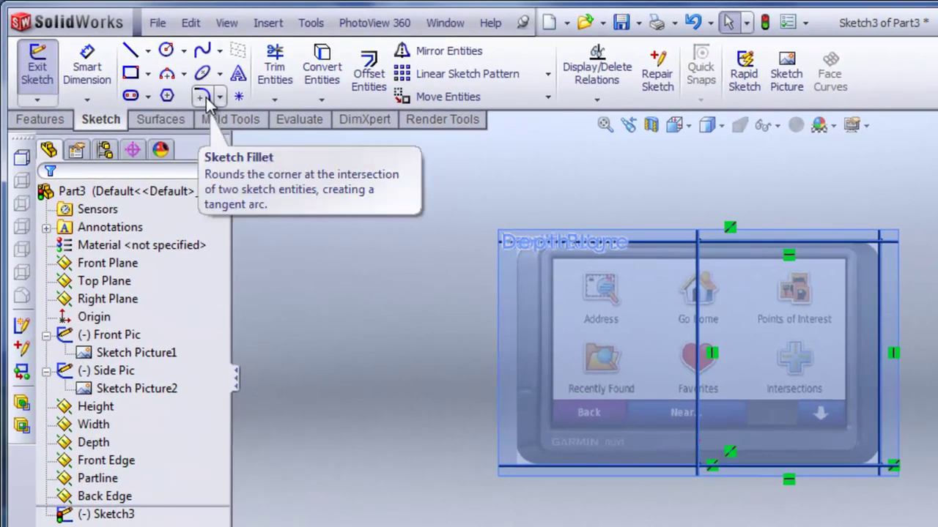
# Step: Round the rectangle's upper and lower right corners with 0.3 in sketch fillets, keeping constrained corners
pyautogui.click(17, 28)
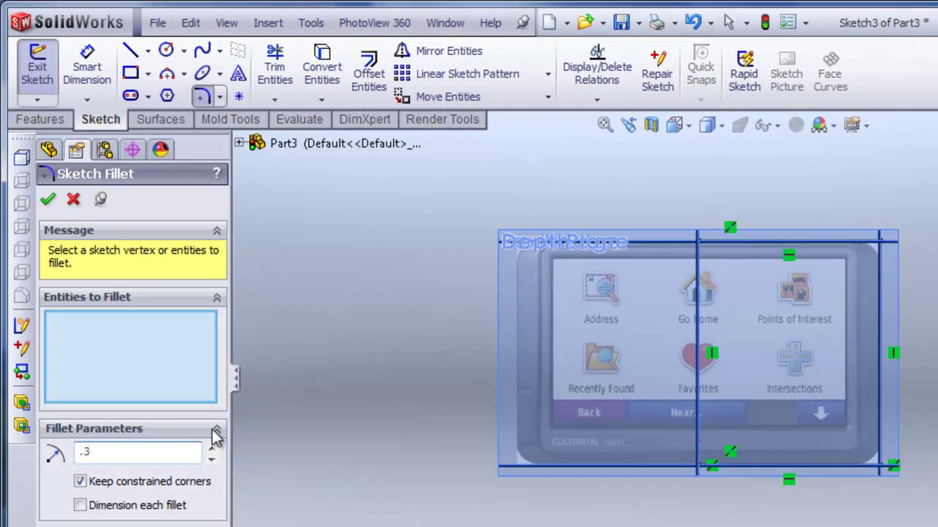
pyautogui.click(847, 241)
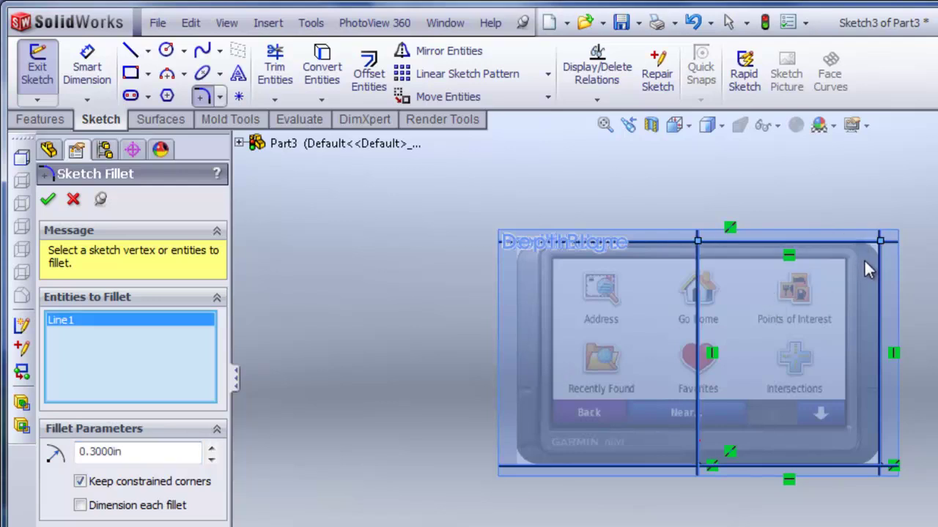
pyautogui.click(877, 260)
pyautogui.scroll(-2, 904, 408)
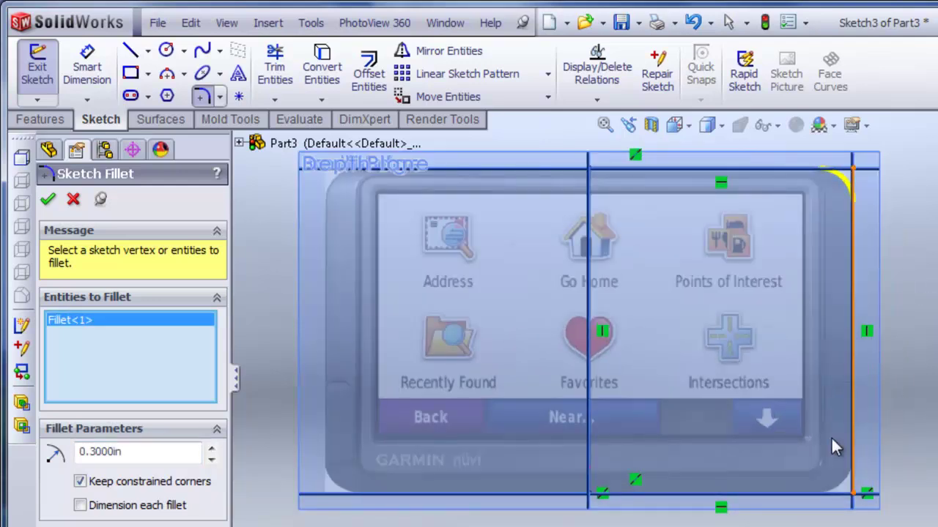
pyautogui.click(847, 442)
pyautogui.click(819, 496)
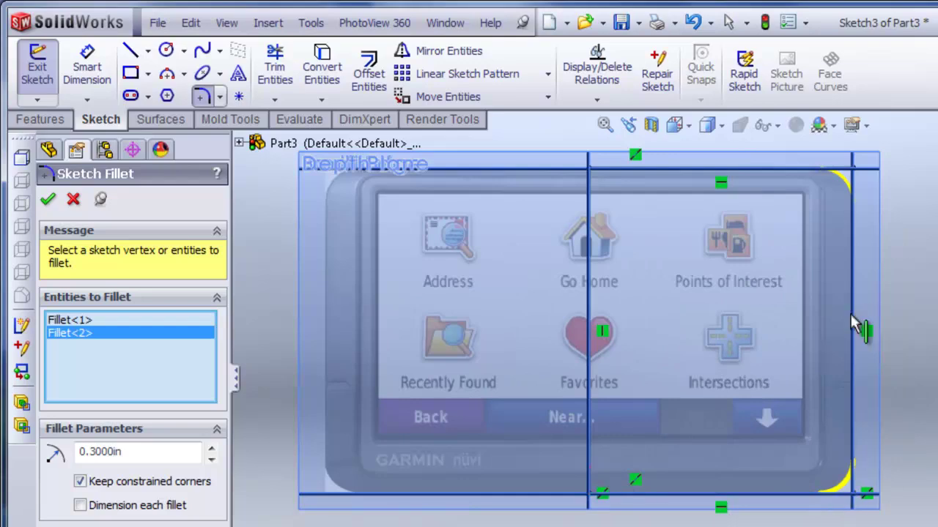
pyautogui.click(51, 200)
pyautogui.scroll(3, 937, 341)
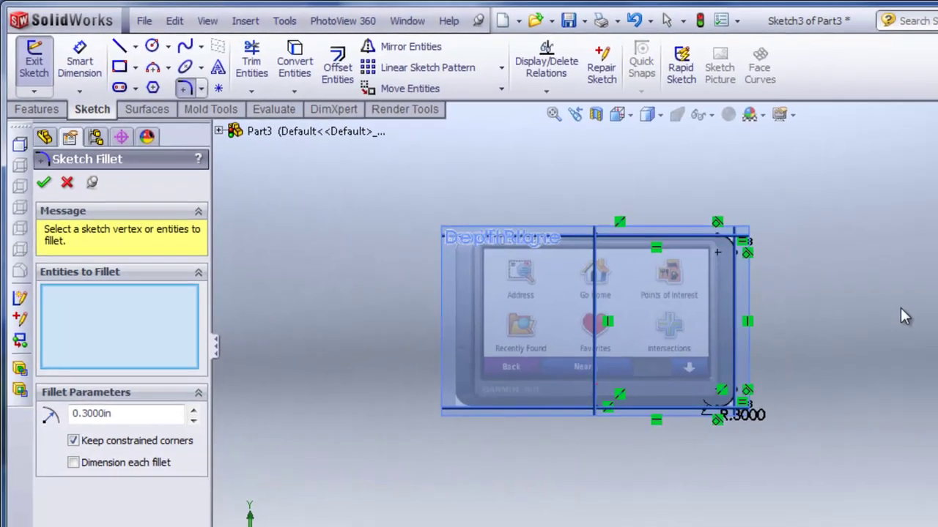
pyautogui.moveTo(936, 342); pyautogui.dragTo(888, 386, button='middle')
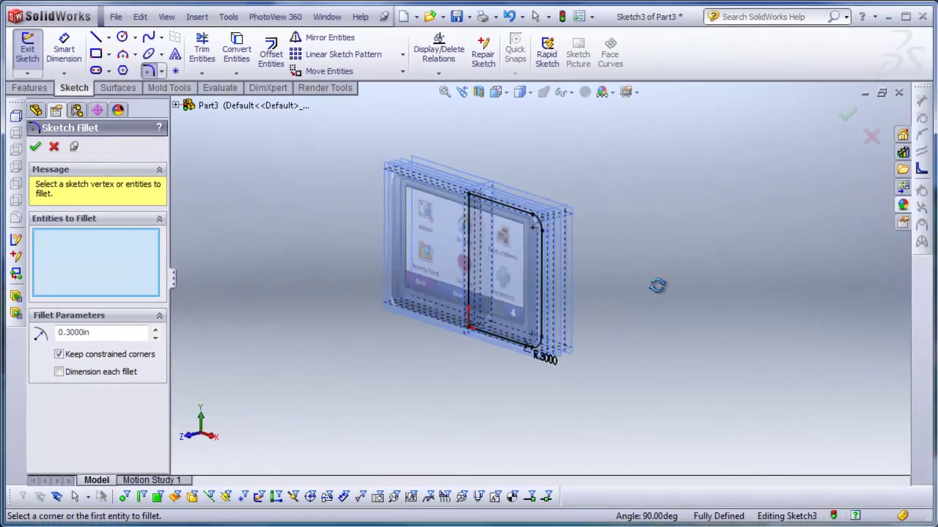
pyautogui.moveTo(657, 286); pyautogui.dragTo(695, 283, button='middle')
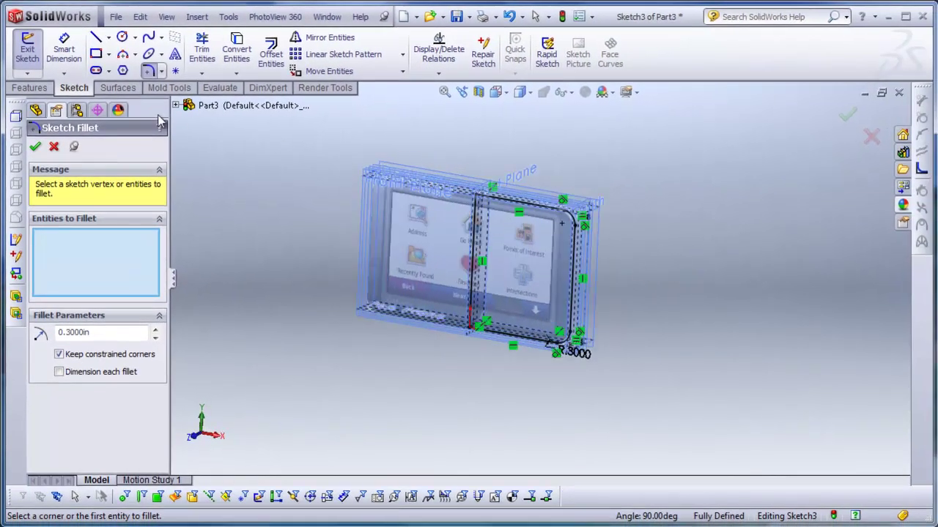
# Step: Leave the sketch fillet command and exit the half outline sketch
pyautogui.click(30, 88)
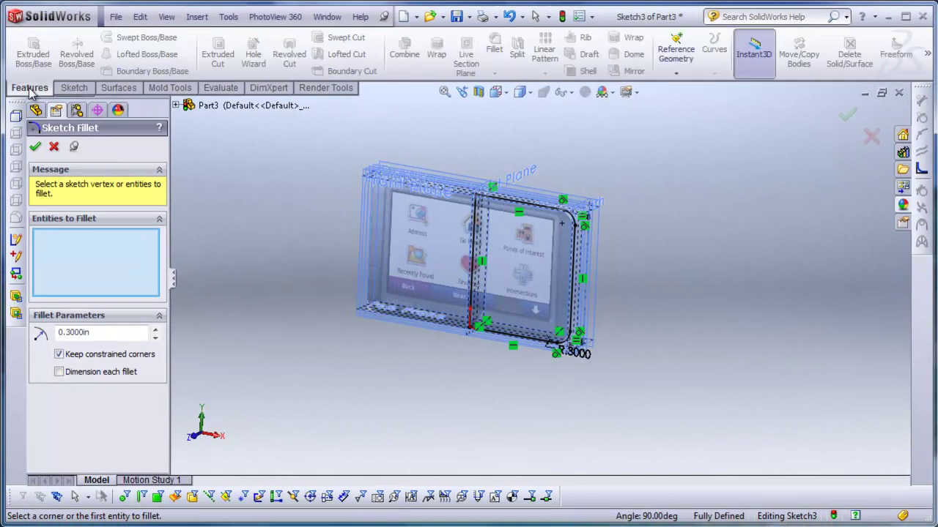
pyautogui.click(870, 137)
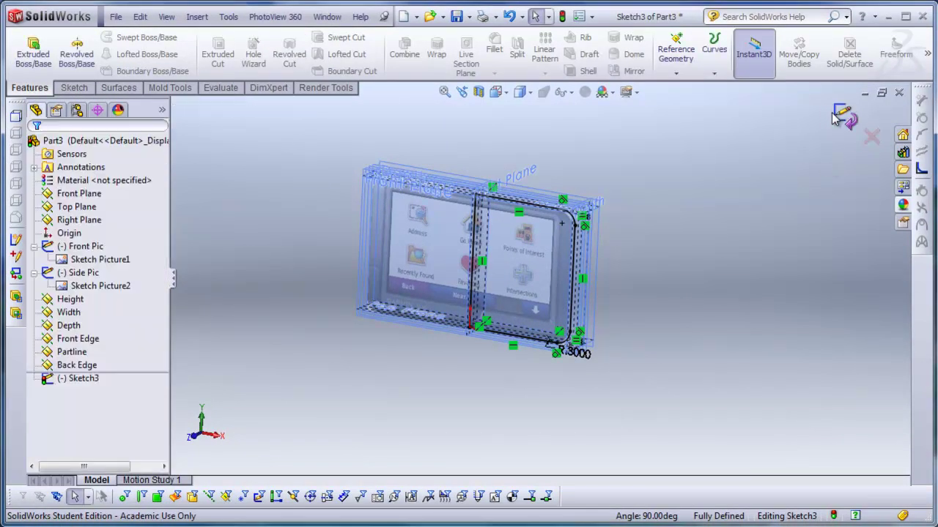
pyautogui.click(833, 119)
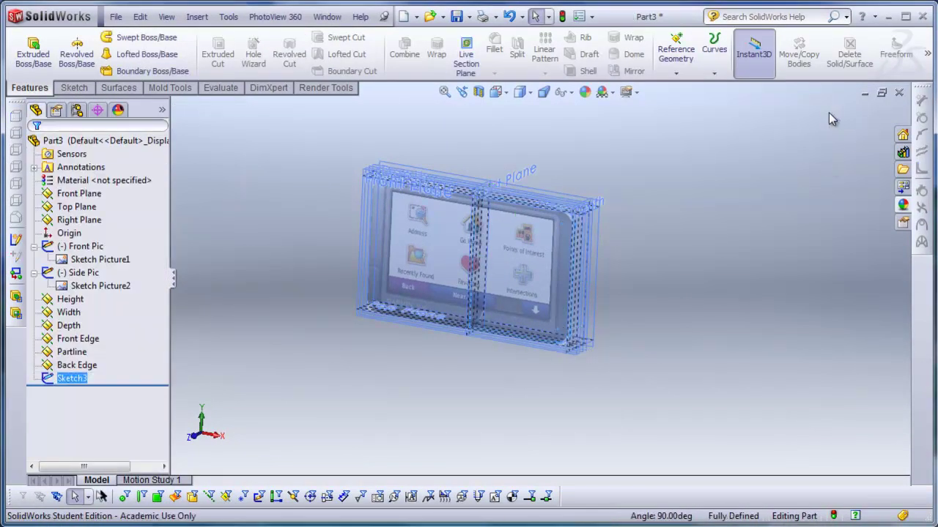
# Step: Extrude the half outline profile from its sketch plane up to the Back Edge plane with the Up To Surface end condition
pyautogui.click(33, 55)
pyautogui.moveTo(476, 272); pyautogui.dragTo(432, 272, button='middle')
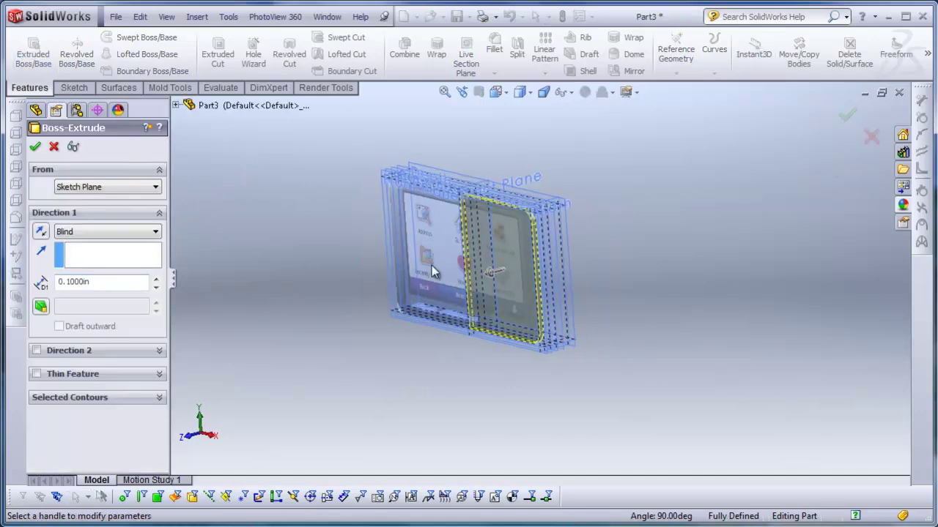
pyautogui.scroll(-3, 446, 284)
pyautogui.scroll(3, 444, 220)
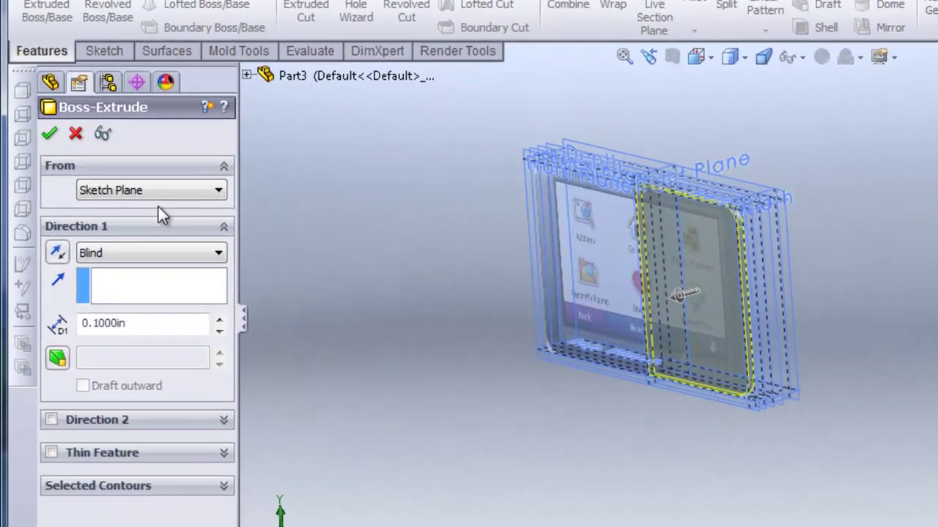
pyautogui.click(170, 254)
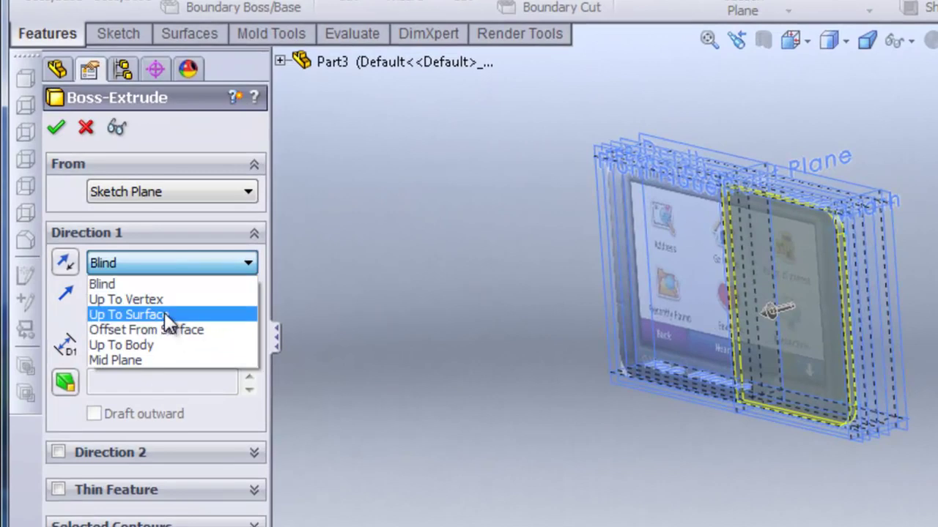
pyautogui.click(164, 314)
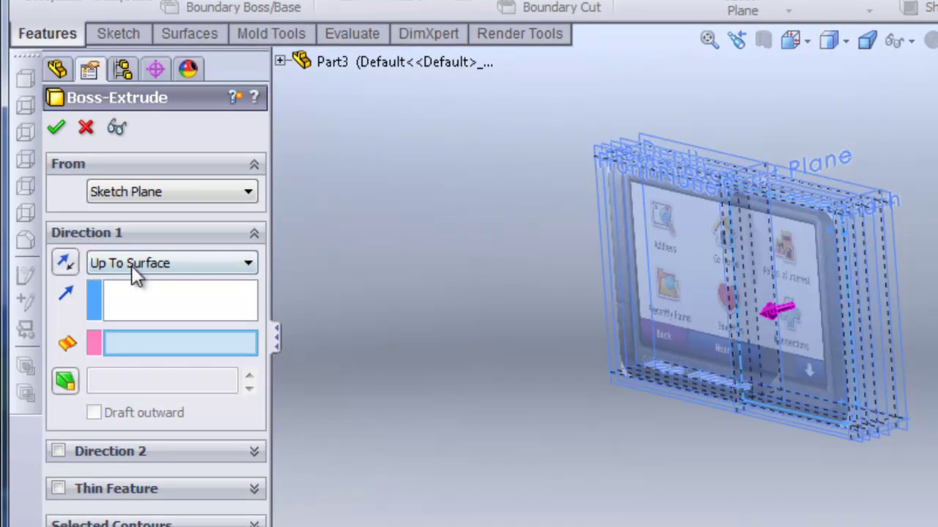
pyautogui.moveTo(929, 241); pyautogui.dragTo(929, 293, button='middle')
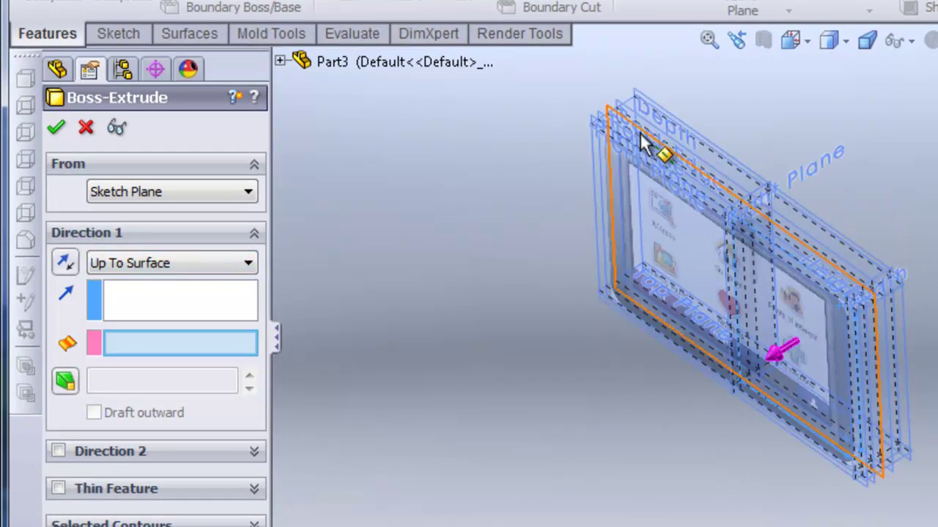
pyautogui.scroll(-1, 641, 134)
pyautogui.click(652, 139)
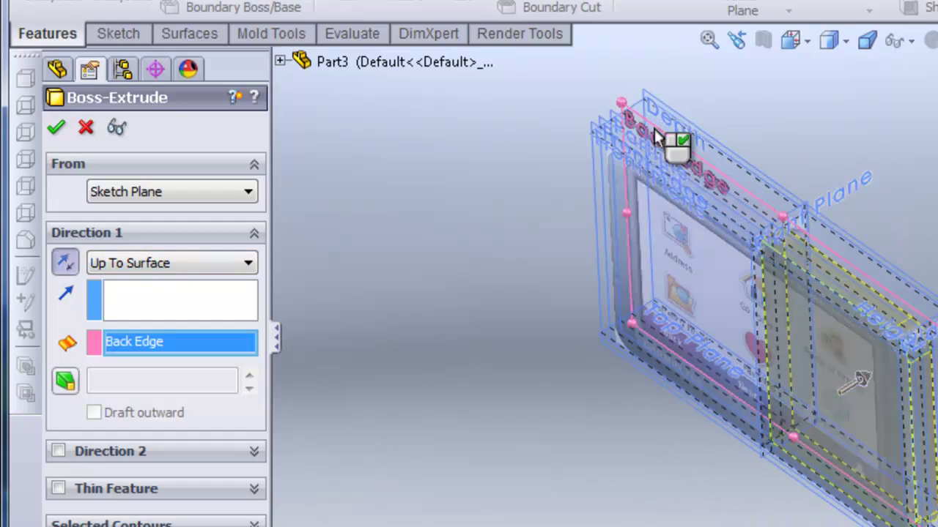
pyautogui.moveTo(732, 429); pyautogui.dragTo(739, 175, button='middle')
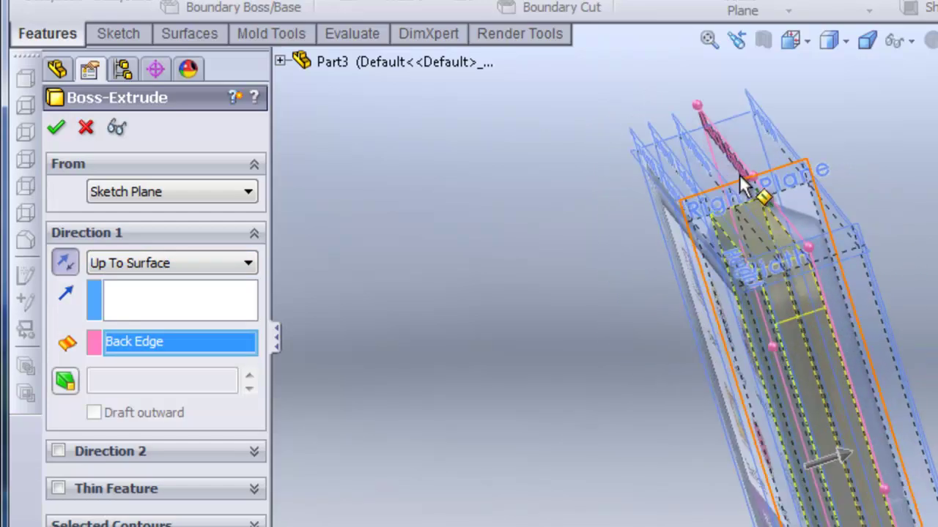
pyautogui.moveTo(537, 441); pyautogui.dragTo(505, 425, button='middle')
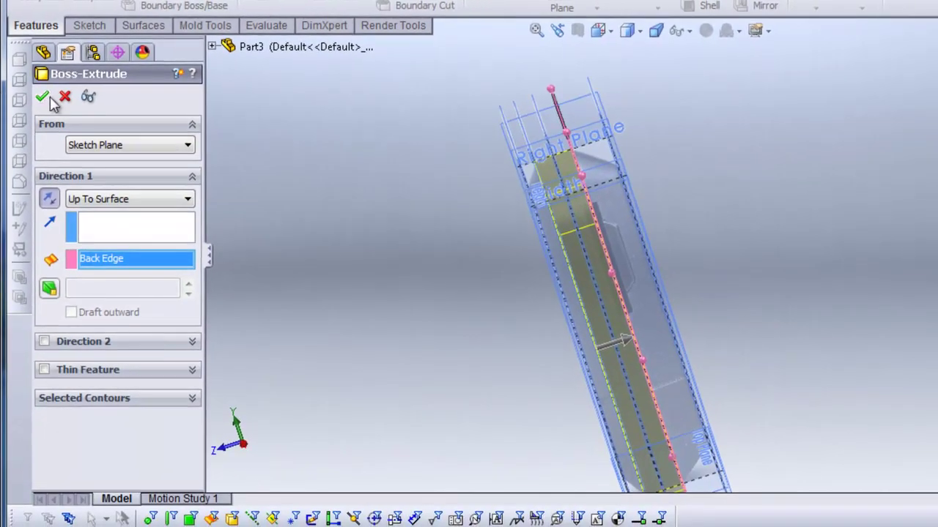
pyautogui.click(42, 101)
# Step: Start a new sketch on the Front Plane and switch to the front view
pyautogui.moveTo(787, 322); pyautogui.dragTo(784, 244, button='middle')
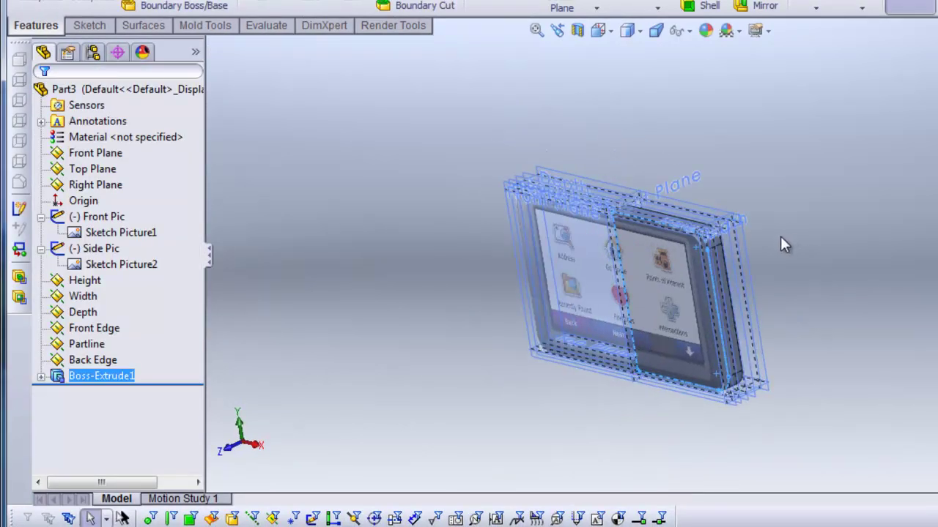
pyautogui.click(102, 153)
pyautogui.click(103, 128)
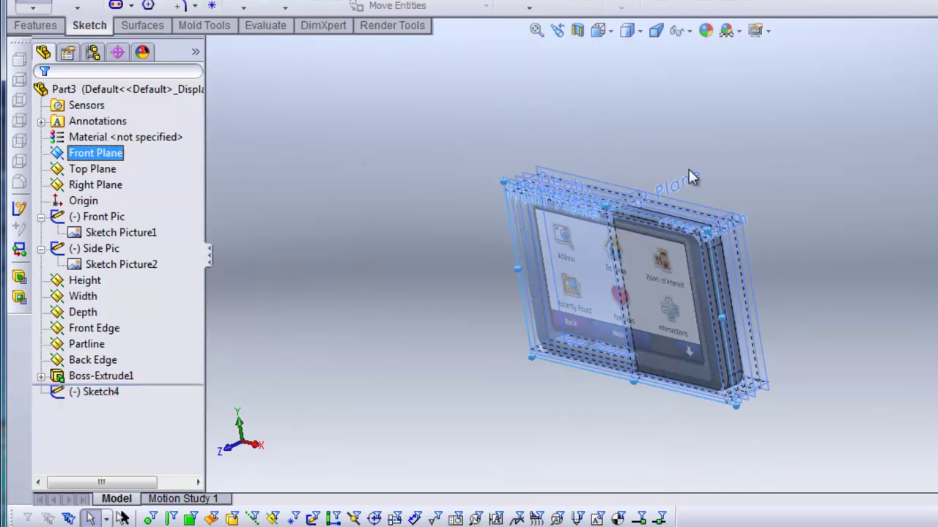
pyautogui.click(595, 33)
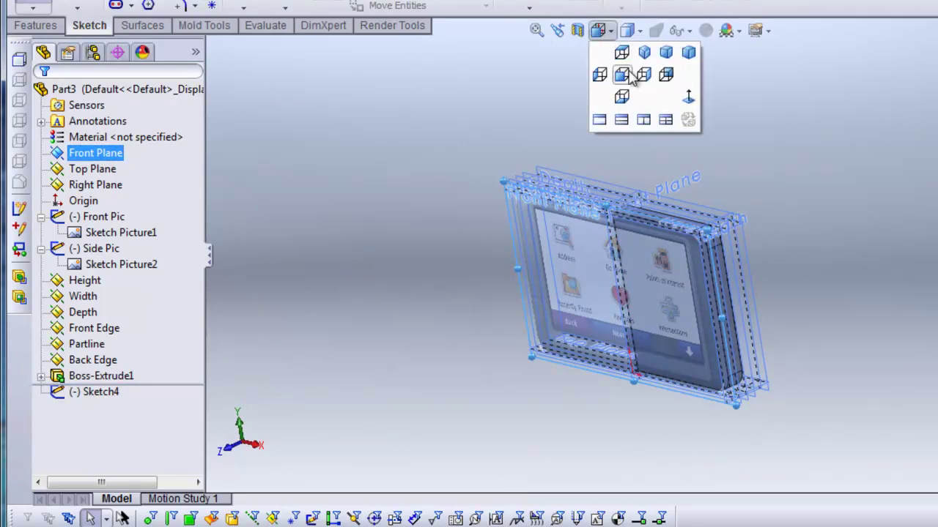
pyautogui.click(628, 76)
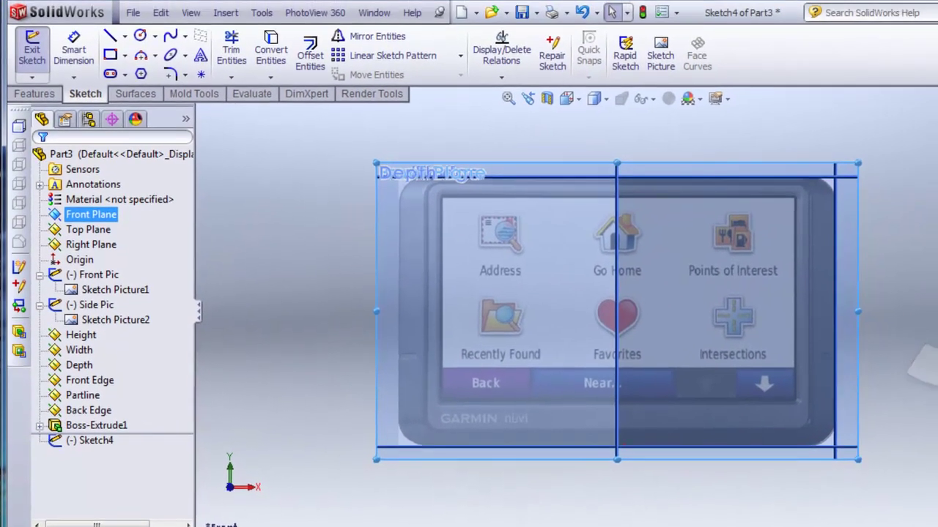
# Step: Sketch a corner rectangle about 2.11 in wide and 2.68 in high from the Right Plane across the right half of the front picture
pyautogui.moveTo(930, 316); pyautogui.dragTo(902, 302, button='right')
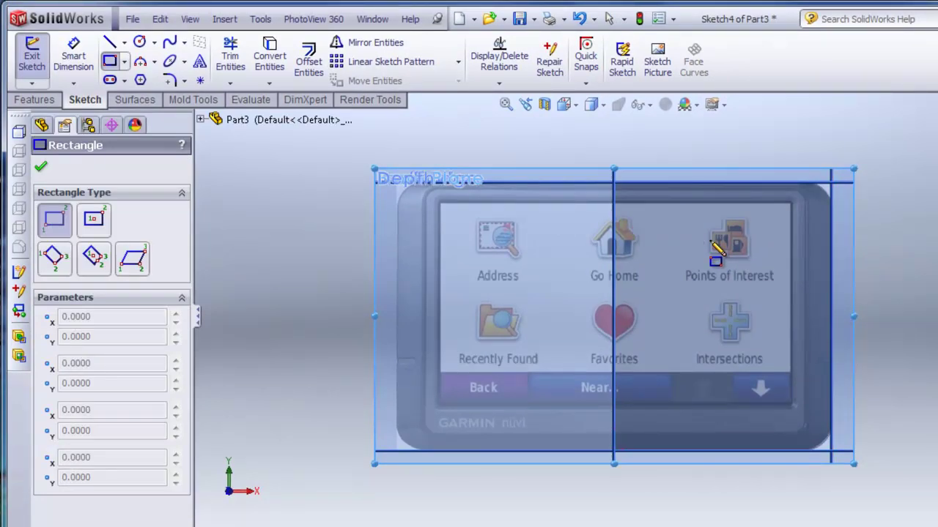
pyautogui.scroll(-3, 710, 243)
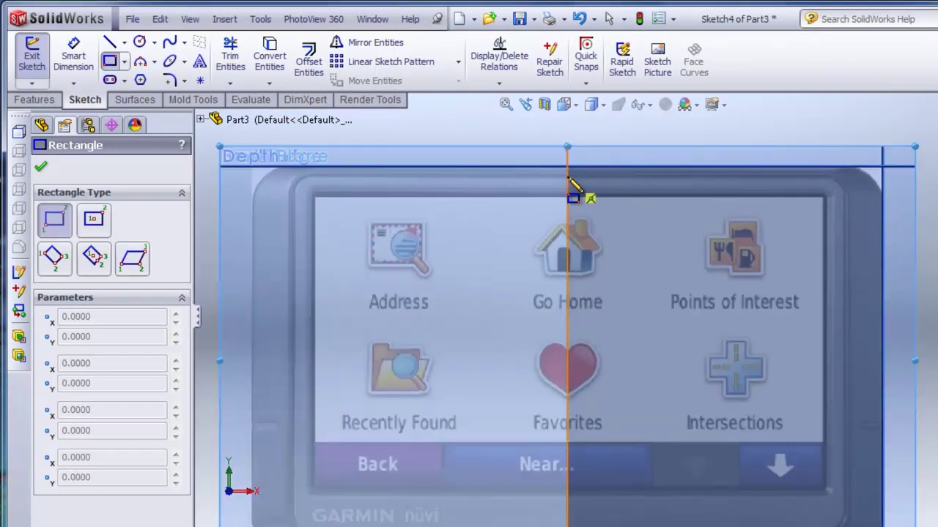
pyautogui.click(569, 180)
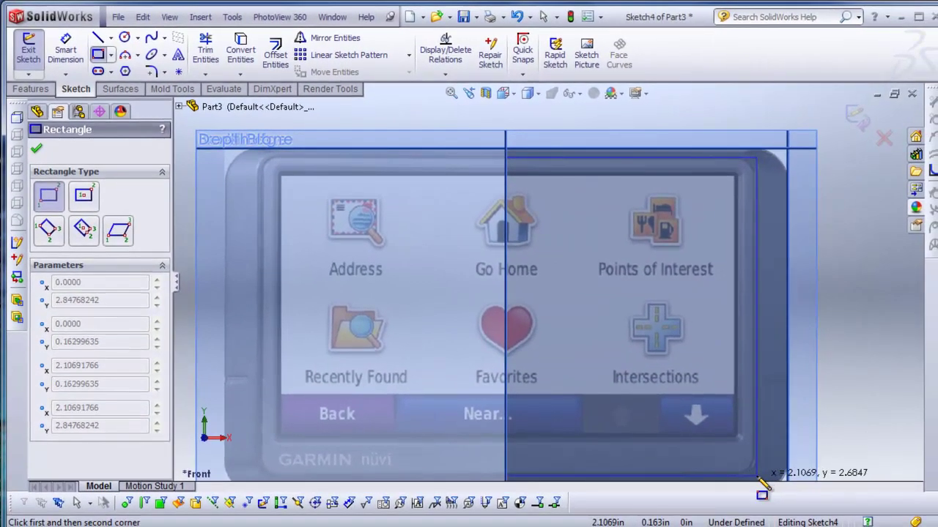
pyautogui.click(758, 478)
# Step: Dimension the rectangle's top edge 0.05 in below the Height plane
pyautogui.scroll(3, 762, 432)
pyautogui.scroll(-6, 758, 407)
pyautogui.scroll(4, 414, 220)
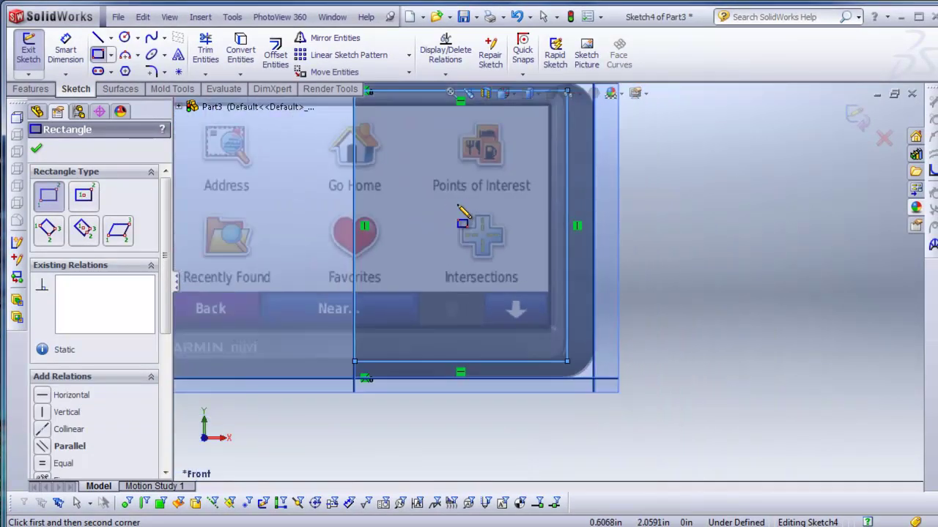
pyautogui.scroll(2, 550, 281)
pyautogui.moveTo(741, 276)
pyautogui.mouseDown(button='right')
pyautogui.moveTo(735, 257)
pyautogui.moveTo(663, 189)
pyautogui.mouseUp(button='right')
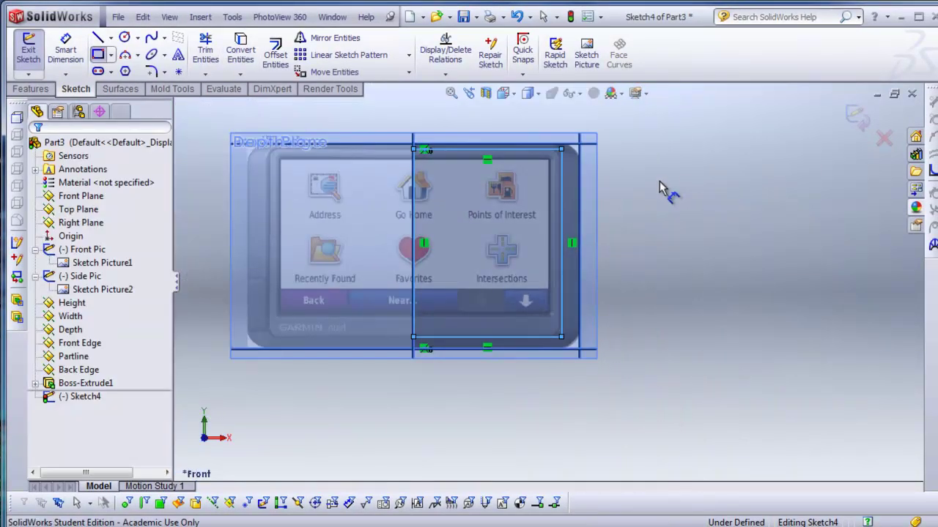
pyautogui.scroll(-3, 489, 129)
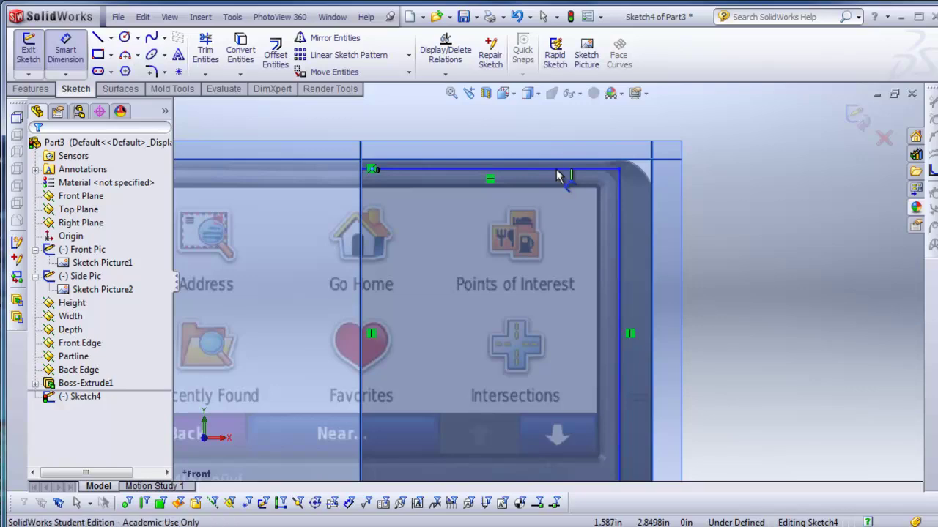
pyautogui.click(558, 171)
pyautogui.click(673, 161)
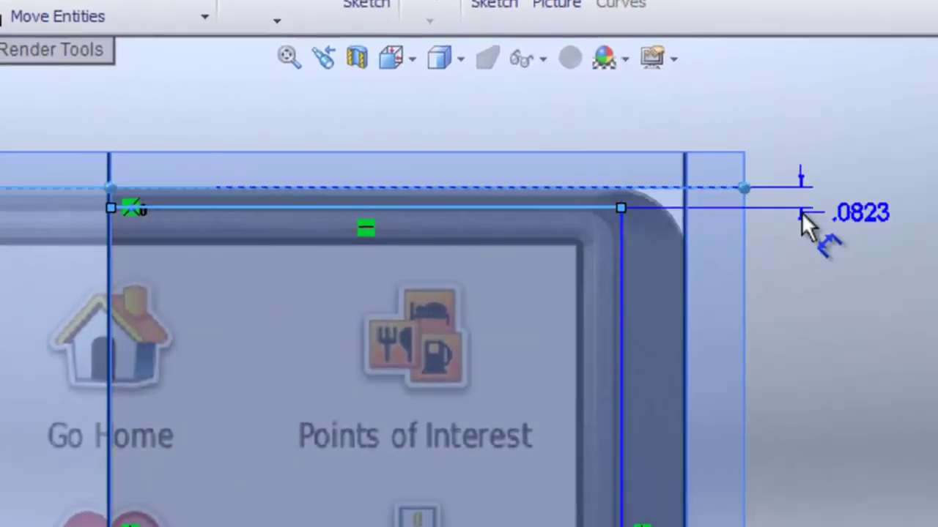
pyautogui.click(802, 211)
pyautogui.write('.05')
pyautogui.press('Return')
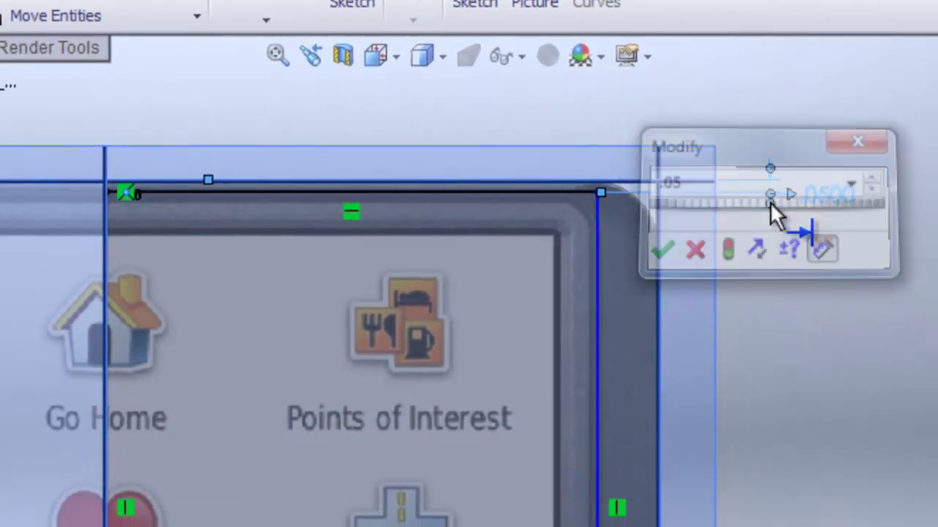
# Step: Dimension the rectangle's right edge 0.25 in from the Width plane
pyautogui.click(598, 246)
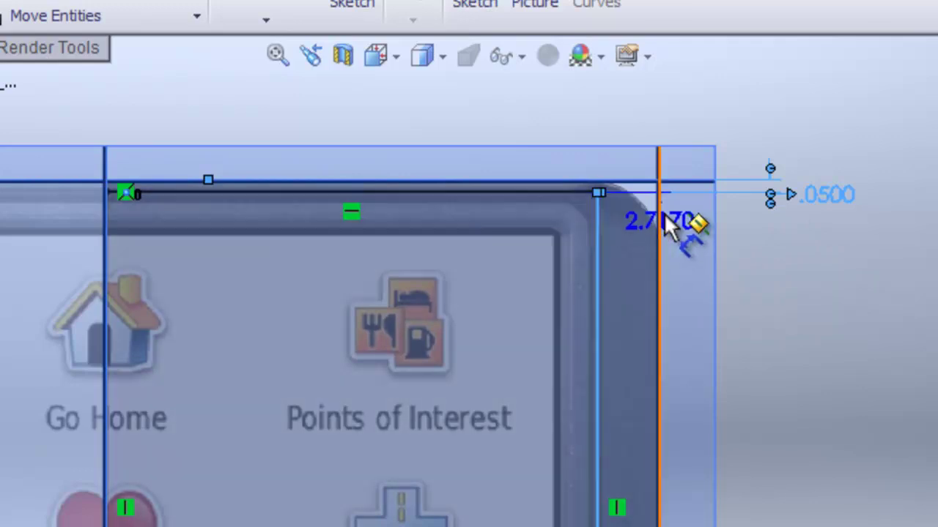
pyautogui.click(661, 214)
pyautogui.click(802, 347)
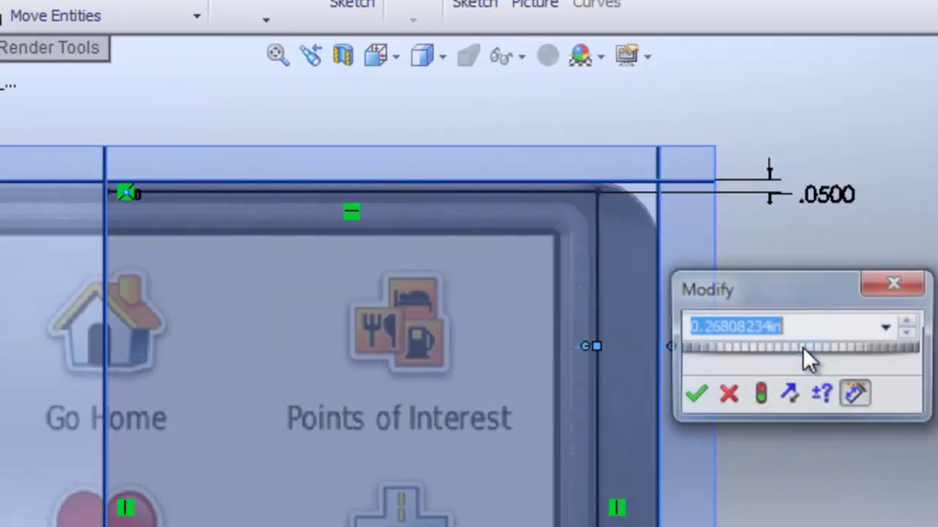
pyautogui.write('.25')
pyautogui.press('Return')
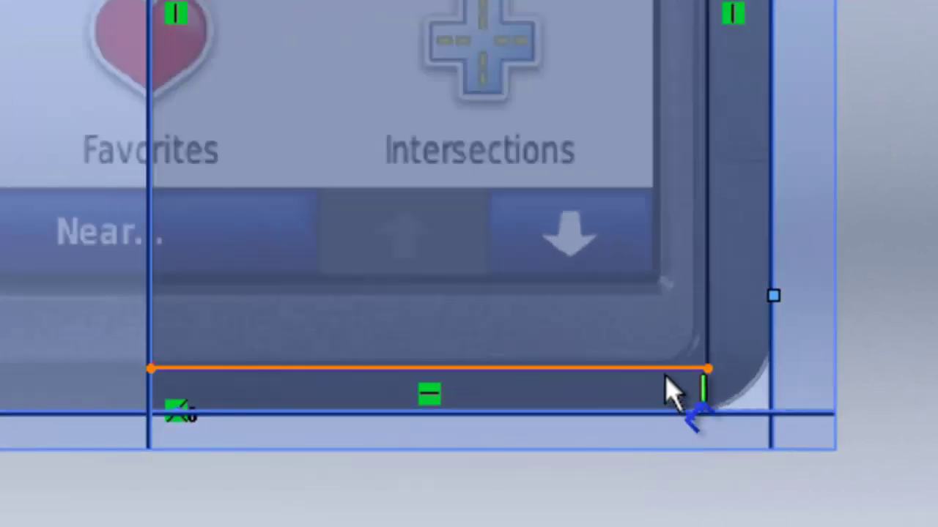
# Step: Dimension the rectangle's bottom edge 0.14 in above the Top Plane
pyautogui.click(667, 375)
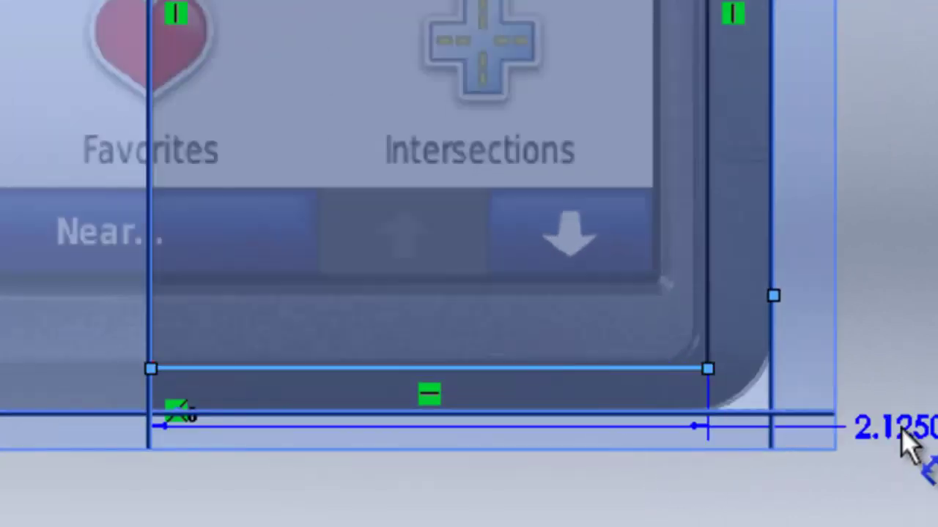
pyautogui.click(820, 414)
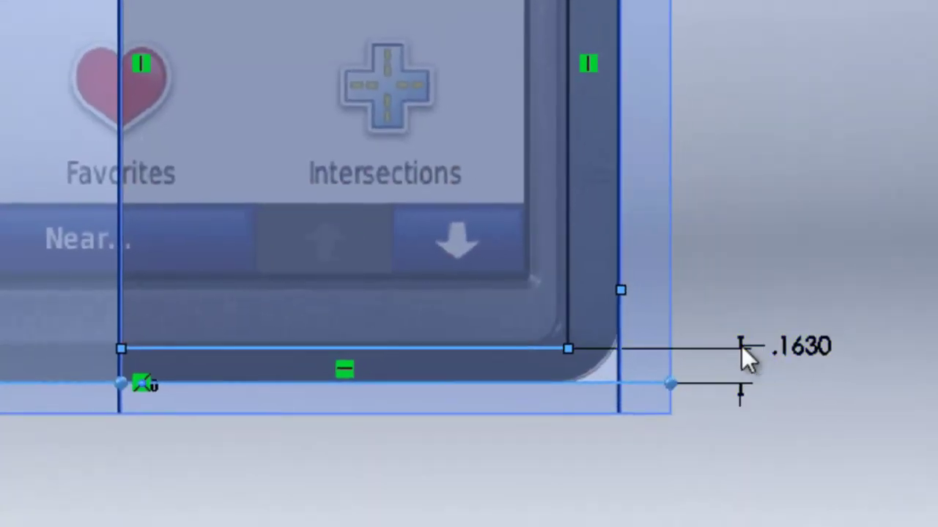
pyautogui.click(741, 347)
pyautogui.write('.14')
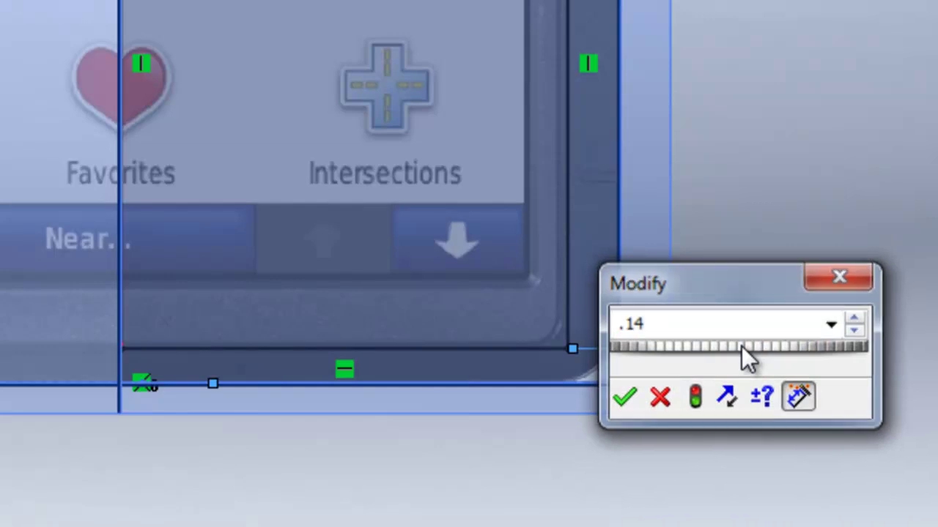
pyautogui.press('Return')
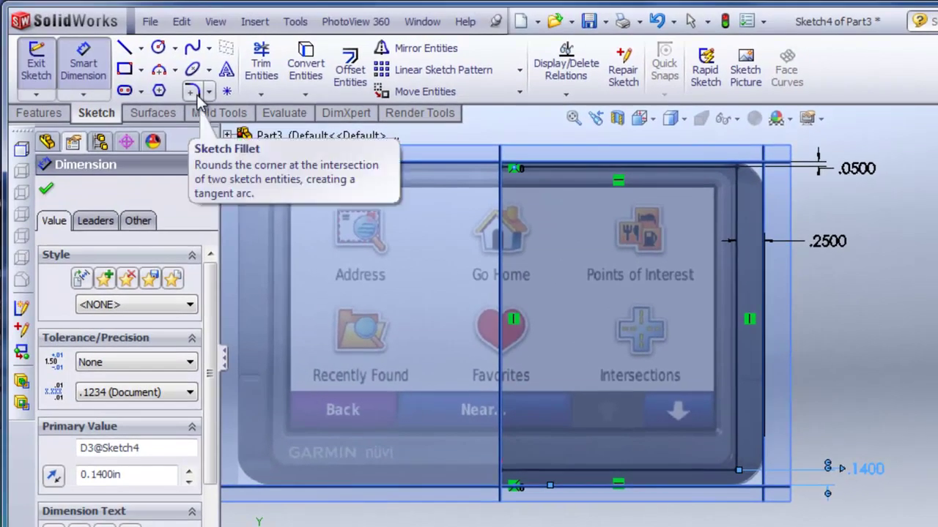
# Step: Fillet the sketch rectangle's upper and lower outer corners with a 0.175 in radius
pyautogui.click(192, 91)
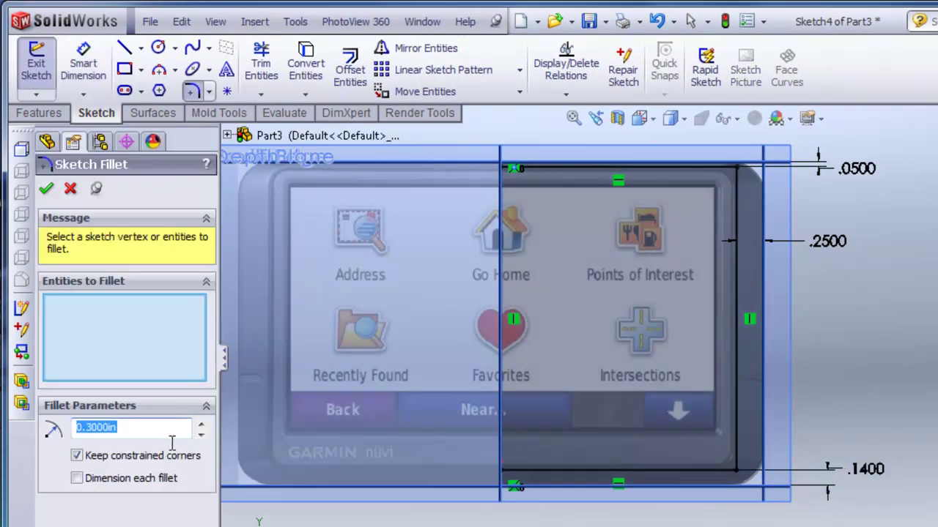
pyautogui.write('.175')
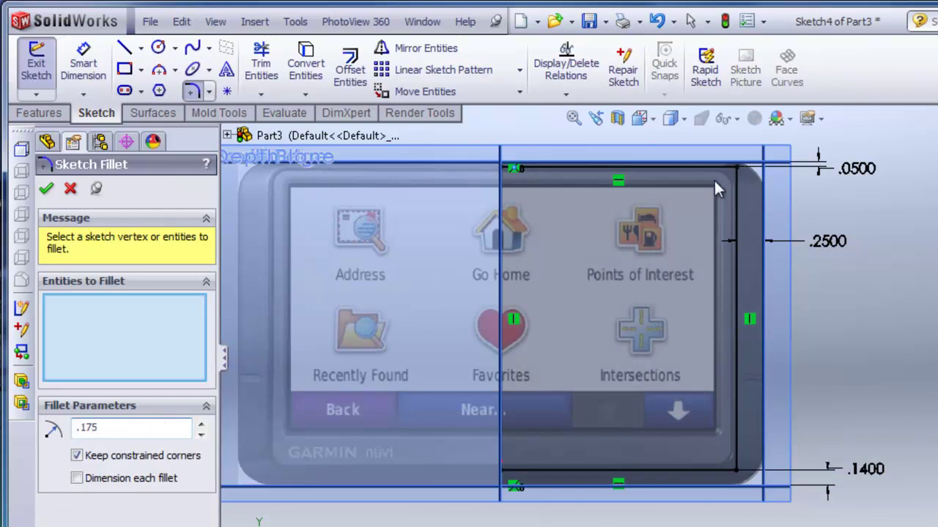
pyautogui.scroll(-2, 717, 189)
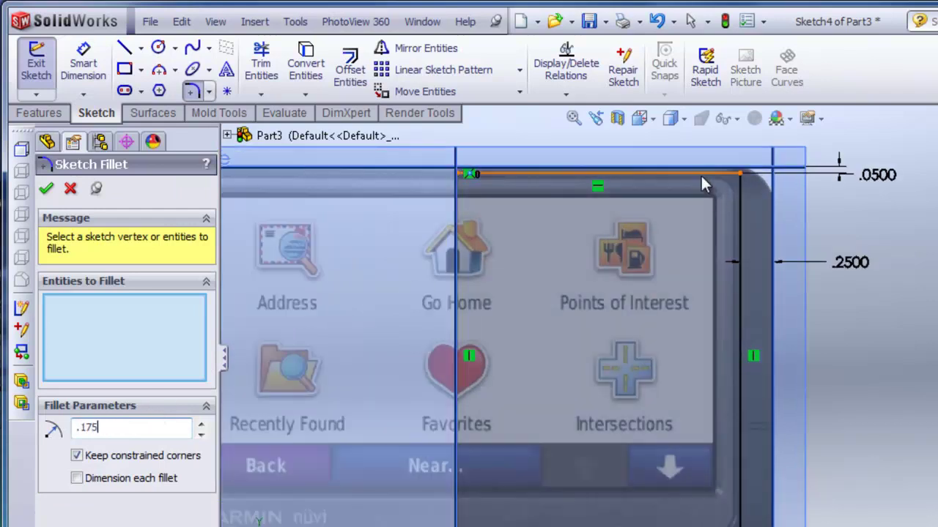
pyautogui.click(737, 174)
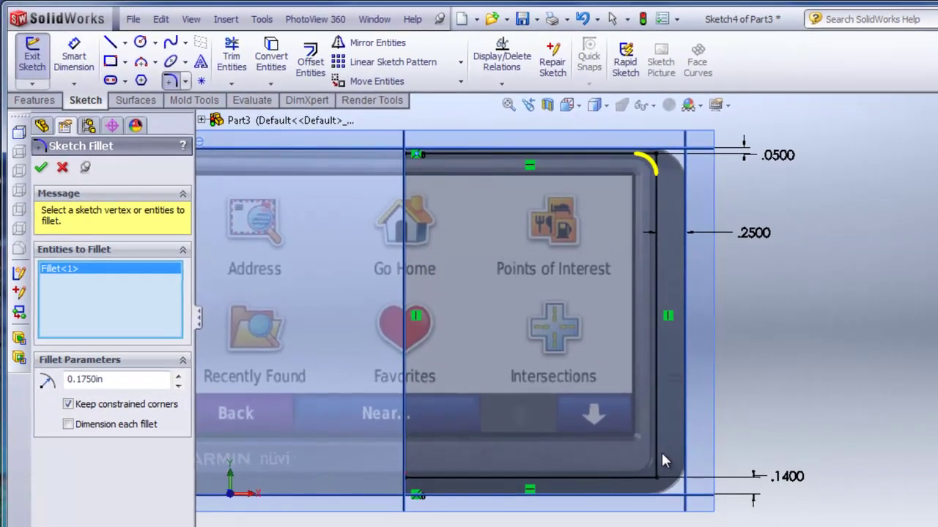
pyautogui.click(740, 520)
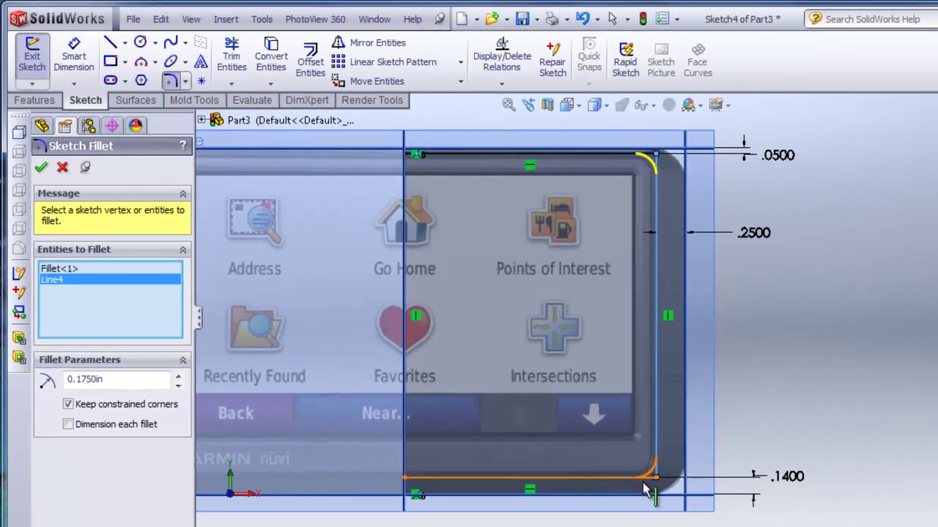
pyautogui.click(645, 485)
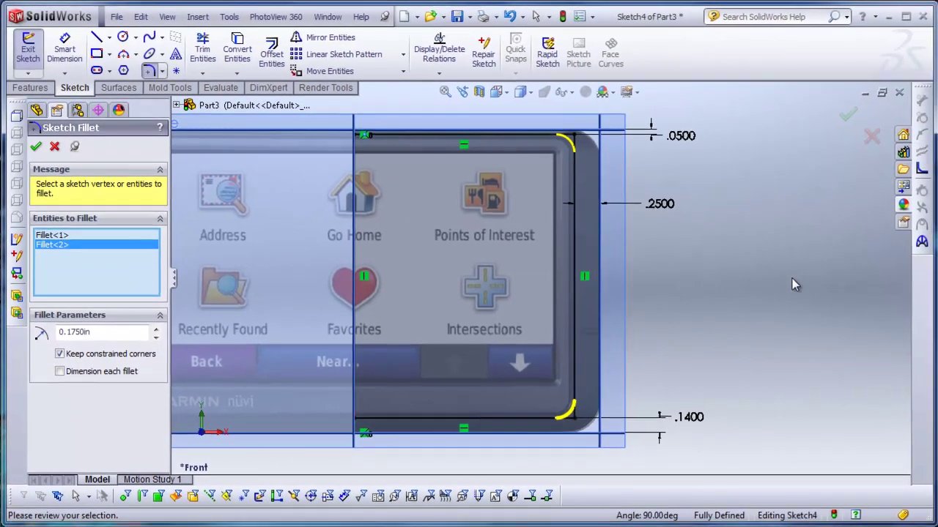
pyautogui.rightClick(905, 319)
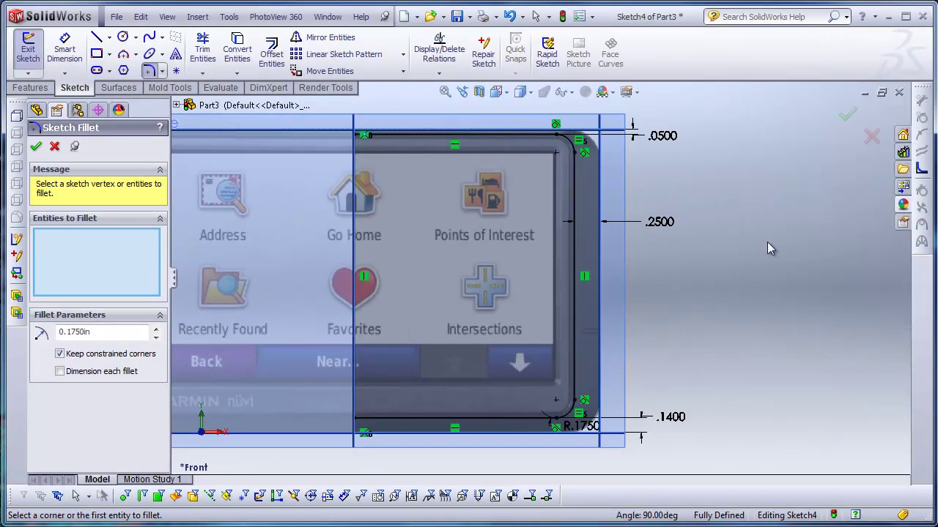
pyautogui.moveTo(838, 124); pyautogui.dragTo(781, 247, button='middle')
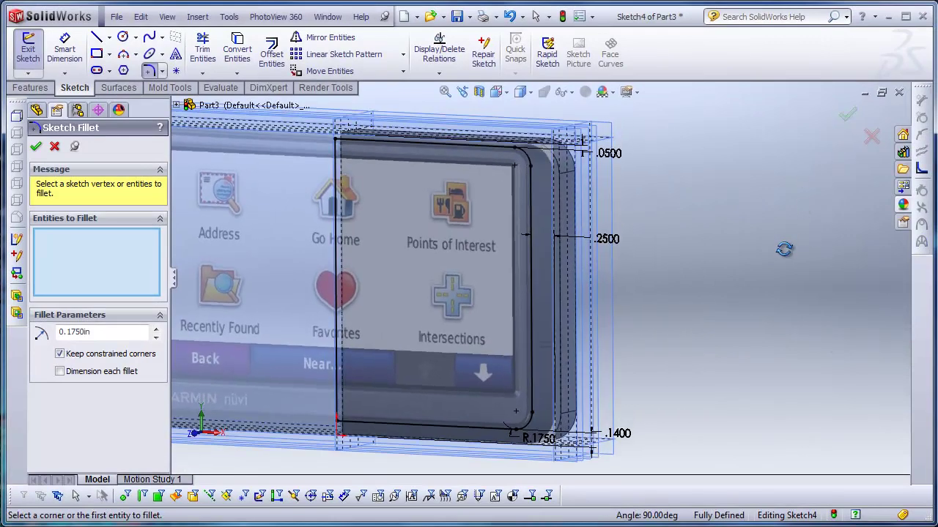
pyautogui.click(846, 117)
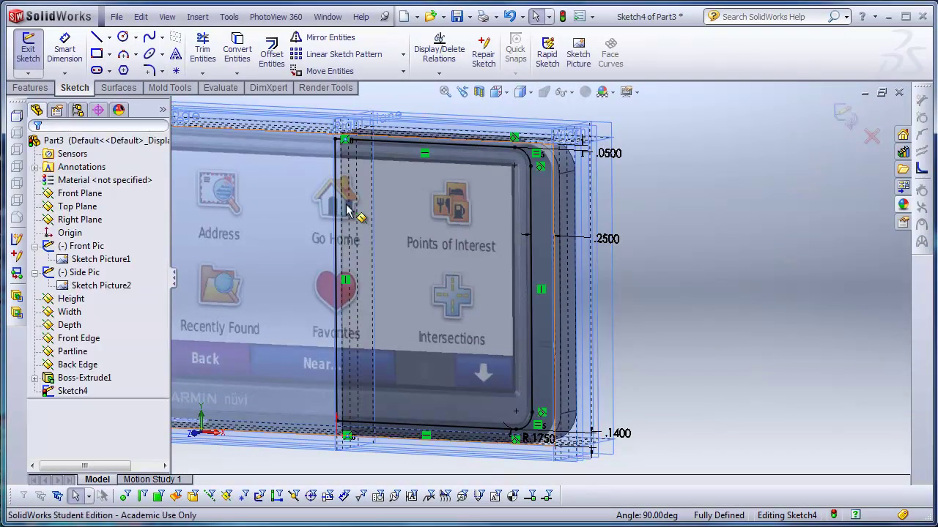
# Step: Hide the display of all planes in the graphics area
pyautogui.press('z')
pyautogui.press('z')
pyautogui.press('z')
pyautogui.scroll(-3, 412, 209)
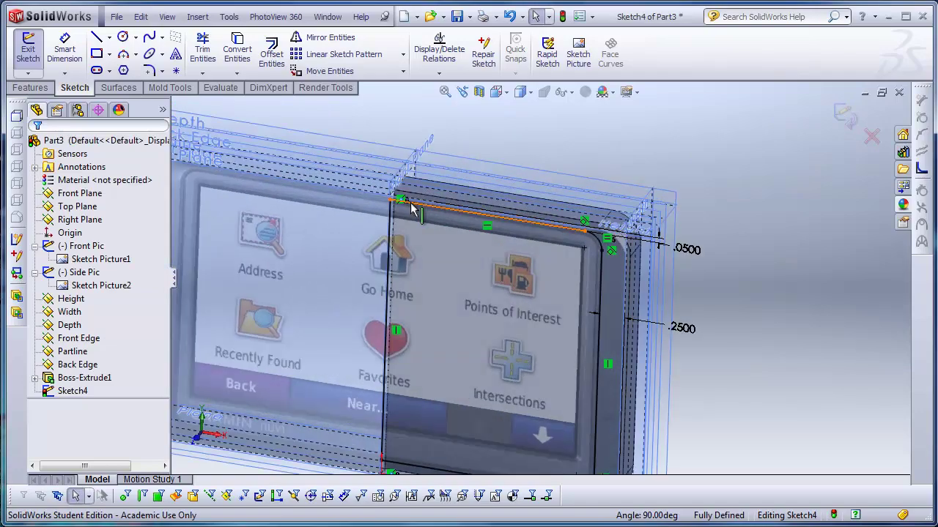
pyautogui.scroll(-2, 420, 203)
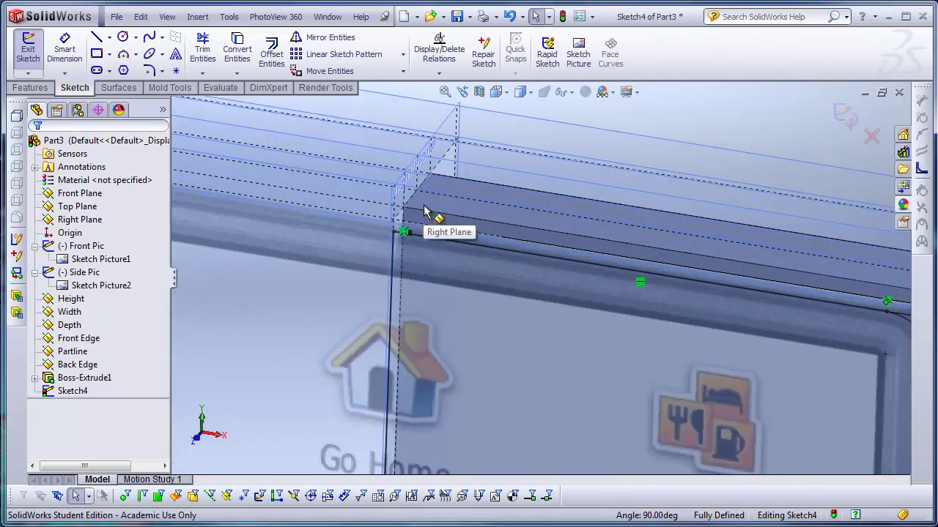
pyautogui.scroll(5, 544, 314)
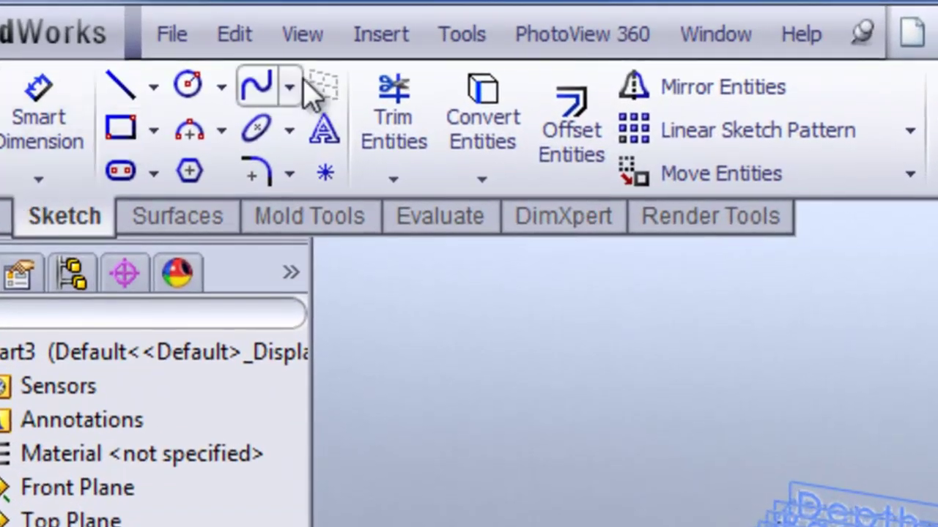
pyautogui.click(302, 35)
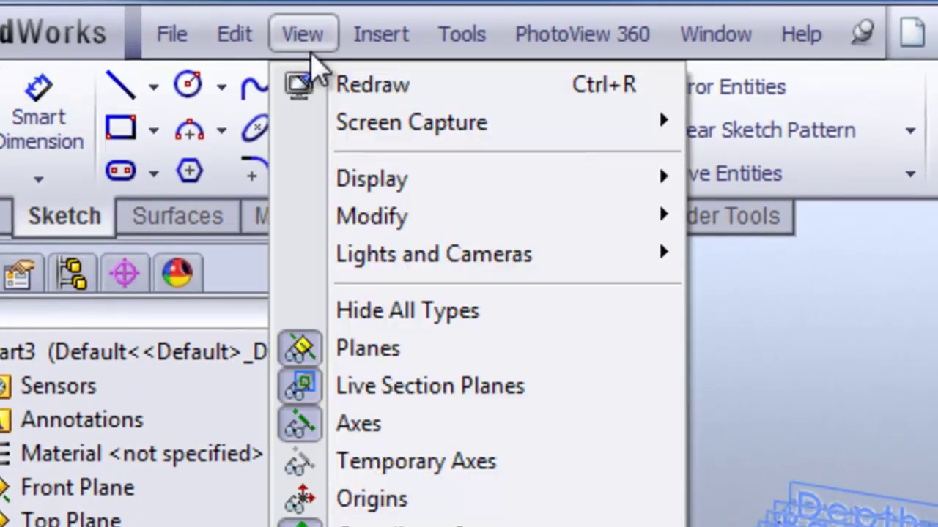
pyautogui.click(429, 348)
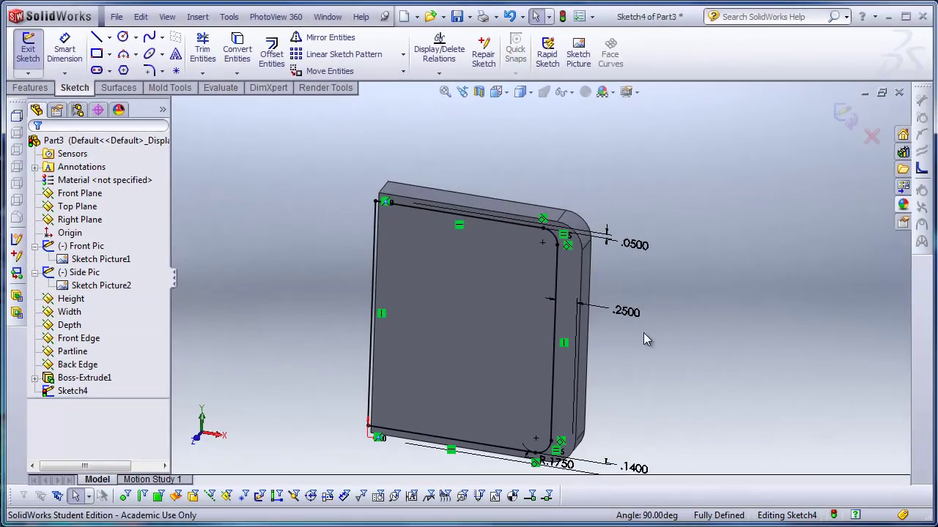
# Step: Exit the sketch and loft a solid between the front profile sketch and the extruded body's front face
pyautogui.moveTo(643, 332); pyautogui.dragTo(764, 316, button='middle')
pyautogui.scroll(3, 545, 307)
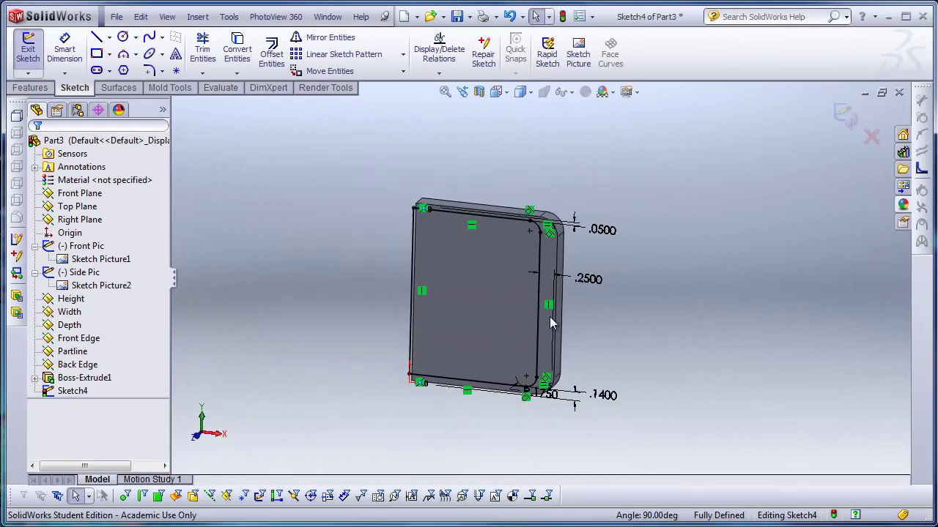
pyautogui.click(29, 88)
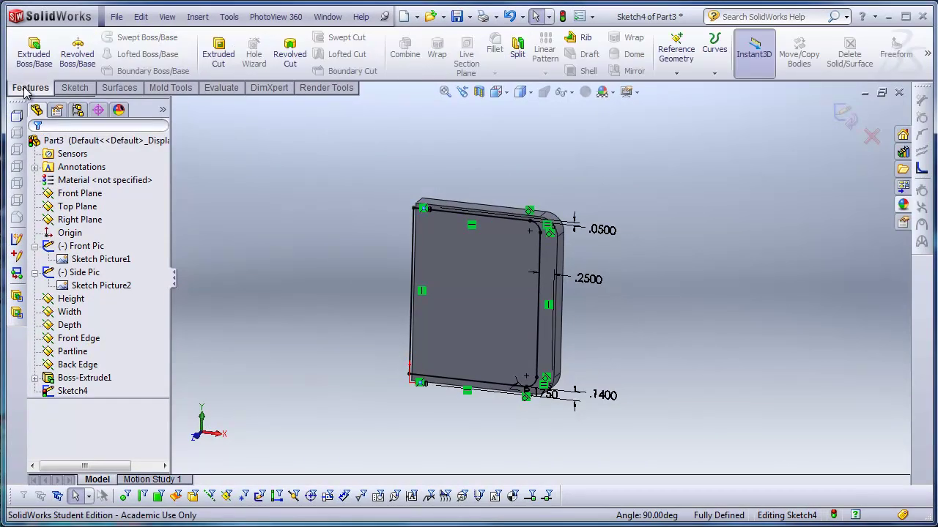
pyautogui.click(845, 121)
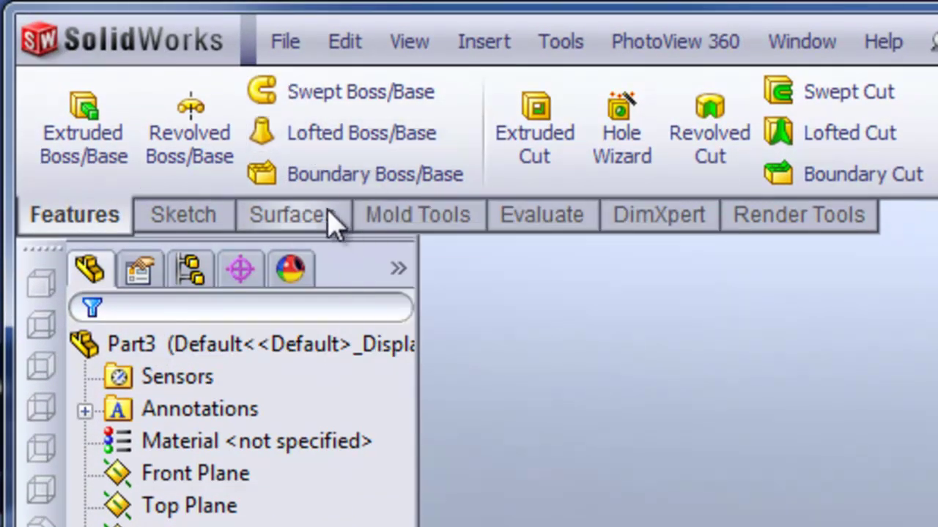
pyautogui.click(329, 220)
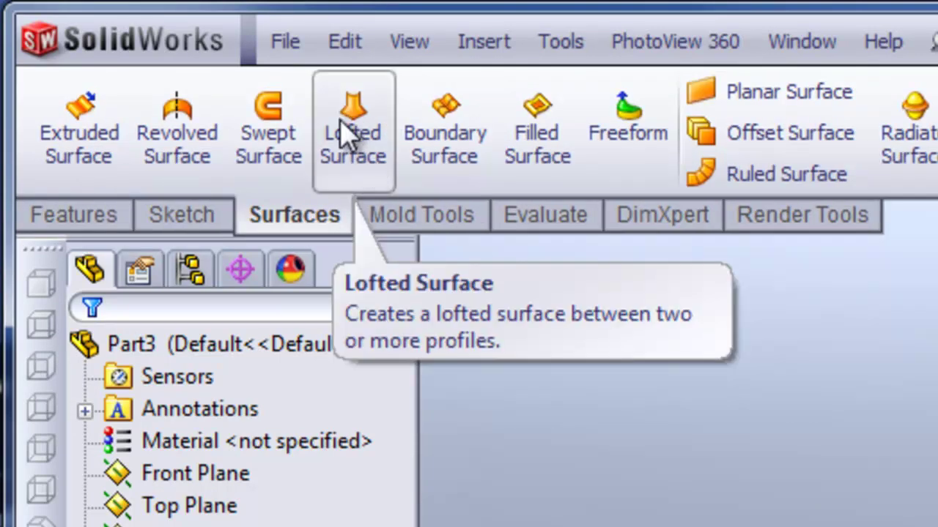
pyautogui.click(91, 219)
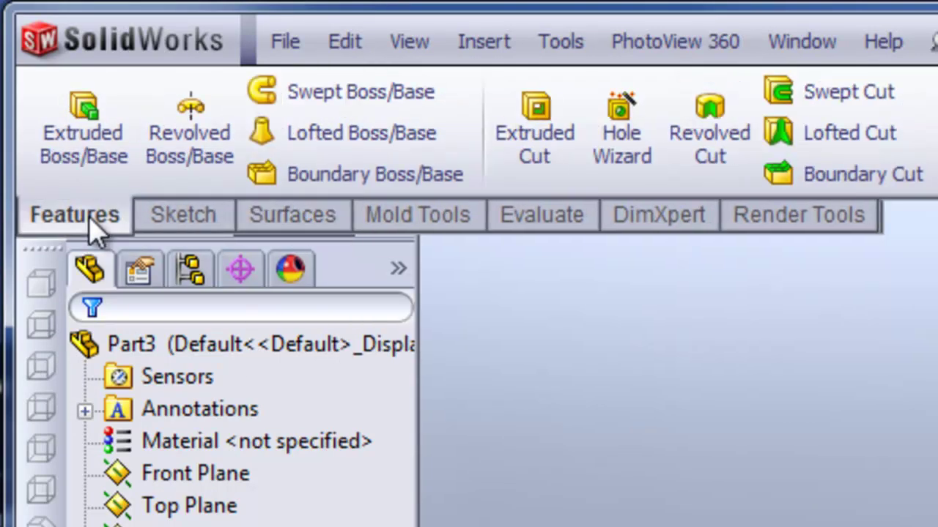
pyautogui.click(300, 143)
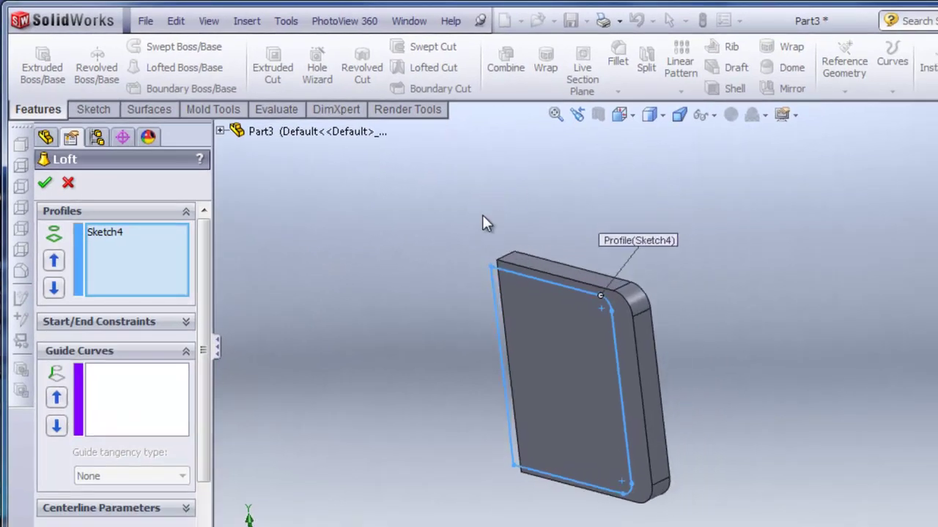
pyautogui.scroll(-4, 563, 319)
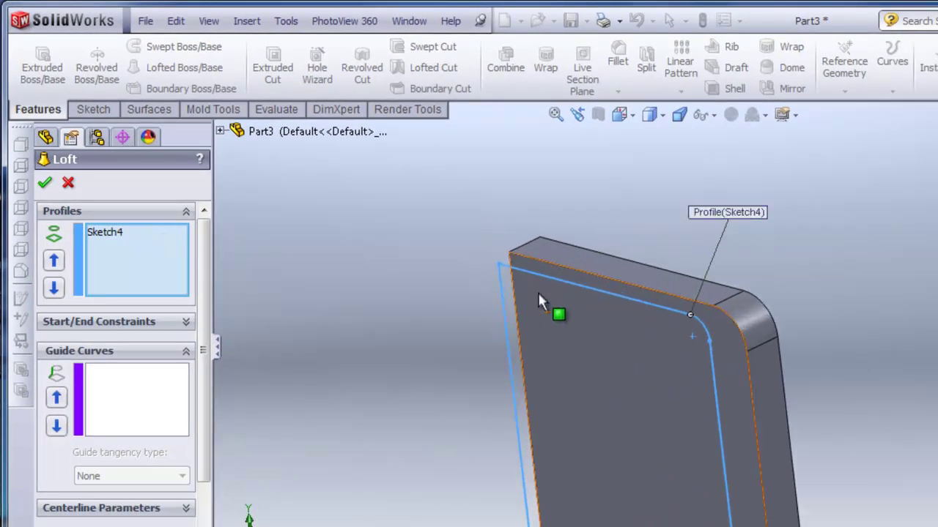
pyautogui.scroll(-1, 537, 292)
pyautogui.scroll(4, 615, 369)
pyautogui.scroll(-3, 674, 338)
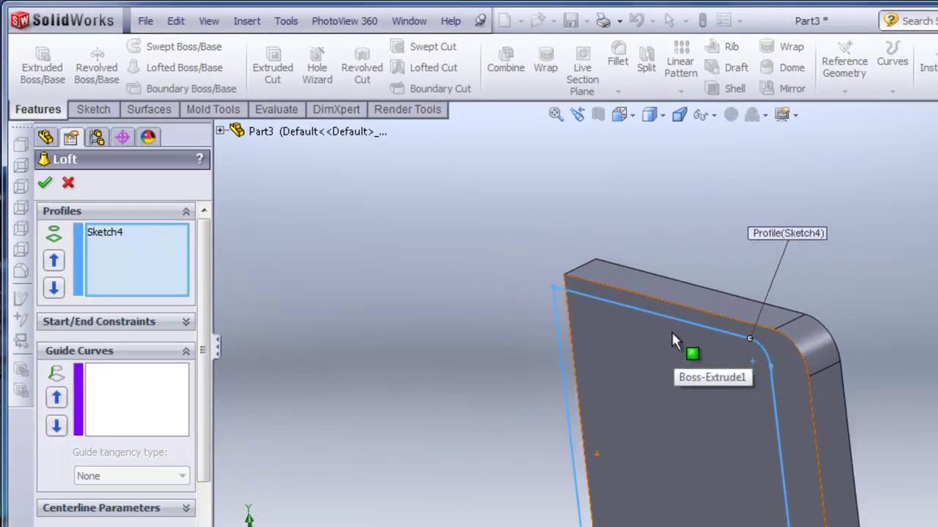
pyautogui.scroll(-2, 674, 339)
pyautogui.click(548, 273)
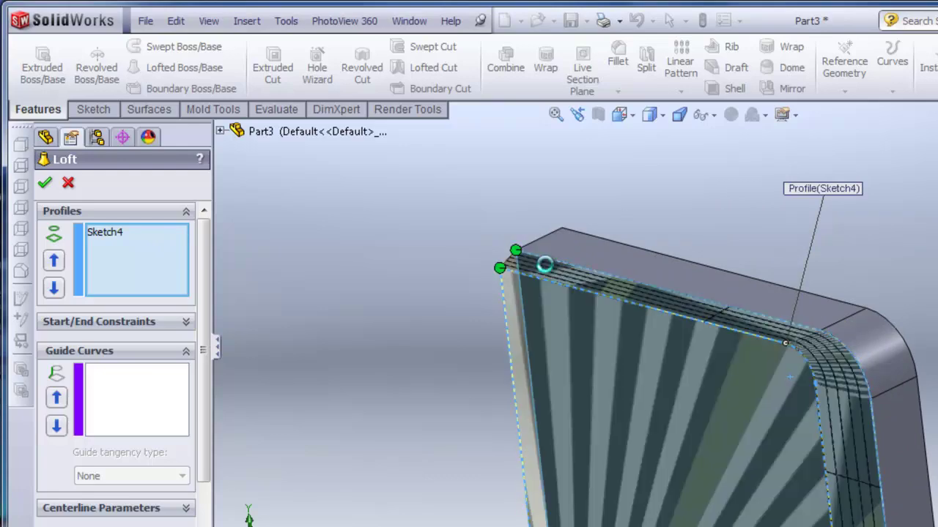
pyautogui.scroll(4, 654, 460)
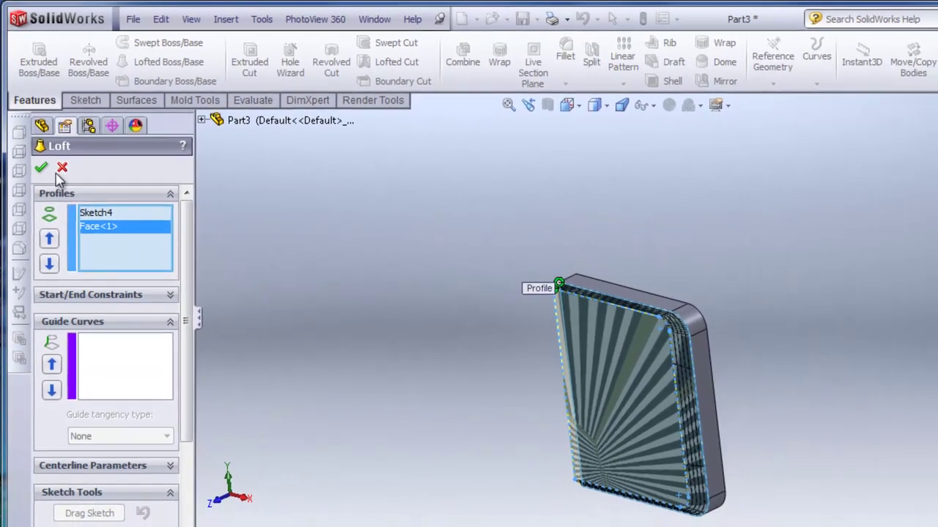
pyautogui.click(44, 168)
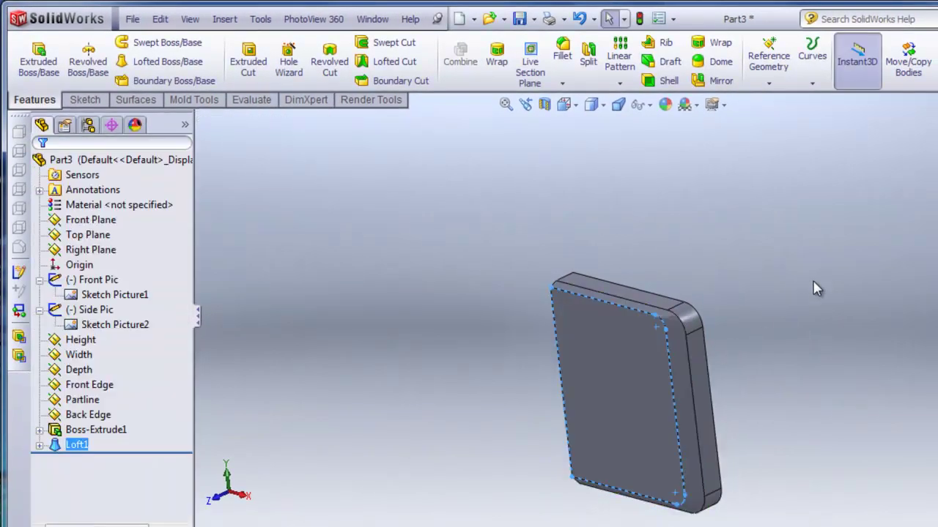
# Step: Start a new sketch on the Depth plane behind the body
pyautogui.moveTo(778, 342); pyautogui.dragTo(668, 367, button='middle')
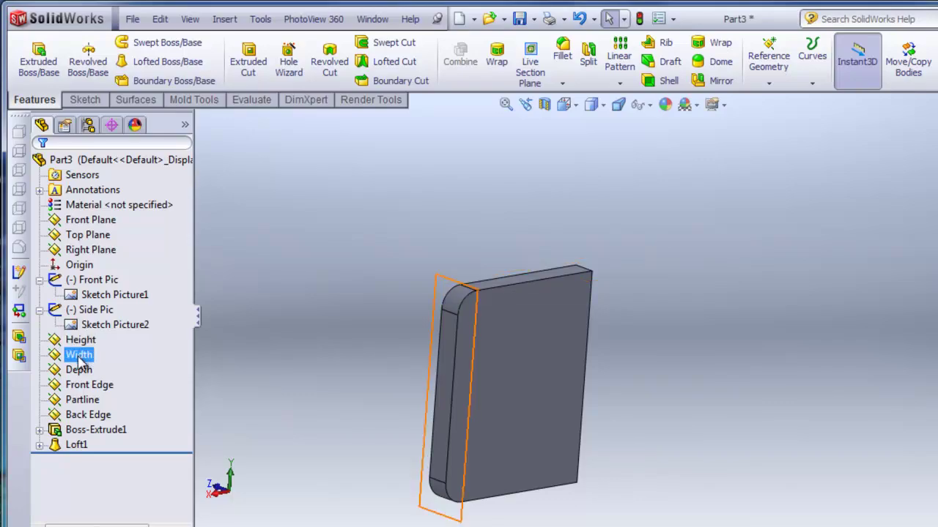
pyautogui.click(79, 369)
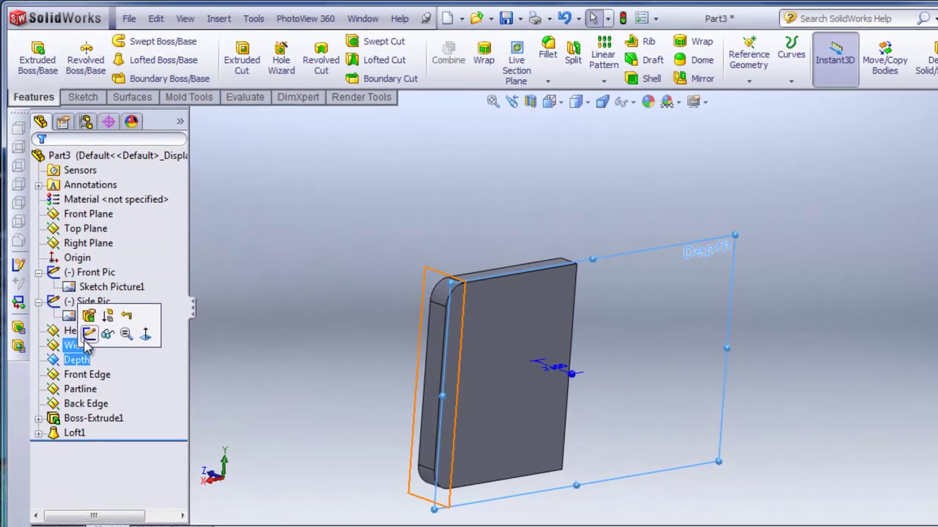
pyautogui.click(87, 314)
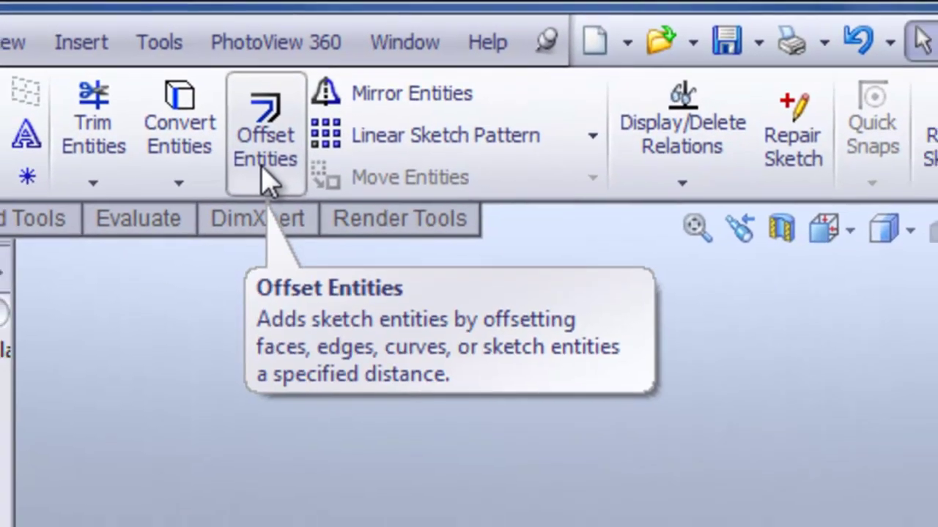
# Step: Try to offset the back face's top edge and upper corner arc by 0.1 in
pyautogui.click(300, 60)
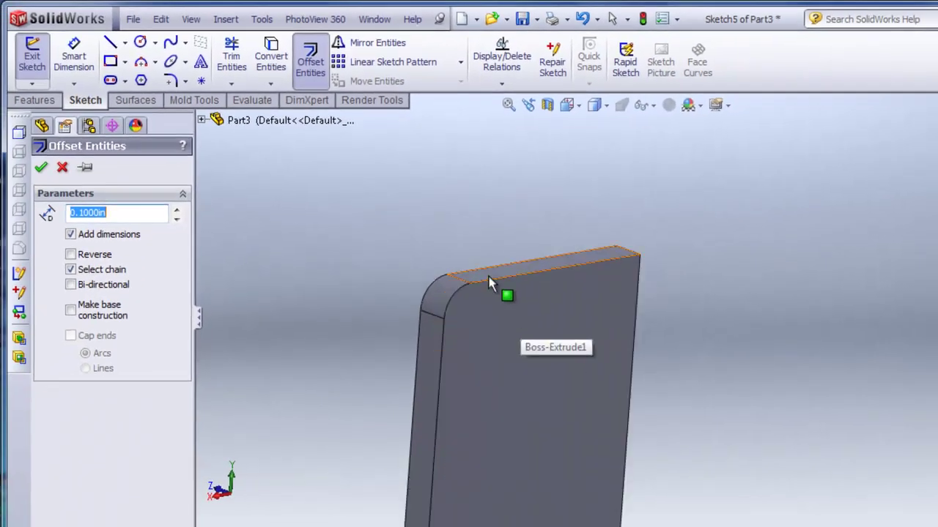
pyautogui.moveTo(526, 345); pyautogui.dragTo(575, 329, button='middle')
pyautogui.scroll(-2, 575, 330)
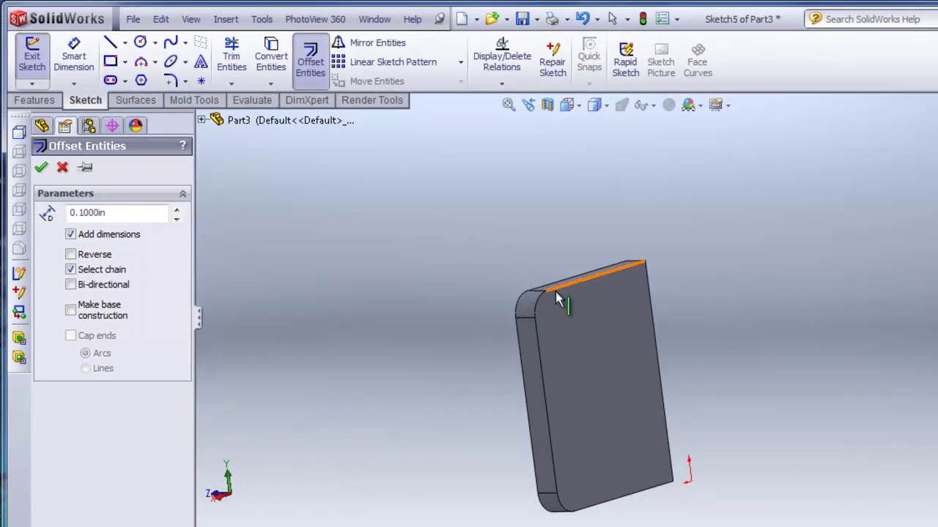
pyautogui.click(556, 299)
pyautogui.click(565, 372)
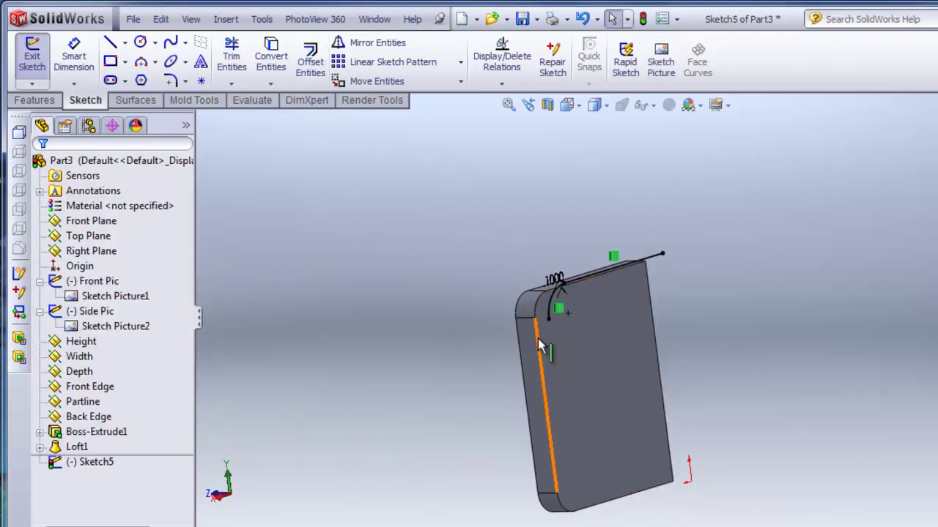
pyautogui.hotkey('ctrl', 'z')
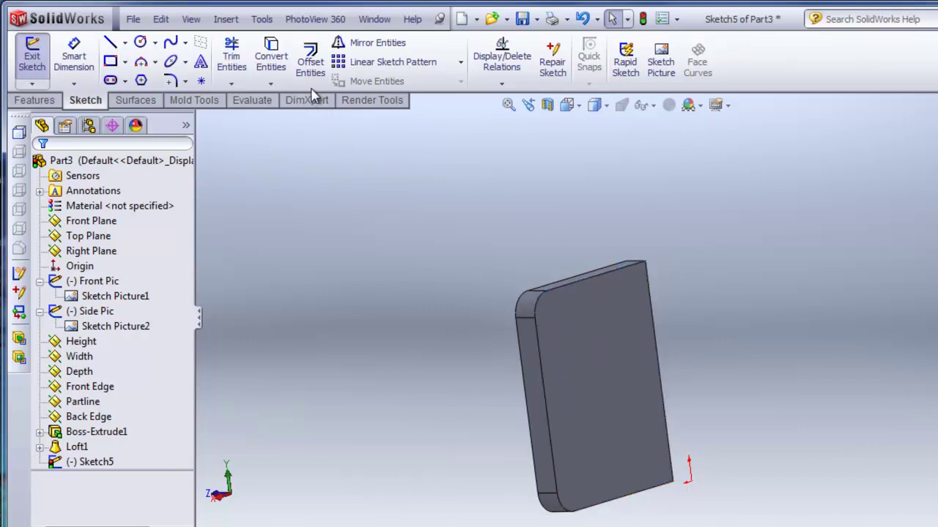
# Step: Set up an inward Offset Entities from the back face's top, outer side and bottom edges, including both corner arcs
pyautogui.click(310, 59)
pyautogui.click(559, 297)
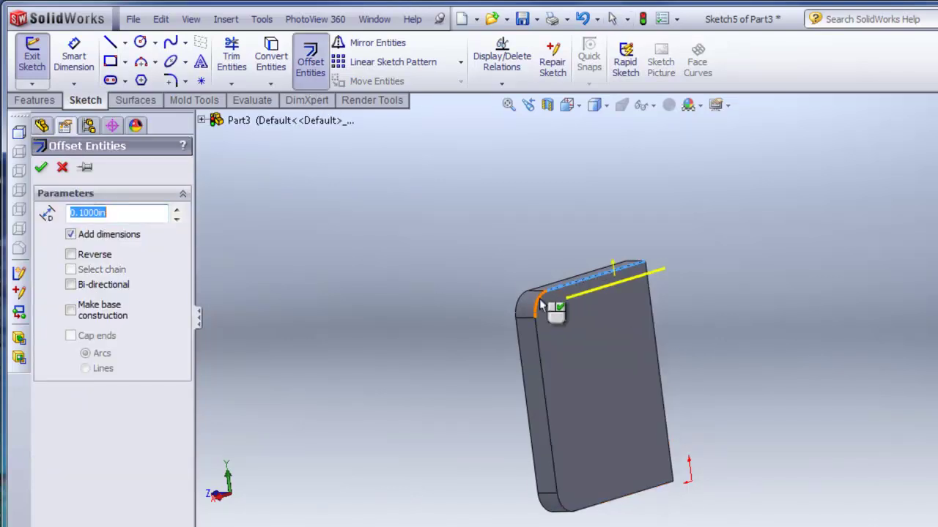
pyautogui.click(540, 305)
pyautogui.click(561, 341)
pyautogui.moveTo(803, 464); pyautogui.dragTo(784, 350, button='middle')
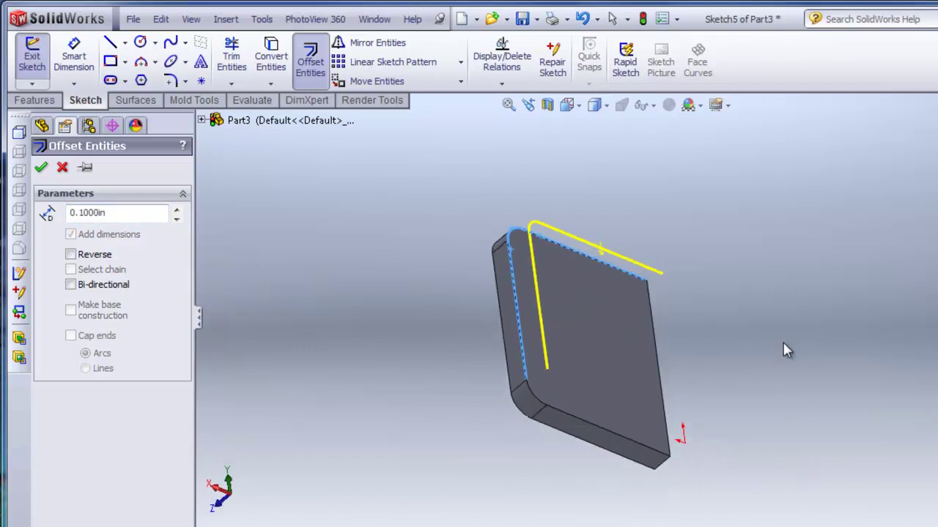
pyautogui.scroll(-3, 684, 413)
pyautogui.click(418, 379)
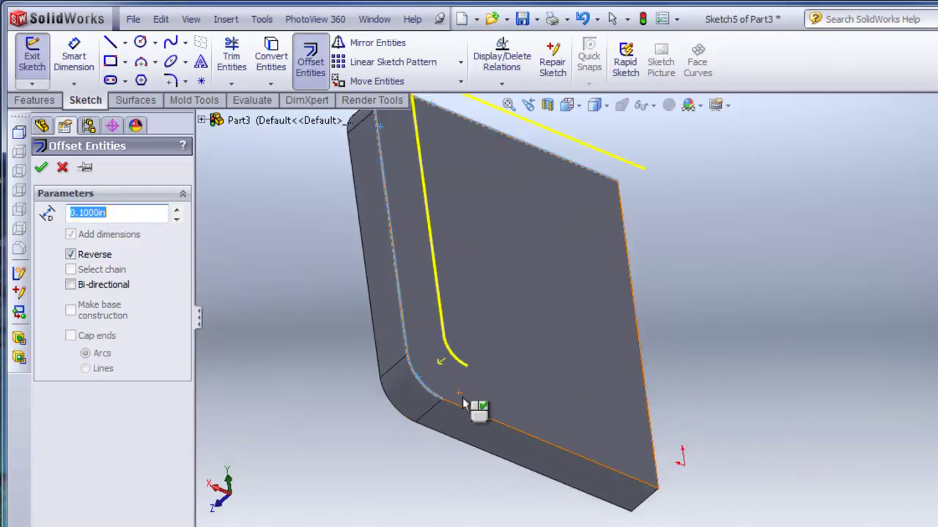
pyautogui.click(465, 410)
pyautogui.scroll(4, 616, 317)
pyautogui.moveTo(741, 304); pyautogui.dragTo(701, 400, button='middle')
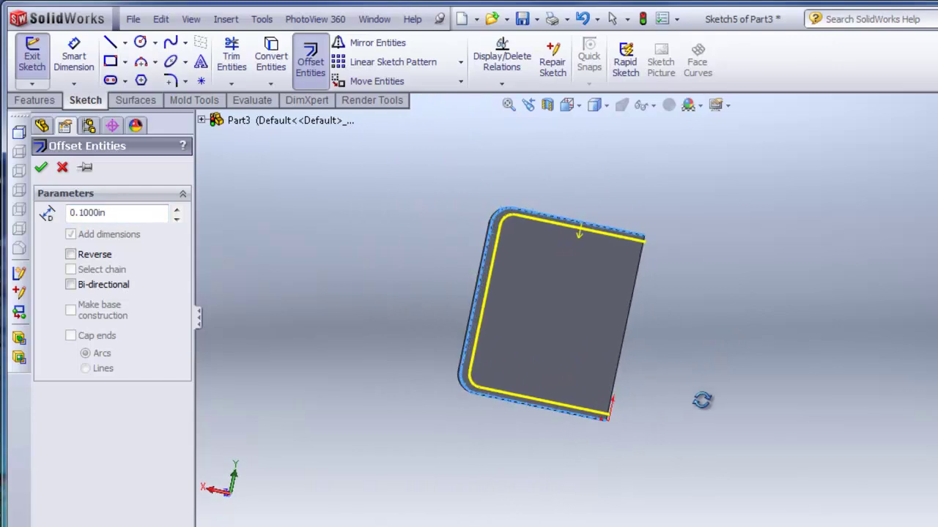
# Step: Set the offset distance of the back face outline to 0.25 in
pyautogui.doubleClick(134, 212)
pyautogui.write('.')
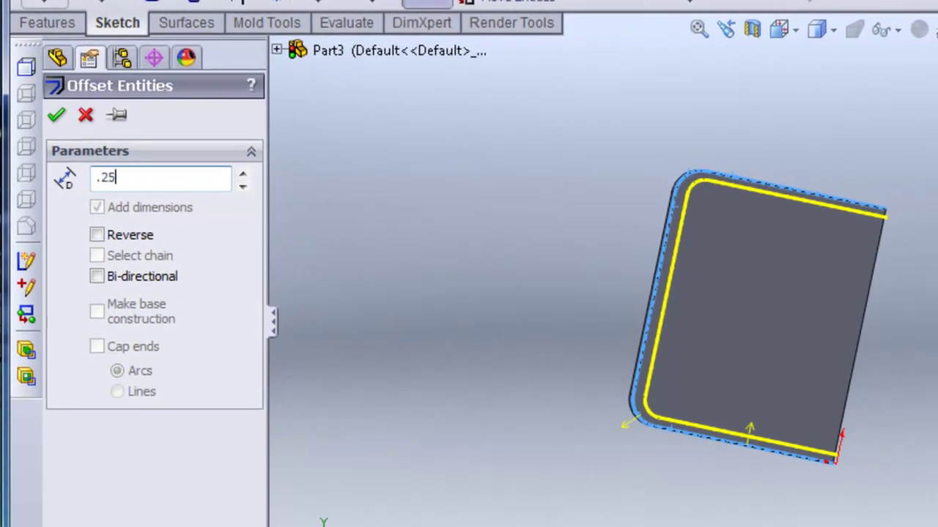
pyautogui.write('25')
pyautogui.press('Return')
pyautogui.scroll(-2, 852, 286)
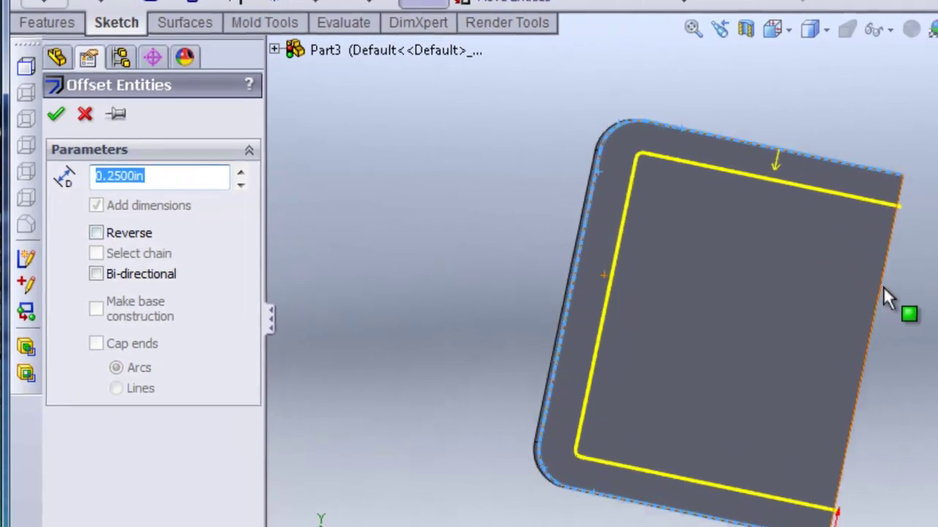
# Step: Offset the back face's outer edge chain inward by 0.25 in in the sketch
pyautogui.moveTo(883, 292); pyautogui.dragTo(925, 256, button='middle')
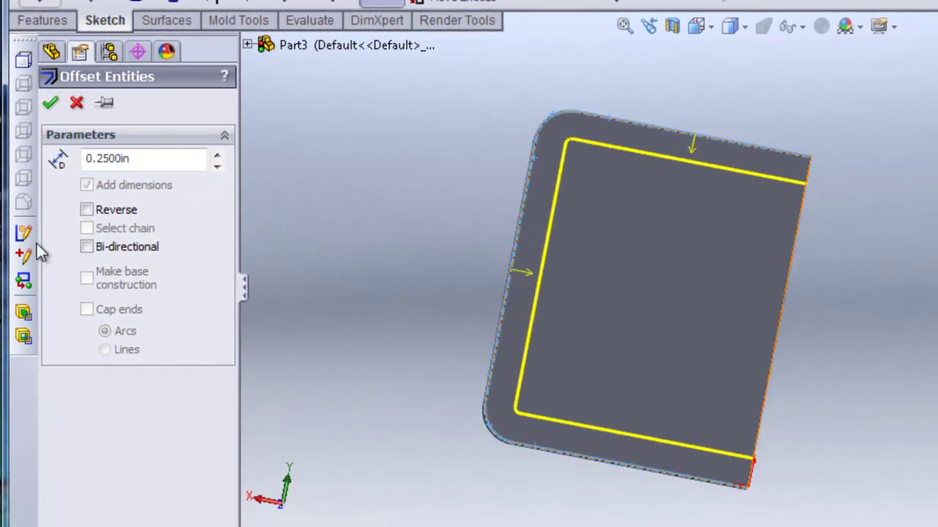
pyautogui.click(86, 210)
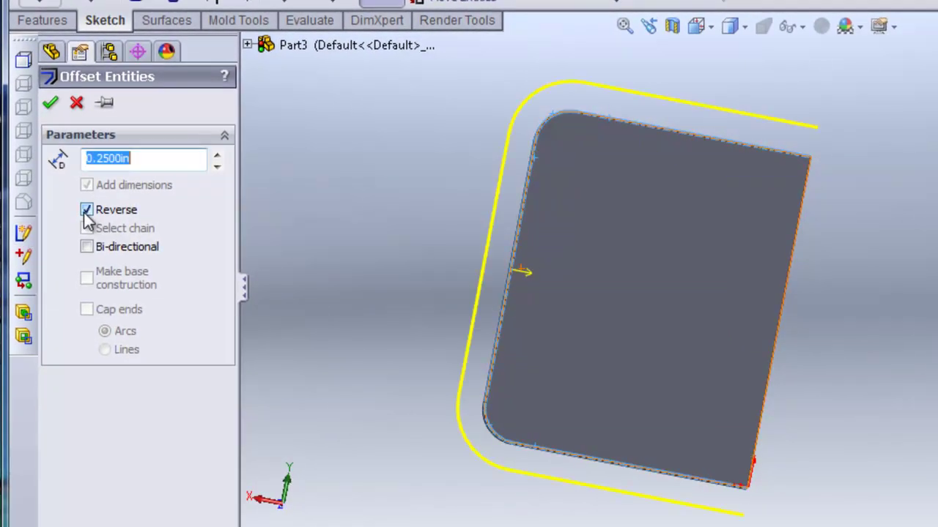
pyautogui.click(50, 102)
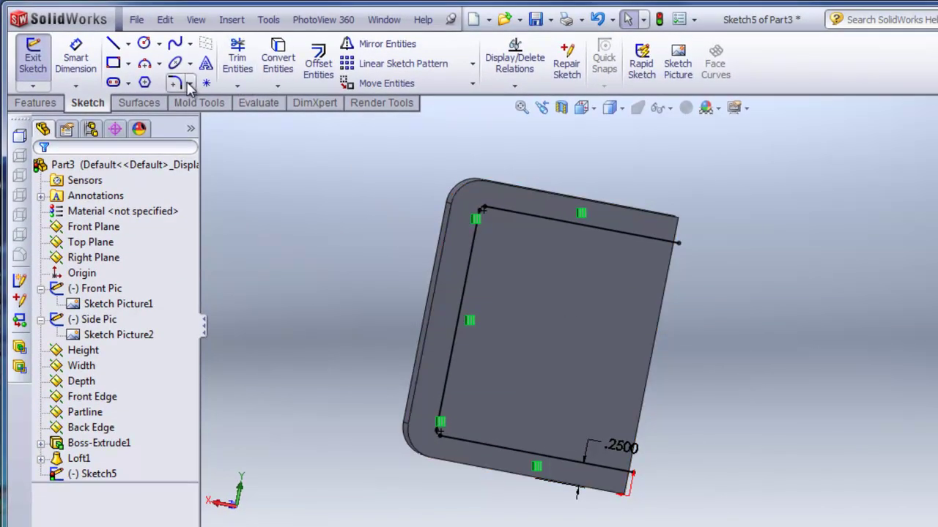
# Step: Round the upper corner of the offset profile with a 0.125 in sketch fillet
pyautogui.click(174, 83)
pyautogui.scroll(-3, 516, 223)
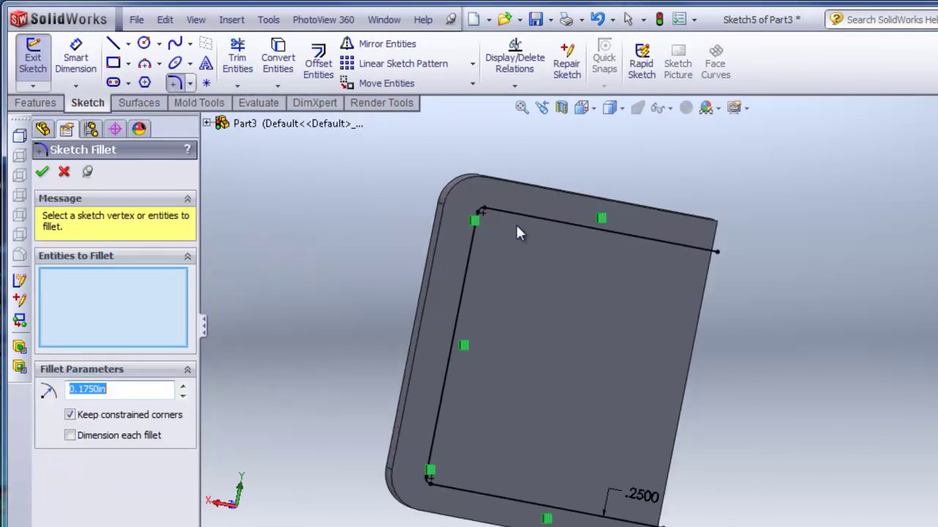
pyautogui.click(510, 219)
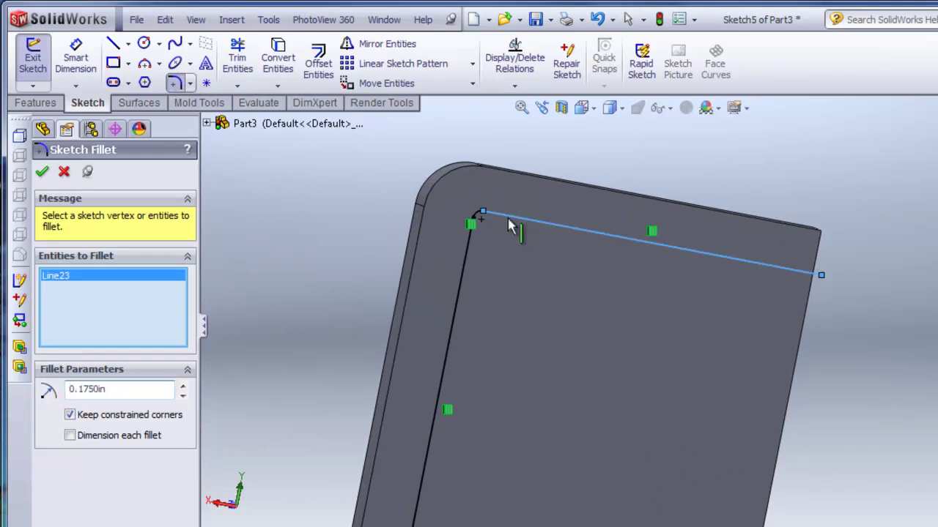
pyautogui.click(474, 254)
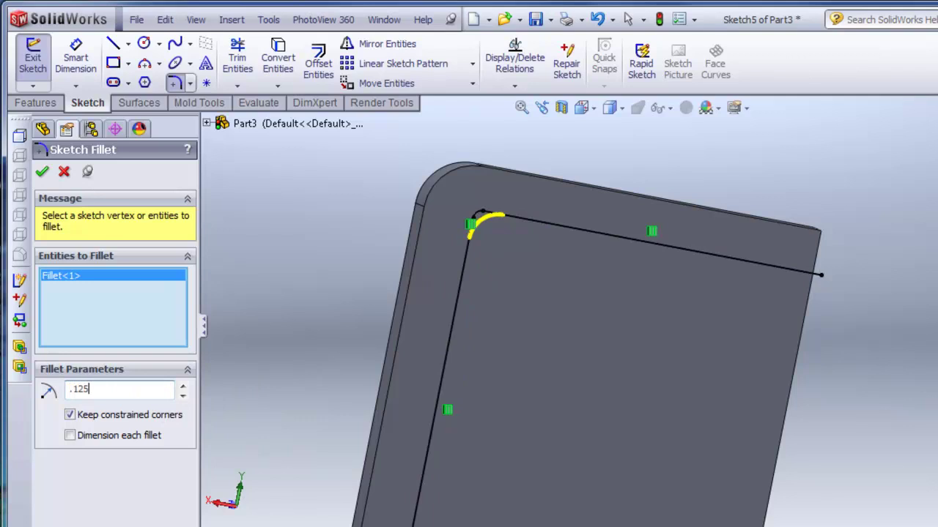
# Step: Add a matching 0.125 in sketch fillet to the profile's lower corner and finish the Sketch Fillet command
pyautogui.scroll(5, 517, 451)
pyautogui.scroll(-2, 518, 451)
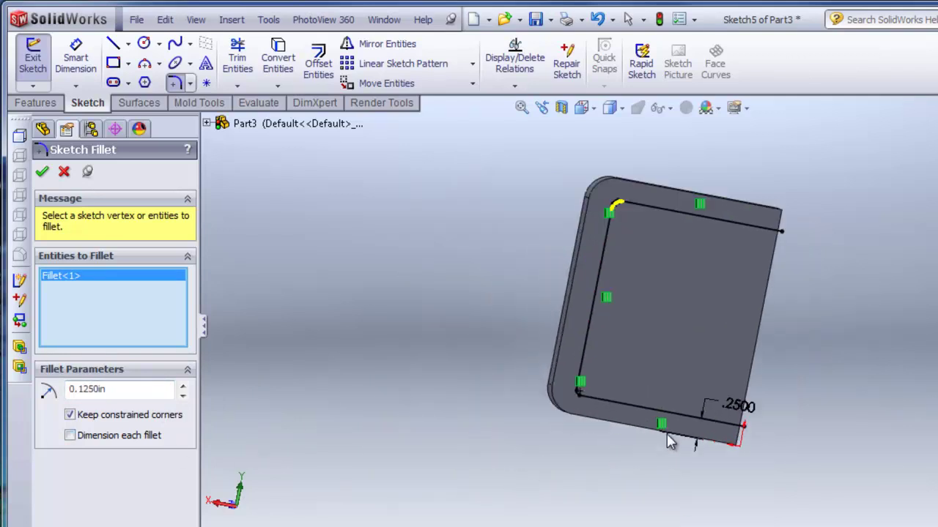
pyautogui.click(580, 372)
pyautogui.click(601, 400)
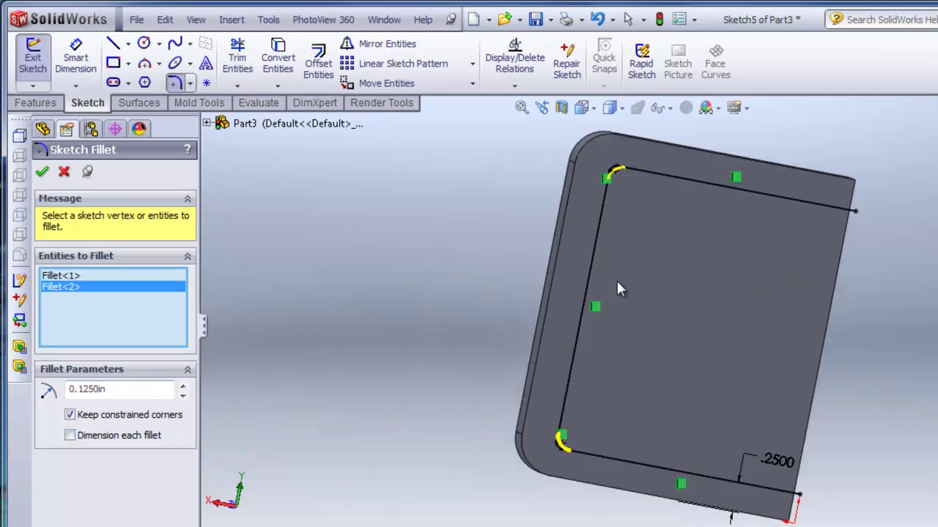
pyautogui.scroll(-3, 616, 278)
pyautogui.scroll(1, 726, 326)
pyautogui.moveTo(722, 327); pyautogui.dragTo(644, 329, button='middle')
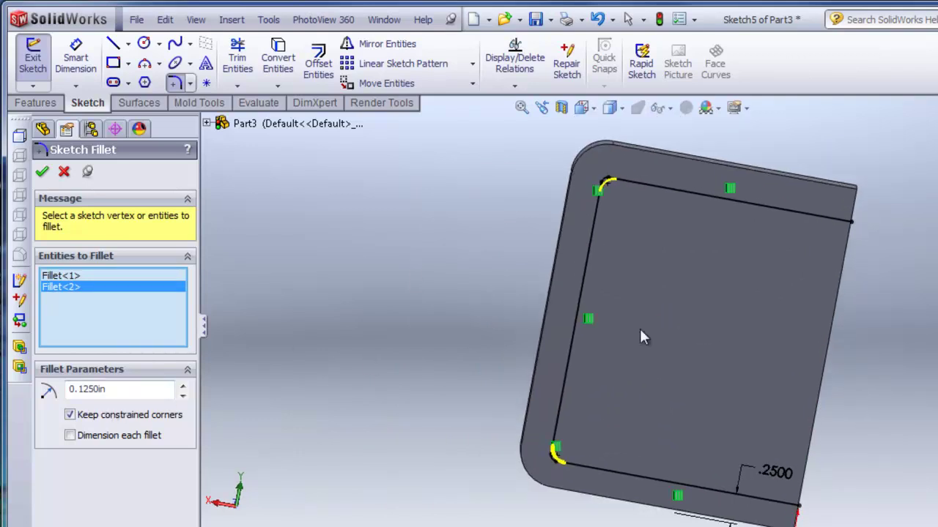
pyautogui.click(46, 174)
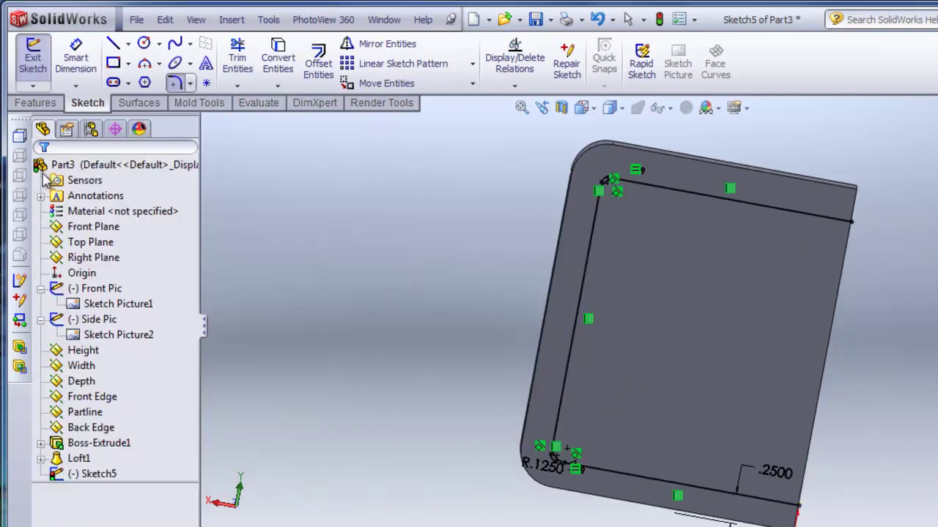
# Step: Delete the leftover small offset arc outside the new fillet at the profile's upper corner
pyautogui.scroll(-3, 614, 200)
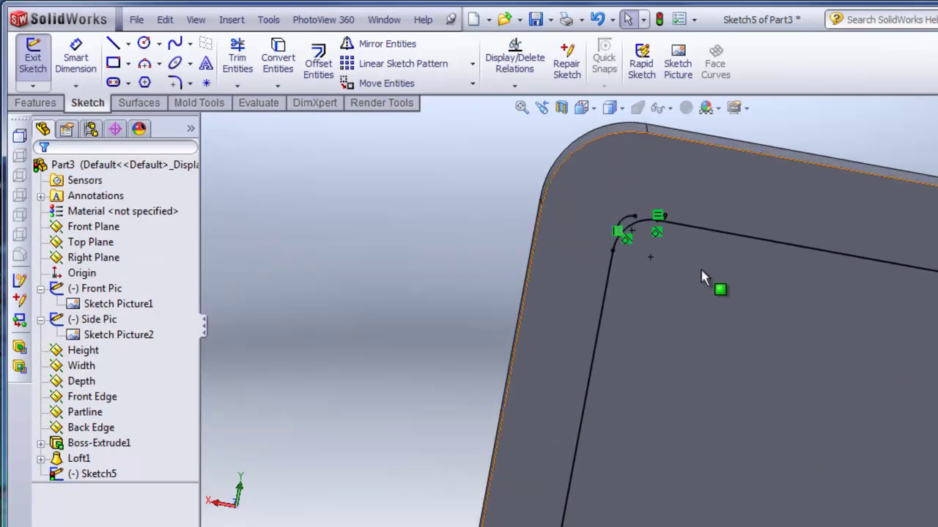
pyautogui.moveTo(703, 267); pyautogui.dragTo(676, 246, button='middle')
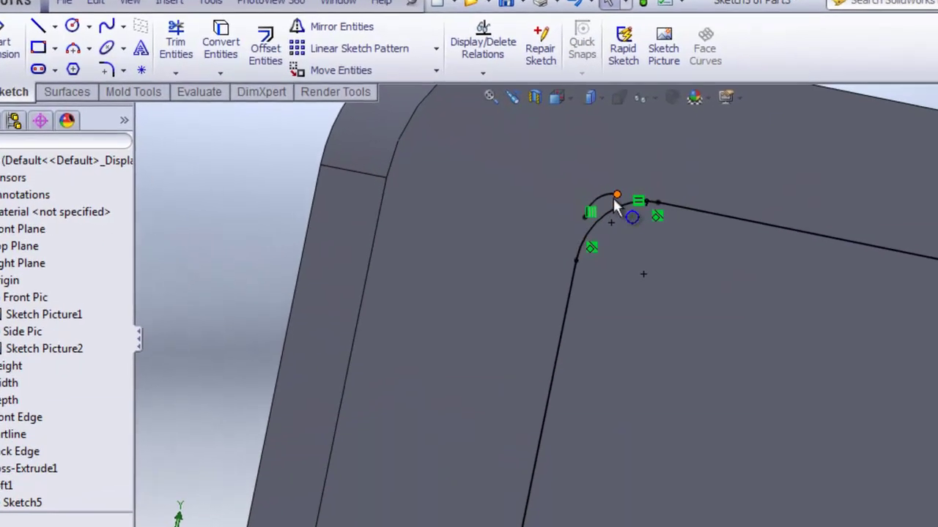
pyautogui.click(624, 198)
pyautogui.press('Delete')
# Step: Delete the leftover small offset arc beside the R.1250 fillet at the profile's lower corner
pyautogui.scroll(7, 670, 480)
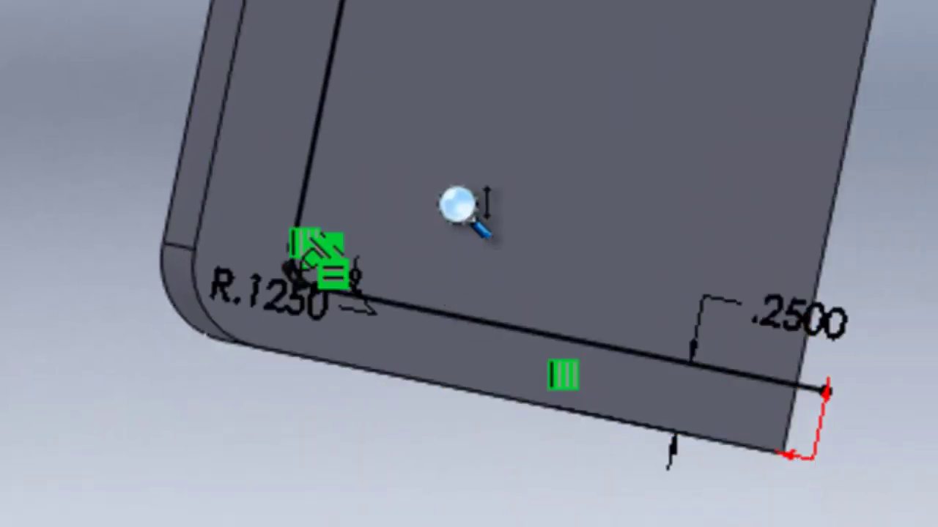
pyautogui.scroll(-3, 421, 176)
pyautogui.scroll(3, 608, 210)
pyautogui.scroll(-5, 791, 187)
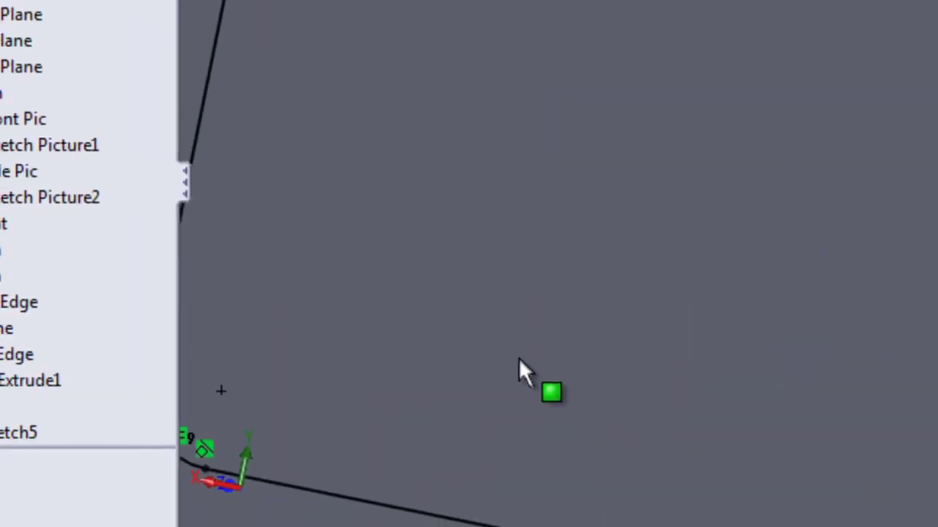
pyautogui.keyDown('ctrl'); pyautogui.moveTo(206, 490); pyautogui.dragTo(805, 284, button='middle'); pyautogui.keyUp('ctrl')
pyautogui.click(626, 285)
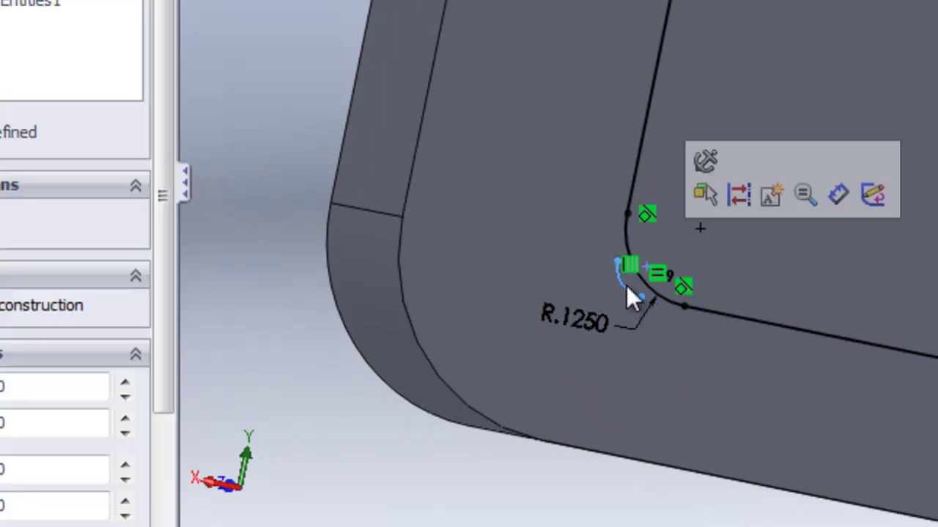
pyautogui.press('Escape')
pyautogui.keyDown('ctrl'); pyautogui.moveTo(690, 249); pyautogui.dragTo(639, 333, button='middle'); pyautogui.keyUp('ctrl')
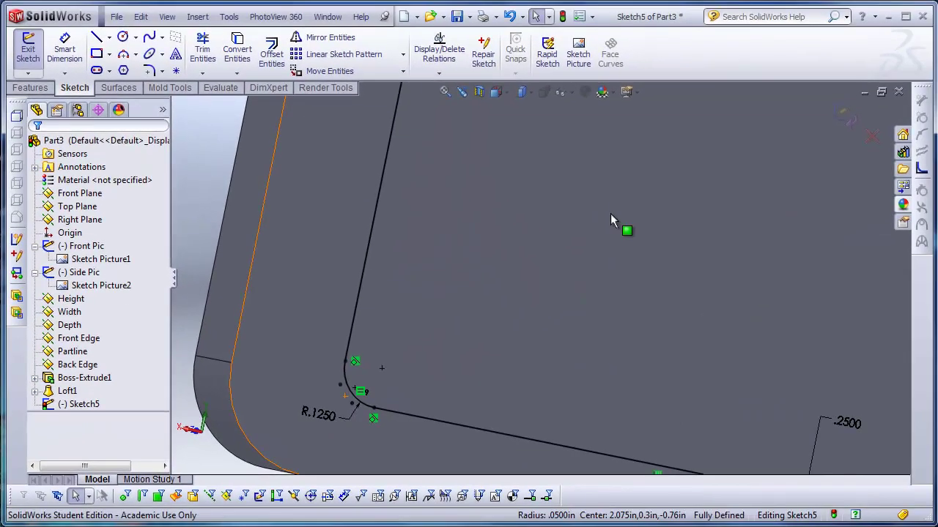
# Step: Close the profile with a straight line between its two open endpoints and exit the sketch
pyautogui.scroll(5, 701, 300)
pyautogui.moveTo(897, 256); pyautogui.dragTo(859, 252, button='middle')
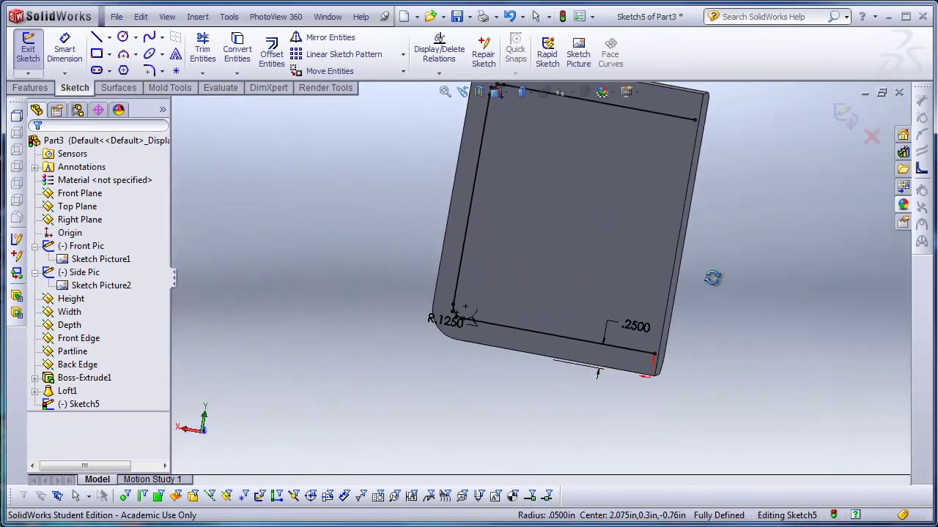
pyautogui.moveTo(712, 278)
pyautogui.mouseDown(button='middle')
pyautogui.moveTo(732, 296)
pyautogui.moveTo(721, 226)
pyautogui.moveTo(691, 220)
pyautogui.moveTo(701, 142)
pyautogui.mouseUp(button='middle')
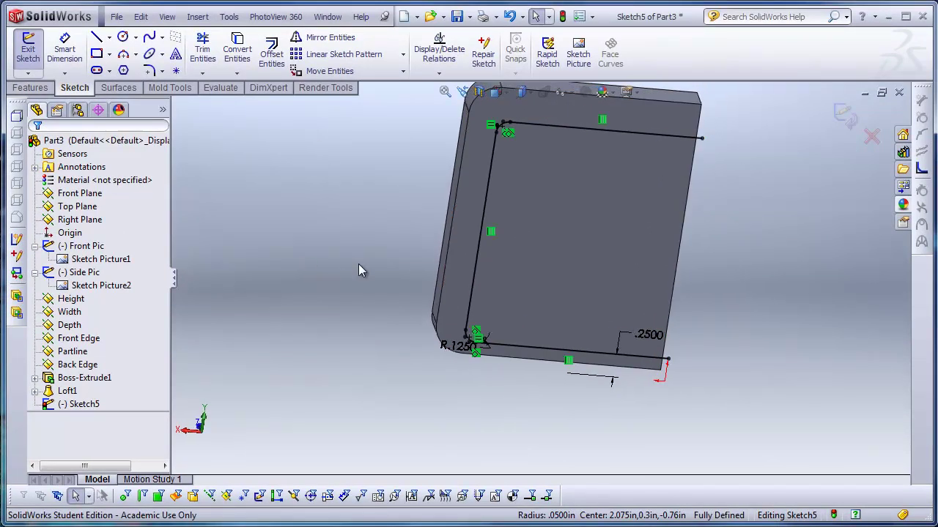
pyautogui.moveTo(358, 271); pyautogui.dragTo(357, 212, button='right')
pyautogui.press('Escape')
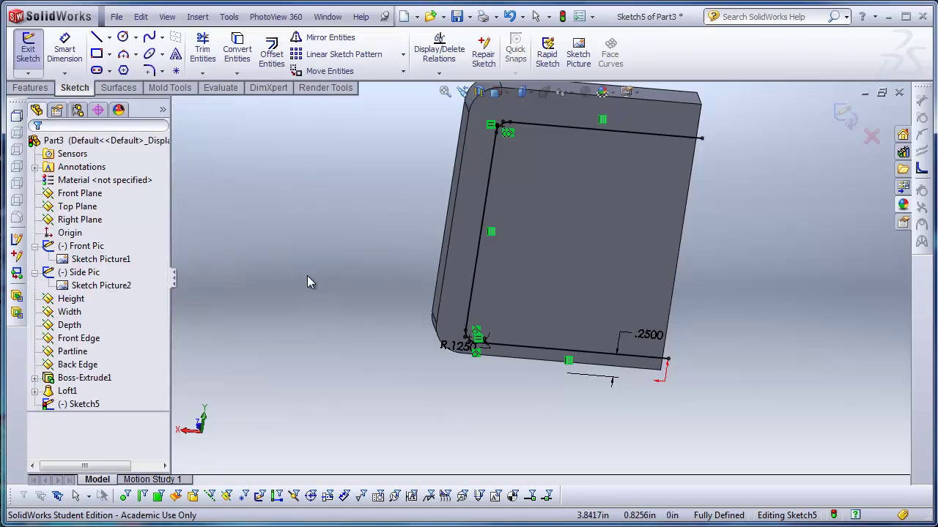
pyautogui.moveTo(801, 231); pyautogui.dragTo(762, 192, button='right')
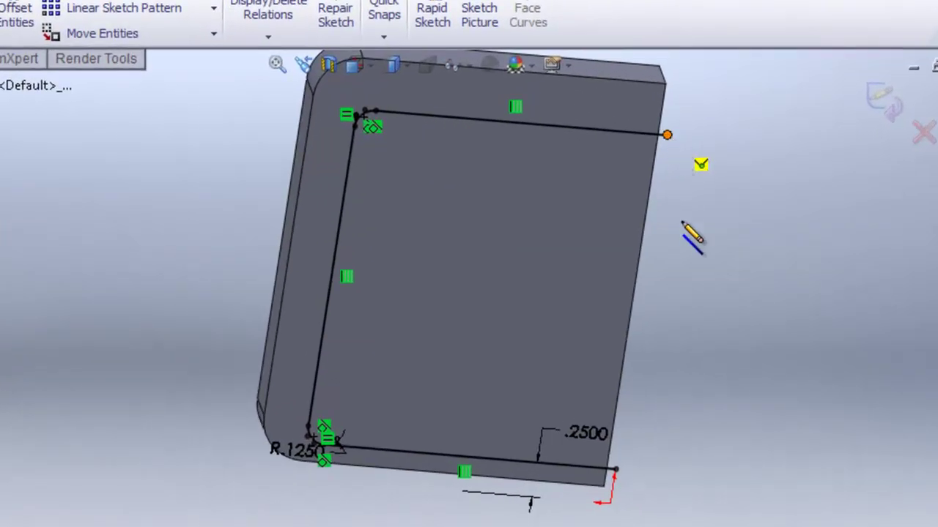
pyautogui.moveTo(666, 135)
pyautogui.mouseDown()
pyautogui.moveTo(627, 465)
pyautogui.moveTo(615, 470)
pyautogui.mouseUp()
pyautogui.click(869, 98)
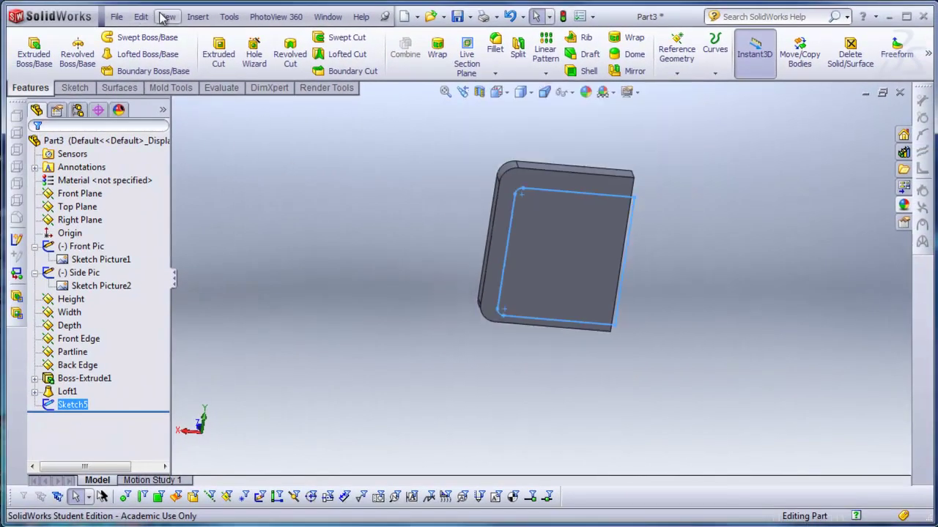
# Step: Turn off Hide All Types to display the reference planes and sketch pictures around the body
pyautogui.click(167, 16)
pyautogui.click(203, 123)
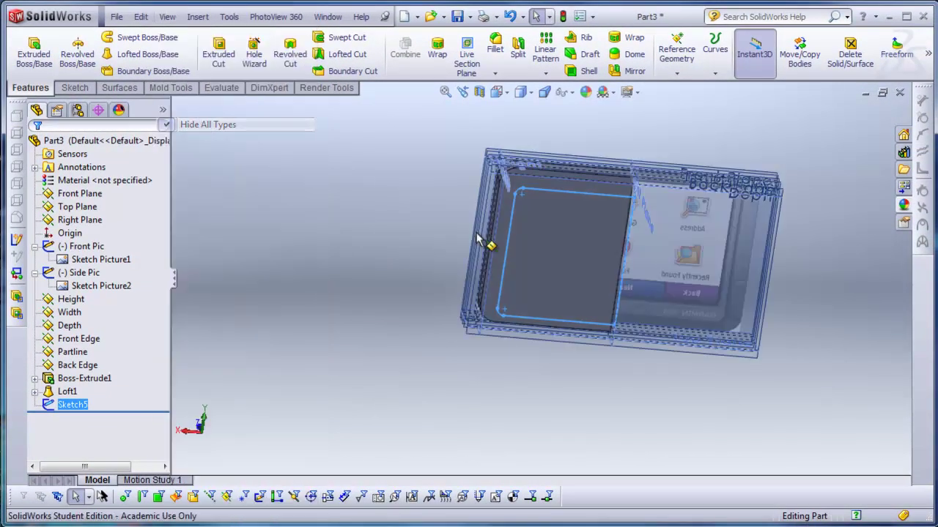
pyautogui.moveTo(492, 242)
pyautogui.mouseDown(button='middle')
pyautogui.moveTo(386, 182)
pyautogui.moveTo(439, 256)
pyautogui.mouseUp(button='middle')
pyautogui.scroll(-3, 603, 237)
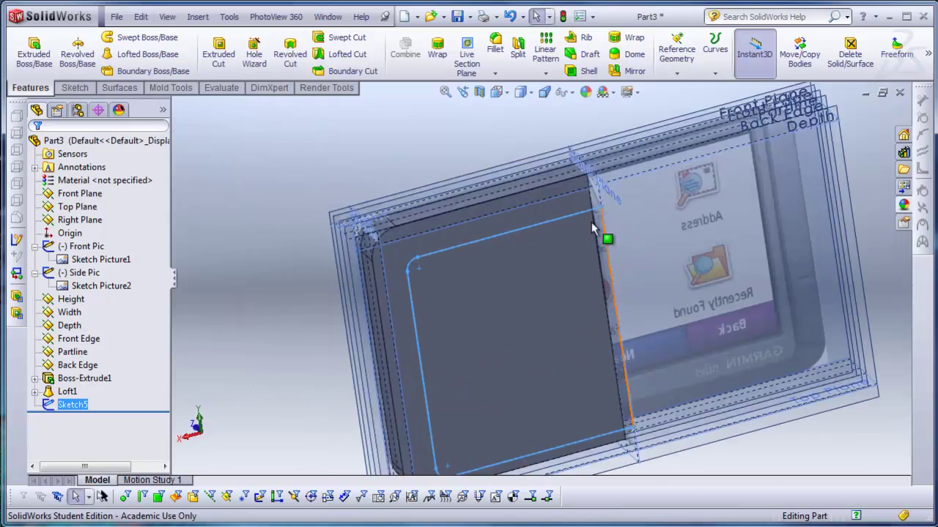
# Step: Loft a solid between the closed rounded profile sketch and the back face of the body
pyautogui.click(144, 58)
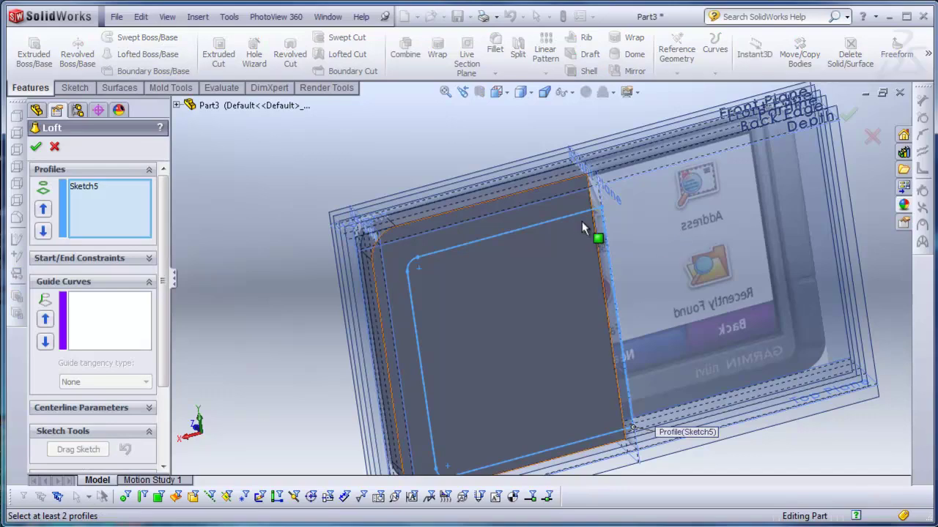
pyautogui.click(568, 198)
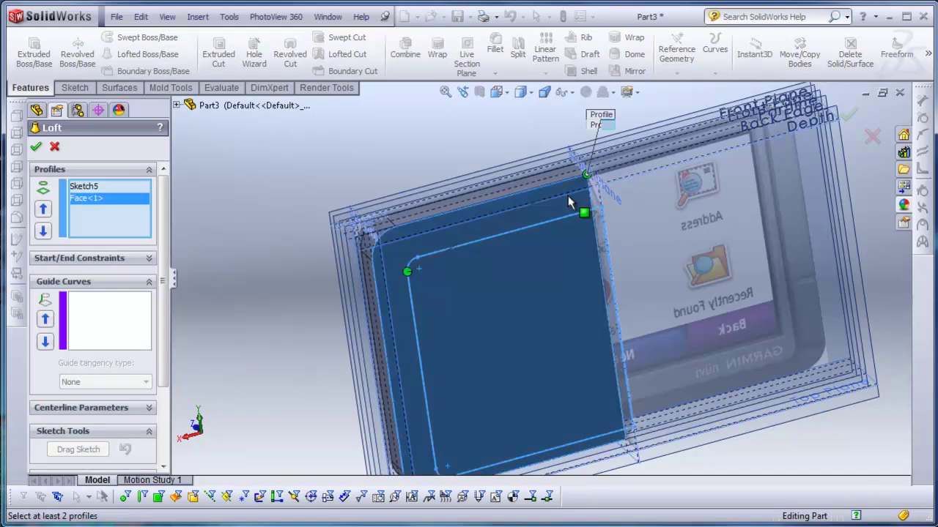
pyautogui.moveTo(513, 273); pyautogui.dragTo(569, 261, button='middle')
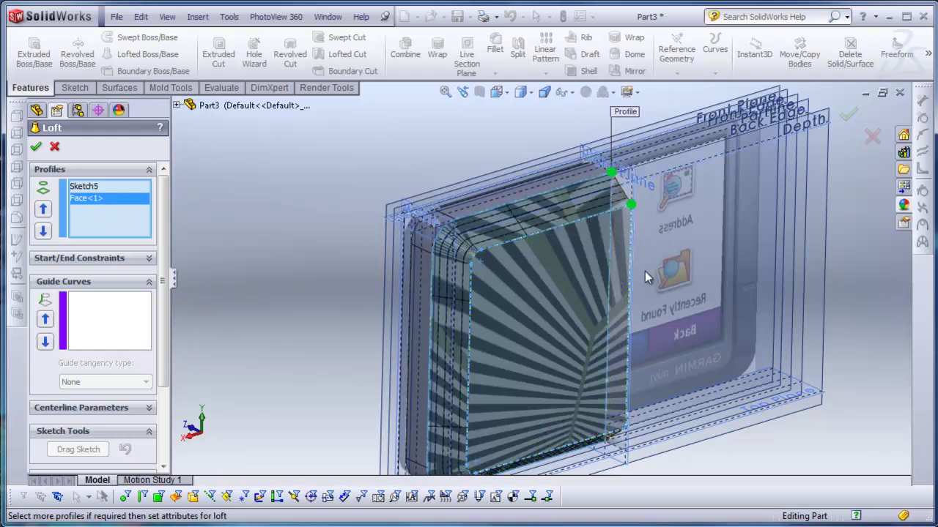
pyautogui.scroll(4, 655, 298)
pyautogui.moveTo(655, 299); pyautogui.dragTo(682, 270, button='middle')
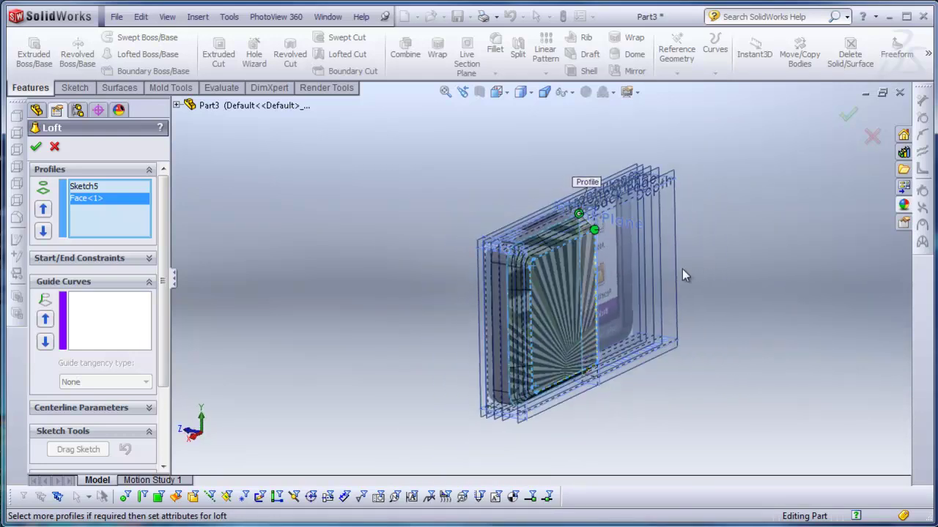
pyautogui.scroll(-3, 663, 267)
pyautogui.scroll(2, 543, 281)
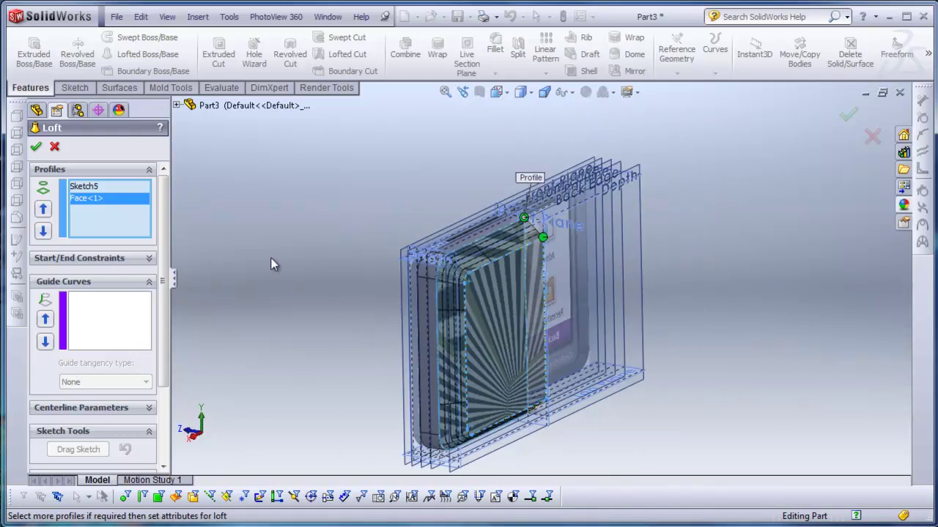
pyautogui.click(37, 149)
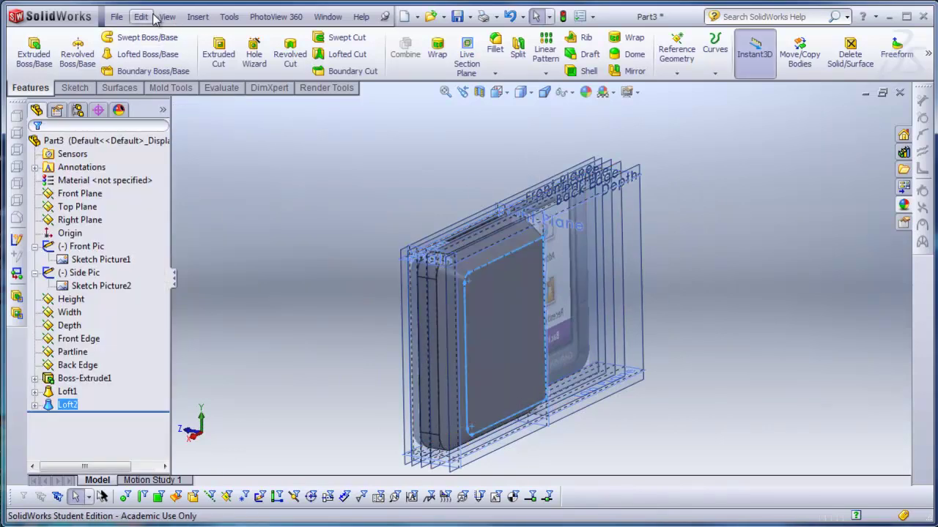
# Step: Turn Hide All Types back on to clear the planes and sketch pictures from view
pyautogui.click(167, 16)
pyautogui.click(241, 122)
pyautogui.moveTo(284, 224); pyautogui.dragTo(358, 309, button='middle')
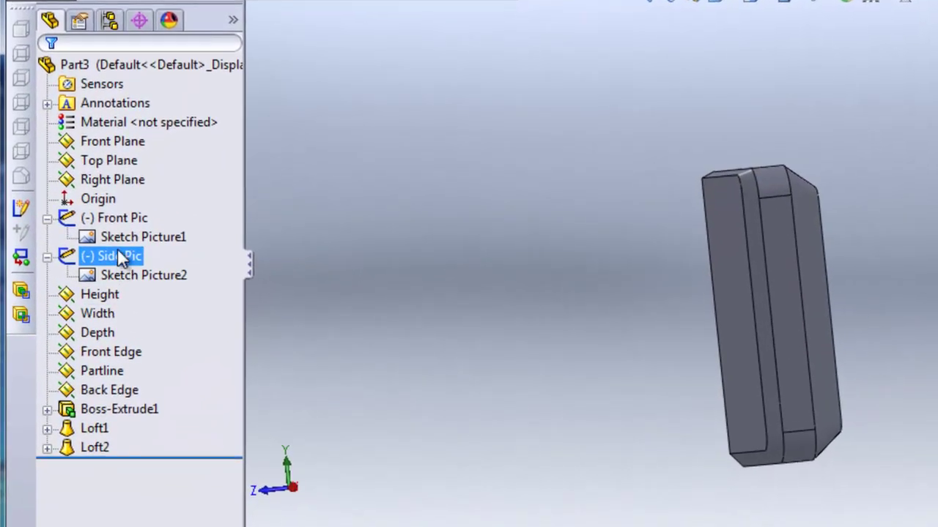
# Step: Start a new sketch on the Partline plane
pyautogui.click(71, 312)
pyautogui.click(117, 371)
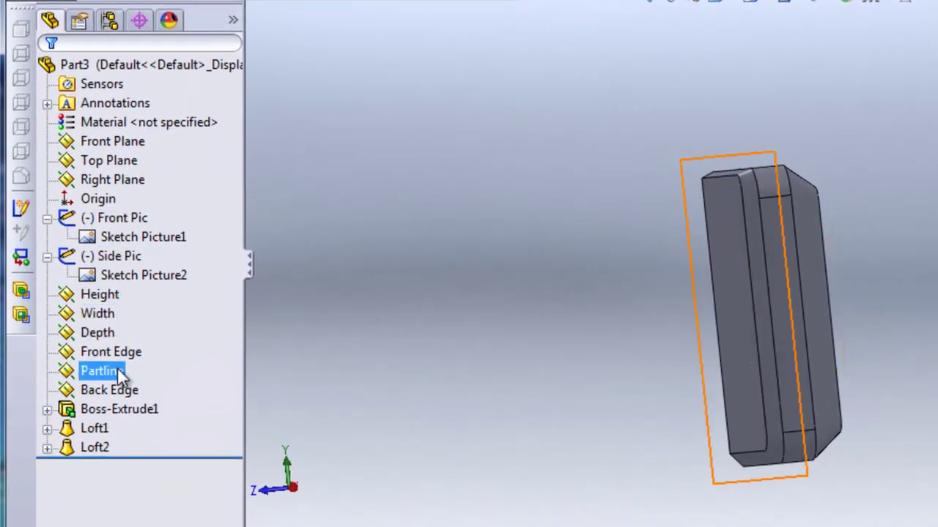
pyautogui.click(117, 372)
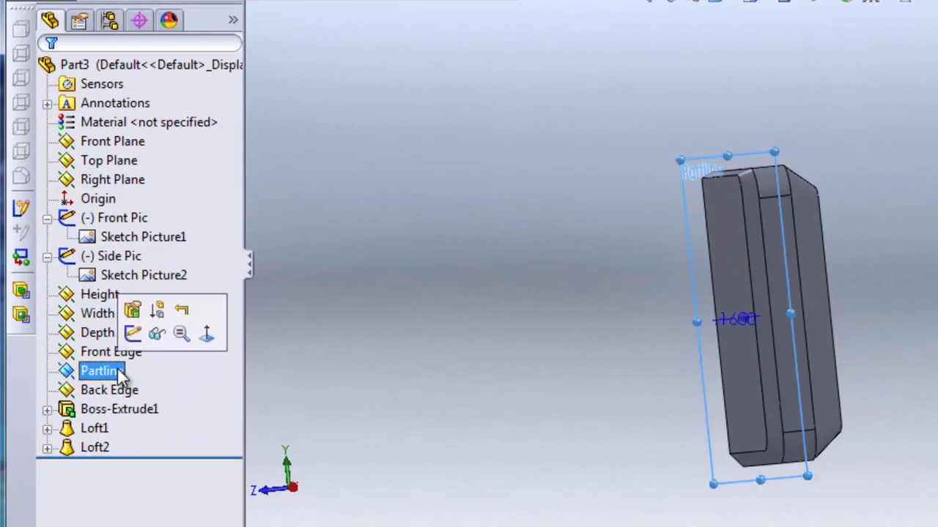
pyautogui.click(132, 333)
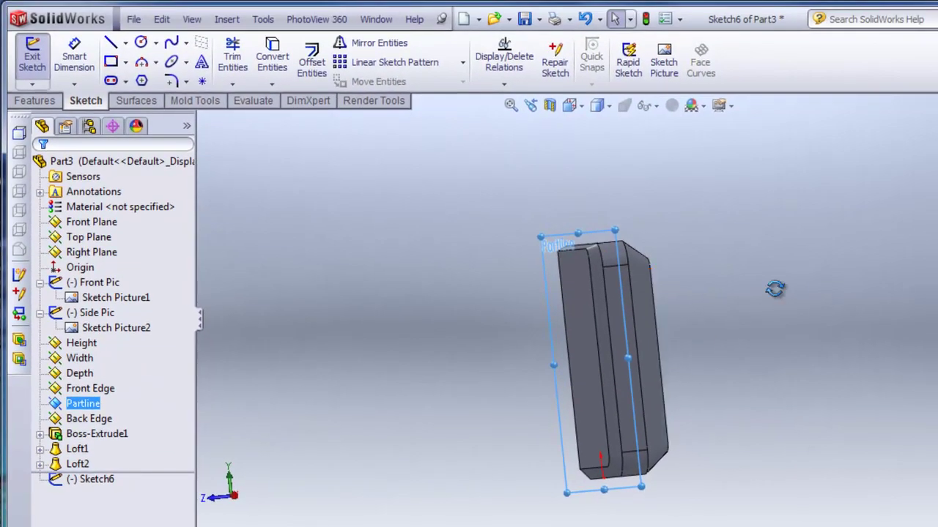
# Step: Start an Offset Entities operation on the body's top, outer side and bottom edges along the part line, including the rounded corners
pyautogui.moveTo(775, 289); pyautogui.dragTo(736, 355, button='middle')
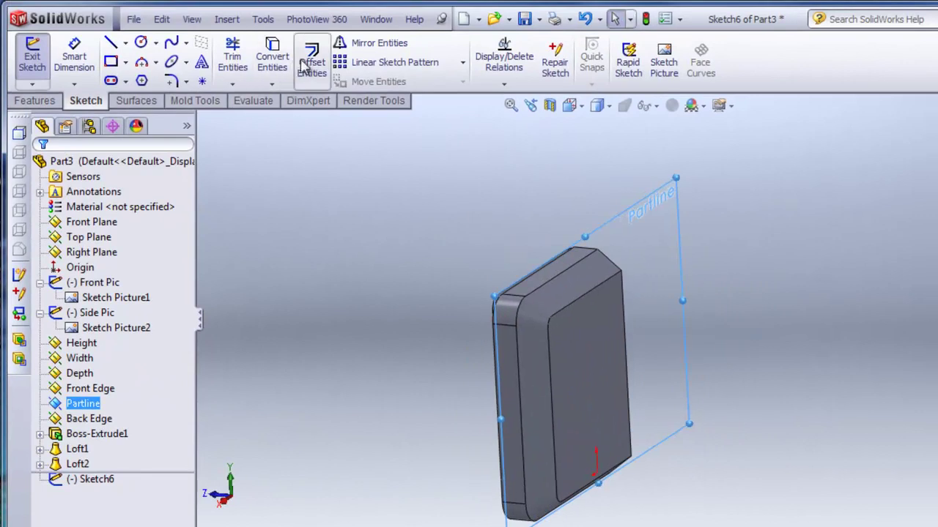
pyautogui.click(310, 60)
pyautogui.scroll(-5, 557, 325)
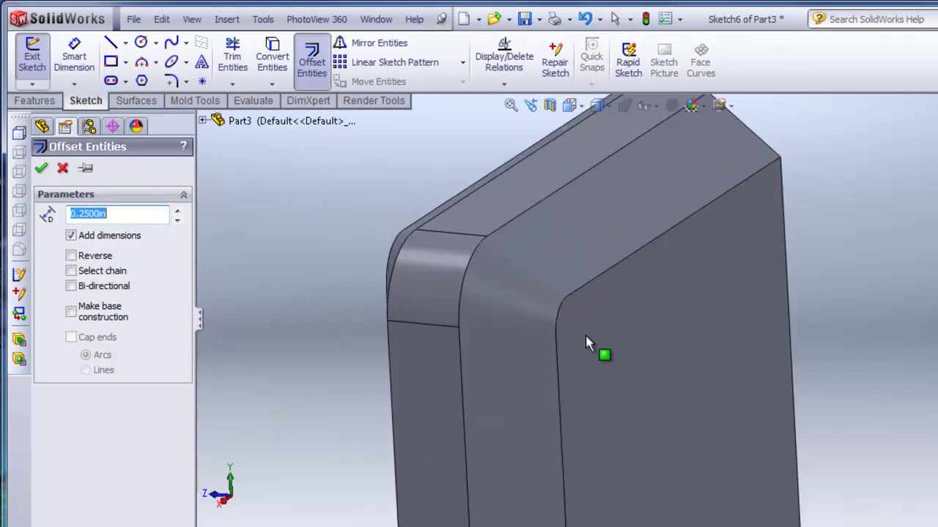
pyautogui.moveTo(586, 342); pyautogui.dragTo(578, 322, button='middle')
pyautogui.click(460, 206)
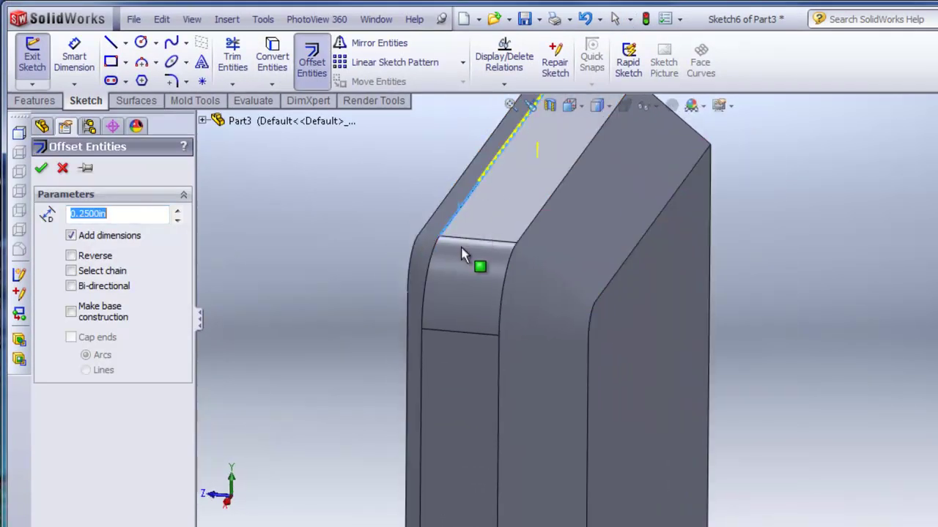
pyautogui.click(429, 351)
pyautogui.scroll(5, 615, 366)
pyautogui.moveTo(649, 447); pyautogui.dragTo(632, 329, button='middle')
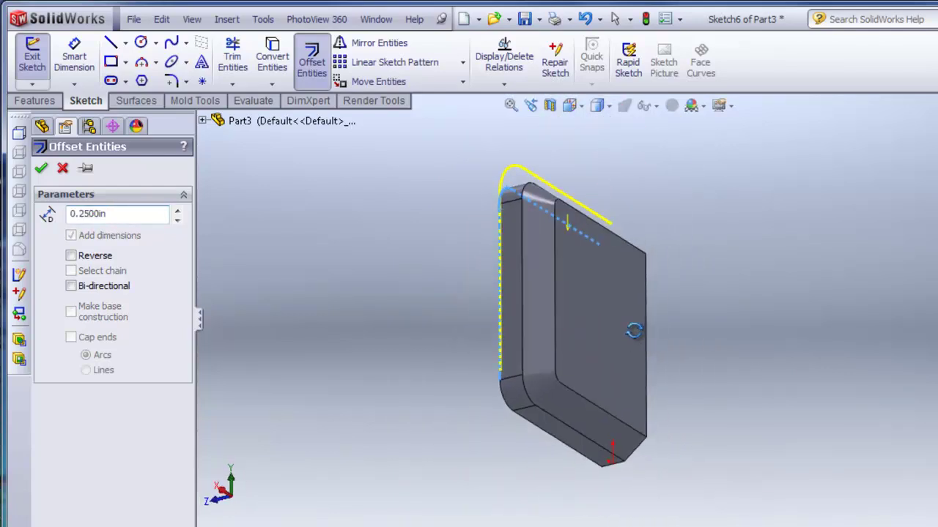
pyautogui.scroll(-3, 558, 385)
pyautogui.moveTo(590, 358); pyautogui.dragTo(523, 335, button='middle')
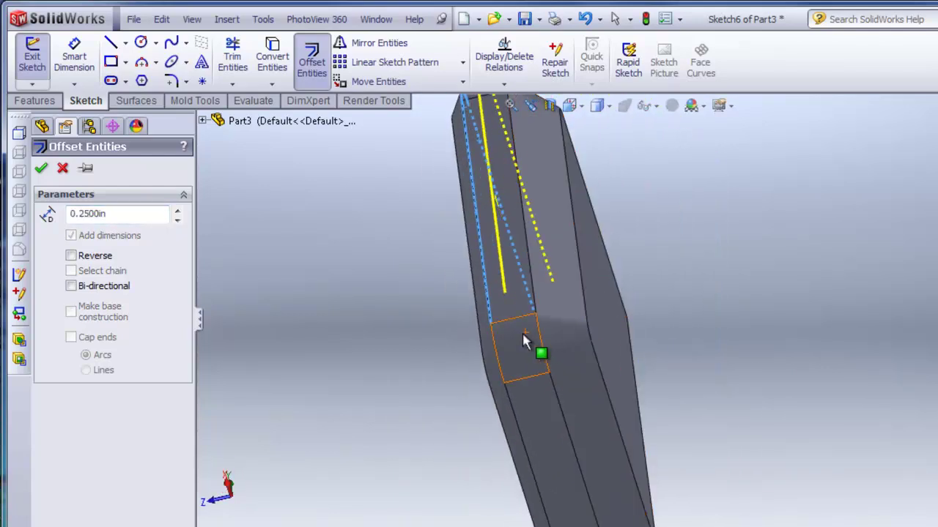
pyautogui.click(521, 433)
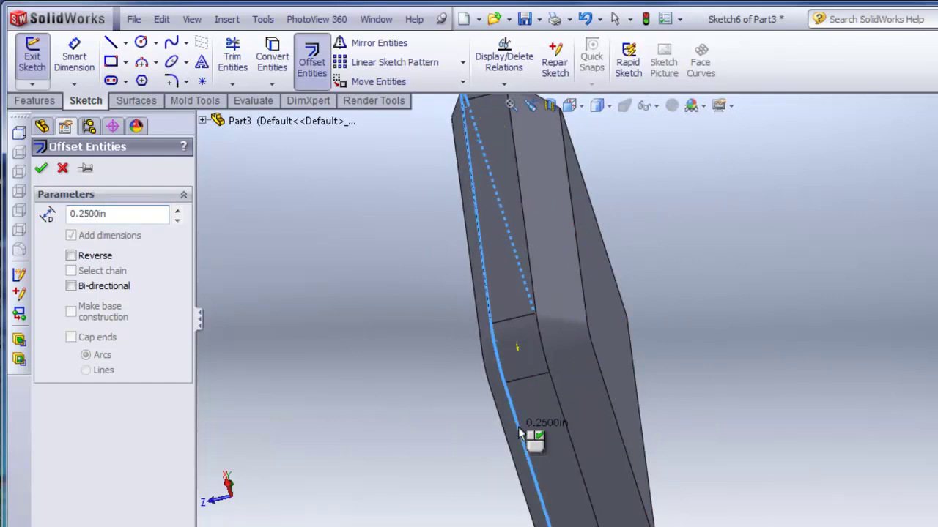
# Step: Reverse the offset to the inside of the body and apply it at a distance of .01 in
pyautogui.moveTo(530, 433); pyautogui.dragTo(655, 334, button='middle')
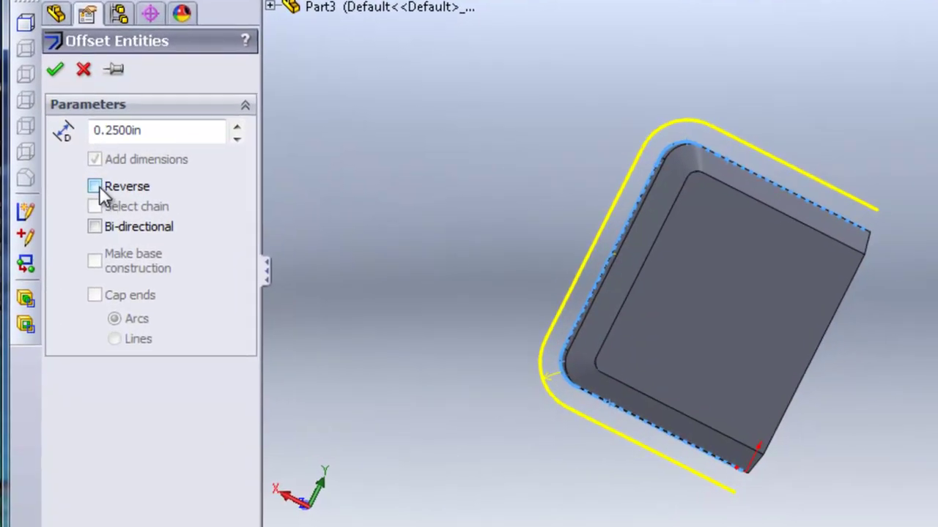
pyautogui.click(71, 255)
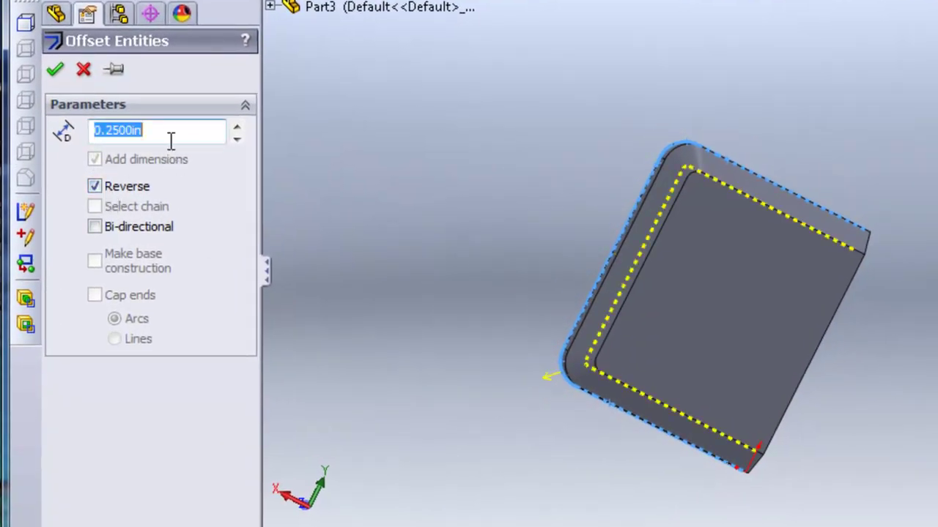
pyautogui.write('.01')
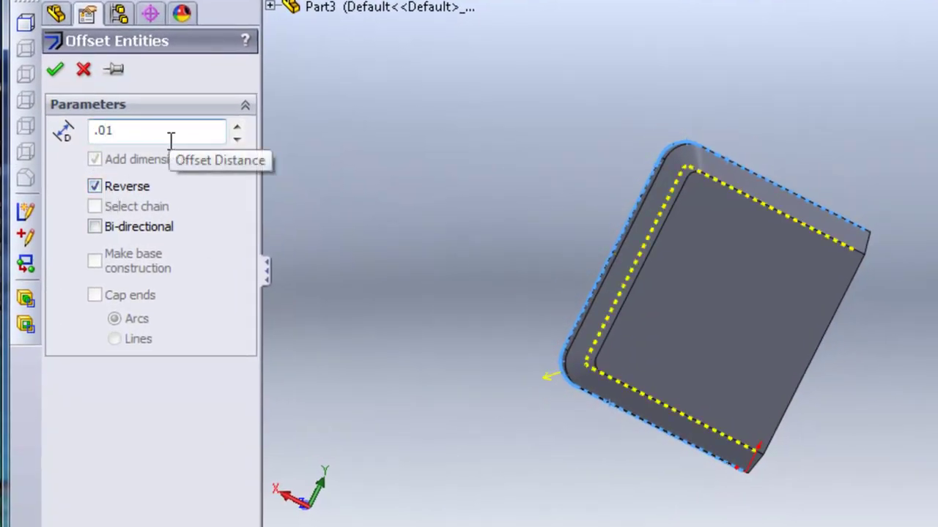
pyautogui.press('Return')
pyautogui.click(55, 70)
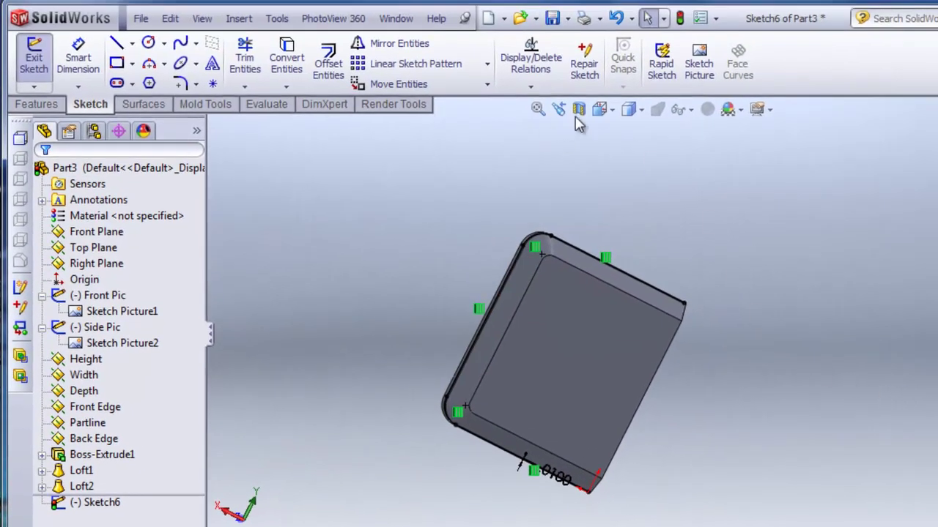
# Step: In the front view, sketch connected vertical and horizontal lines around the outside of the body, joining the two open ends of the offset curve
pyautogui.click(602, 111)
pyautogui.click(629, 155)
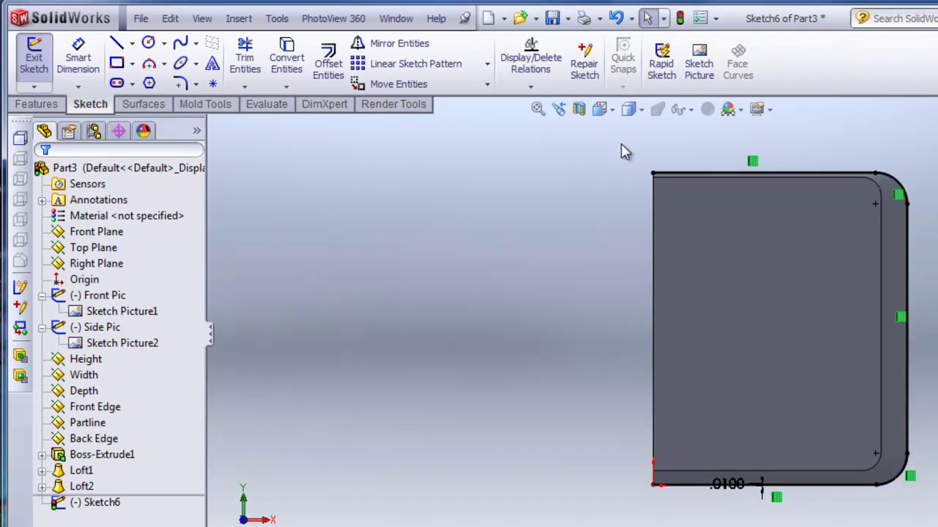
pyautogui.press('l')
pyautogui.scroll(3, 823, 268)
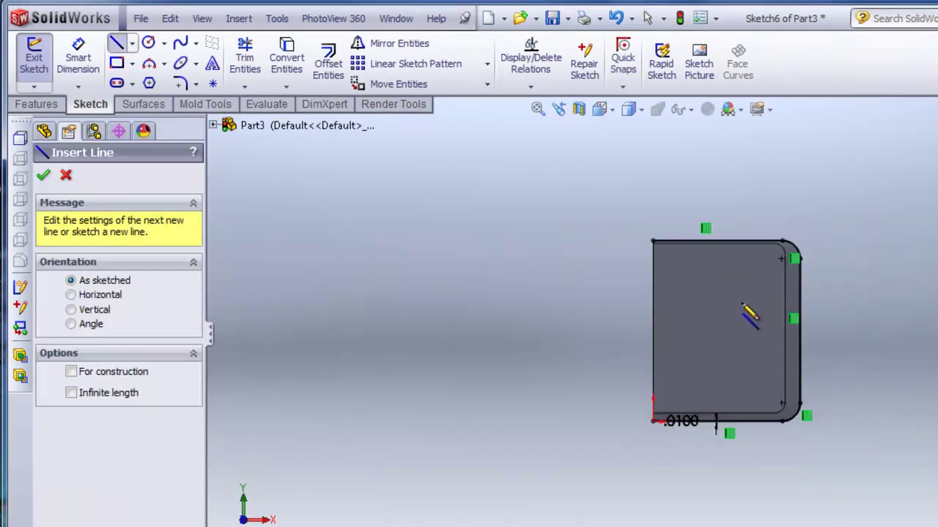
pyautogui.scroll(-2, 747, 300)
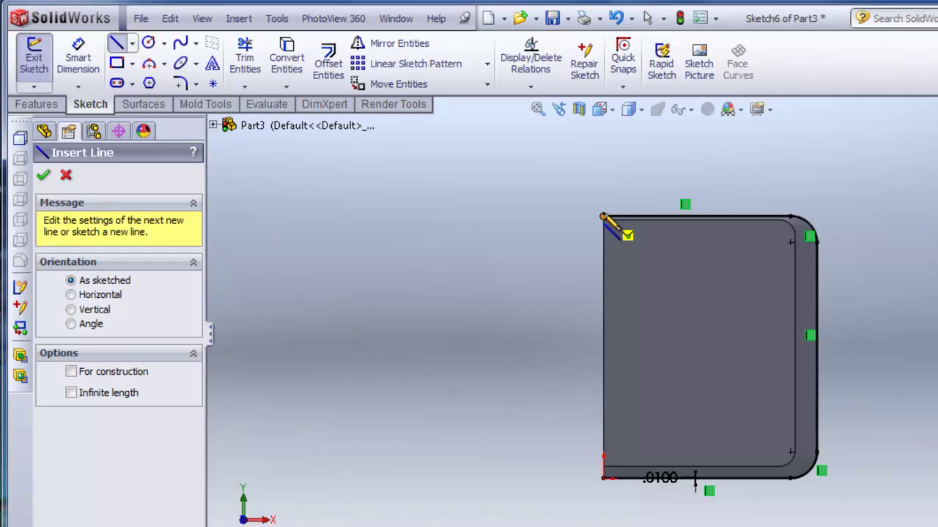
pyautogui.click(602, 217)
pyautogui.click(603, 159)
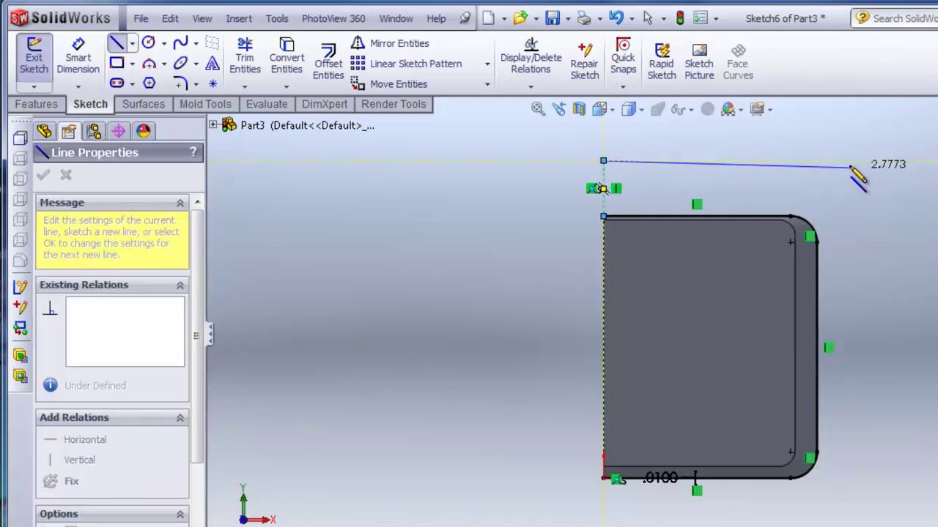
pyautogui.click(850, 162)
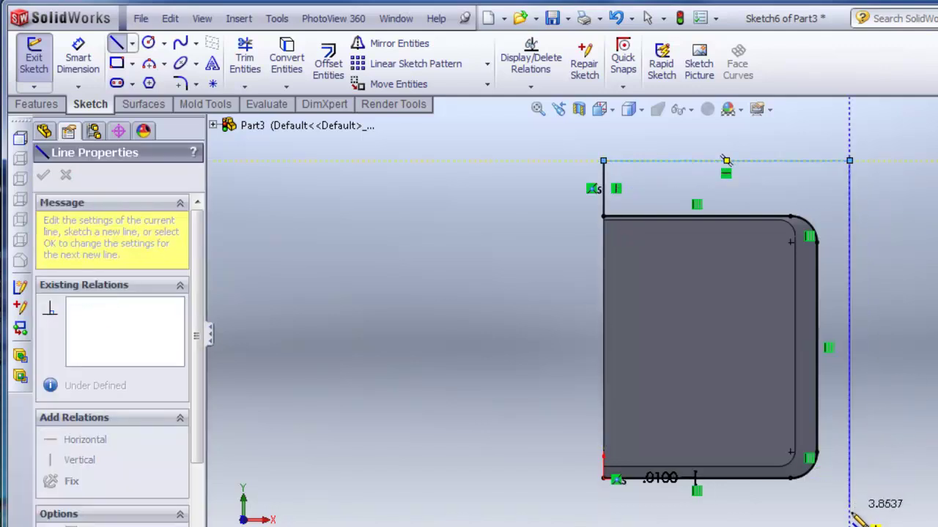
pyautogui.click(850, 514)
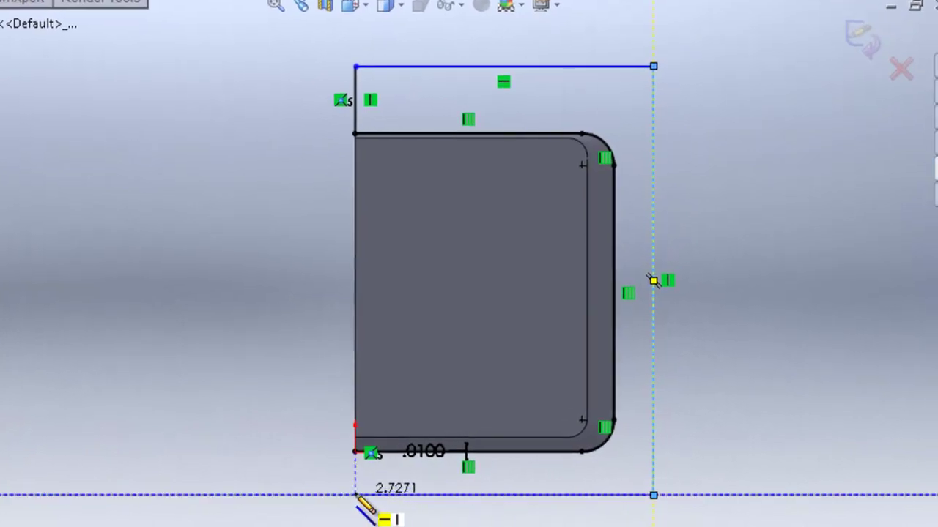
pyautogui.click(355, 495)
pyautogui.click(356, 452)
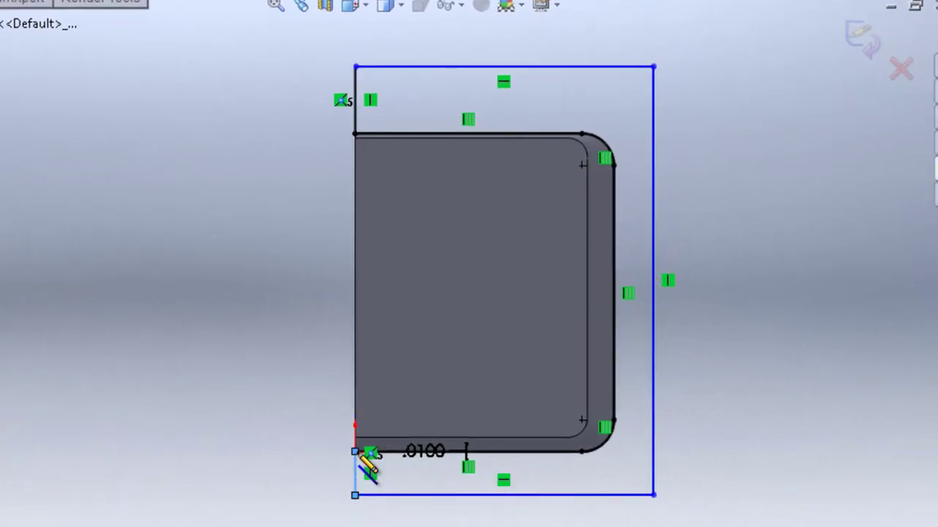
pyautogui.rightClick(312, 355)
pyautogui.click(424, 320)
# Step: Start an Extruded Cut from the closed outline sketch and set its end condition to Mid Plane
pyautogui.moveTo(359, 425); pyautogui.dragTo(391, 455, button='middle')
pyautogui.scroll(-5, 378, 473)
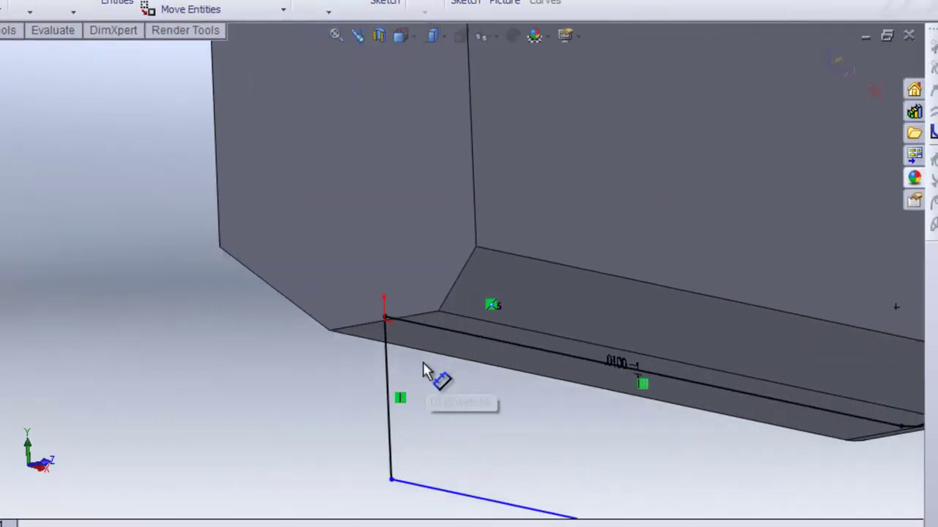
pyautogui.scroll(-3, 423, 371)
pyautogui.scroll(5, 484, 283)
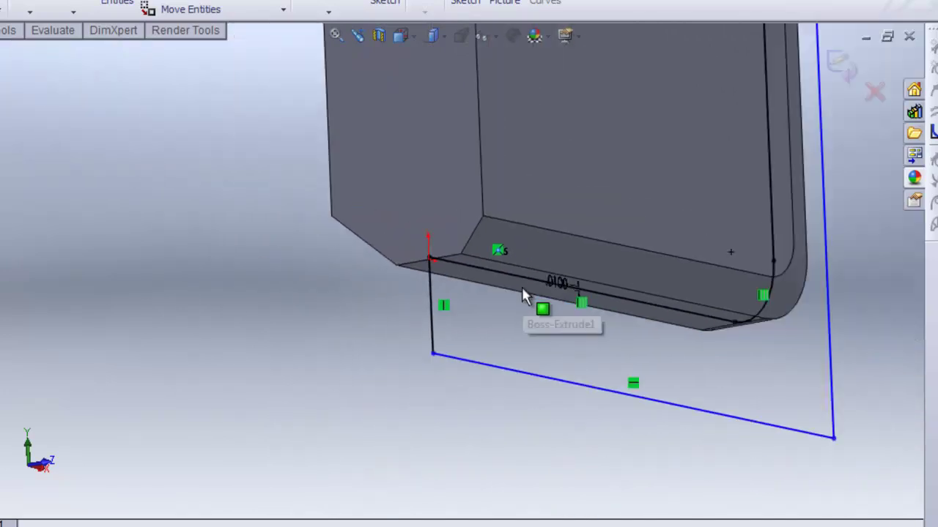
pyautogui.scroll(8, 522, 287)
pyautogui.moveTo(557, 166); pyautogui.dragTo(514, 180, button='middle')
pyautogui.scroll(-3, 526, 162)
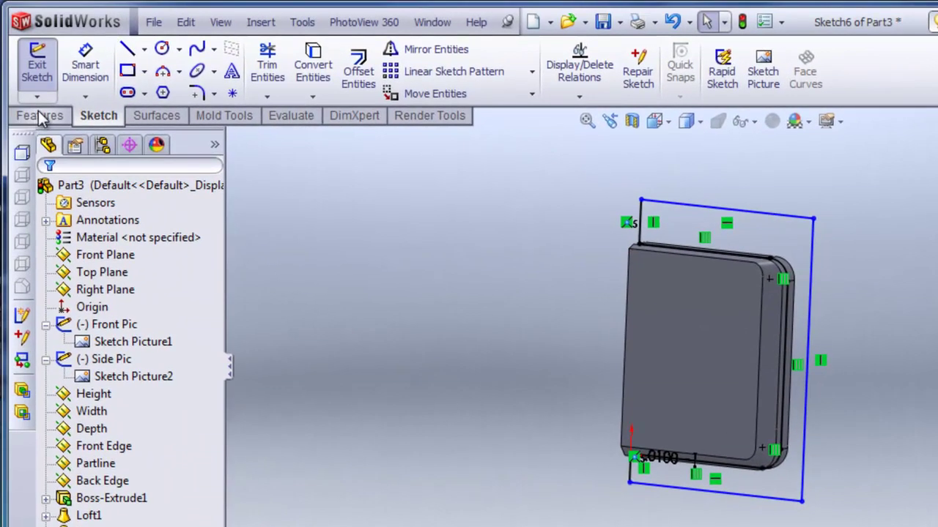
pyautogui.click(41, 117)
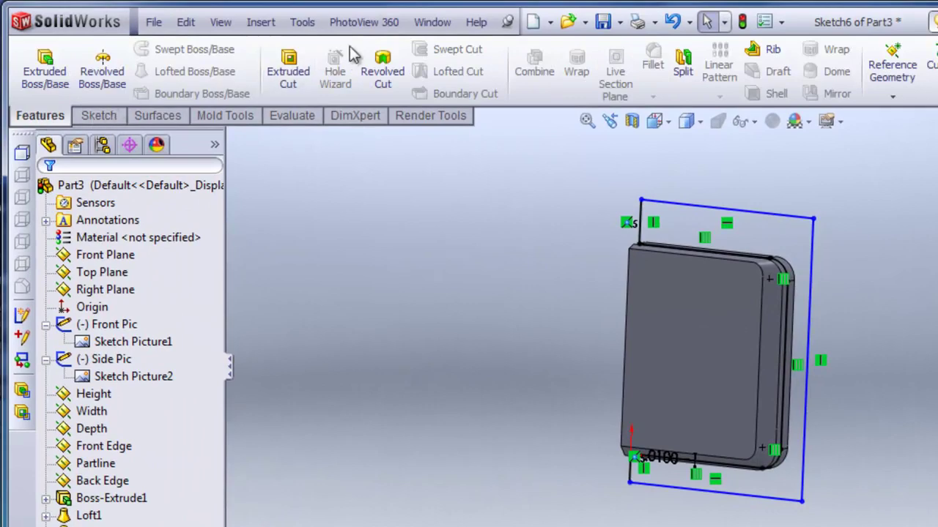
pyautogui.click(289, 66)
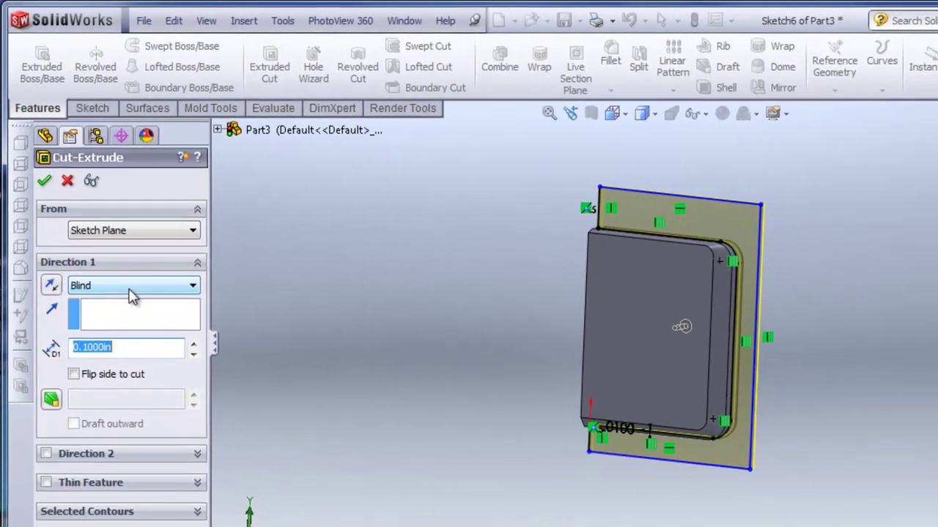
pyautogui.click(130, 288)
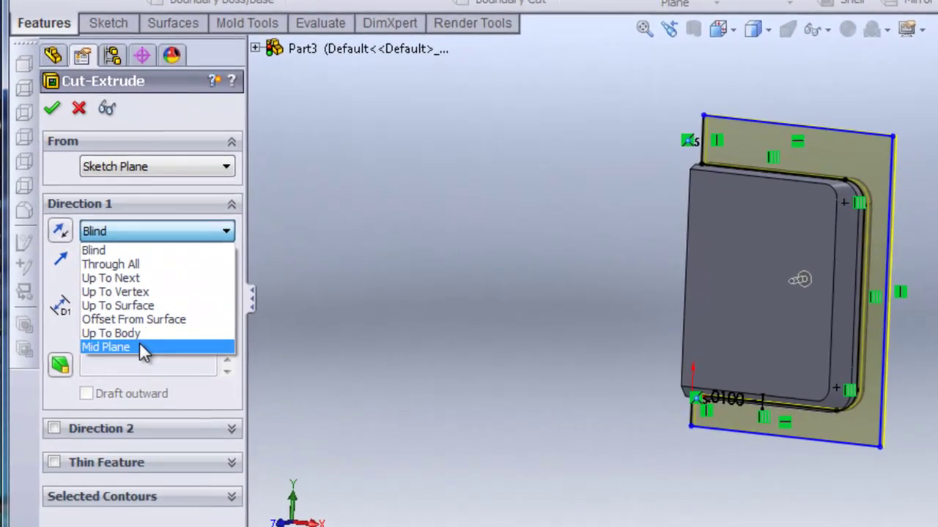
pyautogui.click(121, 376)
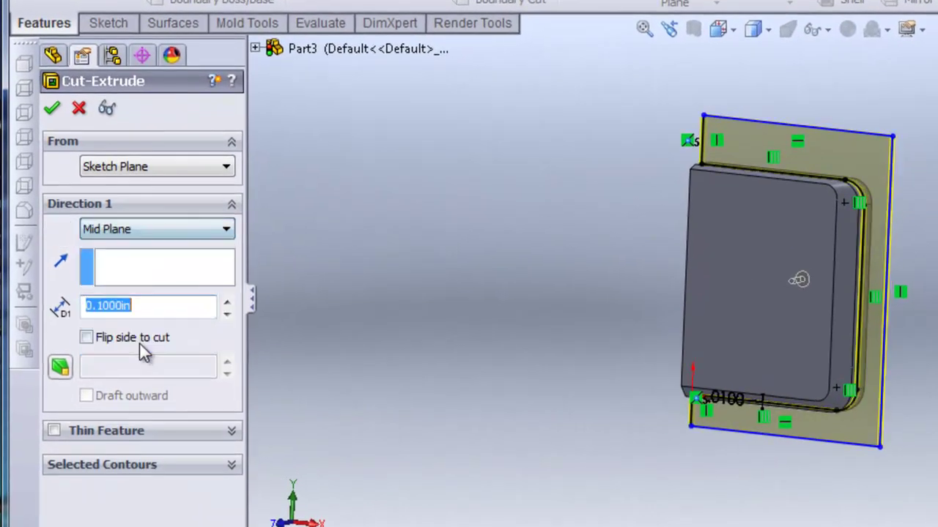
# Step: Set the mid-plane cut's depth to .01 in and create the groove around the part line
pyautogui.moveTo(547, 262); pyautogui.dragTo(485, 263, button='middle')
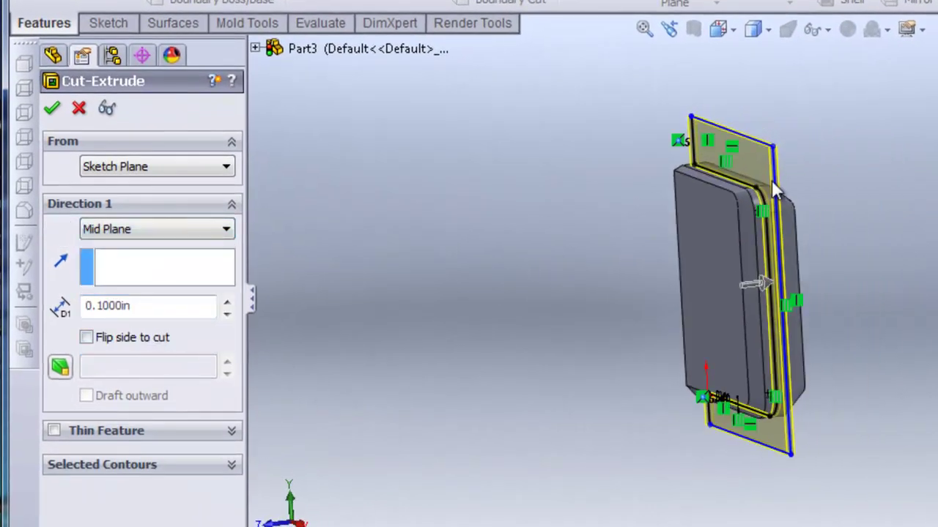
pyautogui.scroll(-3, 771, 179)
pyautogui.moveTo(771, 180); pyautogui.dragTo(755, 198, button='middle')
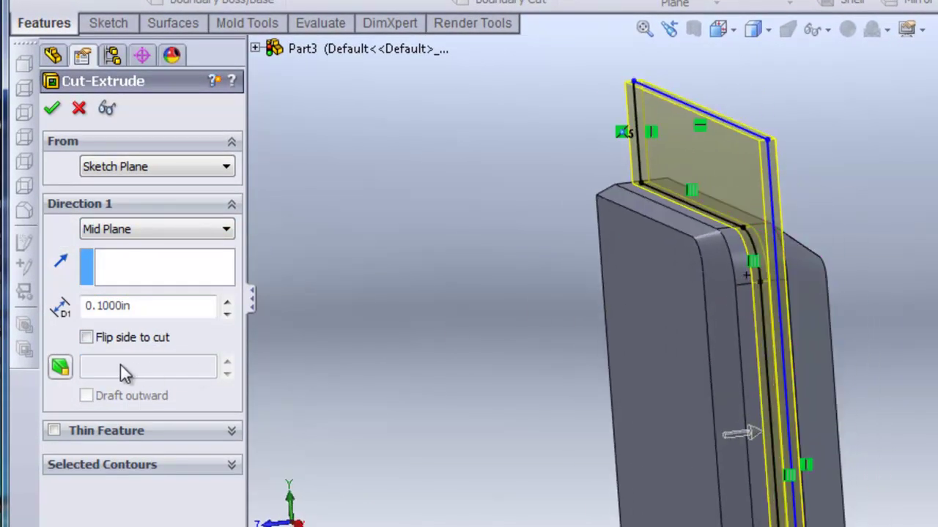
pyautogui.doubleClick(183, 313)
pyautogui.press('BackSpace')
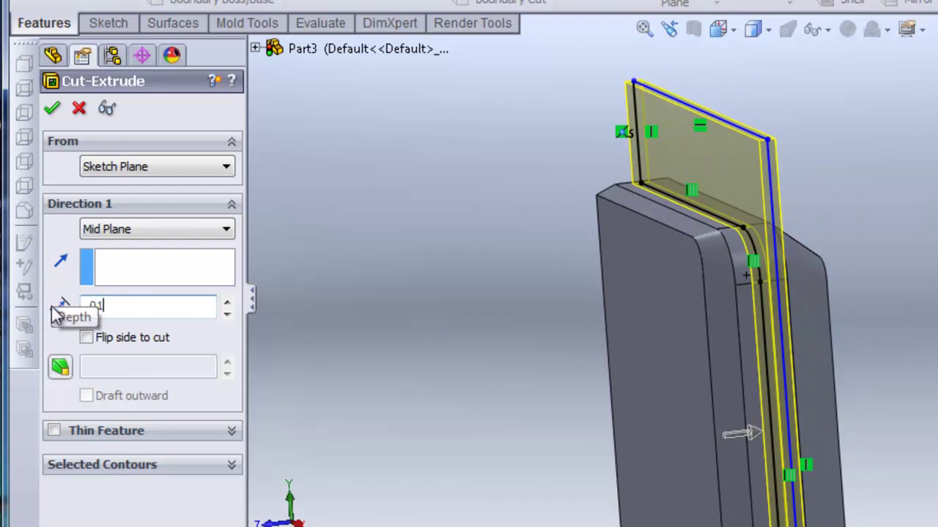
pyautogui.write('.01')
pyautogui.press('Return')
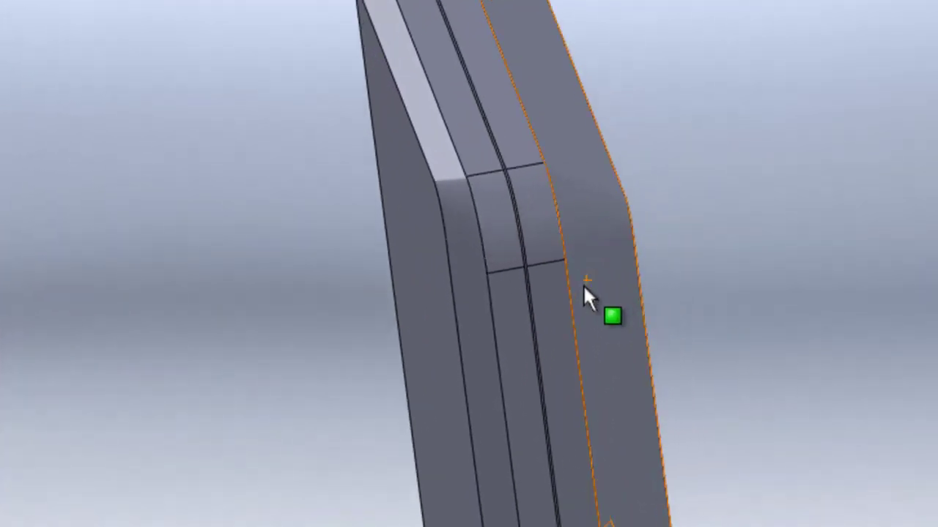
# Step: Examine the thin part line groove around the sides and rounded corners of the body
pyautogui.scroll(-2, 584, 284)
pyautogui.scroll(9, 789, 379)
pyautogui.moveTo(762, 413); pyautogui.dragTo(553, 299, button='middle')
pyautogui.scroll(-8, 557, 311)
pyautogui.moveTo(723, 366); pyautogui.dragTo(876, 315, button='middle')
pyautogui.scroll(3, 875, 312)
pyautogui.moveTo(682, 116); pyautogui.dragTo(706, 186, button='middle')
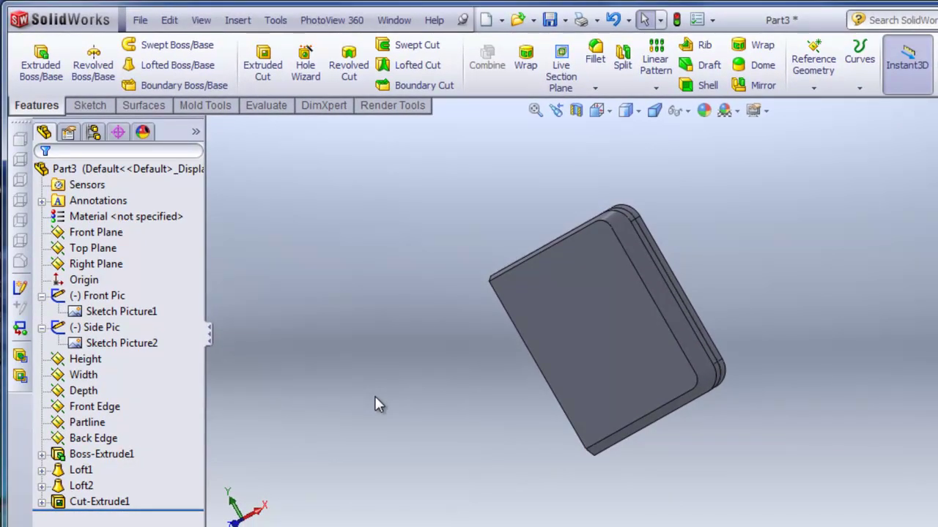
# Step: Orient the part to the front view and turn off Hide All Types to show the planes and sketch pictures
pyautogui.click(596, 110)
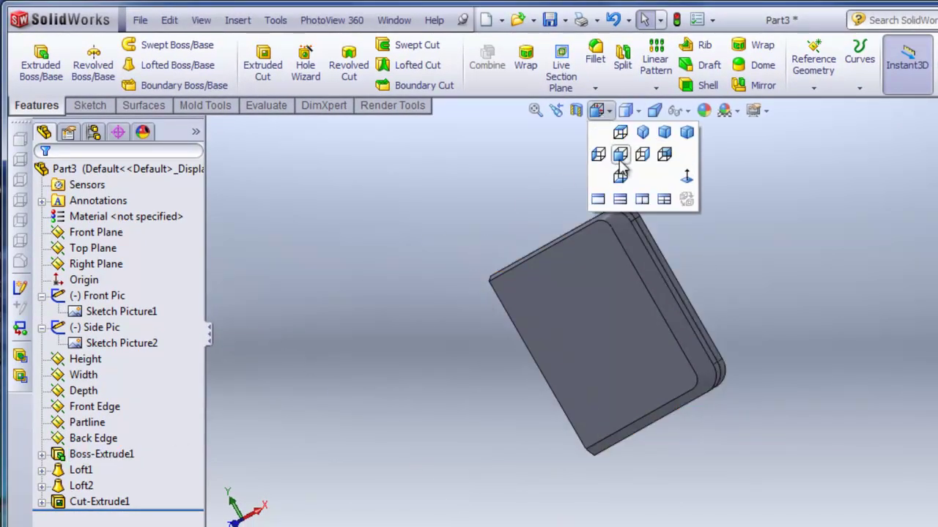
pyautogui.click(607, 155)
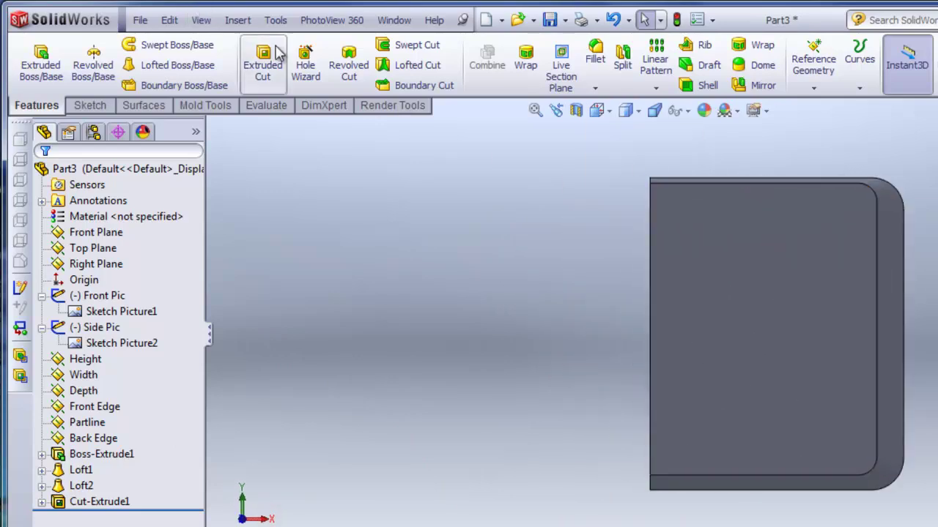
pyautogui.click(203, 21)
pyautogui.click(234, 150)
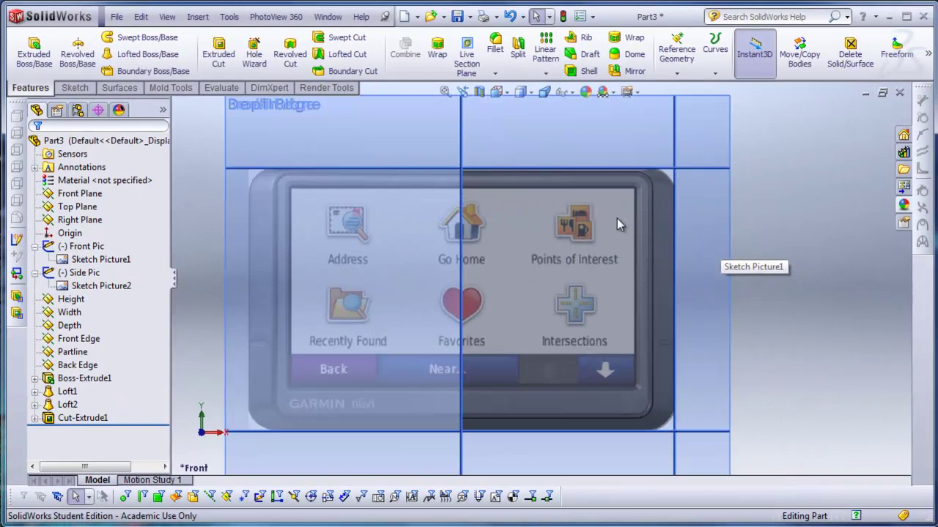
# Step: Check the bezel's rounded corner in the front picture and start a new sketch on the Front Plane
pyautogui.scroll(-5, 617, 225)
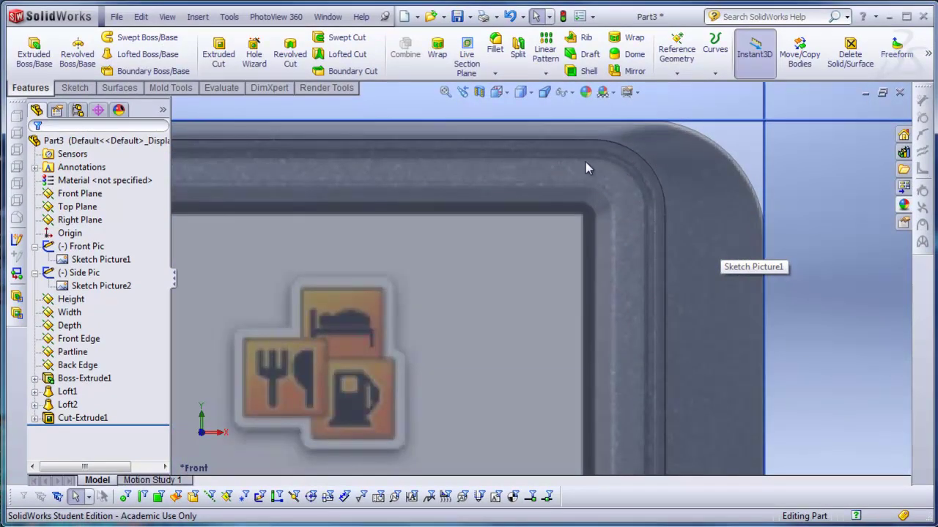
pyautogui.scroll(8, 547, 323)
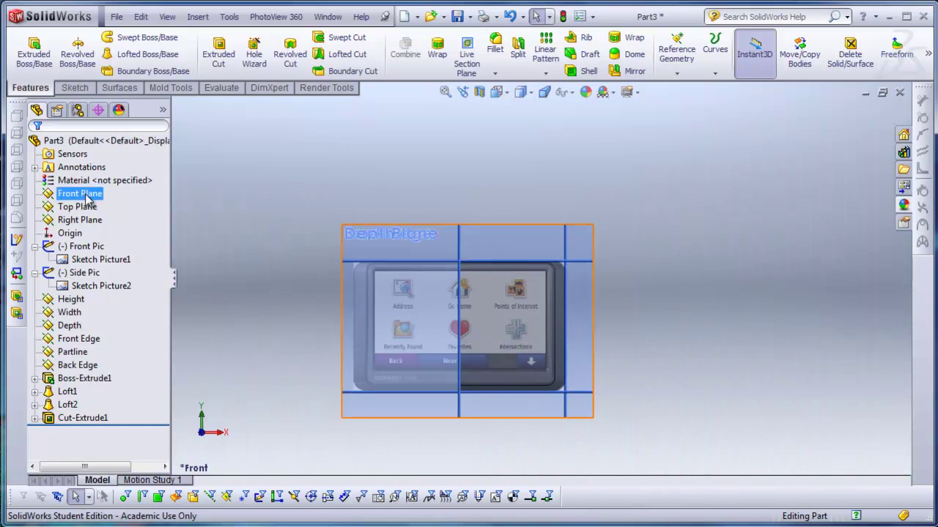
pyautogui.click(101, 173)
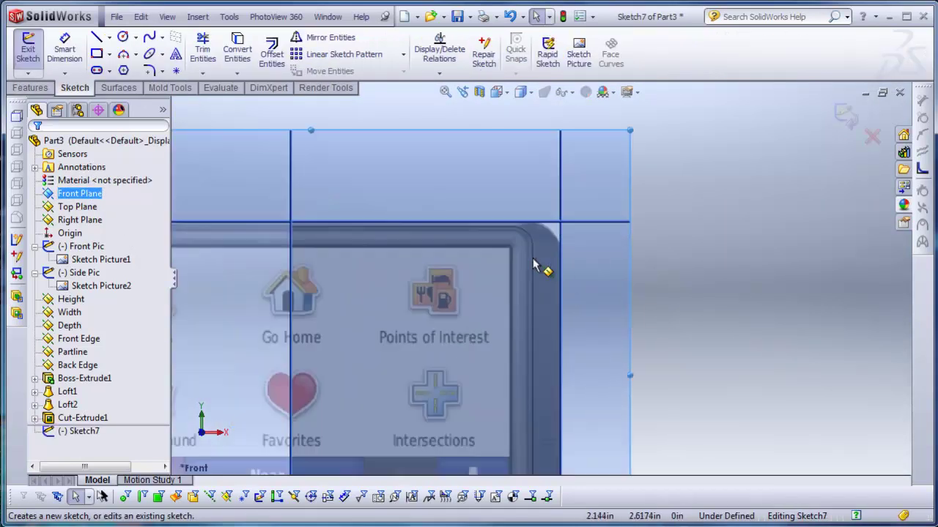
# Step: Select the front face's top, side and bottom outer edges and both rounded corners as the entities to offset
pyautogui.scroll(-4, 517, 253)
pyautogui.click(495, 209)
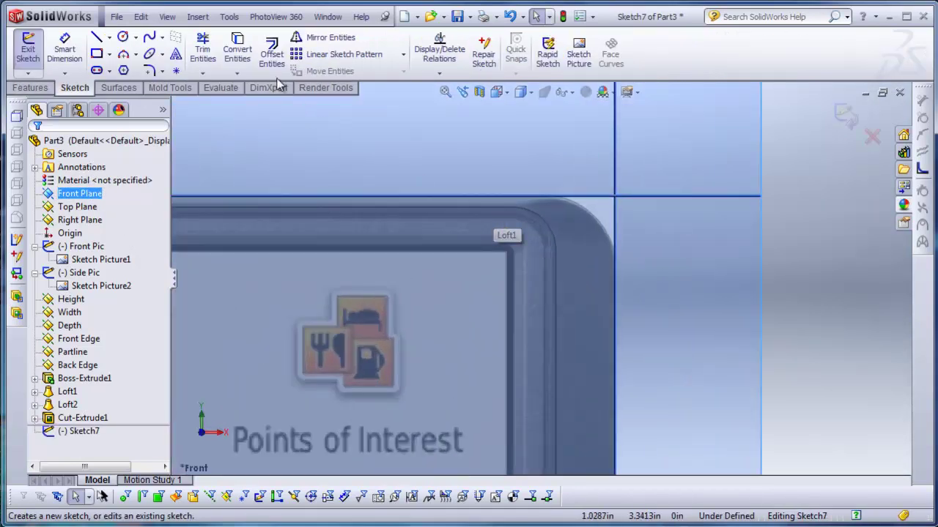
pyautogui.click(272, 53)
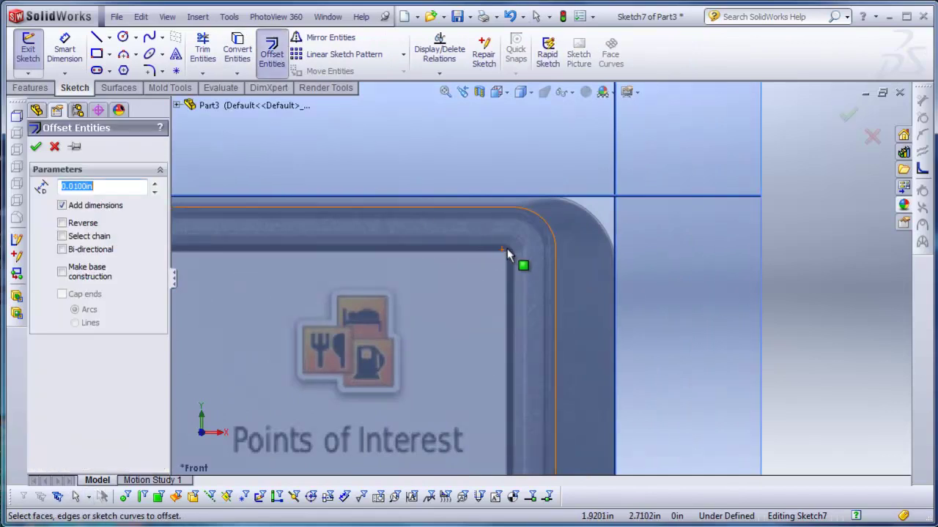
pyautogui.click(509, 210)
pyautogui.click(528, 211)
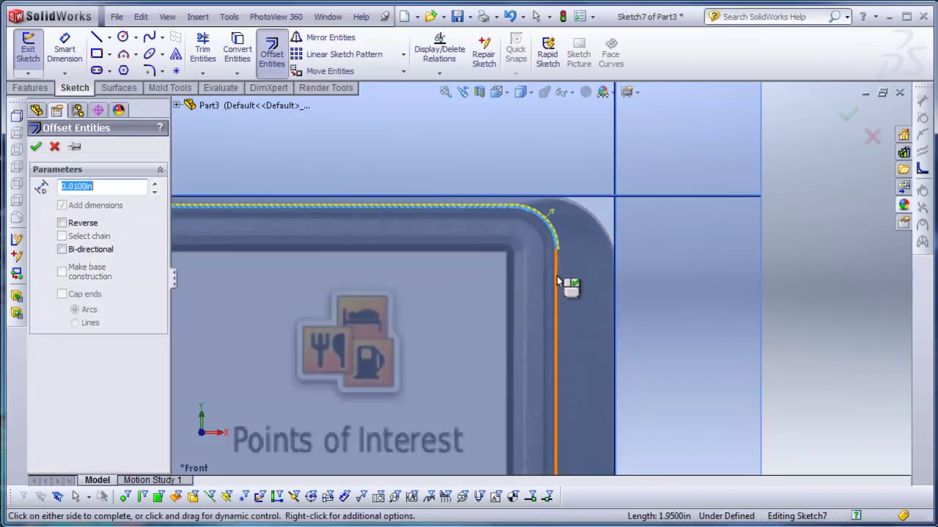
pyautogui.click(556, 273)
pyautogui.scroll(7, 564, 427)
pyautogui.scroll(-3, 503, 432)
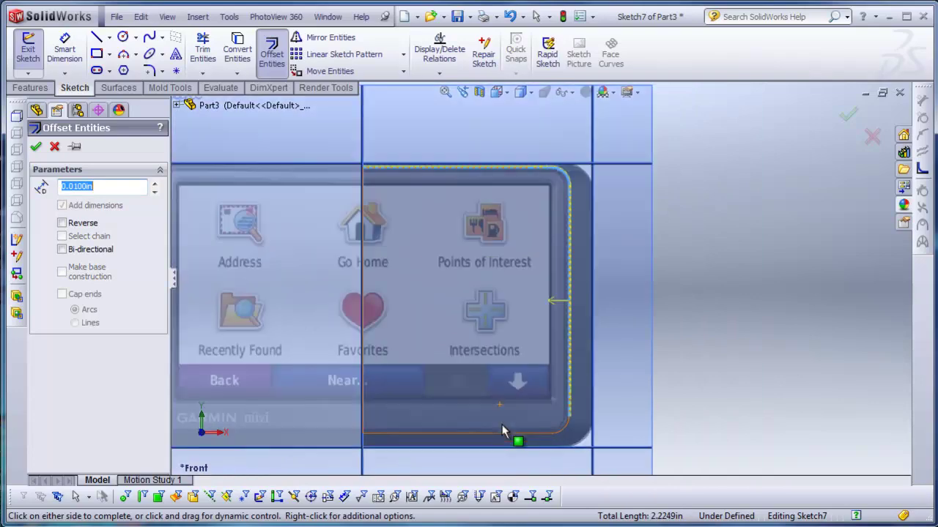
pyautogui.click(580, 421)
pyautogui.click(566, 429)
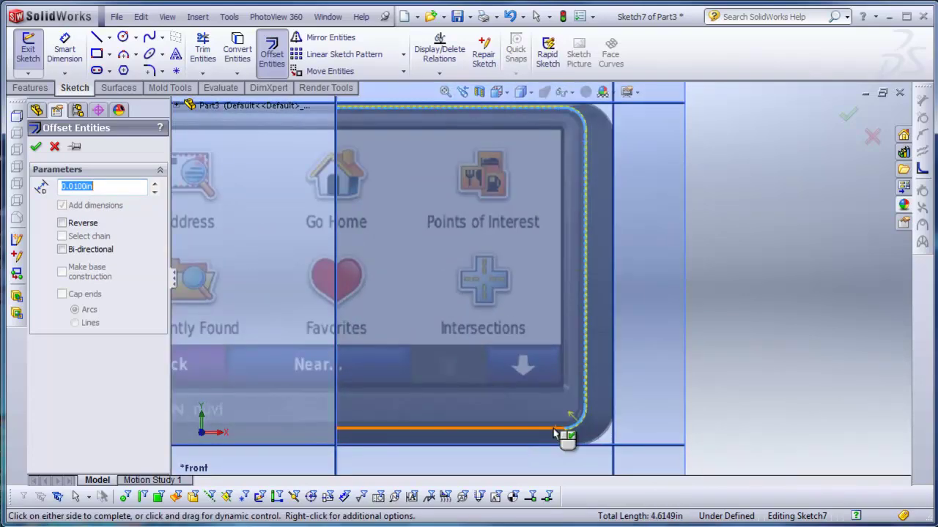
pyautogui.scroll(5, 561, 117)
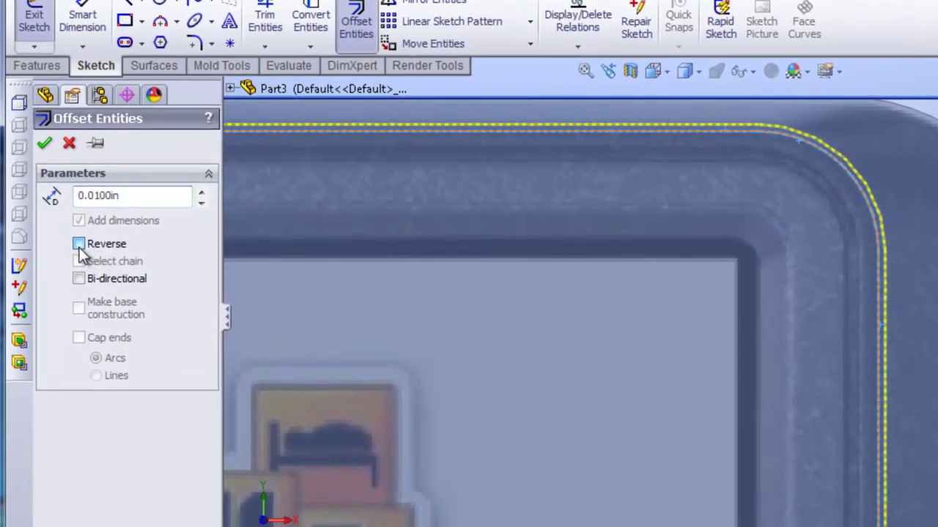
# Step: Reverse the offset inward, set its distance to .03 in and create the offset profile
pyautogui.click(78, 245)
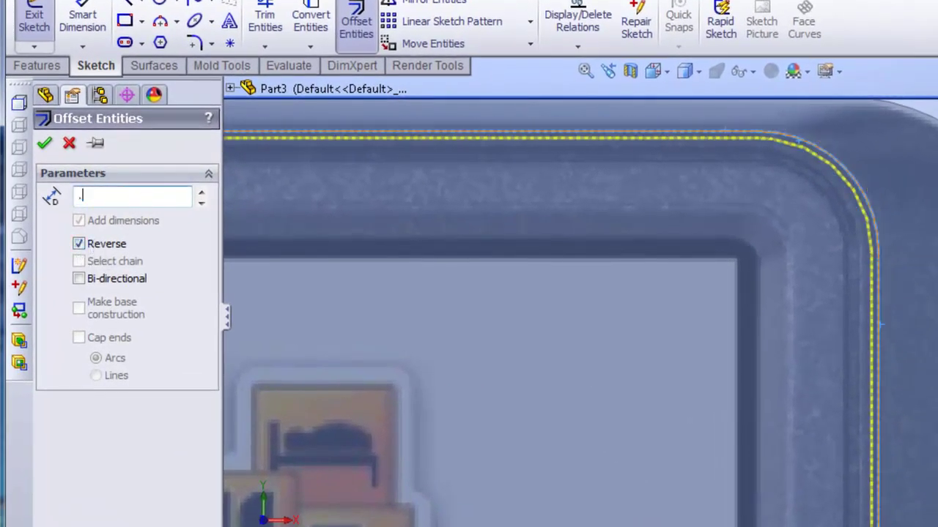
pyautogui.press('Return')
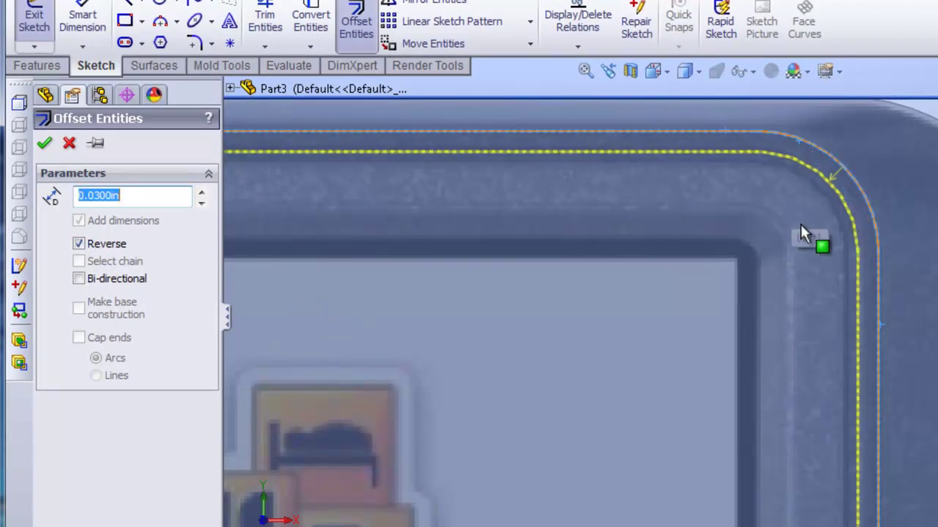
pyautogui.scroll(-5, 854, 207)
pyautogui.scroll(4, 714, 257)
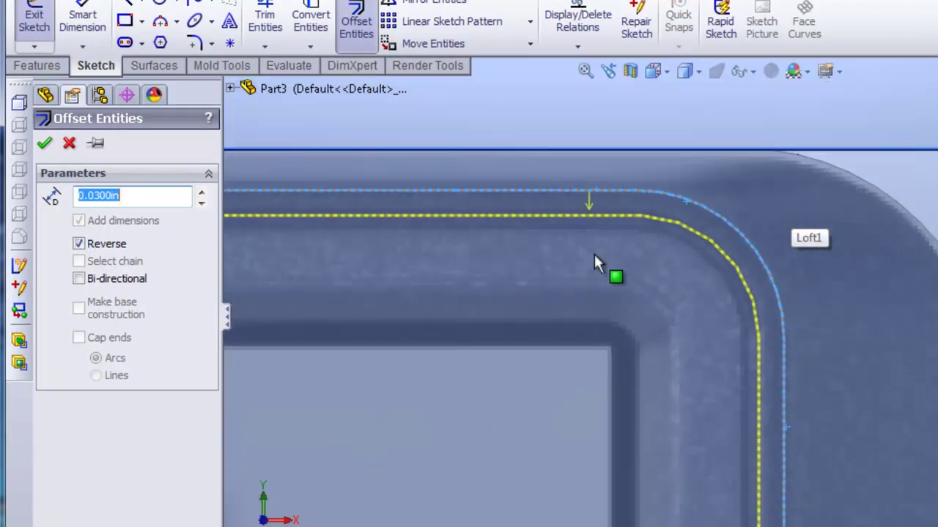
pyautogui.scroll(2, 605, 249)
pyautogui.scroll(3, 664, 285)
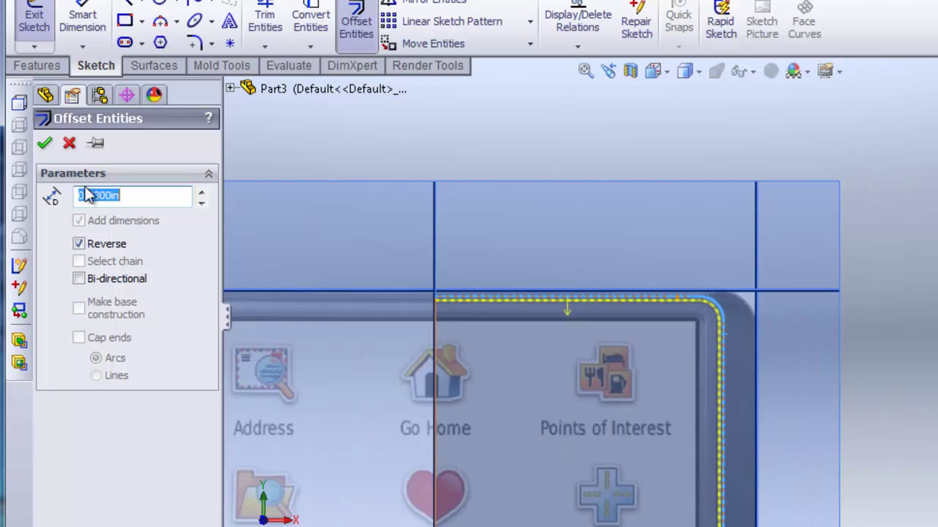
pyautogui.click(44, 144)
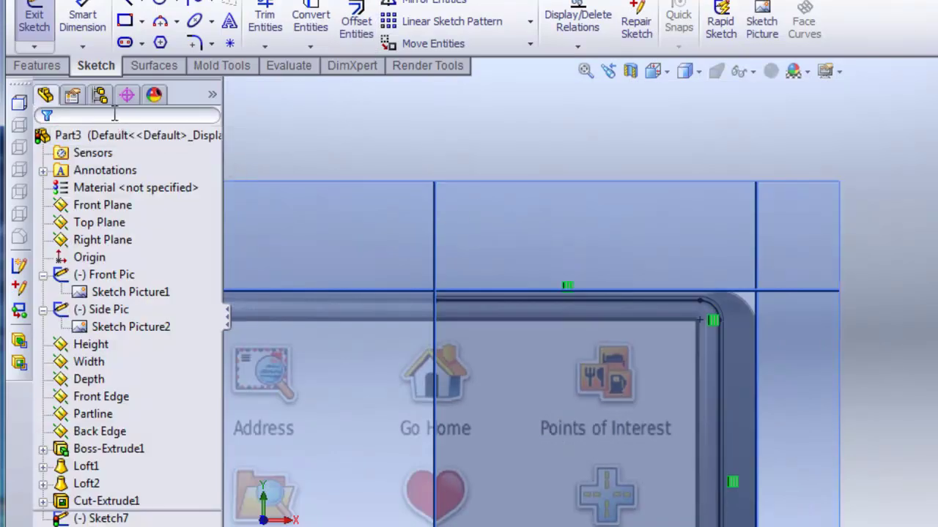
# Step: Set up an Extruded Cut of the offset profile as a one-direction thin feature with 0.02 in thickness
pyautogui.scroll(3, 580, 349)
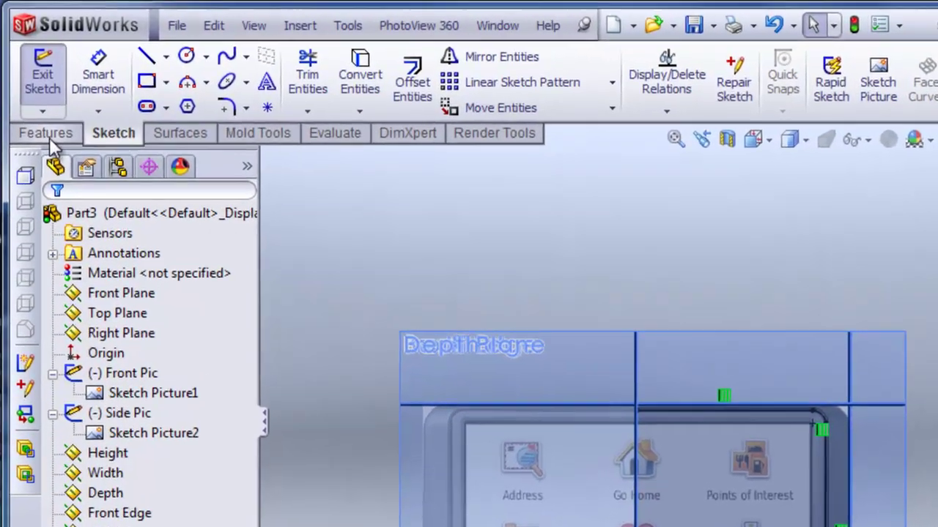
pyautogui.click(49, 137)
pyautogui.click(594, 176)
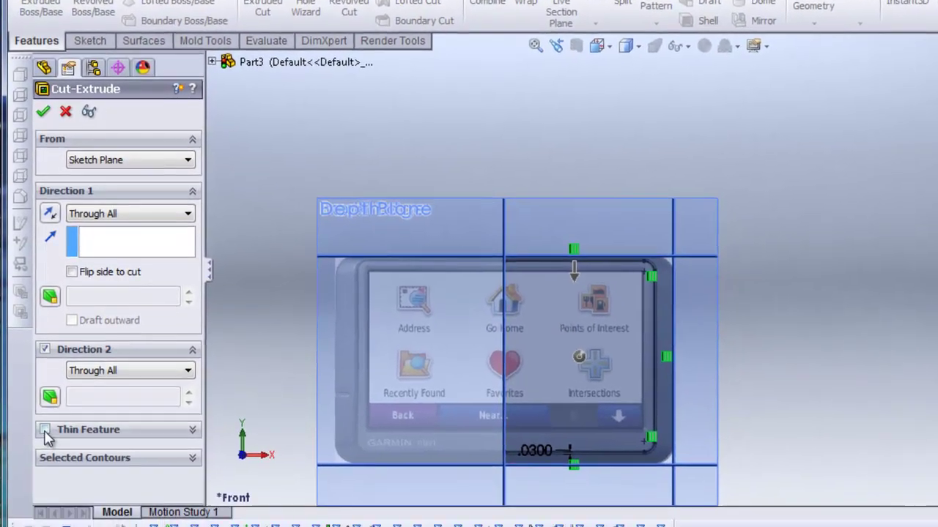
pyautogui.click(43, 477)
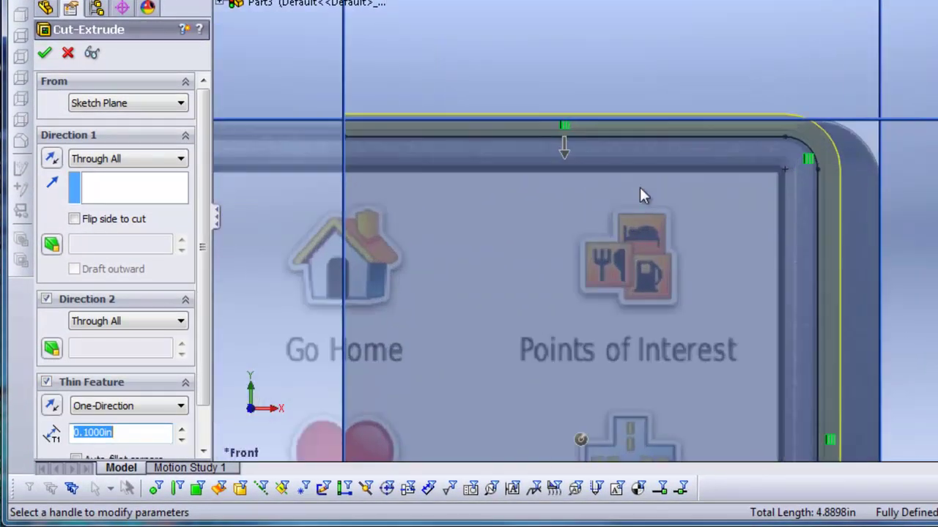
pyautogui.scroll(5, 701, 320)
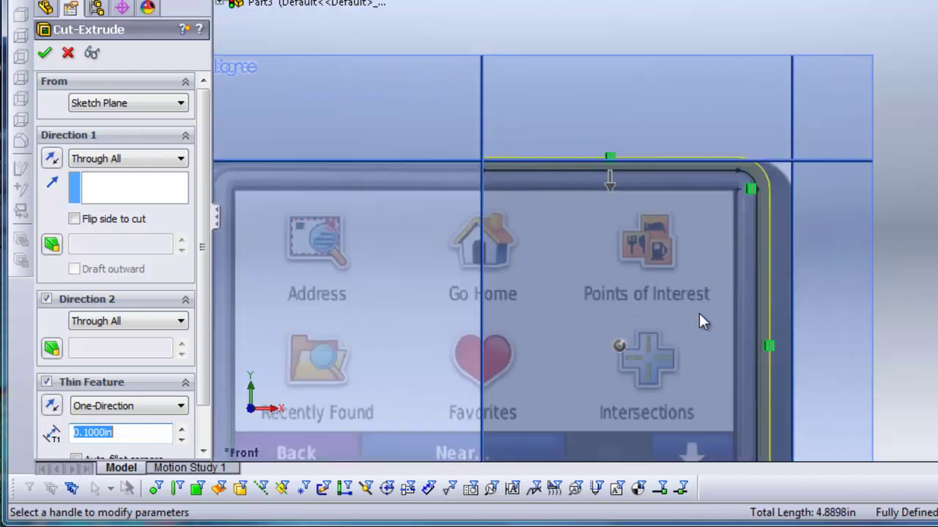
pyautogui.scroll(-6, 647, 364)
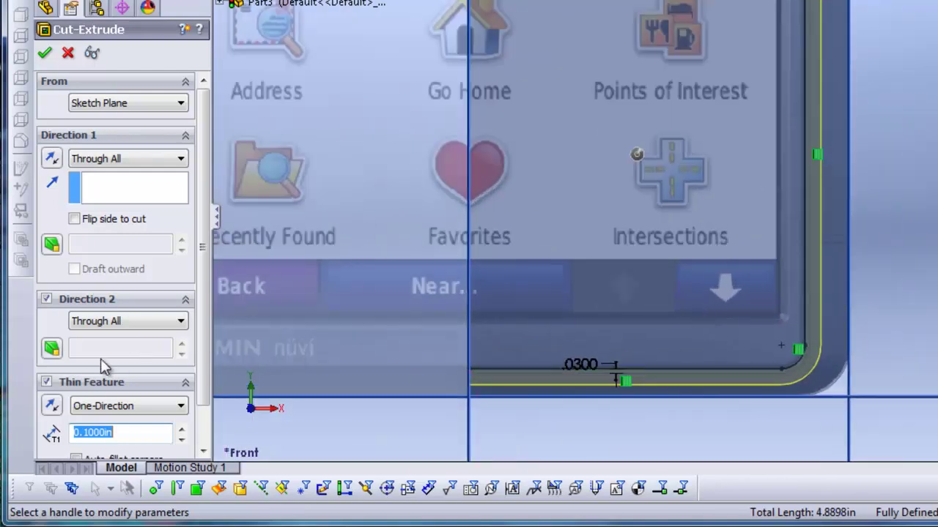
pyautogui.scroll(-2, 206, 358)
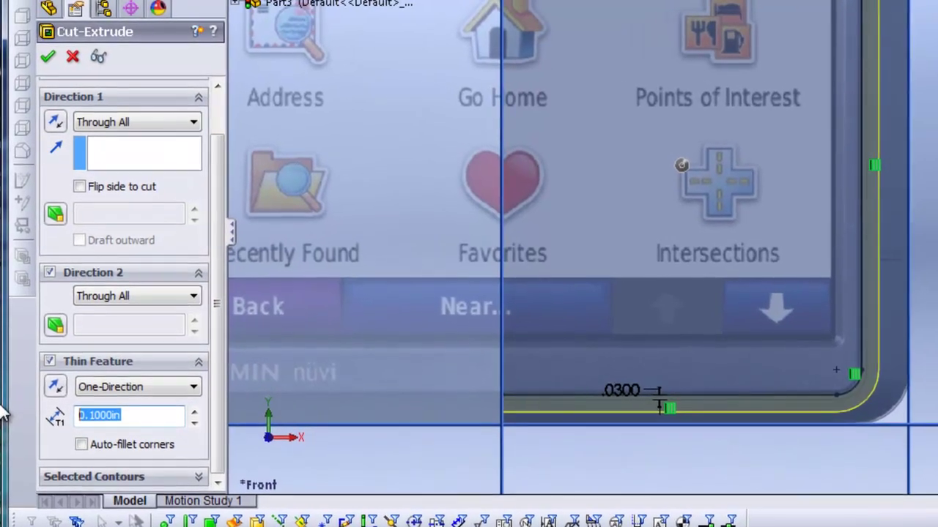
pyautogui.write('.')
pyautogui.scroll(5, 876, 48)
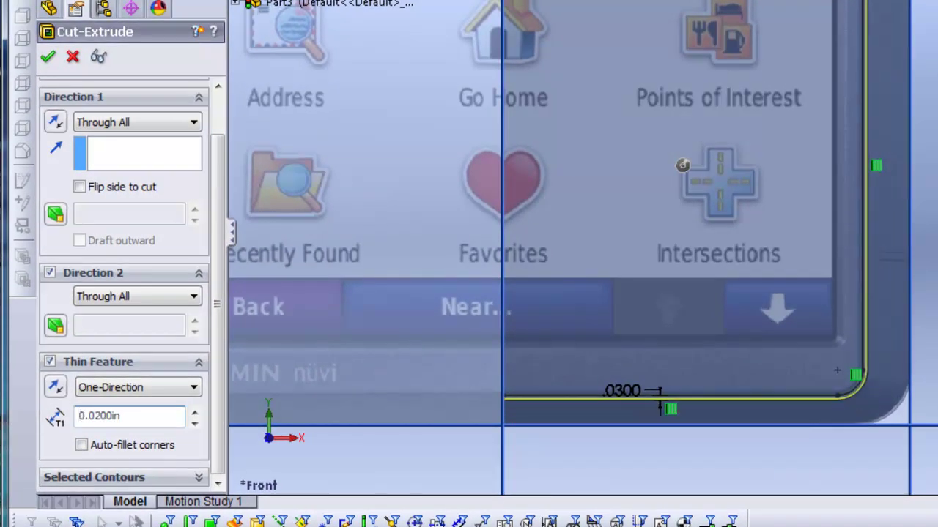
pyautogui.scroll(-5, 722, 172)
pyautogui.scroll(-4, 722, 172)
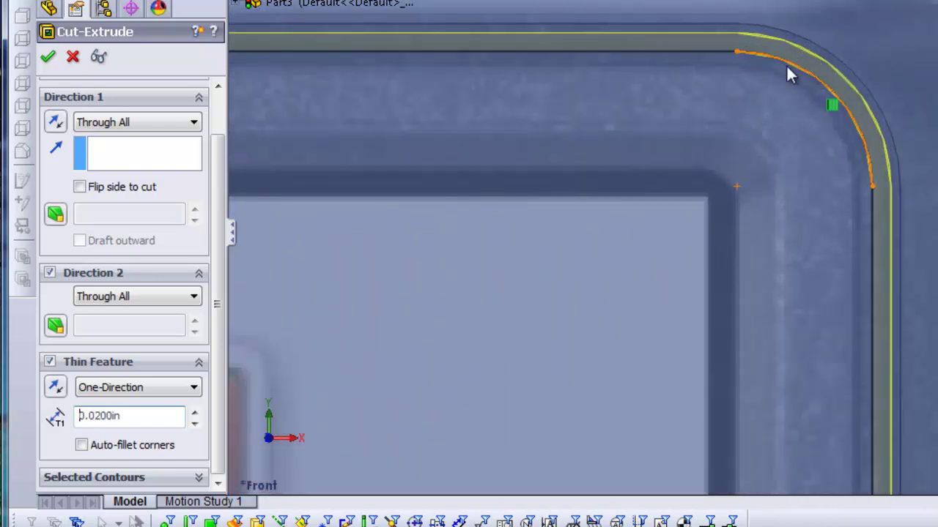
# Step: Reverse the thin wall inward and make the cut Blind, 0.01 in deep, with Direction 2 turned off
pyautogui.click(56, 387)
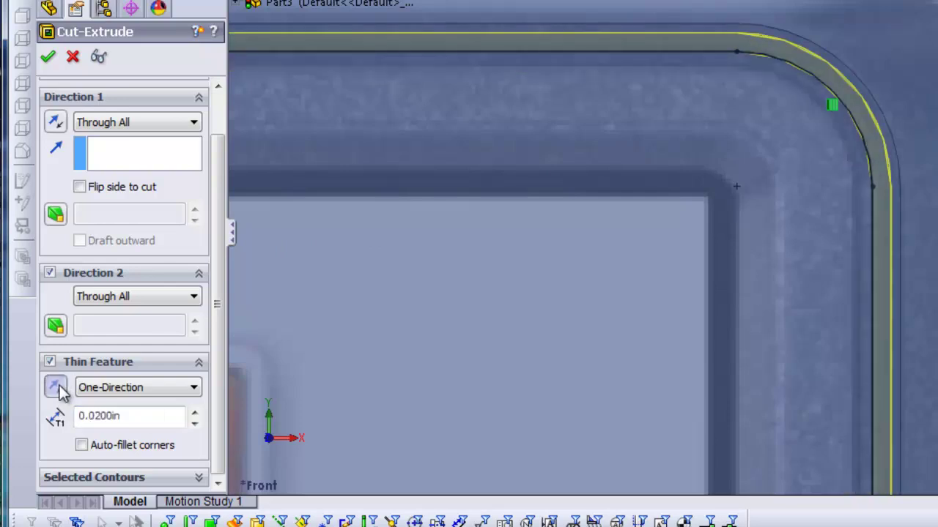
pyautogui.click(58, 388)
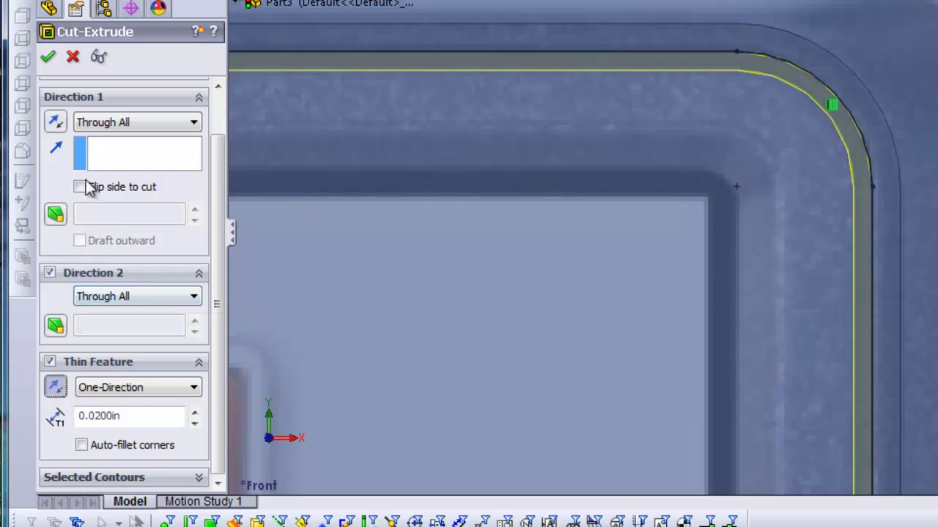
pyautogui.click(110, 125)
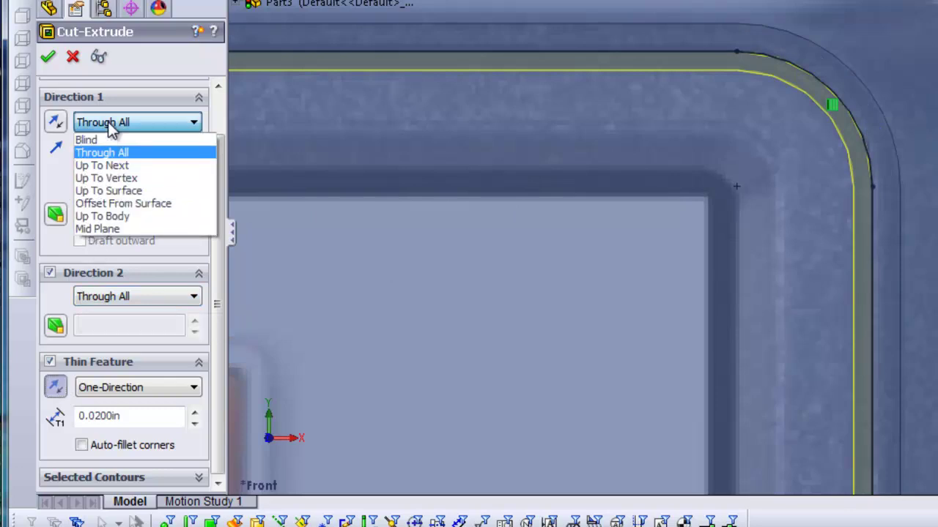
pyautogui.click(110, 140)
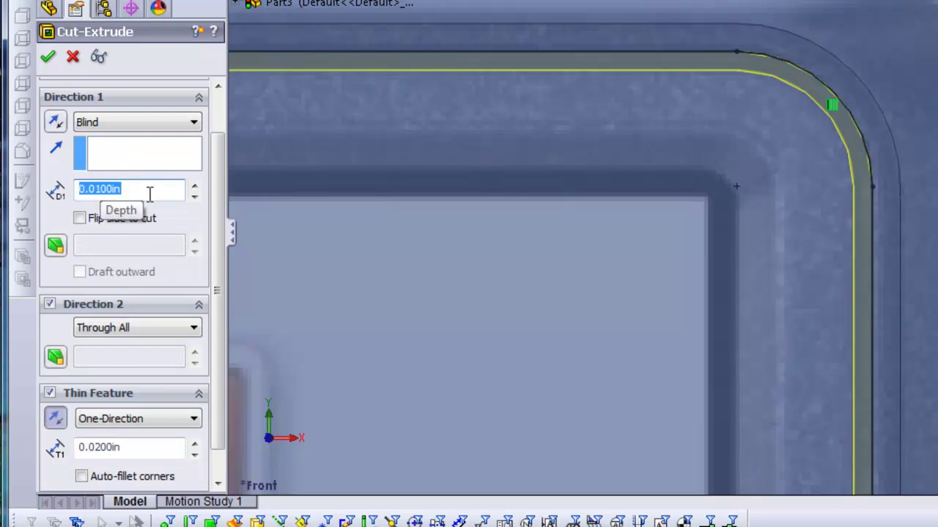
pyautogui.click(49, 305)
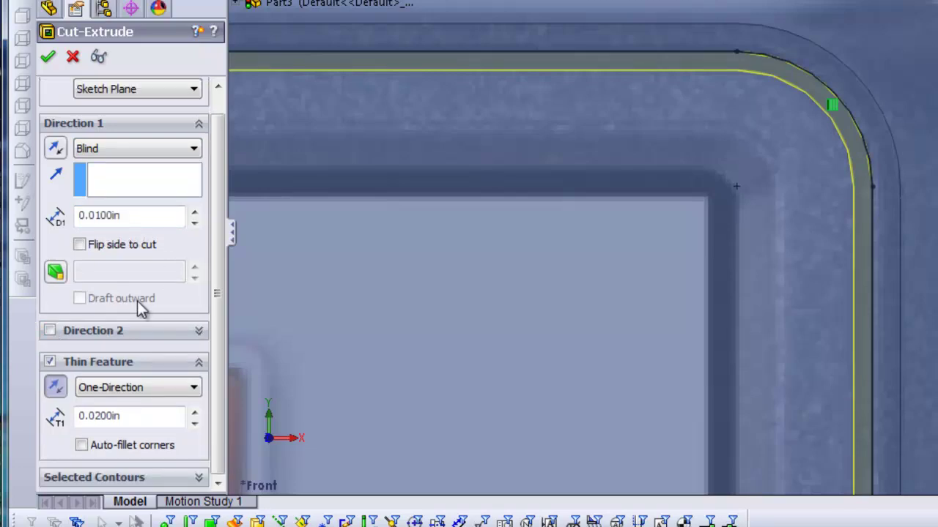
pyautogui.click(158, 213)
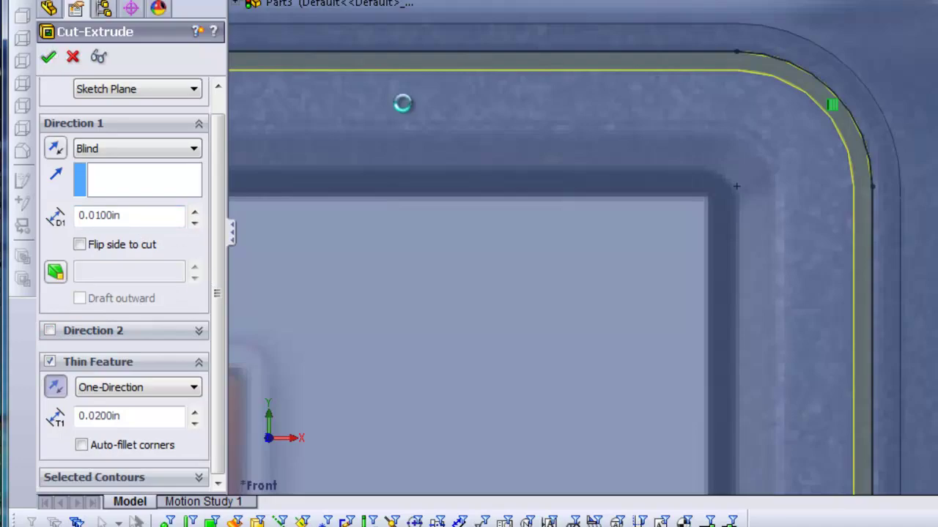
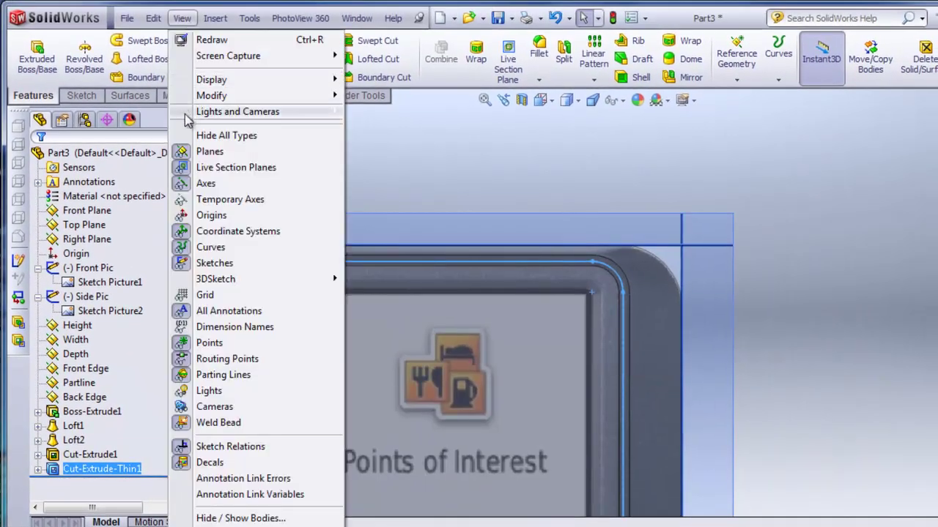
# Step: Hide the planes and sketch pictures and examine the thin groove around the front face and its rounded corner
pyautogui.middleClick(672, 365)
pyautogui.moveTo(753, 354); pyautogui.dragTo(763, 259, button='middle')
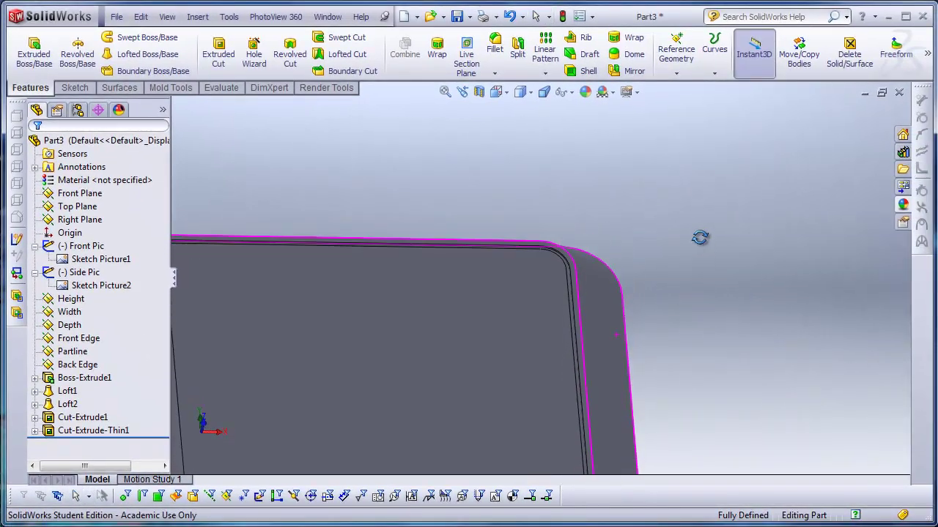
pyautogui.moveTo(699, 237); pyautogui.dragTo(607, 292, button='middle')
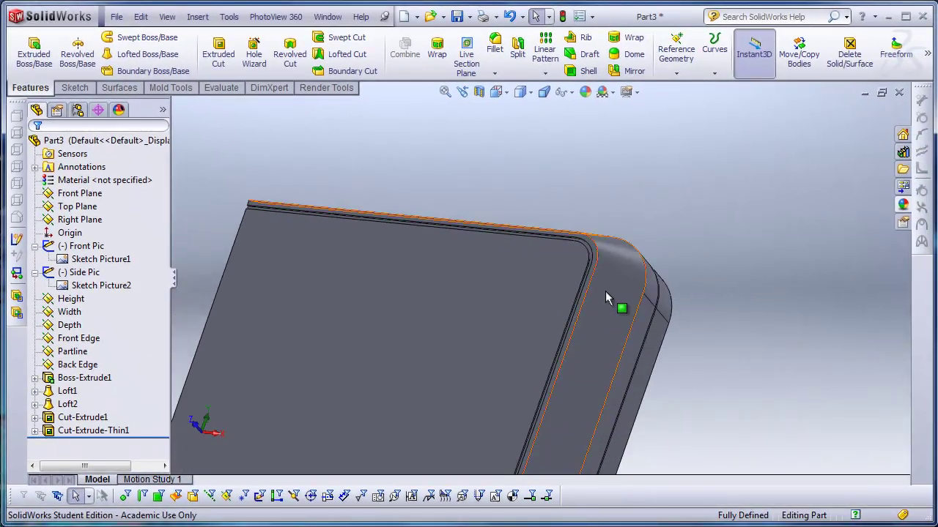
pyautogui.scroll(5, 602, 297)
pyautogui.scroll(-3, 598, 303)
pyautogui.scroll(-5, 517, 238)
pyautogui.moveTo(481, 268); pyautogui.dragTo(483, 203, button='middle')
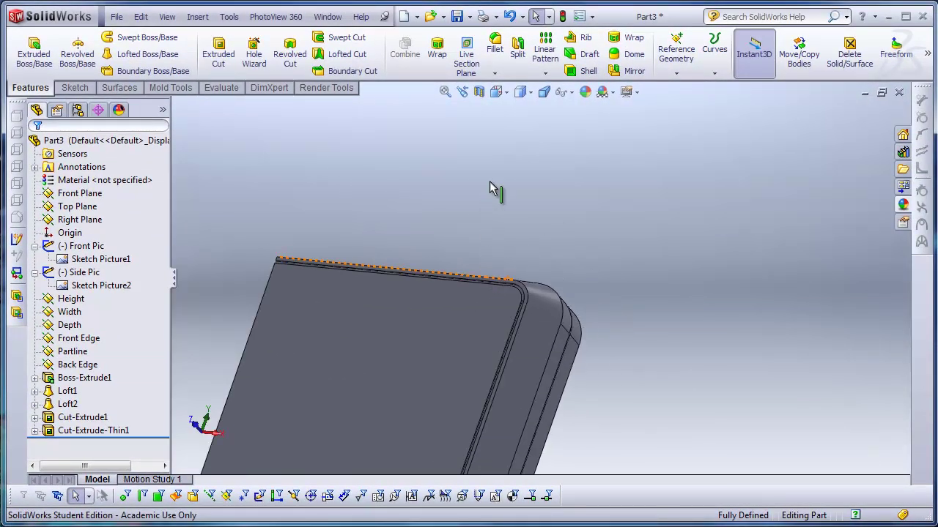
# Step: Start a new sketch on the Front Plane in front view with the planes and sketch pictures shown again
pyautogui.click(520, 91)
pyautogui.click(511, 124)
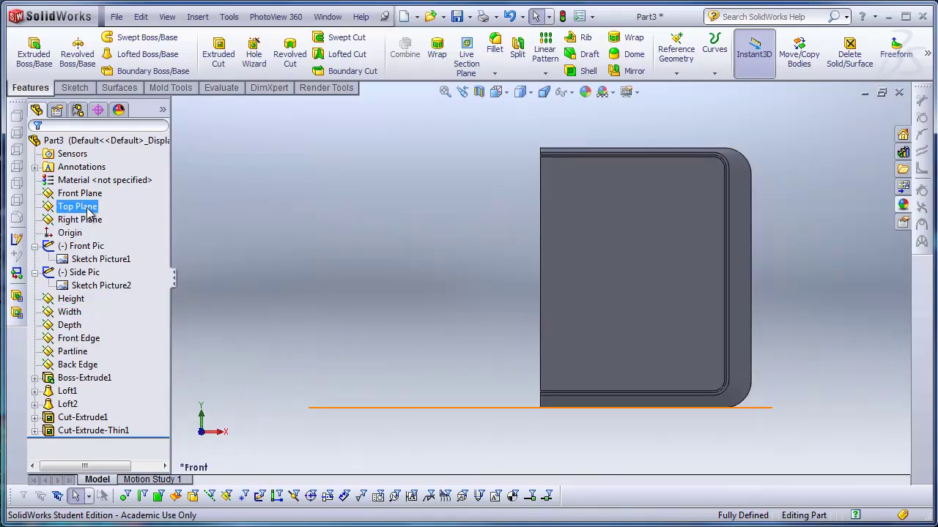
pyautogui.click(106, 194)
pyautogui.click(100, 178)
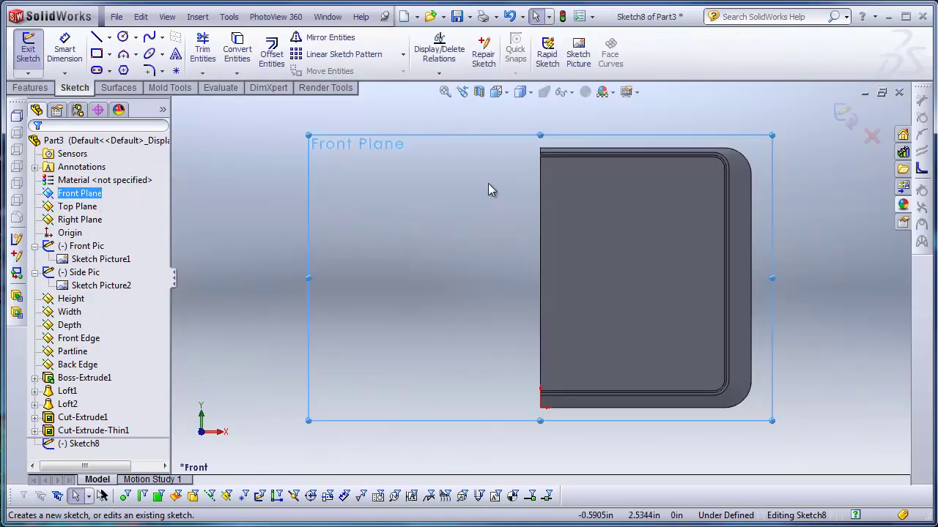
pyautogui.click(166, 17)
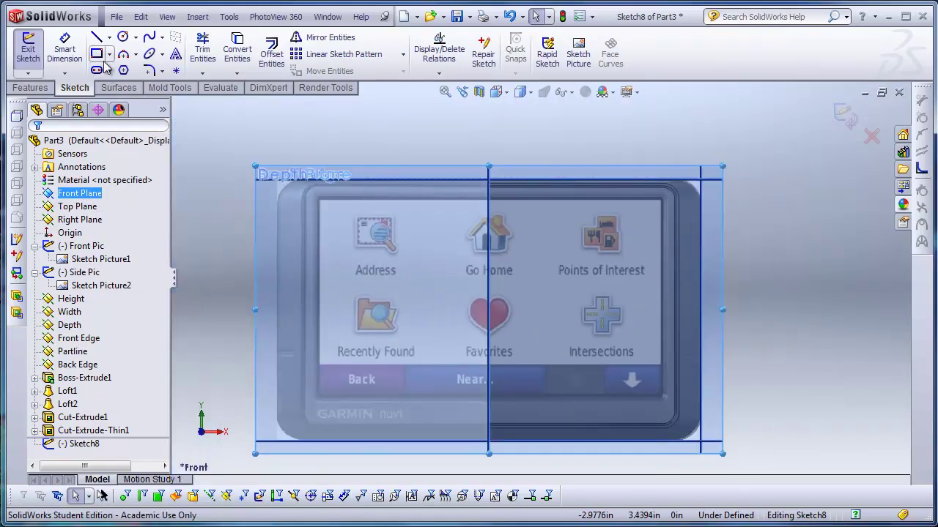
# Step: Sketch a corner rectangle about 1.99 by 2.34 in from the vertical centerline around the right half of the pictured screen
pyautogui.moveTo(789, 215)
pyautogui.mouseDown(button='right')
pyautogui.moveTo(776, 219)
pyautogui.moveTo(792, 267)
pyautogui.mouseUp(button='right')
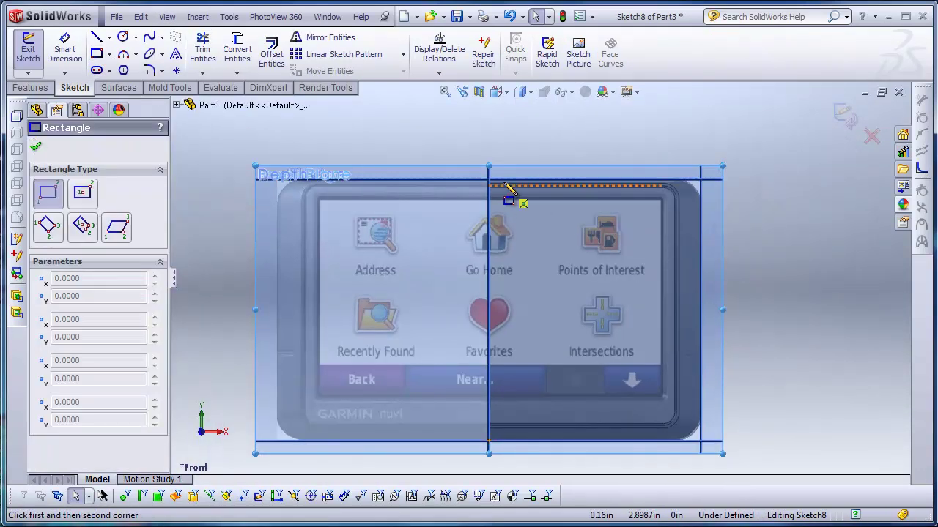
pyautogui.scroll(3, 550, 282)
pyautogui.scroll(-5, 575, 291)
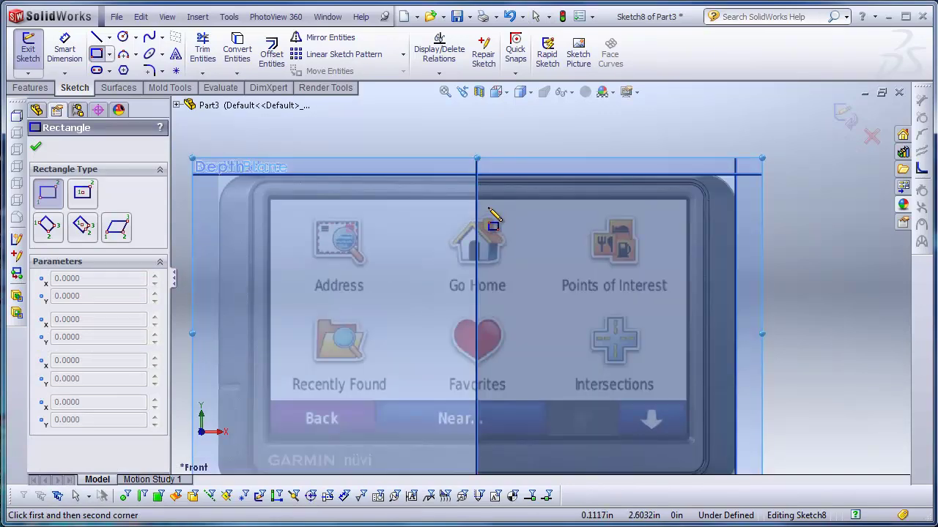
pyautogui.scroll(2, 612, 258)
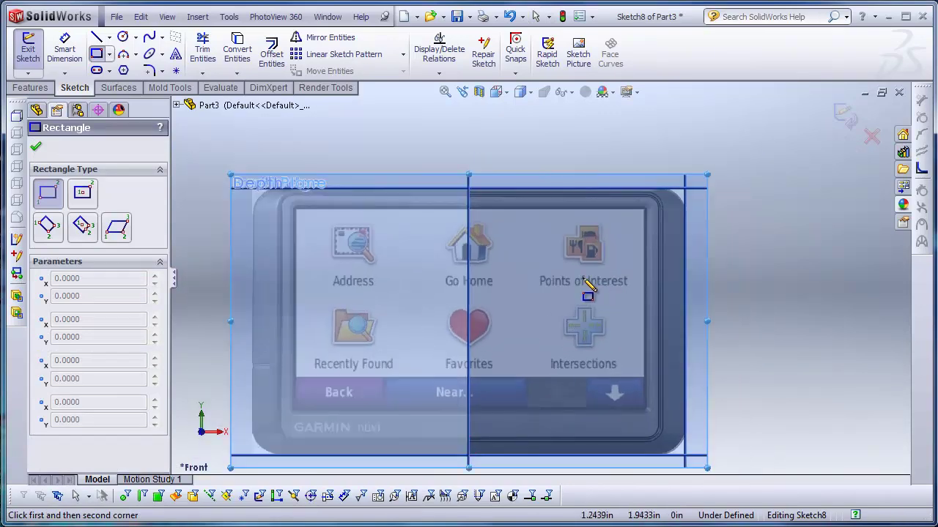
pyautogui.click(469, 205)
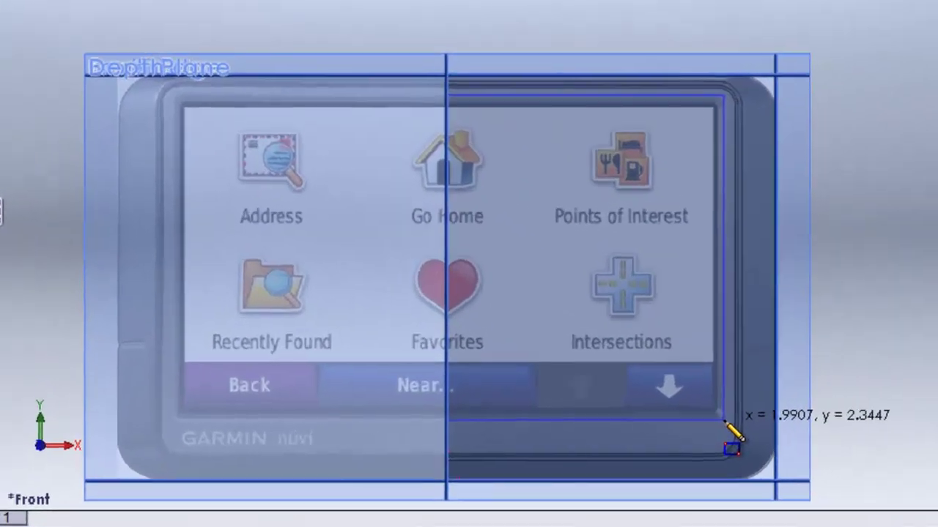
pyautogui.click(725, 422)
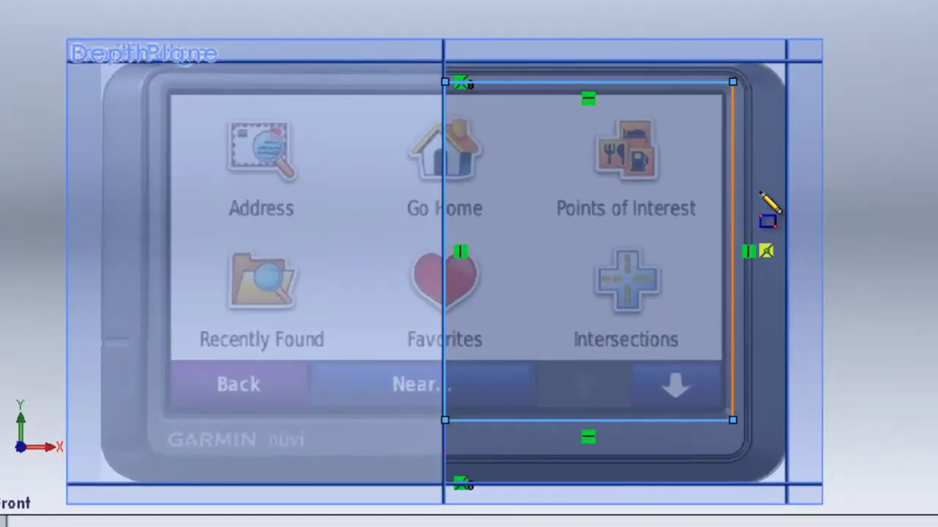
pyautogui.rightClick(858, 136)
pyautogui.click(898, 135)
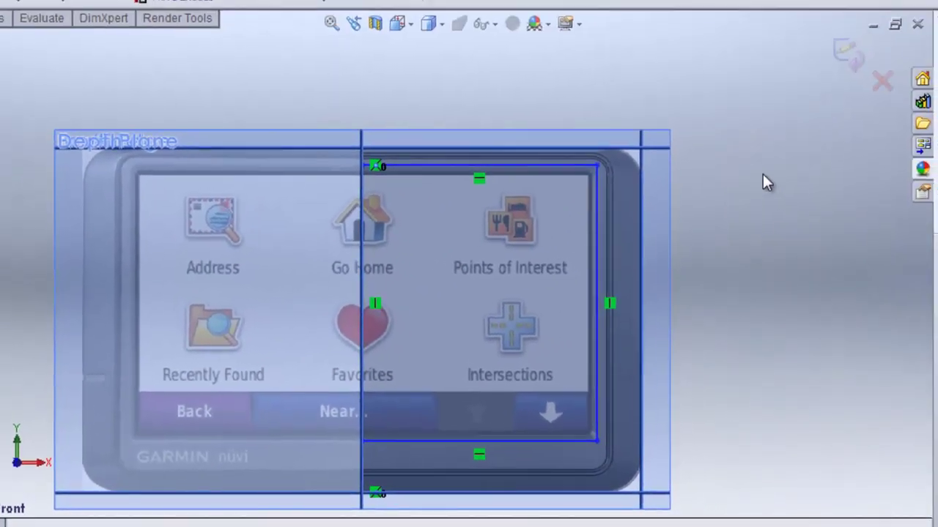
# Step: Dimension the rectangle's top edge 0.15 in below the upper horizontal reference plane
pyautogui.scroll(-2, 594, 194)
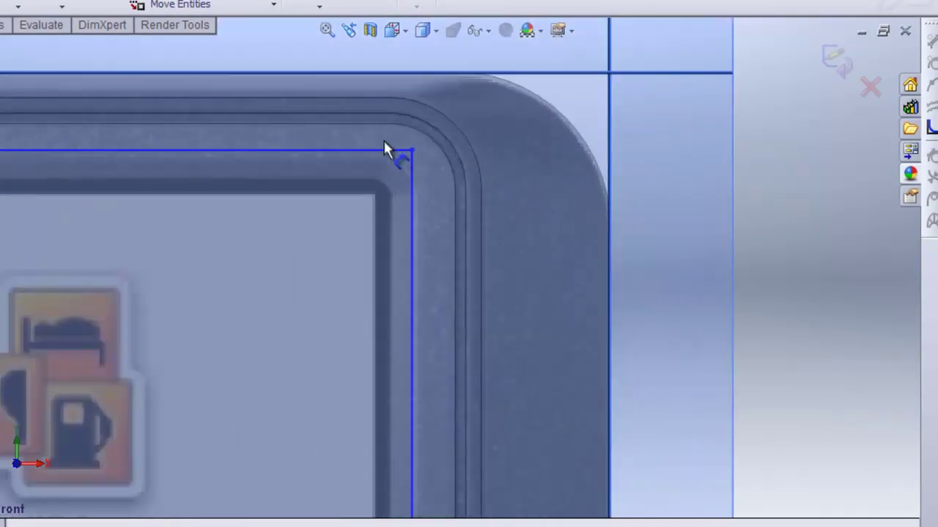
pyautogui.click(374, 156)
pyautogui.scroll(2, 634, 233)
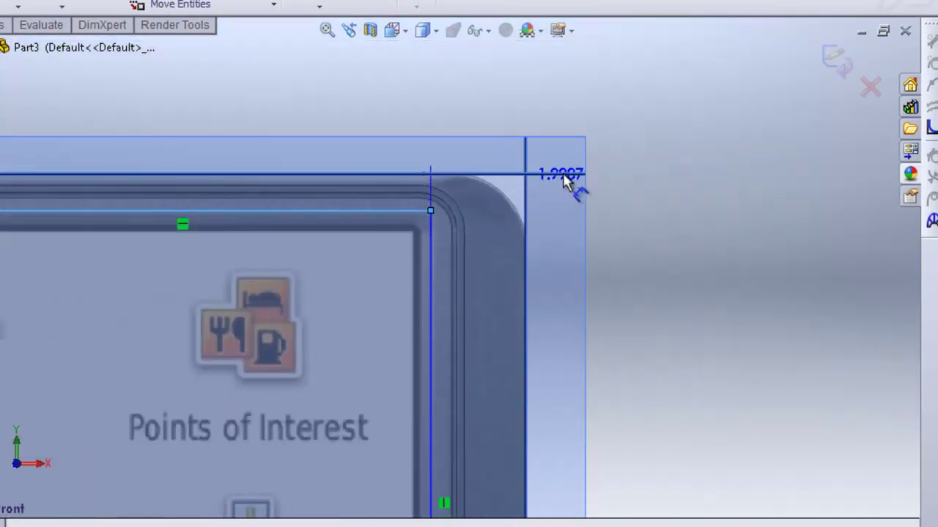
pyautogui.click(562, 176)
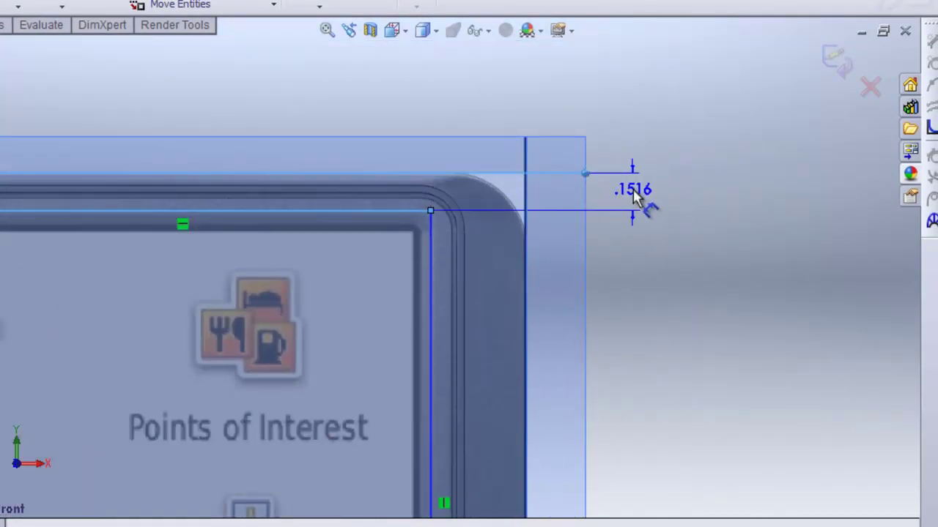
pyautogui.click(633, 189)
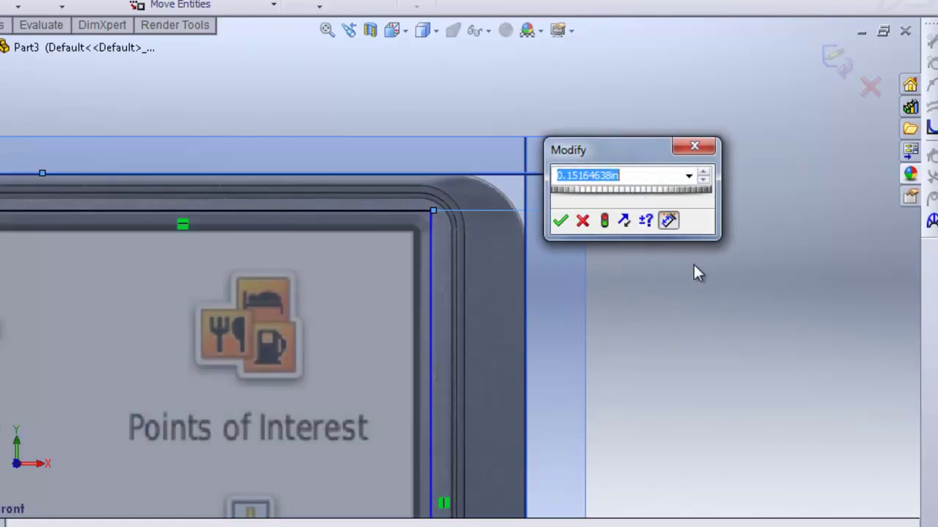
pyautogui.write('.15')
pyautogui.press('Return')
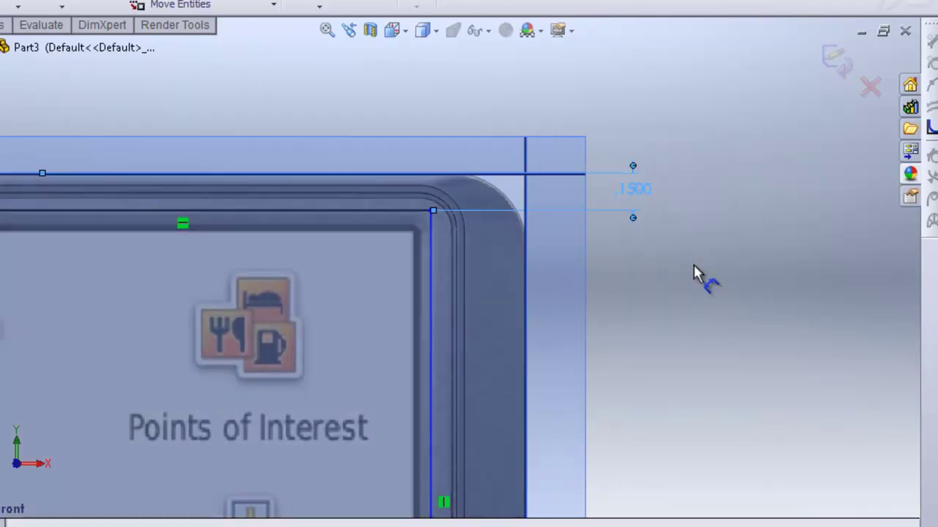
# Step: Dimension the rectangle's right edge 0.38 in from the vertical reference plane at the device's right side
pyautogui.click(429, 278)
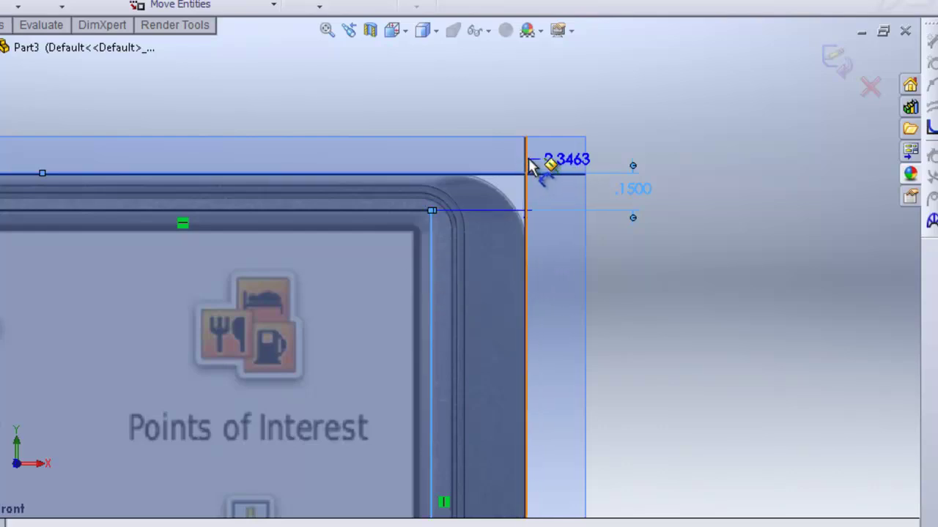
pyautogui.click(529, 167)
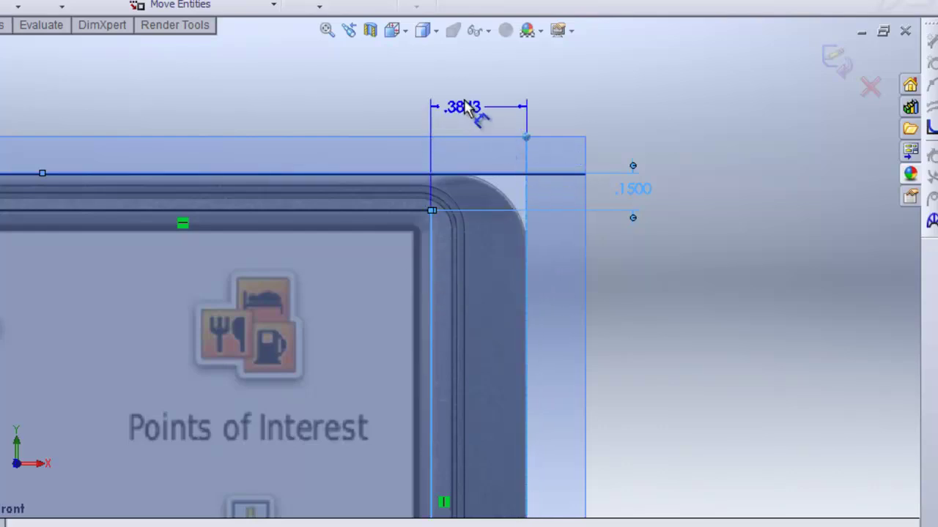
pyautogui.click(474, 95)
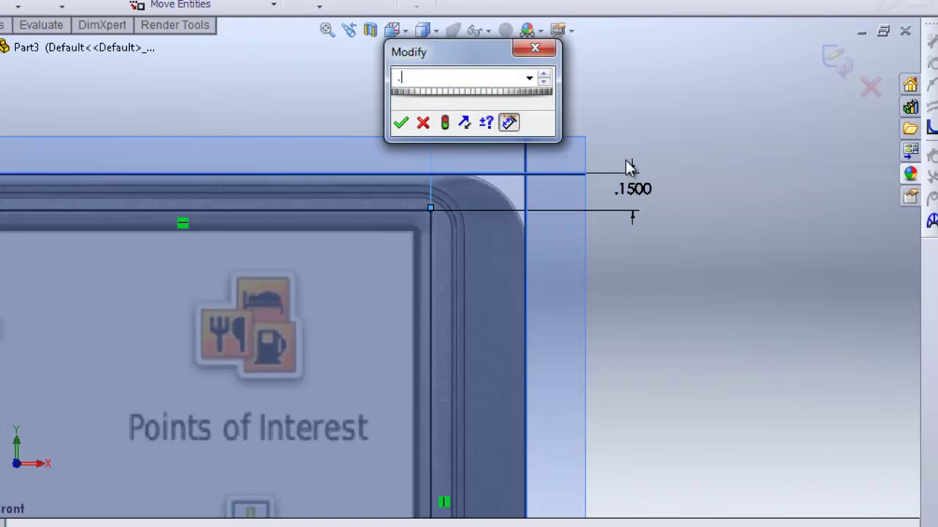
pyautogui.write('.38')
pyautogui.press('Return')
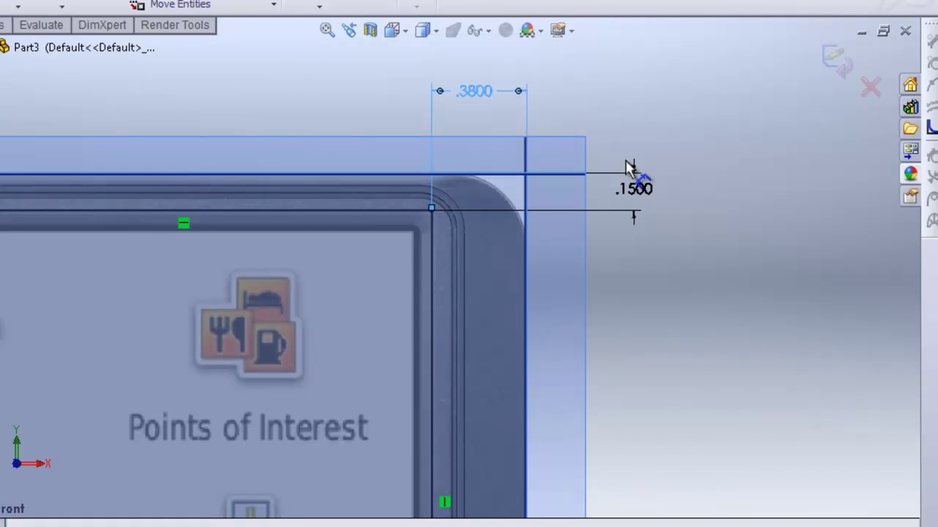
# Step: Dimension the rectangle's bottom edge 0.45 in above the horizontal plane at the device's base
pyautogui.scroll(8, 497, 317)
pyautogui.scroll(-4, 439, 411)
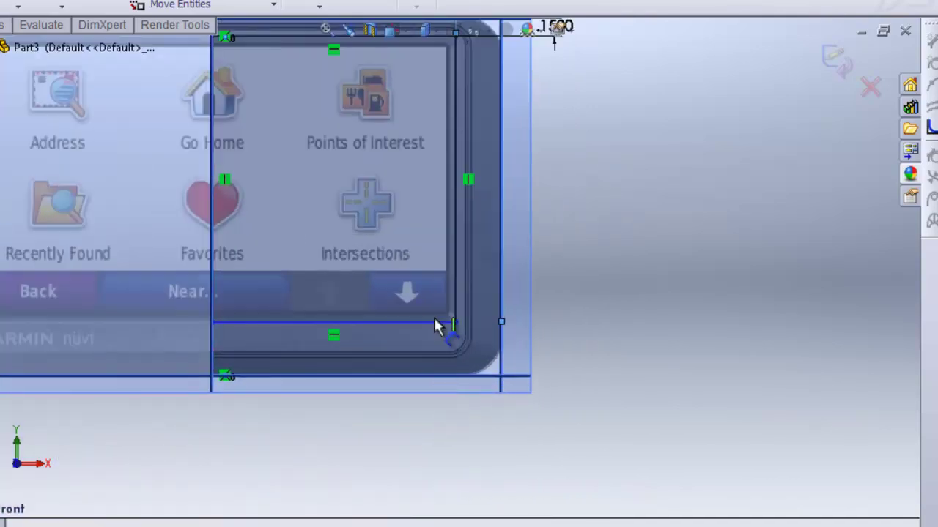
pyautogui.click(446, 329)
pyautogui.click(529, 379)
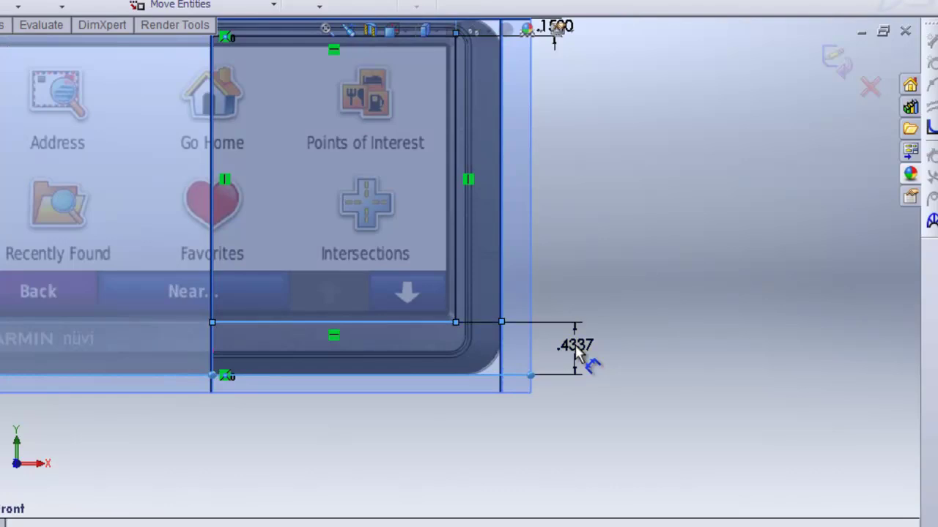
pyautogui.click(578, 351)
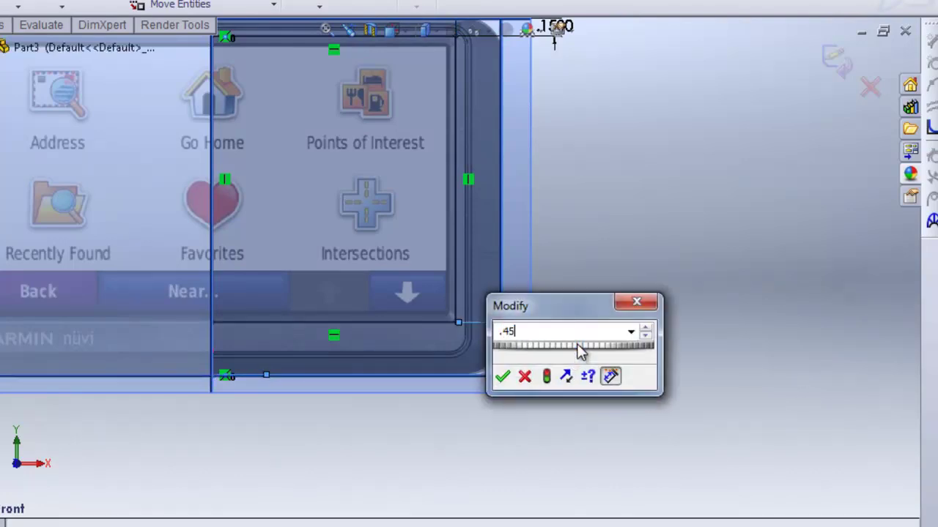
pyautogui.write('.45')
pyautogui.press('Return')
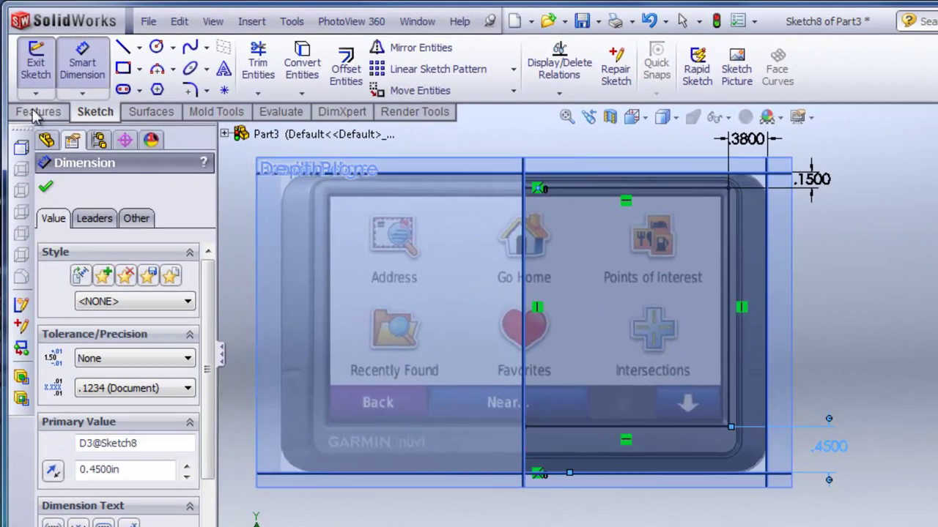
# Step: Cut the screen rectangle into the body with a Blind Extruded Cut 0.09 in deep
pyautogui.click(37, 112)
pyautogui.click(278, 69)
pyautogui.moveTo(908, 333); pyautogui.dragTo(861, 194, button='middle')
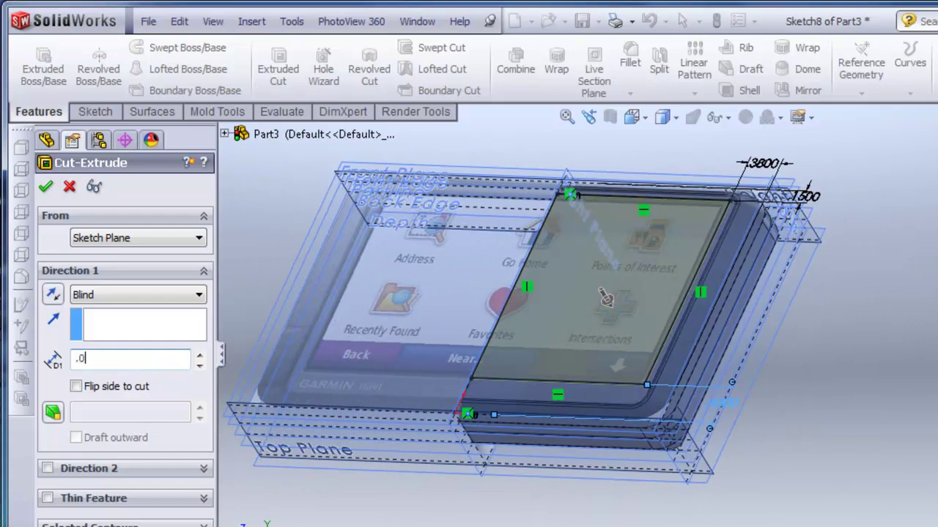
pyautogui.press('Return')
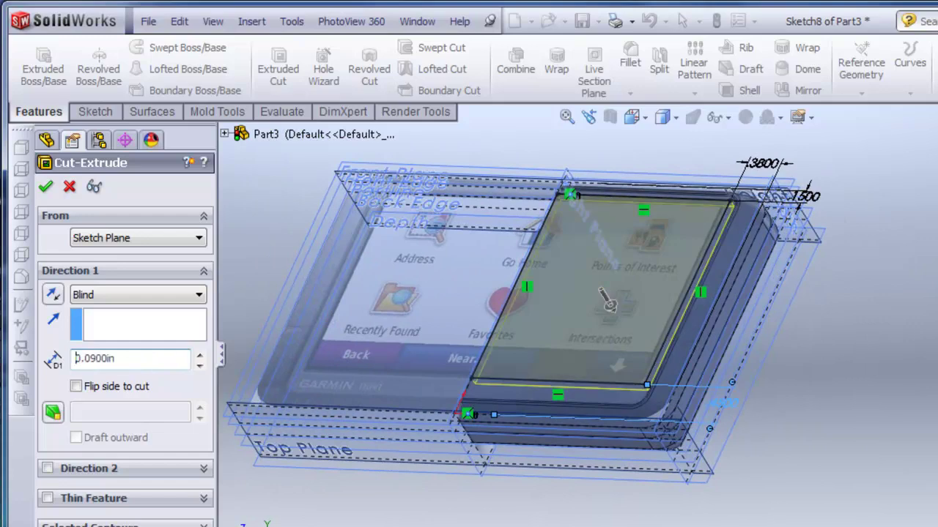
pyautogui.click(48, 188)
# Step: Hide the planes and sketch pictures and examine the walls of the new screen pocket
pyautogui.click(211, 22)
pyautogui.click(261, 157)
pyautogui.moveTo(718, 367)
pyautogui.mouseDown(button='middle')
pyautogui.moveTo(765, 377)
pyautogui.moveTo(858, 367)
pyautogui.moveTo(832, 316)
pyautogui.moveTo(749, 236)
pyautogui.moveTo(843, 283)
pyautogui.moveTo(838, 339)
pyautogui.moveTo(835, 272)
pyautogui.mouseUp(button='middle')
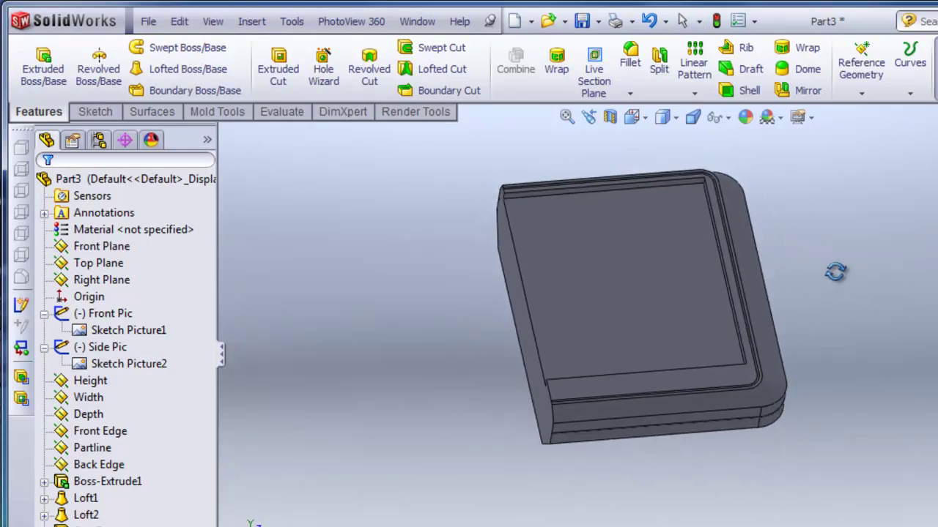
pyautogui.scroll(-3, 585, 153)
pyautogui.middleClick(698, 323)
pyautogui.moveTo(698, 322); pyautogui.dragTo(748, 314, button='middle')
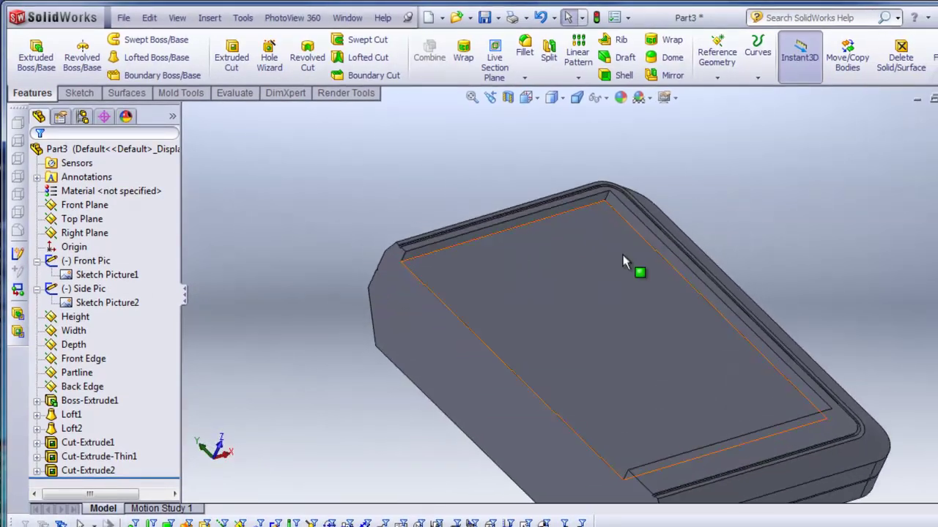
pyautogui.scroll(-3, 623, 262)
pyautogui.scroll(5, 619, 350)
# Step: Start a neutral-plane Draft with the Front Plane as the neutral plane
pyautogui.click(546, 117)
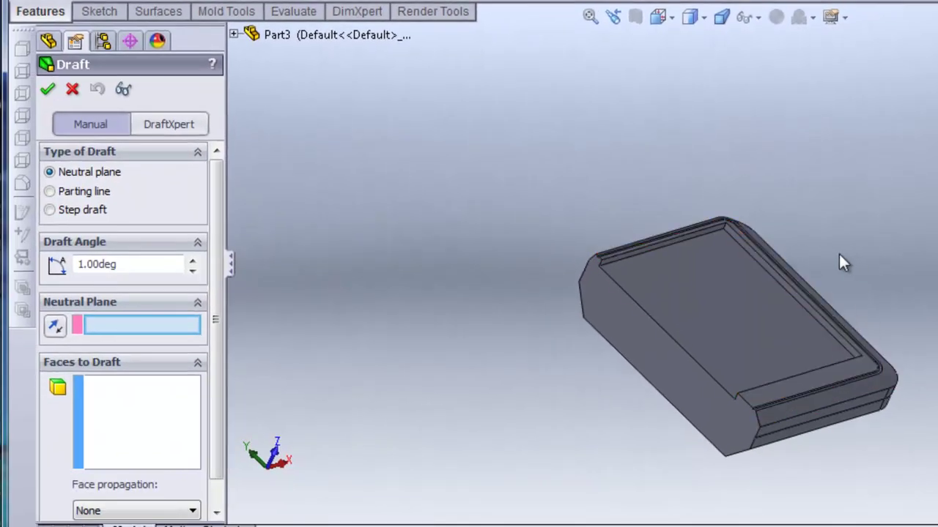
pyautogui.scroll(-3, 733, 264)
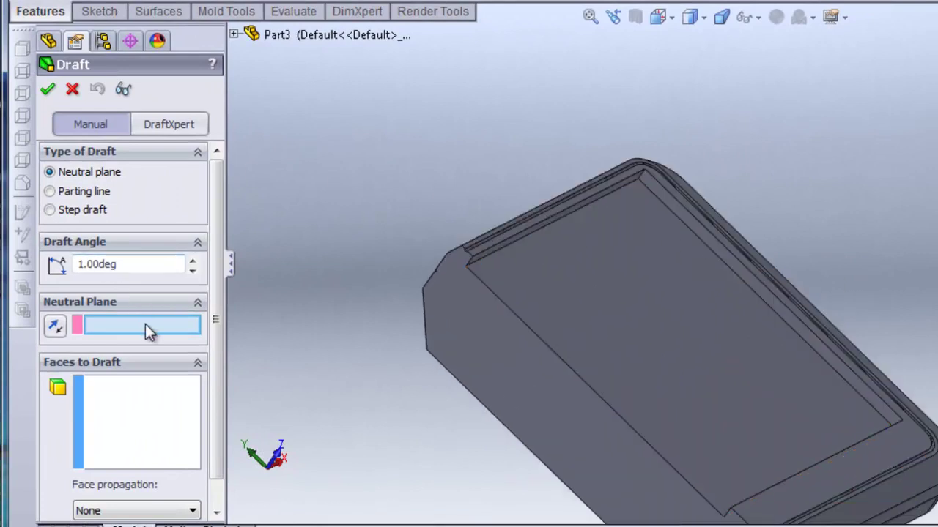
pyautogui.click(234, 34)
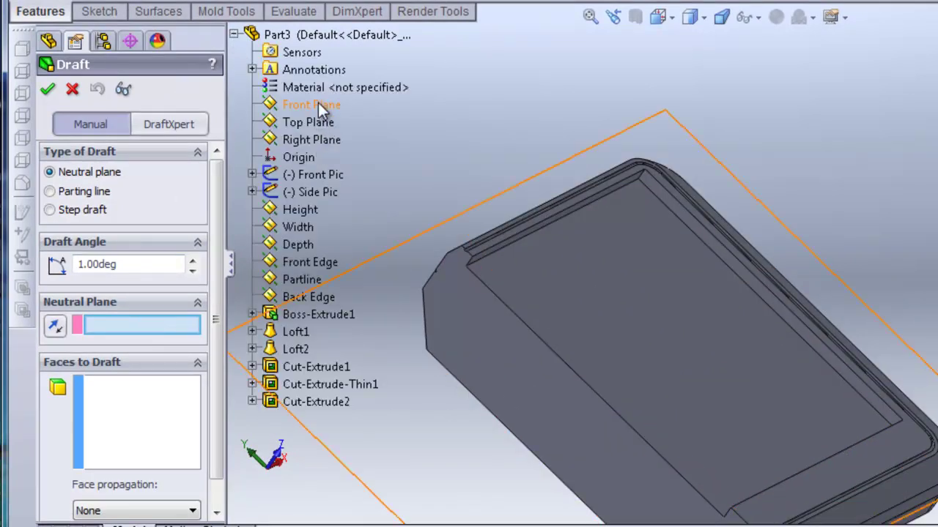
pyautogui.click(318, 105)
pyautogui.scroll(-5, 607, 224)
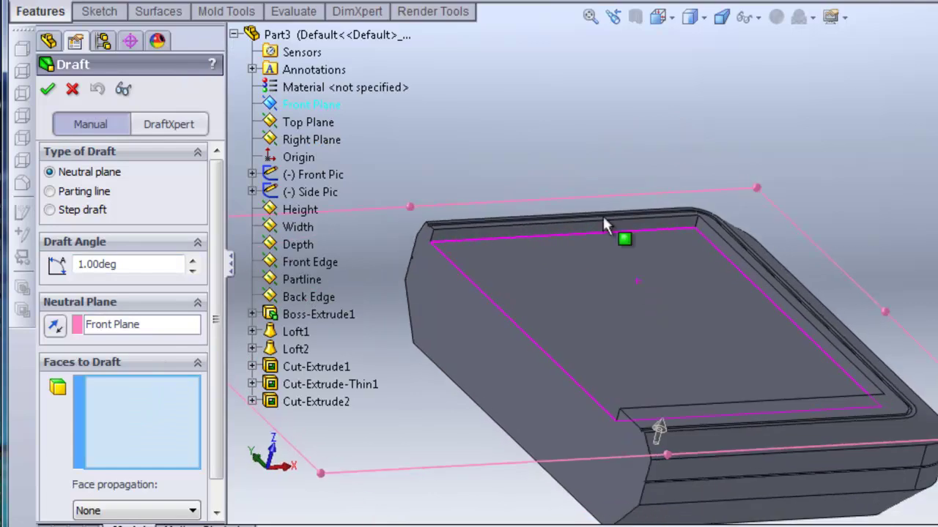
# Step: Choose the top, right and bottom side walls of the screen pocket as the faces to draft
pyautogui.click(688, 234)
pyautogui.click(724, 258)
pyautogui.scroll(3, 722, 381)
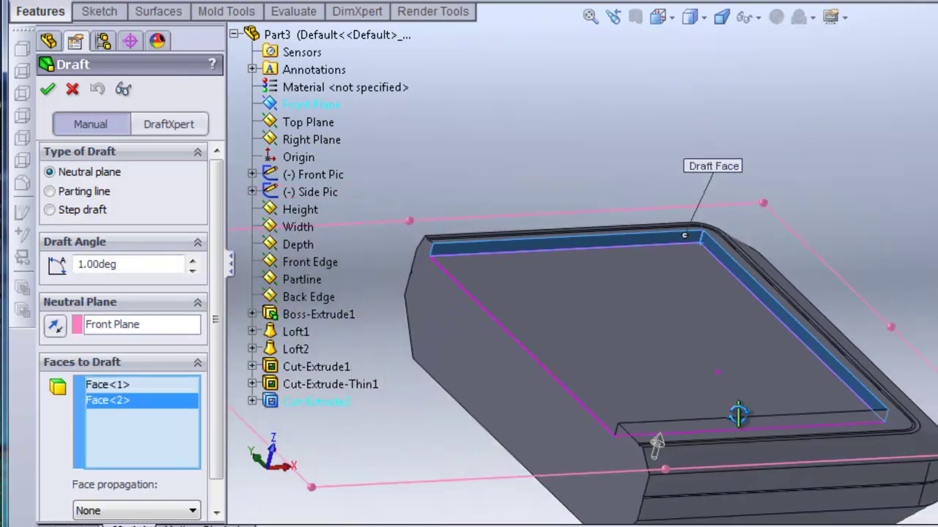
pyautogui.moveTo(722, 387); pyautogui.dragTo(830, 416, button='middle')
pyautogui.scroll(-4, 773, 400)
pyautogui.click(864, 388)
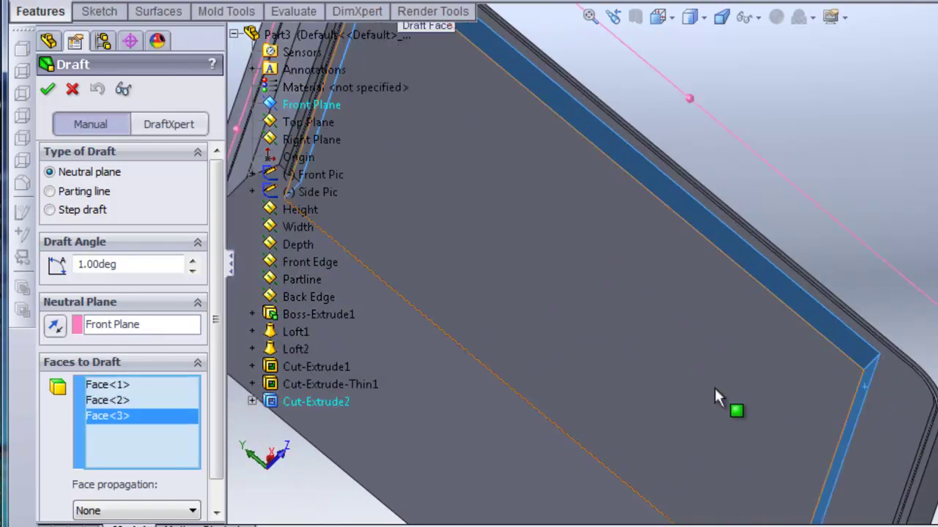
# Step: Set the draft angle to 20 degrees and apply the draft to the pocket walls
pyautogui.scroll(3, 715, 386)
pyautogui.moveTo(699, 346); pyautogui.dragTo(619, 325, button='middle')
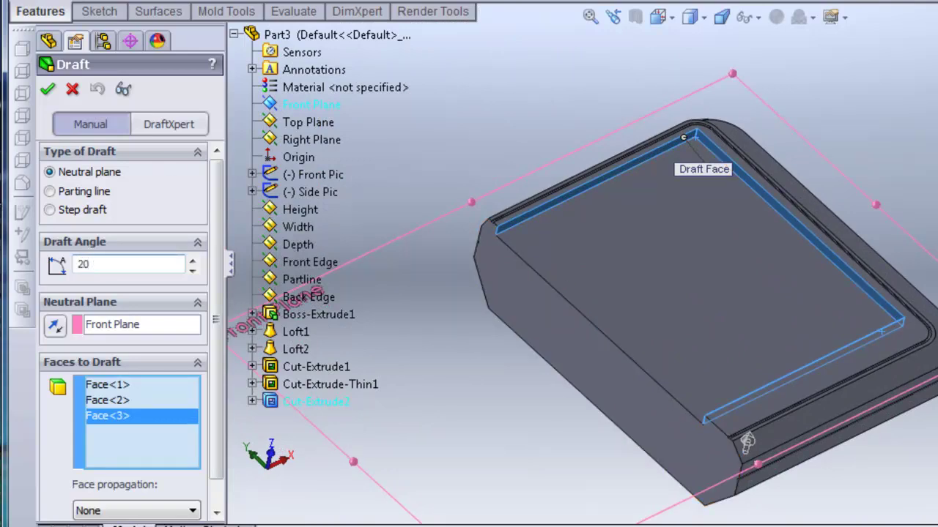
pyautogui.click(47, 89)
# Step: Examine the drafted pocket walls, their corner edges and the cut profile at the open side of the half housing
pyautogui.moveTo(457, 253); pyautogui.dragTo(501, 254, button='middle')
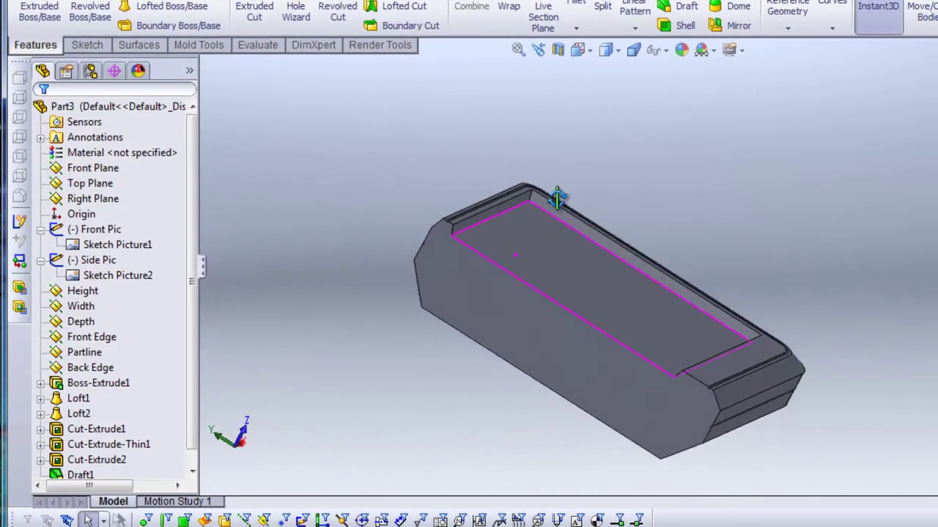
pyautogui.scroll(-5, 501, 254)
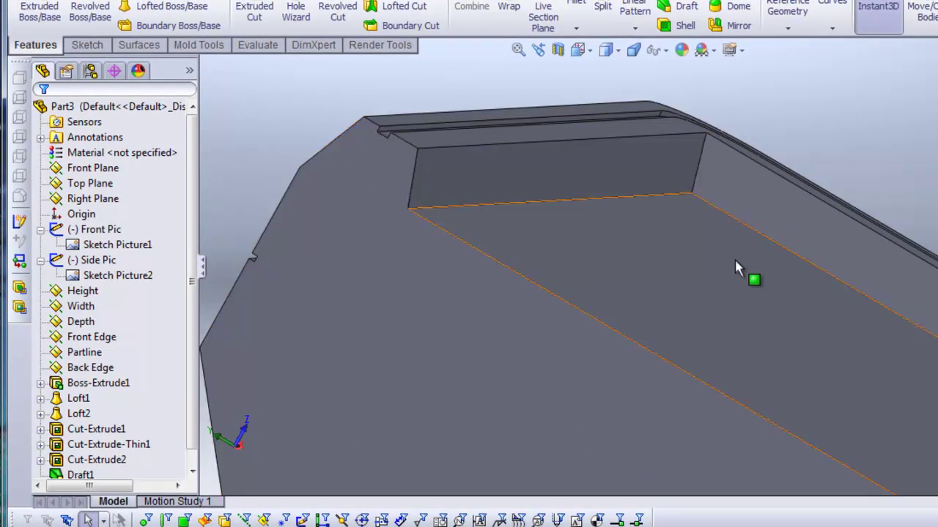
pyautogui.scroll(2, 734, 259)
pyautogui.moveTo(735, 261); pyautogui.dragTo(661, 247, button='middle')
pyautogui.scroll(-1, 661, 247)
pyautogui.middleClick(756, 408)
pyautogui.moveTo(756, 408); pyautogui.dragTo(700, 404, button='middle')
pyautogui.scroll(4, 722, 379)
pyautogui.scroll(2, 699, 404)
pyautogui.moveTo(730, 232); pyautogui.dragTo(762, 326, button='middle')
# Step: Fillet the two slanted corner edges of the screen pocket with a constant 0.05 in radius
pyautogui.click(574, 2)
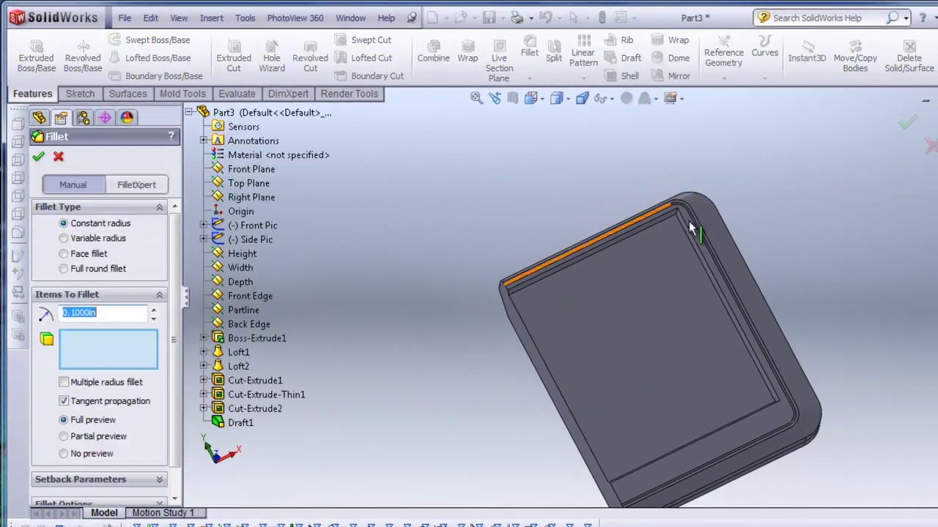
pyautogui.scroll(-5, 669, 288)
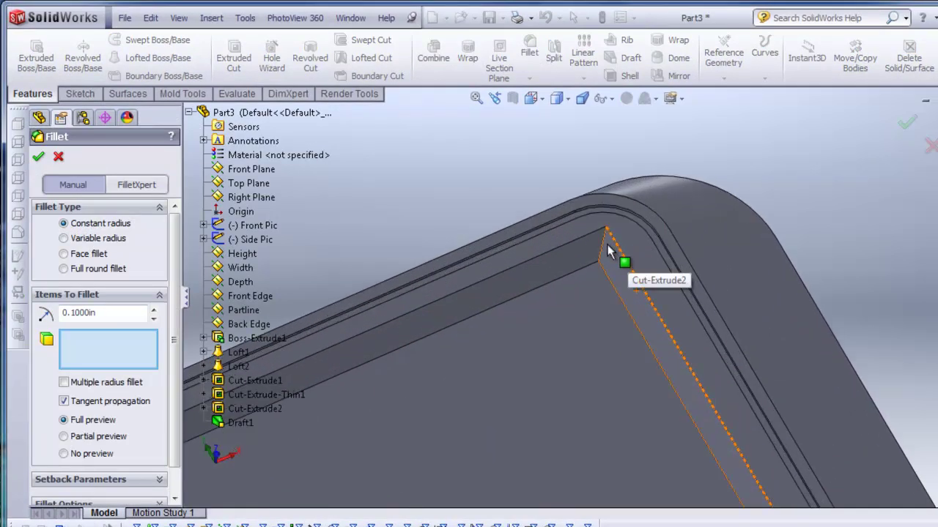
pyautogui.click(605, 253)
pyautogui.scroll(5, 636, 407)
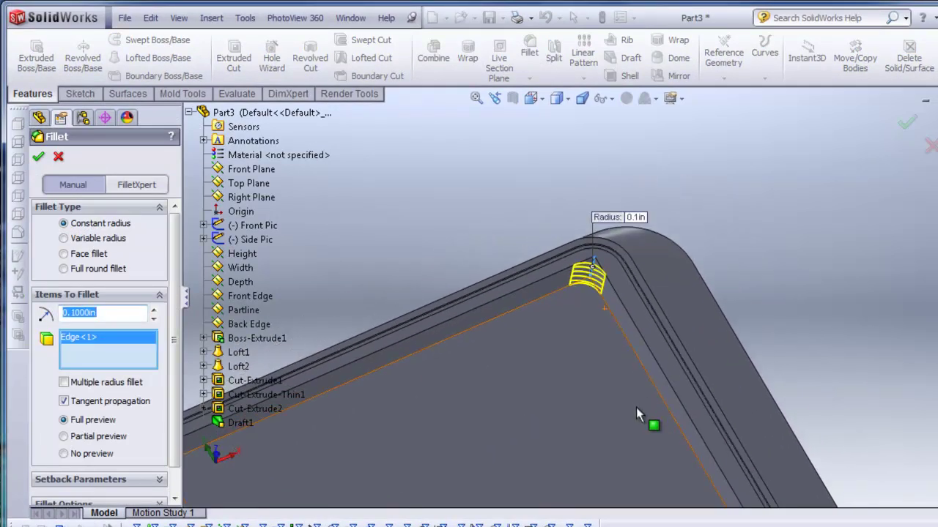
pyautogui.moveTo(791, 400); pyautogui.dragTo(429, 230, button='middle')
pyautogui.scroll(-5, 550, 300)
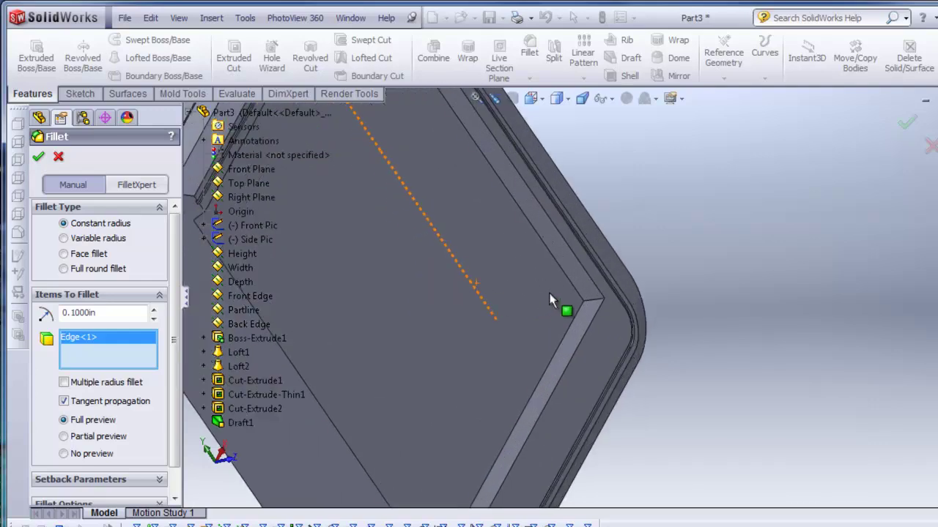
pyautogui.click(593, 299)
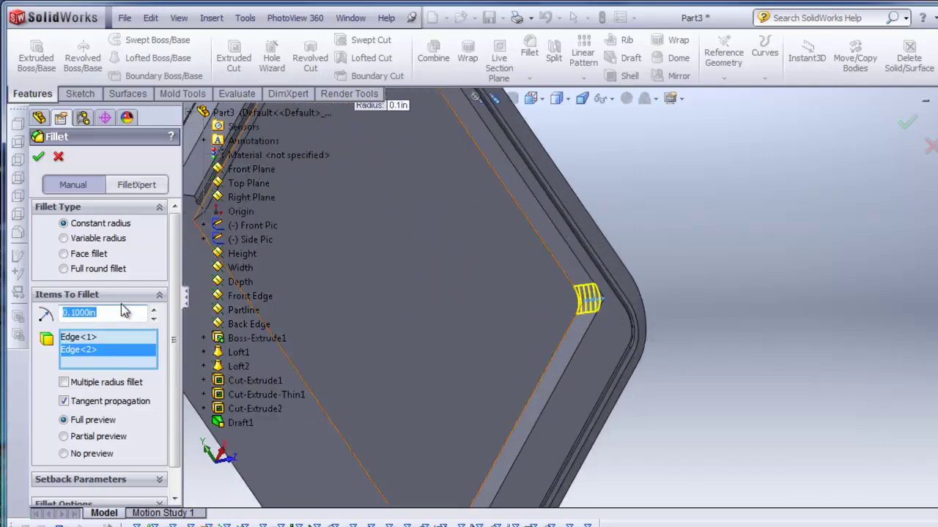
pyautogui.write('0.05')
pyautogui.press('Return')
pyautogui.scroll(5, 612, 237)
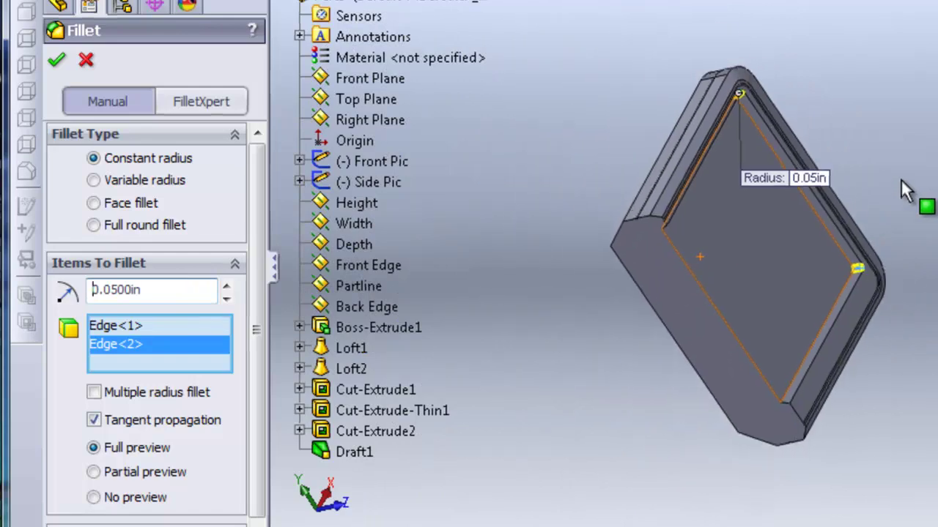
pyautogui.moveTo(900, 179); pyautogui.dragTo(925, 62, button='middle')
pyautogui.click(57, 60)
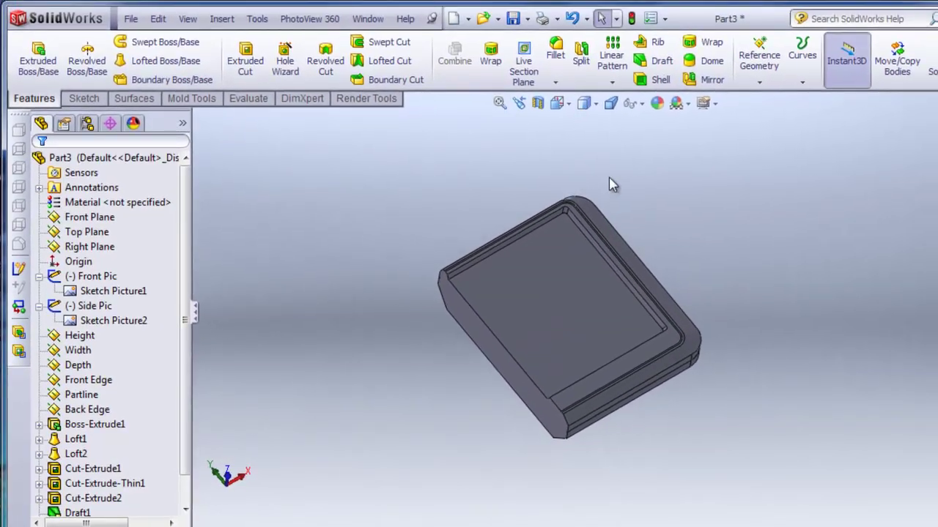
# Step: Fillet the upper rim edge of the screen pocket with a constant 0.01 in radius
pyautogui.moveTo(613, 185); pyautogui.dragTo(614, 156, button='right')
pyautogui.click(555, 53)
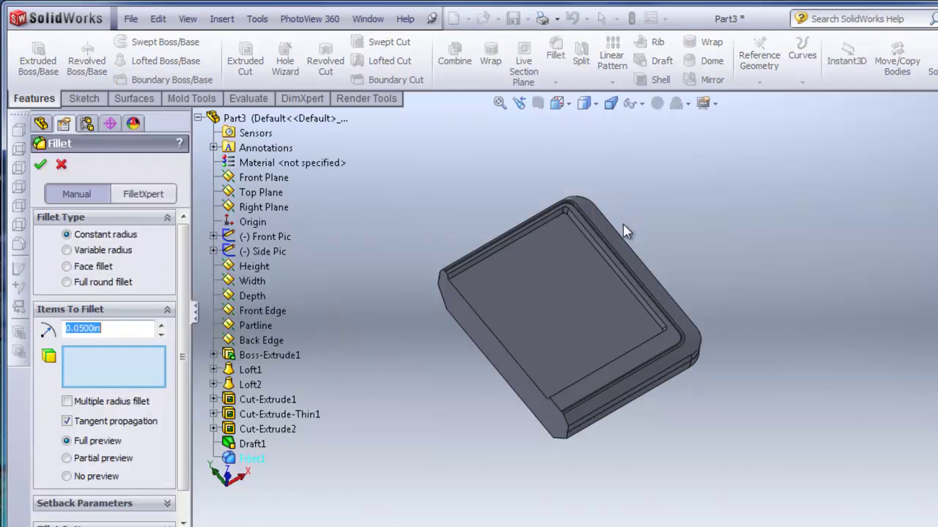
pyautogui.scroll(-5, 564, 198)
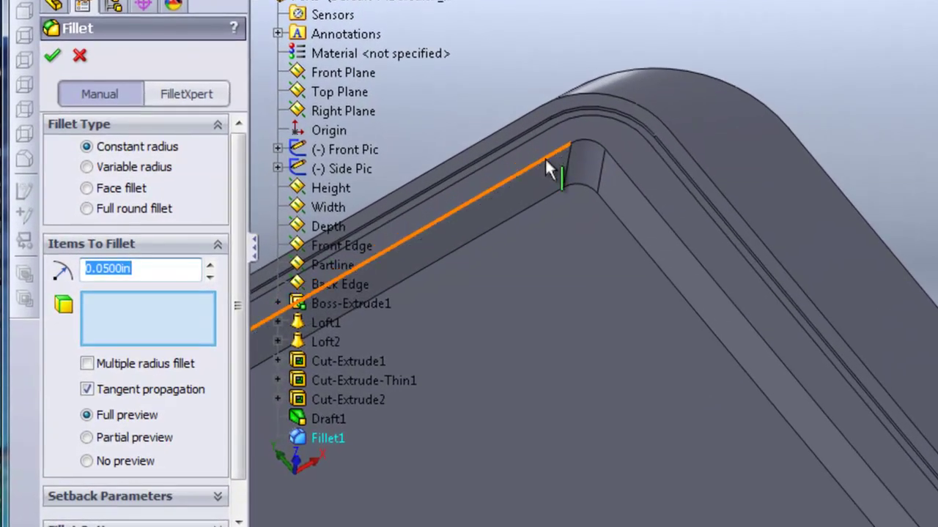
pyautogui.click(545, 157)
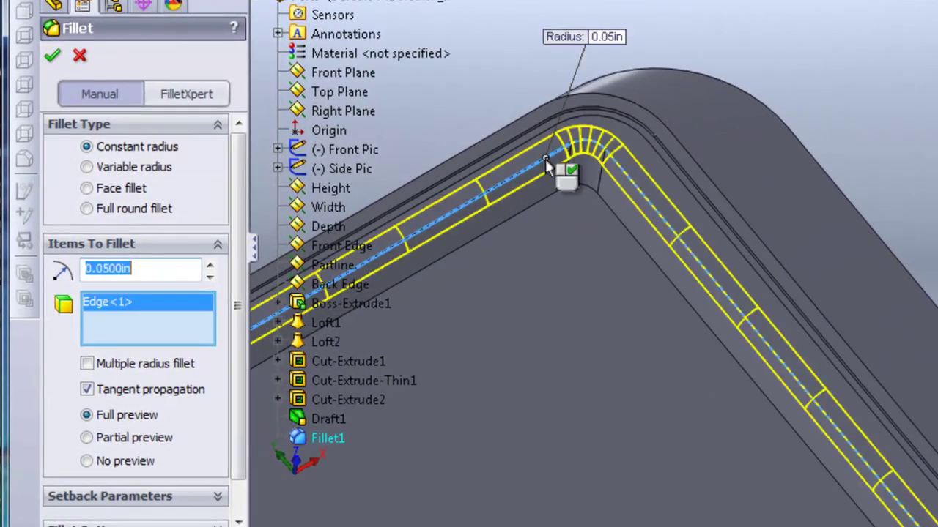
pyautogui.write('.01')
pyautogui.press('Return')
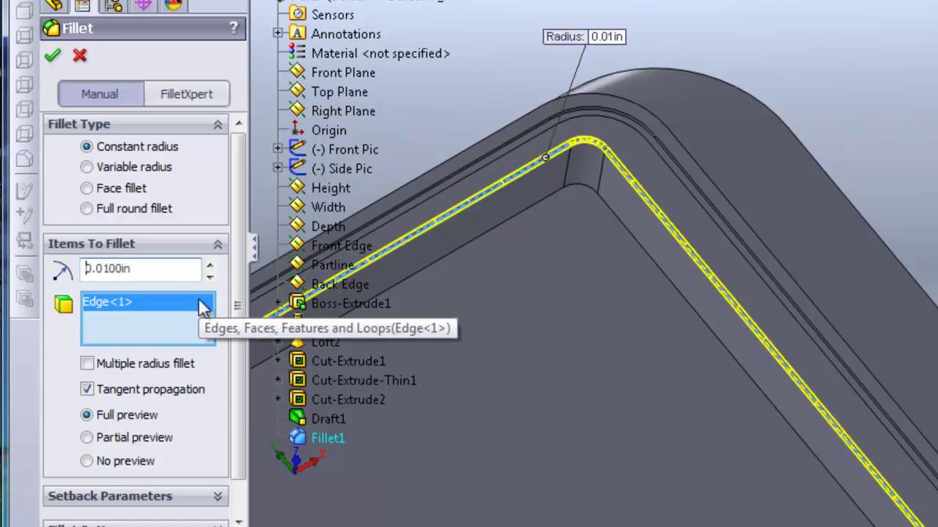
pyautogui.click(53, 56)
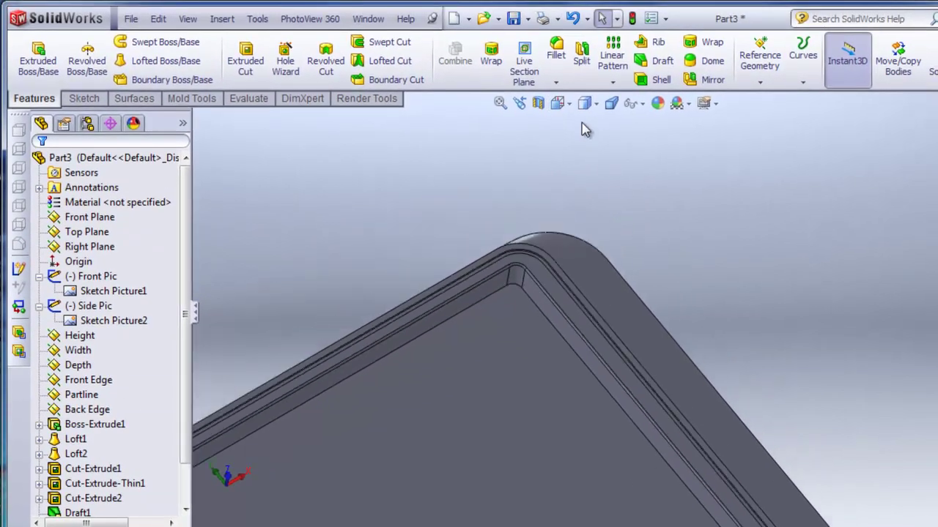
# Step: Fillet the front face's outer edge and the two side edges on either side of the parting line with a 0.02 in radius
pyautogui.click(554, 65)
pyautogui.scroll(4, 668, 343)
pyautogui.moveTo(651, 403); pyautogui.dragTo(665, 354, button='middle')
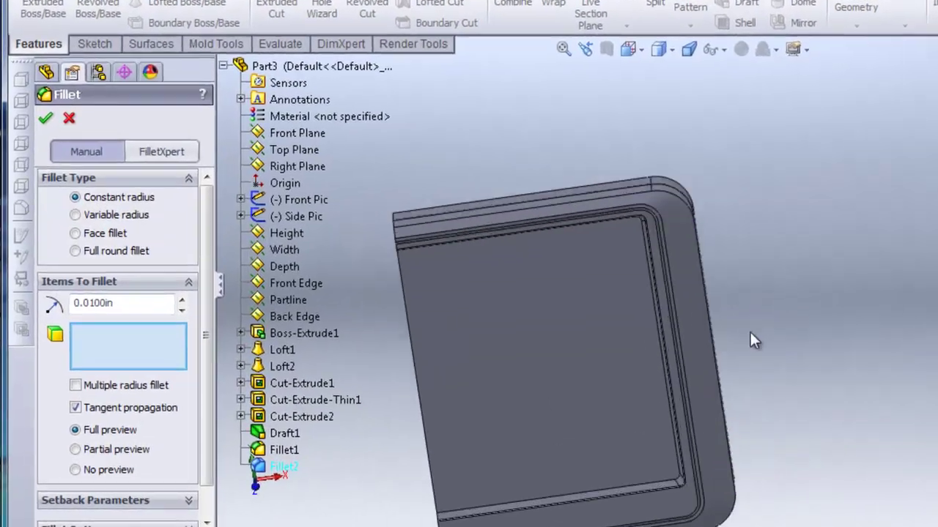
pyautogui.moveTo(753, 340); pyautogui.dragTo(670, 125, button='middle')
pyautogui.scroll(-5, 711, 219)
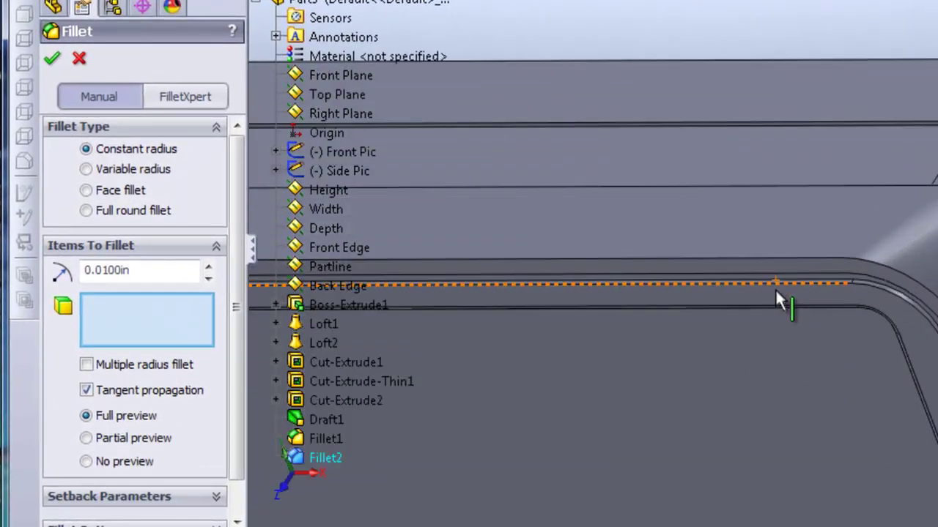
pyautogui.click(805, 283)
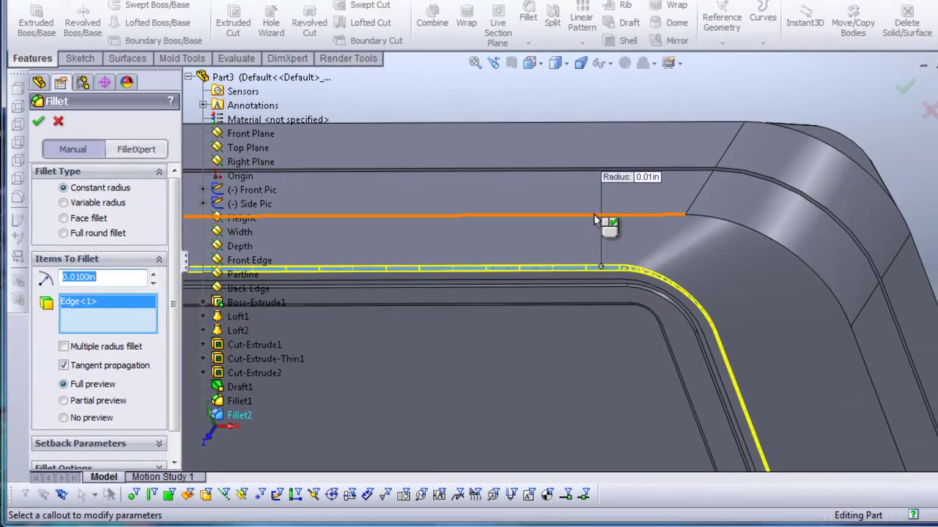
pyautogui.click(595, 217)
pyautogui.scroll(3, 617, 210)
pyautogui.moveTo(618, 210); pyautogui.dragTo(592, 222, button='middle')
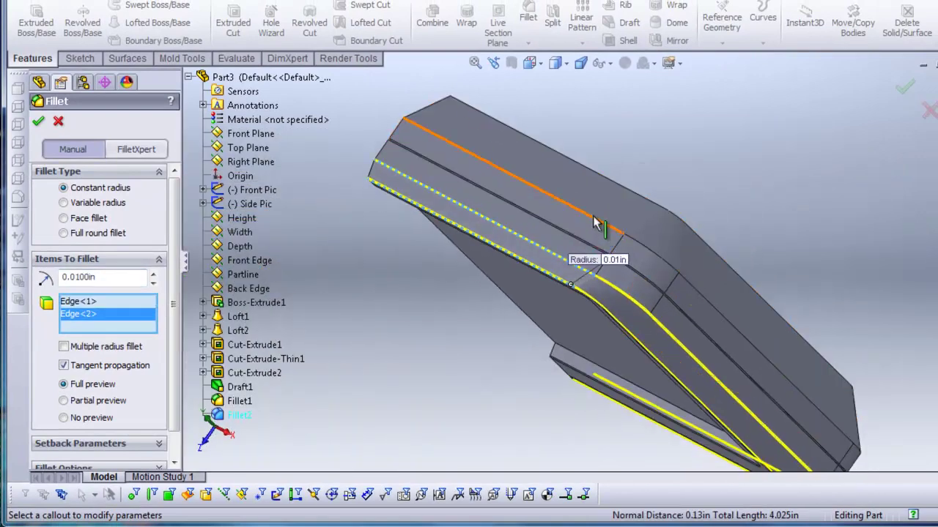
pyautogui.click(591, 216)
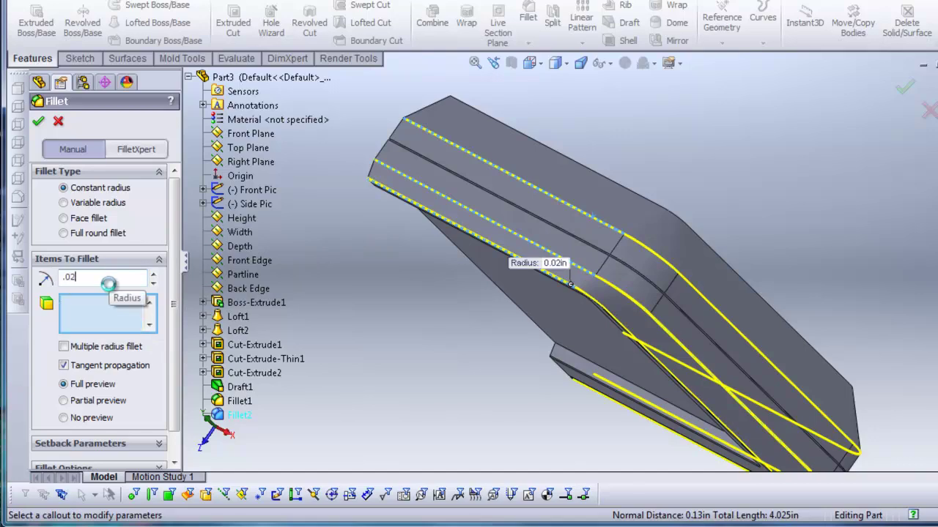
pyautogui.click(36, 123)
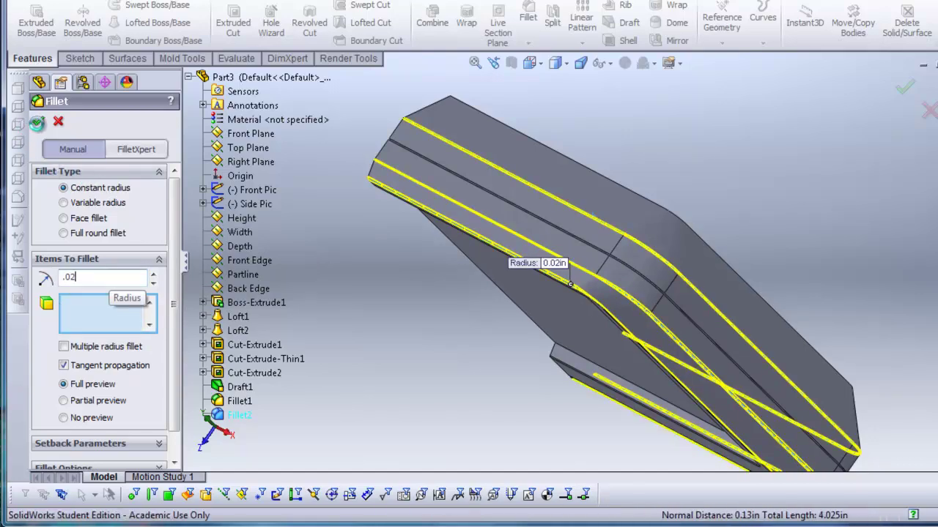
# Step: Fillet the perimeter edge of the housing's back face with a constant 0.08 in radius
pyautogui.moveTo(478, 324); pyautogui.dragTo(571, 255, button='middle')
pyautogui.scroll(3, 571, 276)
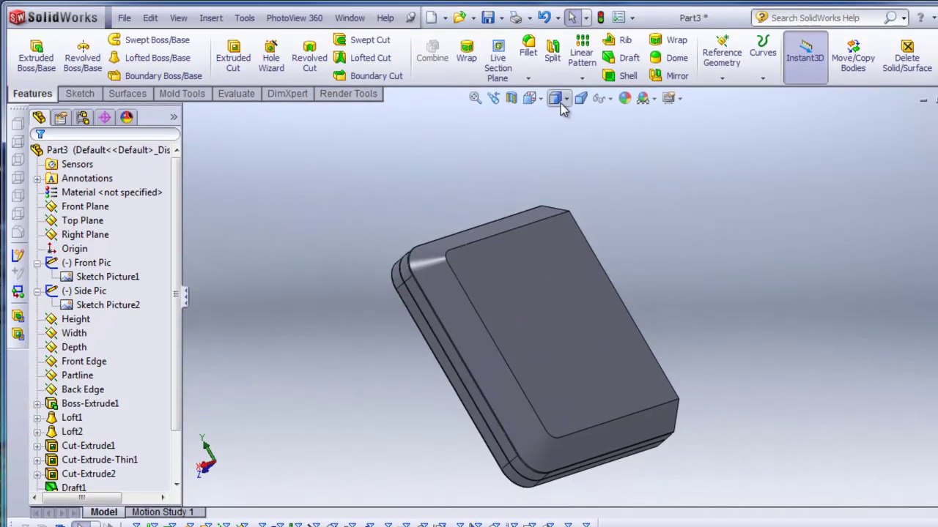
pyautogui.click(528, 51)
pyautogui.scroll(-3, 505, 253)
pyautogui.click(538, 209)
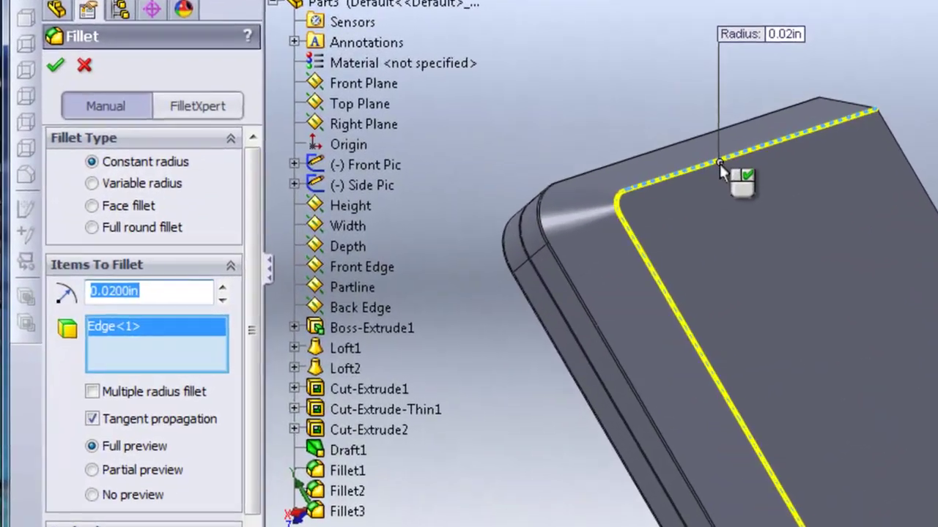
pyautogui.write('08')
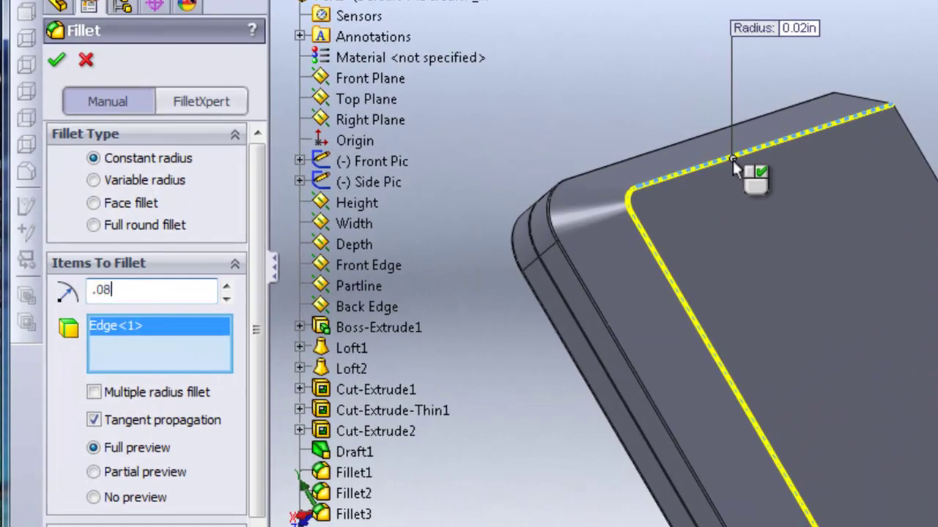
pyautogui.press('Return')
pyautogui.click(57, 59)
# Step: Mirror the half housing body about the Right Plane with solids merged to make the full housing
pyautogui.scroll(4, 885, 314)
pyautogui.moveTo(713, 266); pyautogui.dragTo(756, 312, button='middle')
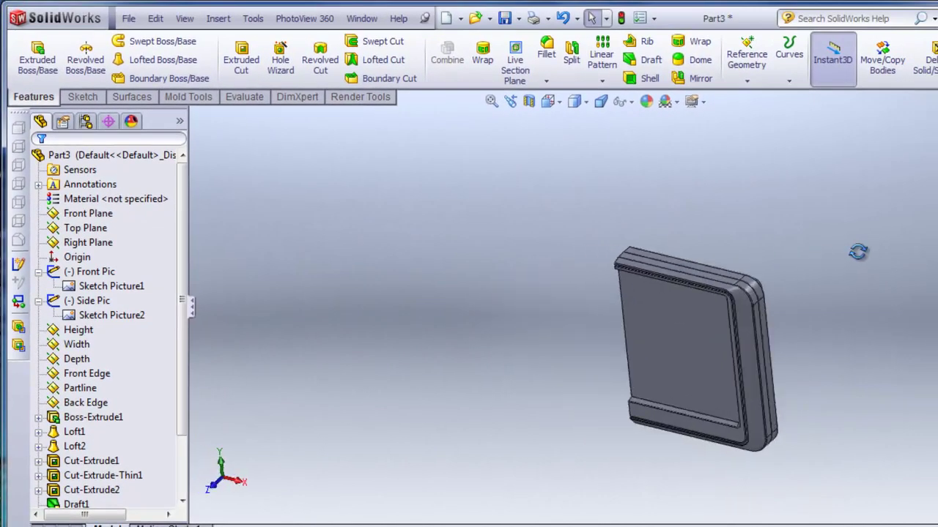
pyautogui.scroll(-3, 802, 304)
pyautogui.scroll(2, 801, 305)
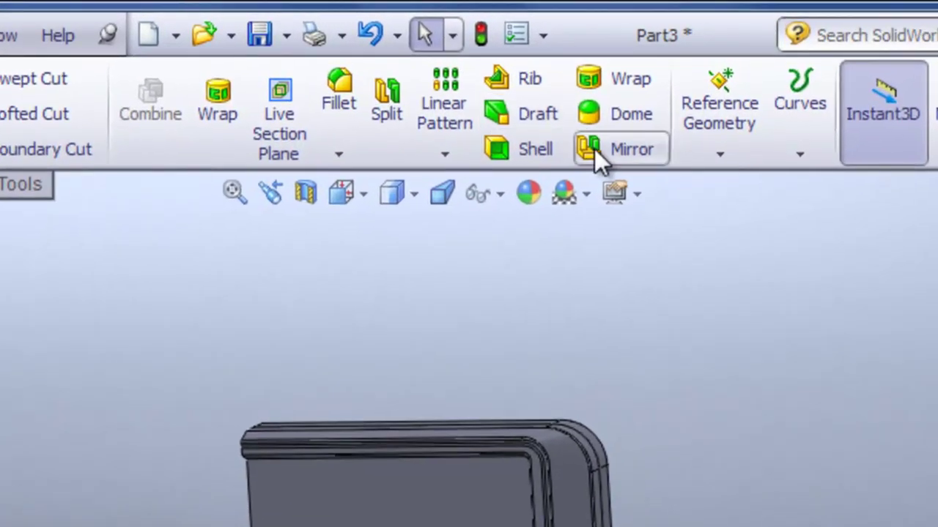
pyautogui.click(681, 82)
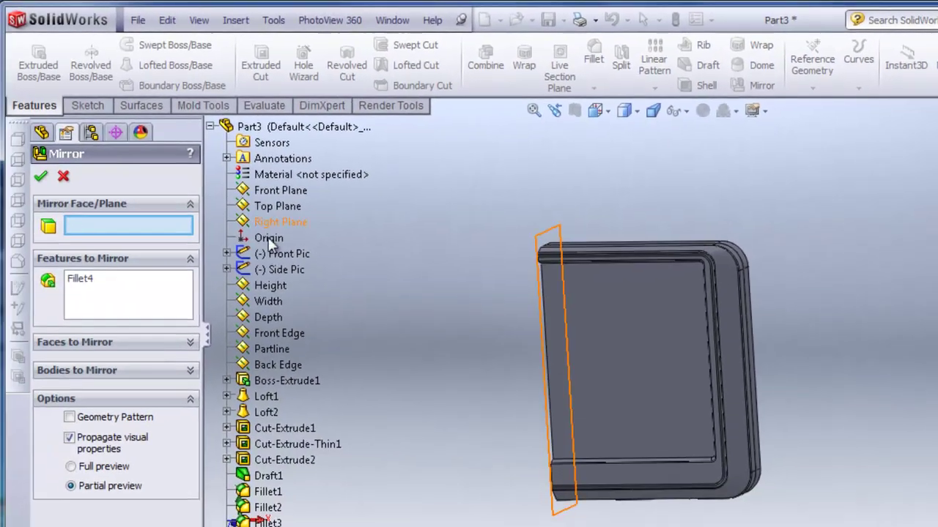
pyautogui.click(279, 221)
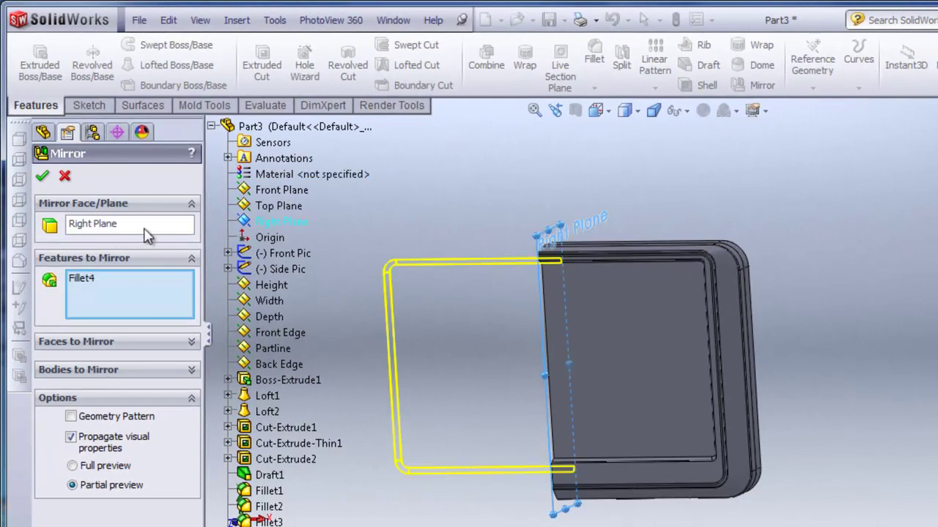
pyautogui.click(118, 369)
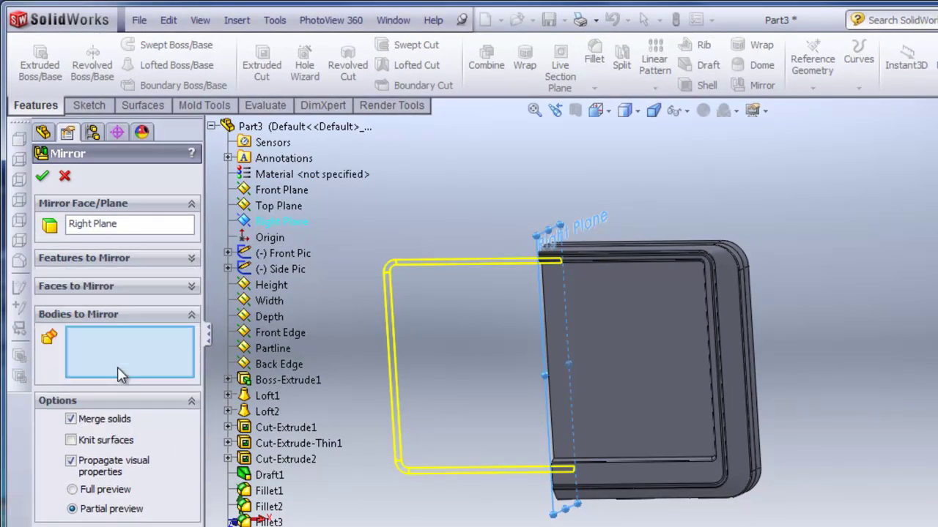
pyautogui.click(665, 329)
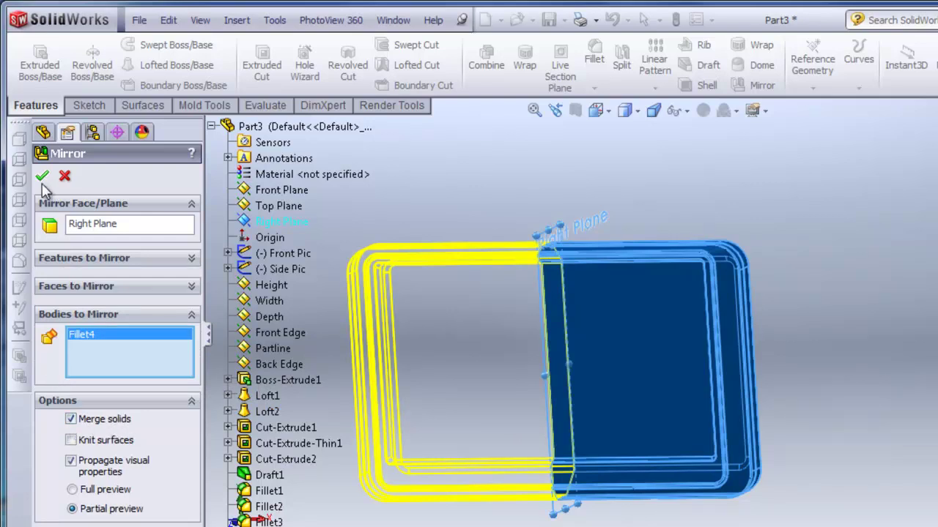
# Step: Select the floor face of the screen pocket and make sure the PhotoView 360 add-in is active
pyautogui.scroll(4, 647, 334)
pyautogui.moveTo(647, 340); pyautogui.dragTo(648, 285, button='middle')
pyautogui.scroll(3, 648, 285)
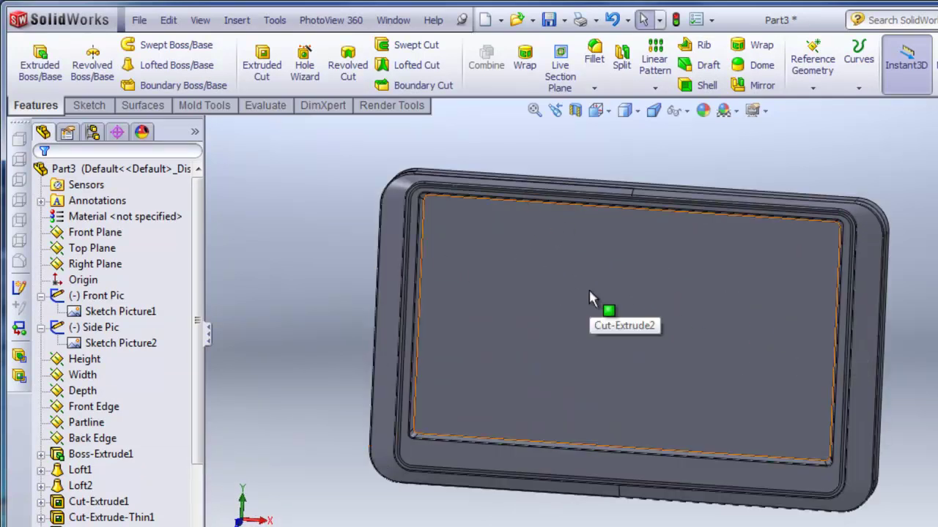
pyautogui.click(580, 284)
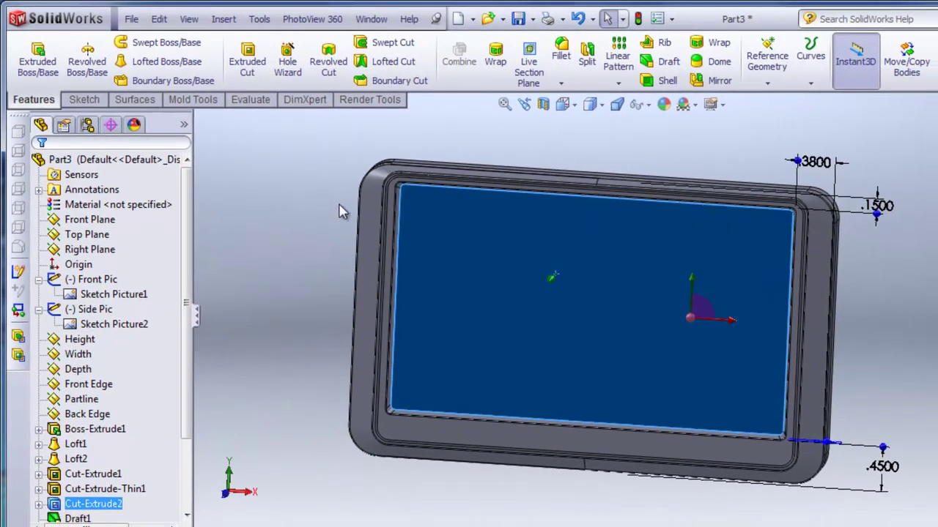
pyautogui.click(308, 22)
pyautogui.moveTo(271, 22)
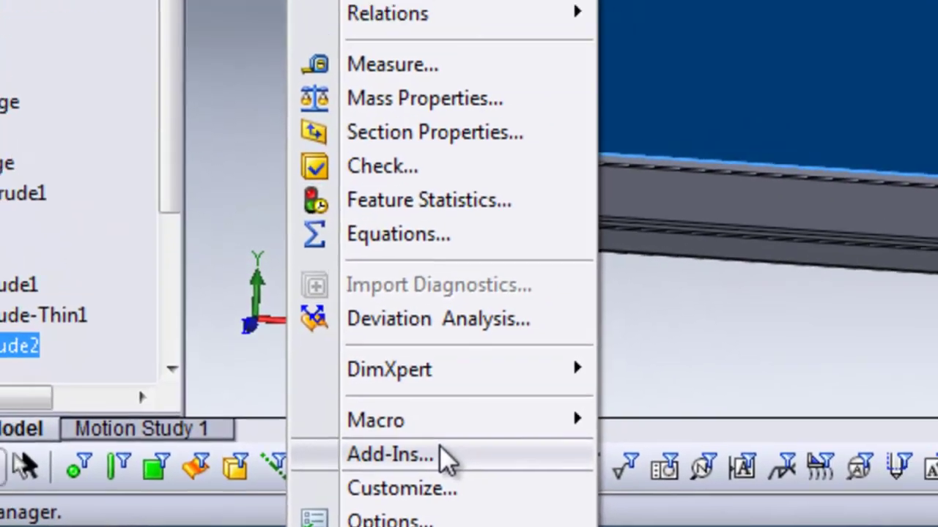
pyautogui.click(516, 435)
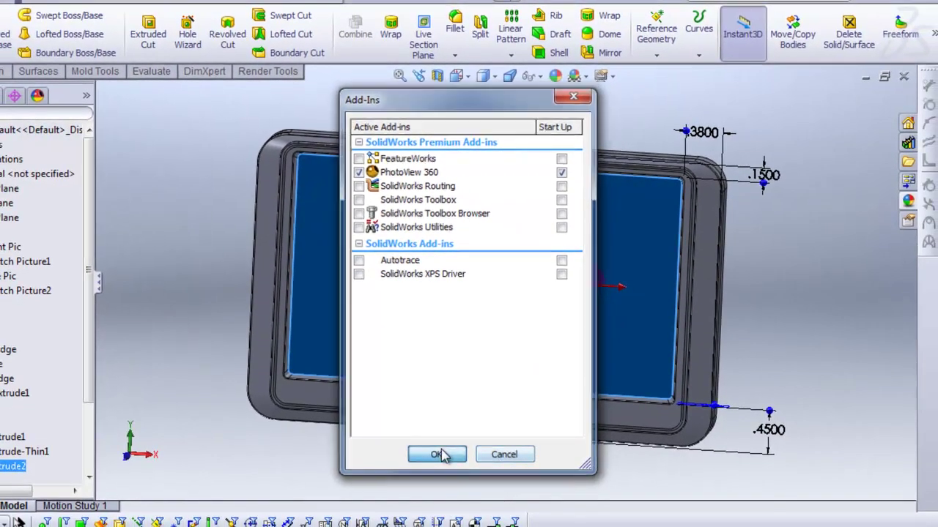
pyautogui.click(437, 455)
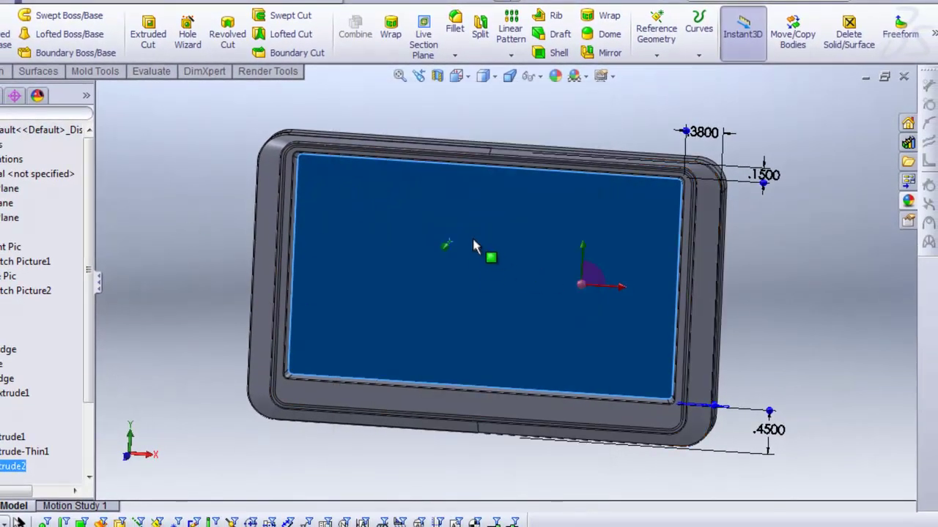
# Step: Start a decal on the selected pocket floor and load Garmin_Main_Screen.jpg from the Documents\Solidworks\In_Class\Garmin_GPS folder as its image
pyautogui.click(203, 213)
pyautogui.click(367, 233)
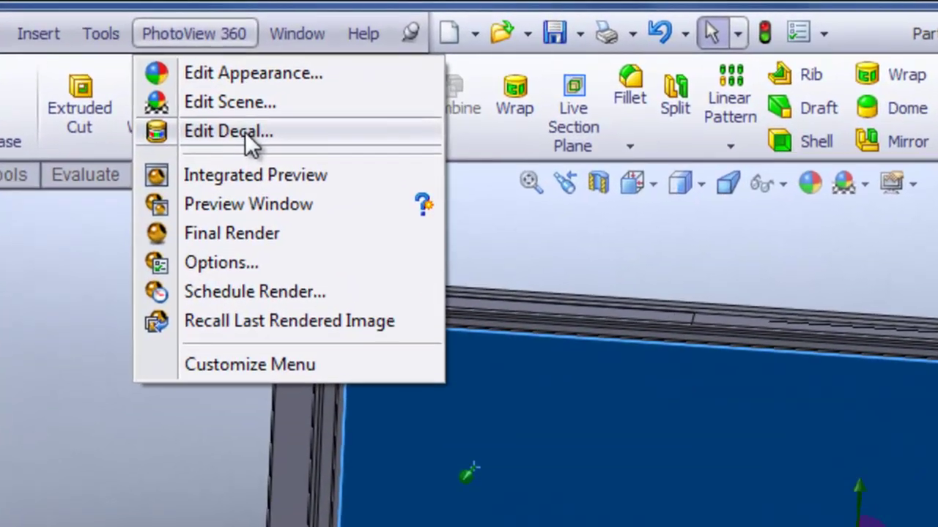
pyautogui.click(245, 131)
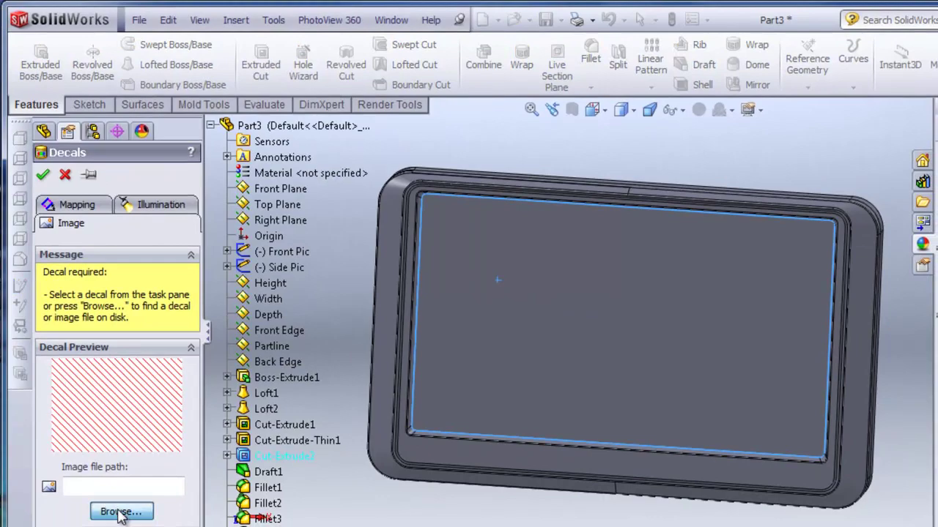
pyautogui.click(121, 512)
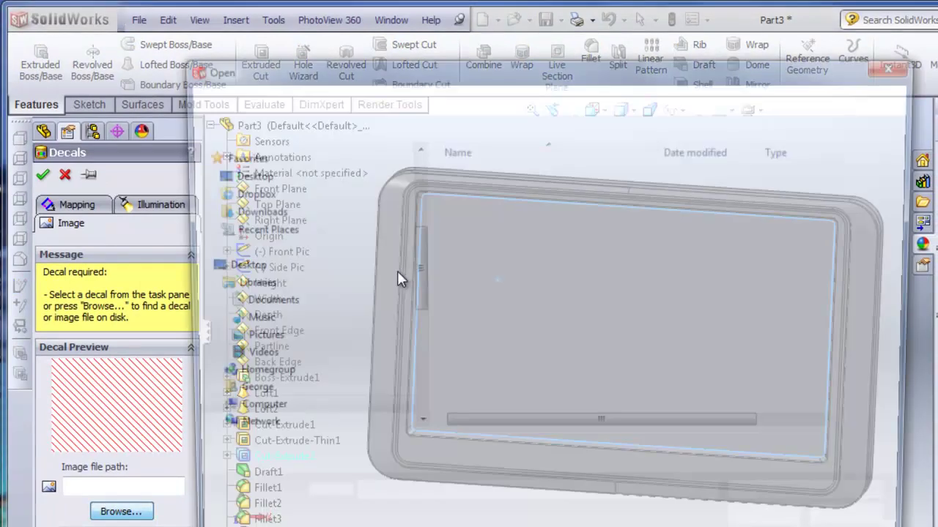
pyautogui.click(258, 303)
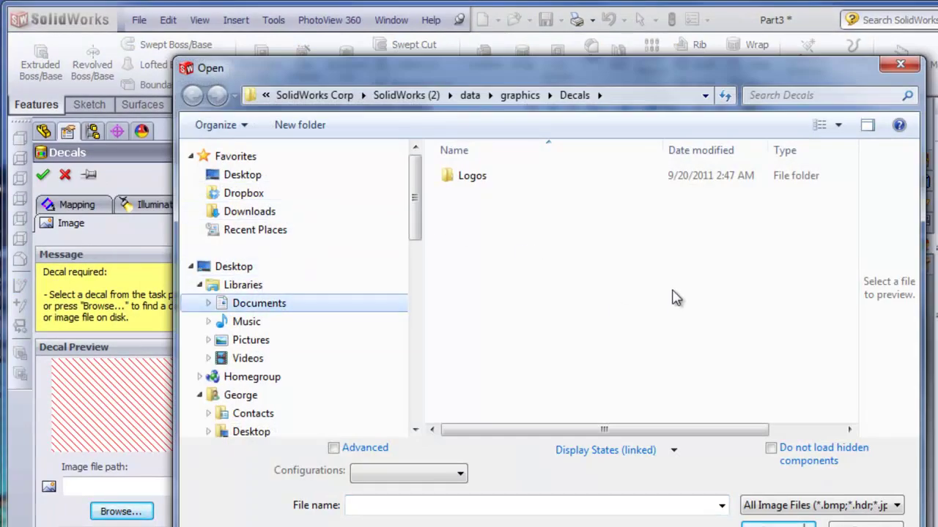
pyautogui.moveTo(847, 233); pyautogui.dragTo(850, 377)
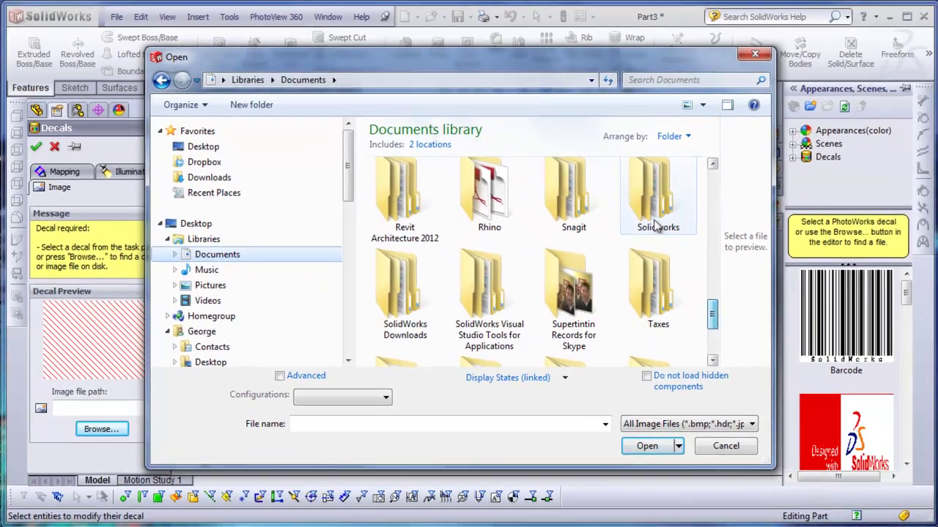
pyautogui.doubleClick(657, 228)
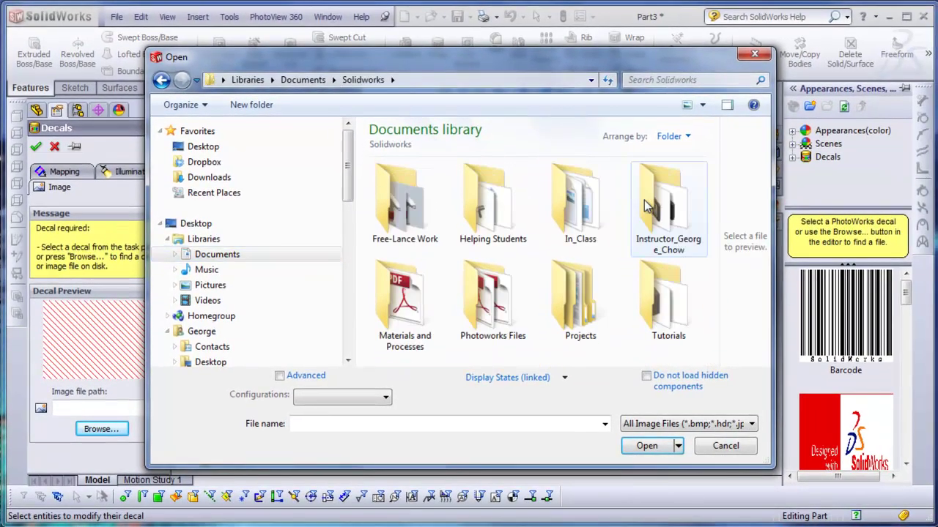
pyautogui.doubleClick(565, 211)
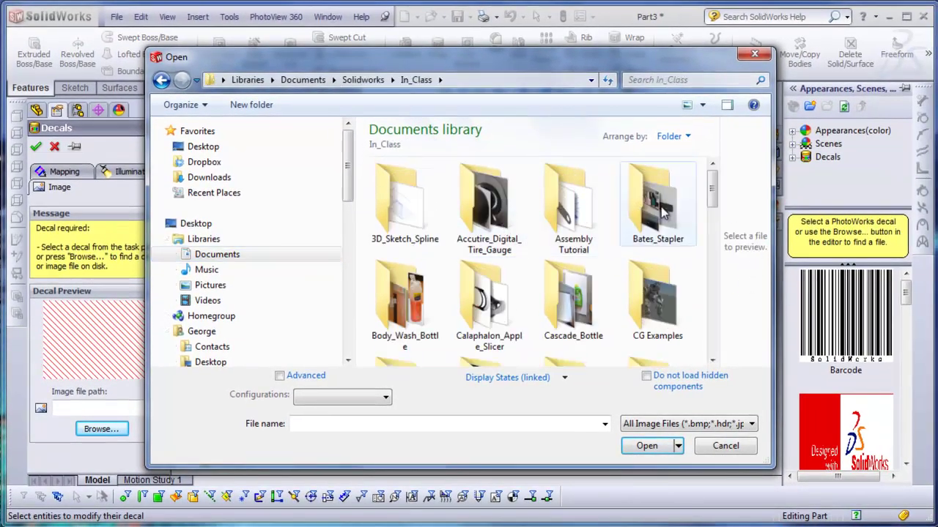
pyautogui.scroll(-5, 711, 199)
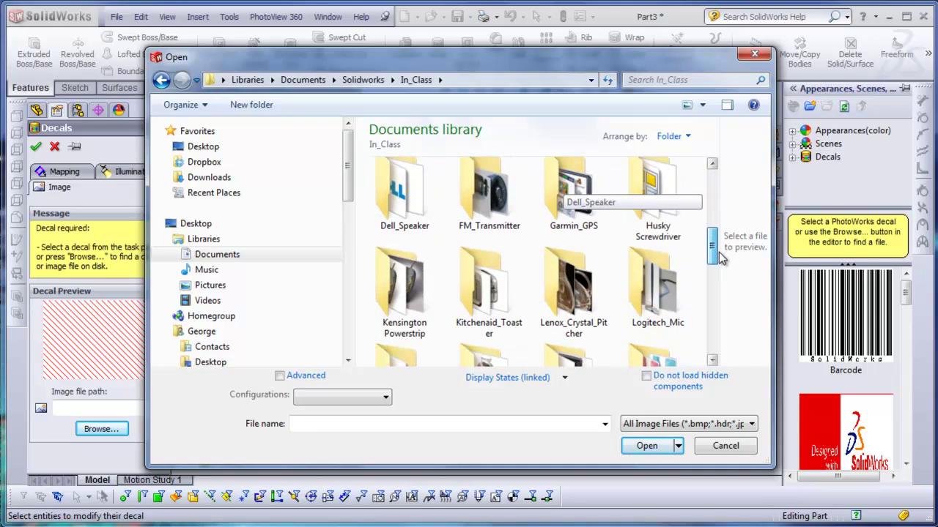
pyautogui.doubleClick(574, 201)
pyautogui.click(662, 233)
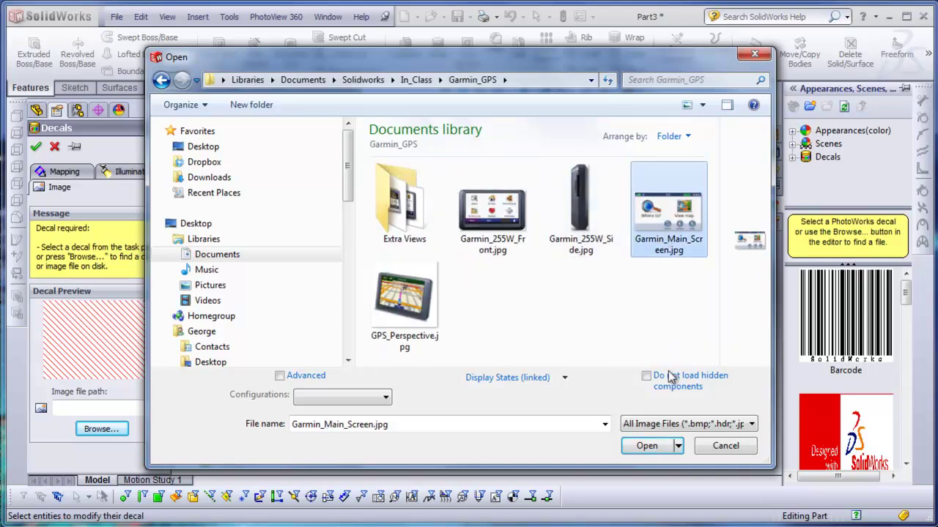
pyautogui.click(648, 446)
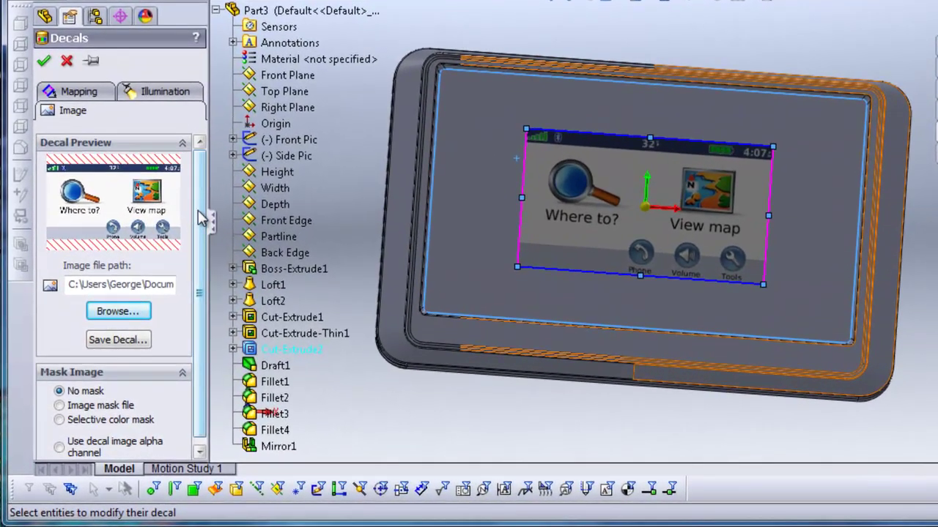
# Step: Fit the decal's width to the selected pocket floor face while keeping the fixed aspect ratio
pyautogui.moveTo(175, 248); pyautogui.dragTo(187, 317)
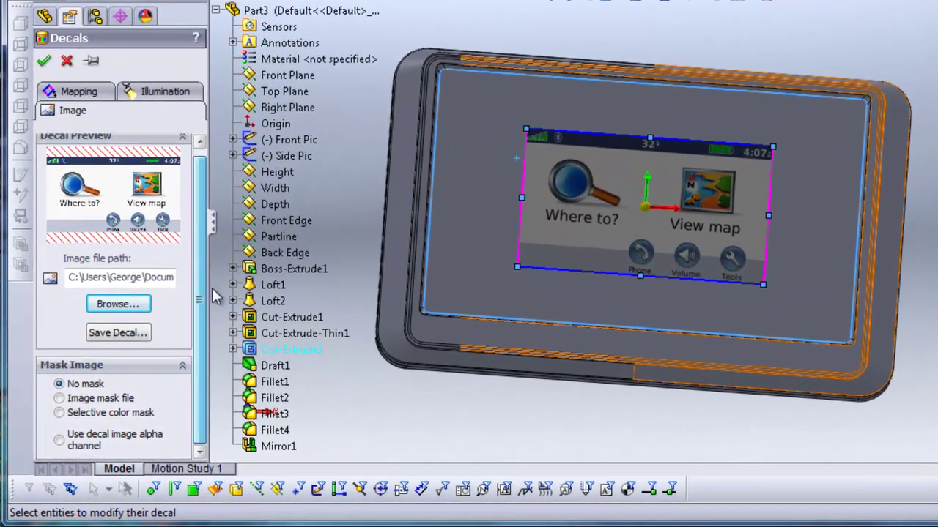
pyautogui.click(73, 92)
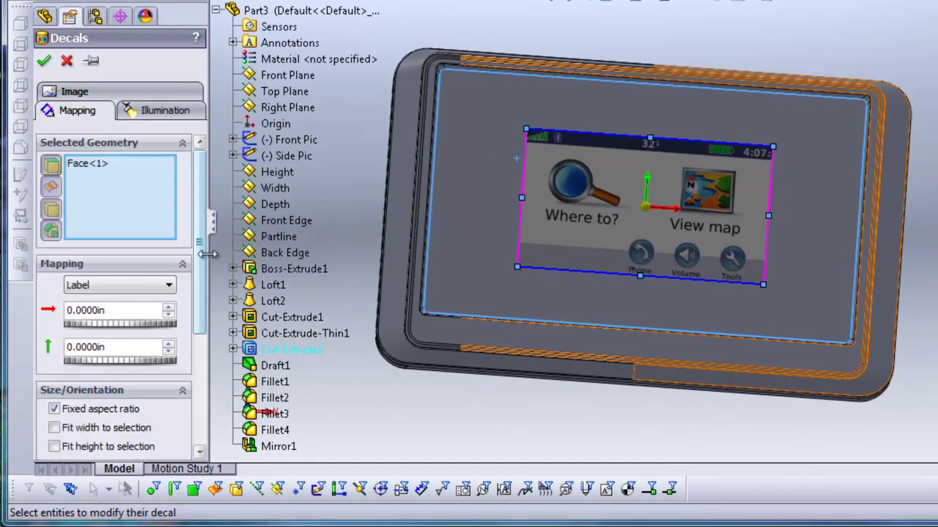
pyautogui.moveTo(205, 249); pyautogui.dragTo(203, 362)
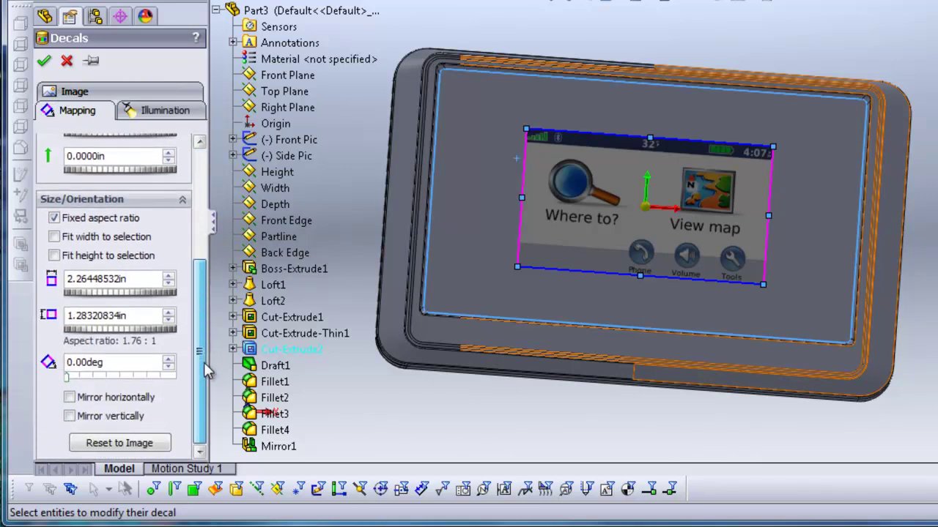
pyautogui.click(55, 238)
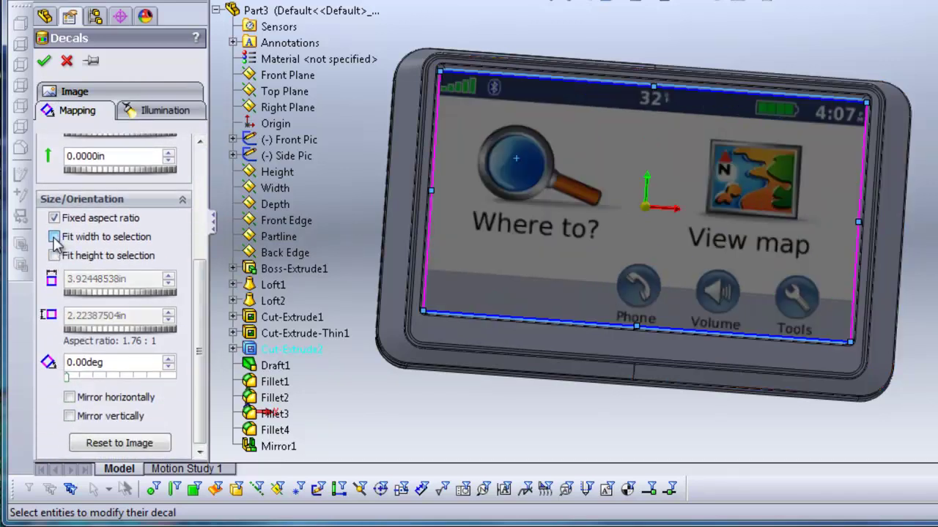
pyautogui.moveTo(835, 63); pyautogui.dragTo(813, 83, button='middle')
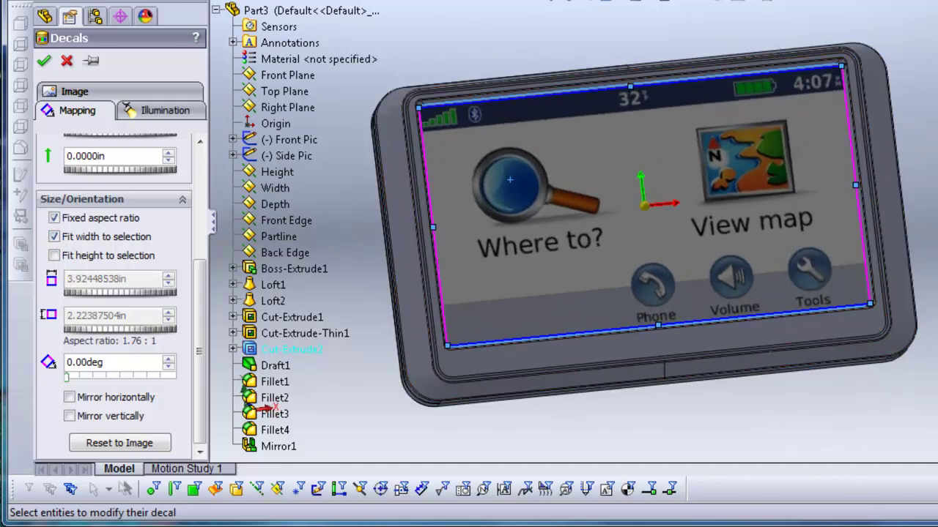
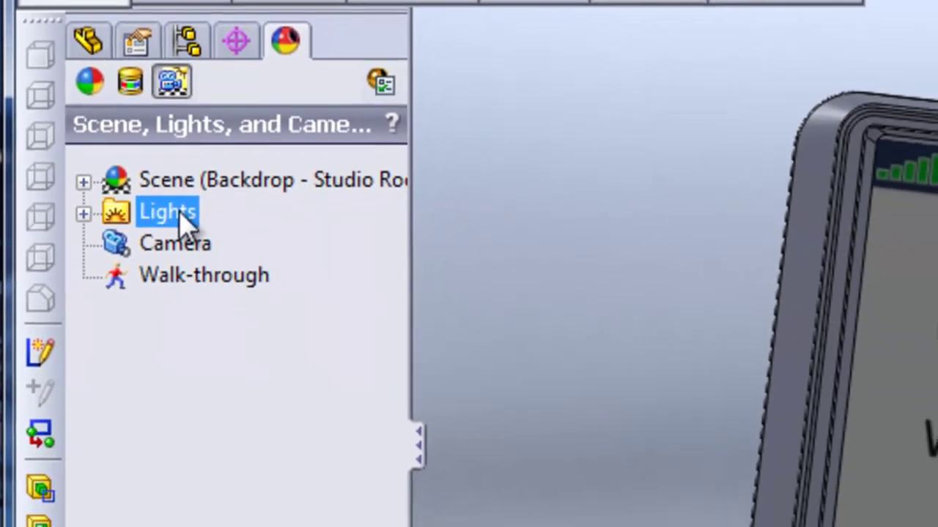
pyautogui.rightClick(198, 270)
pyautogui.press('Escape')
pyautogui.doubleClick(167, 212)
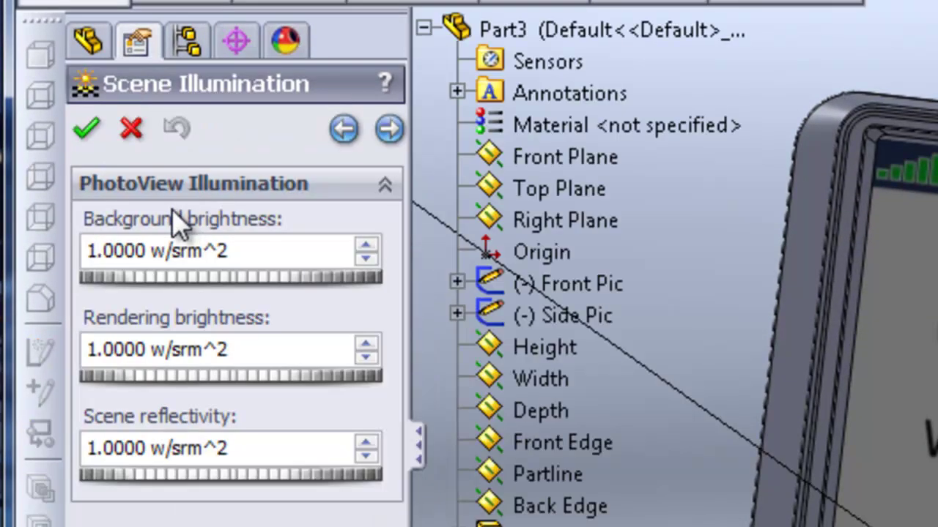
pyautogui.click(132, 131)
# Step: Add a directional light to the scene, unlocked from the model, keeping its brightness at 1
pyautogui.click(176, 205)
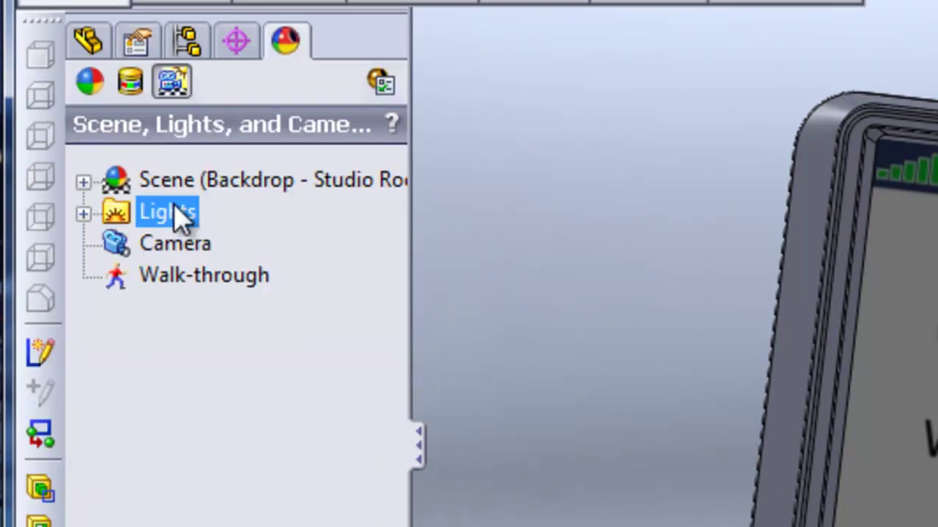
pyautogui.rightClick(176, 209)
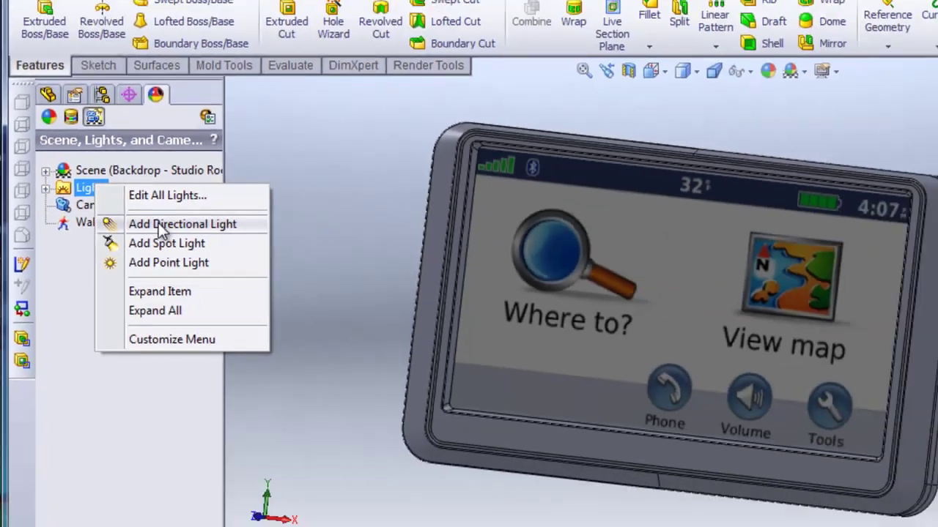
pyautogui.click(300, 282)
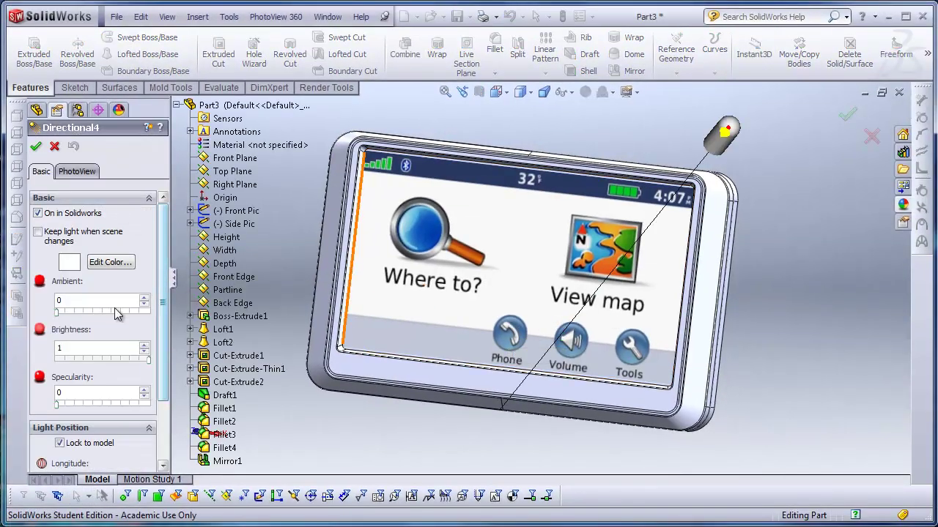
pyautogui.moveTo(162, 294); pyautogui.dragTo(164, 370)
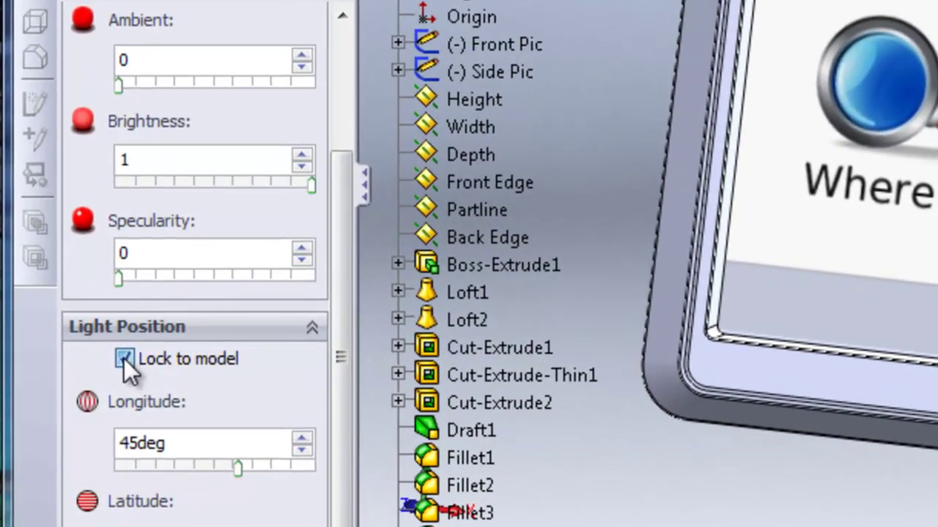
pyautogui.click(124, 358)
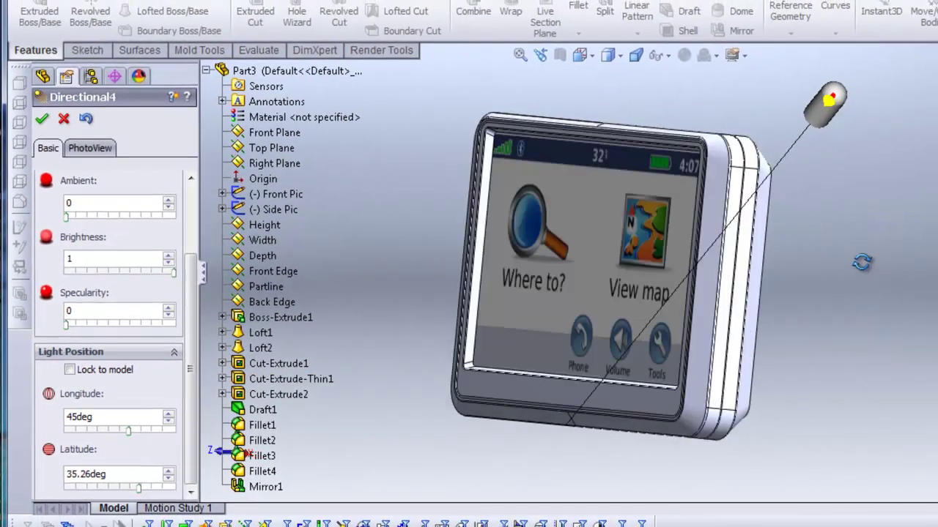
pyautogui.moveTo(718, 264); pyautogui.dragTo(538, 213, button='middle')
pyautogui.click(42, 120)
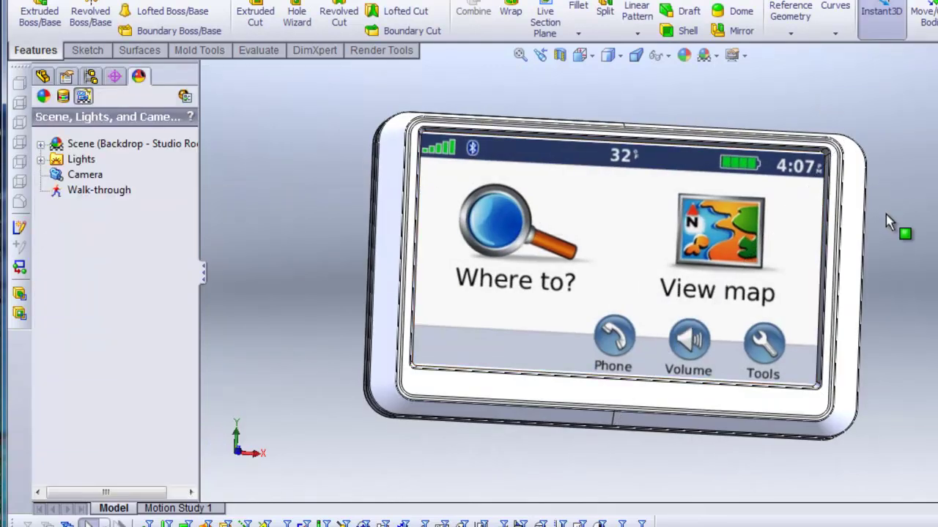
pyautogui.moveTo(929, 265); pyautogui.dragTo(887, 271, button='middle')
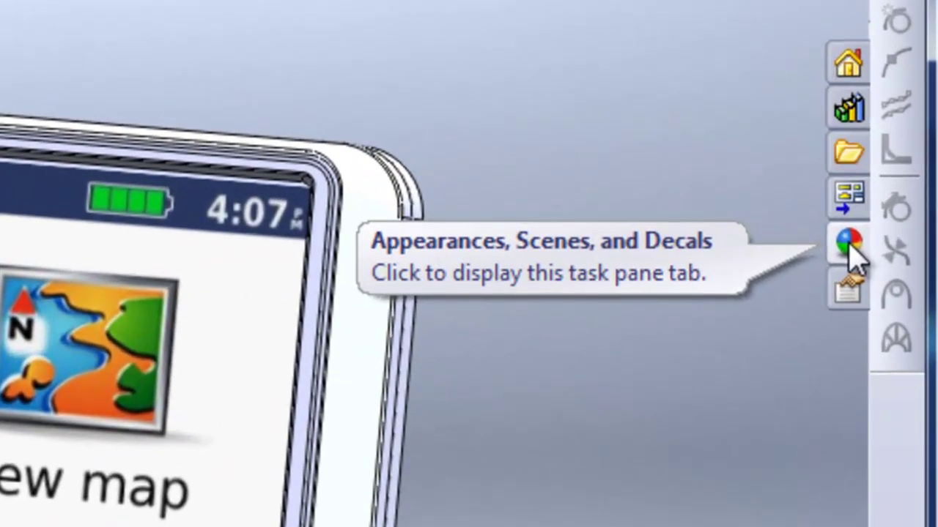
# Step: Apply the dark grey medium gloss plastic appearance to the whole part
pyautogui.click(905, 208)
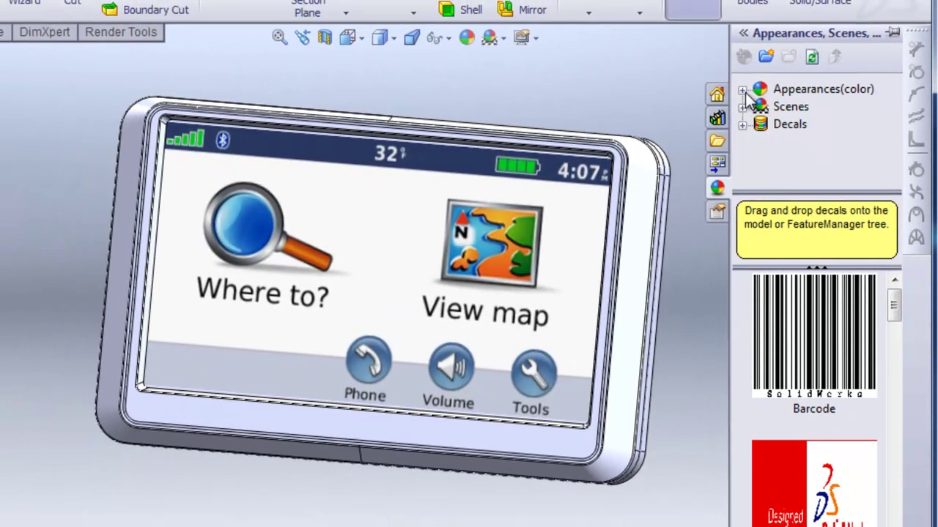
pyautogui.click(564, 55)
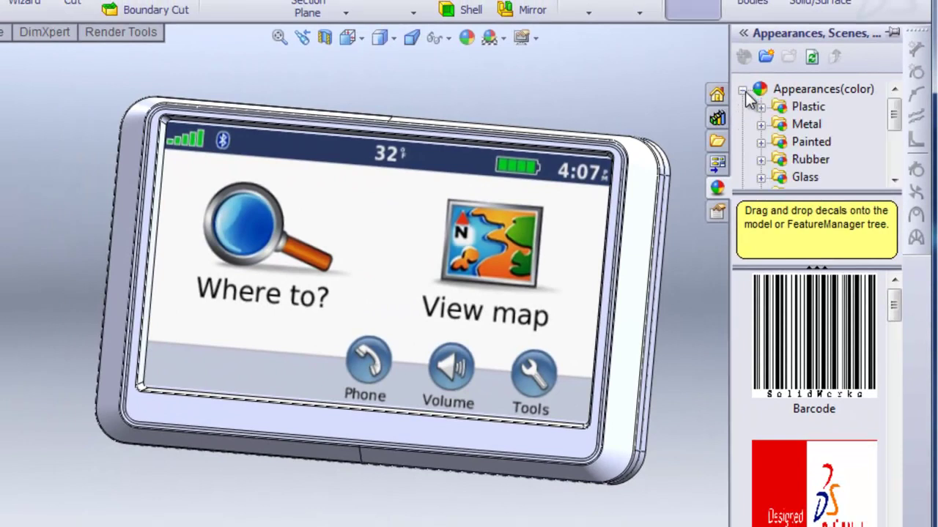
pyautogui.click(760, 108)
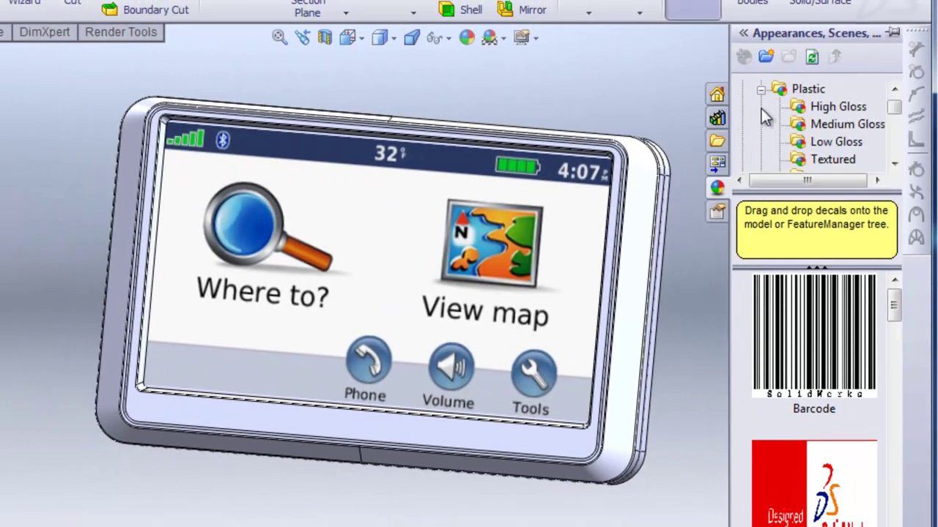
pyautogui.click(840, 126)
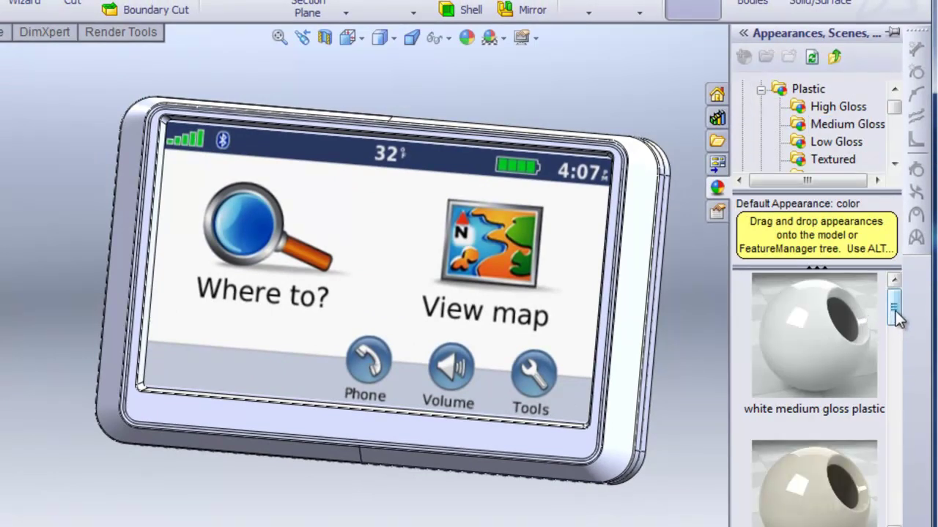
pyautogui.moveTo(895, 317); pyautogui.dragTo(895, 406)
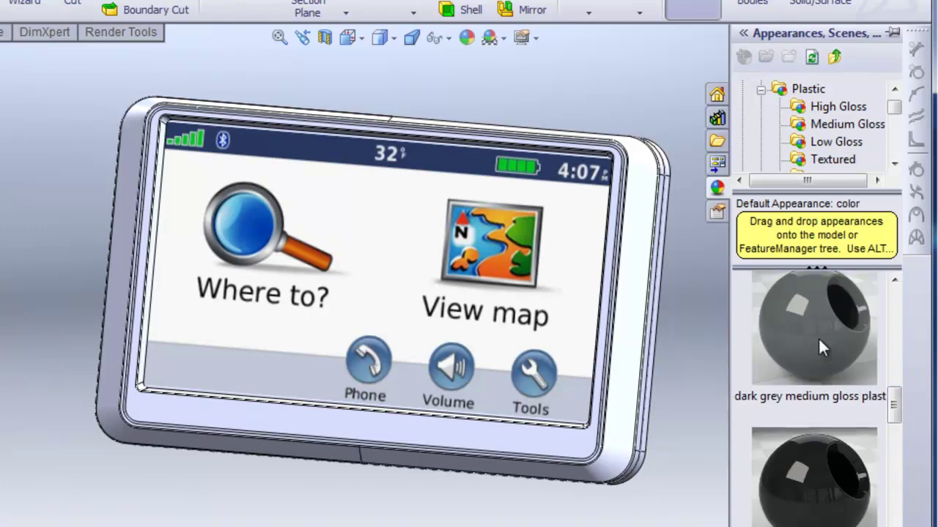
pyautogui.moveTo(819, 339)
pyautogui.moveTo(828, 329); pyautogui.dragTo(438, 281)
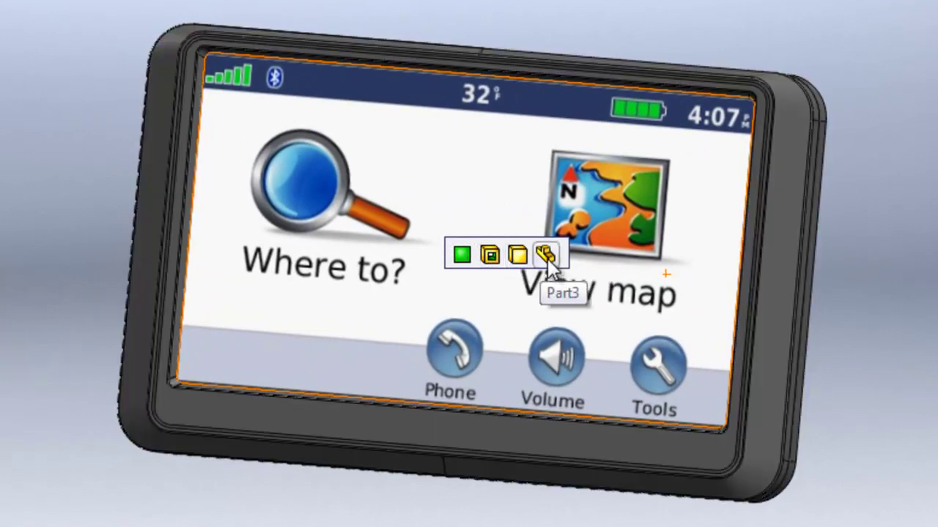
pyautogui.click(514, 253)
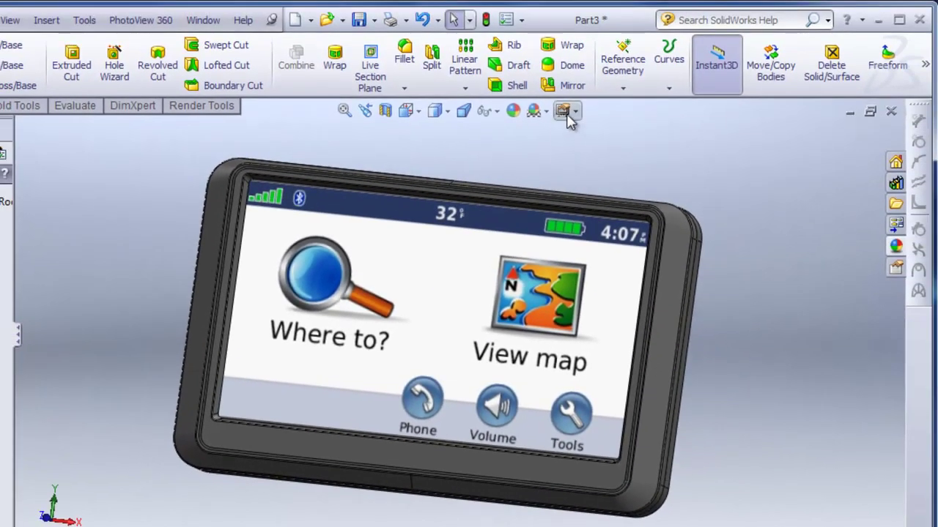
# Step: Turn on the perspective display for the model view
pyautogui.click(563, 110)
pyautogui.click(611, 150)
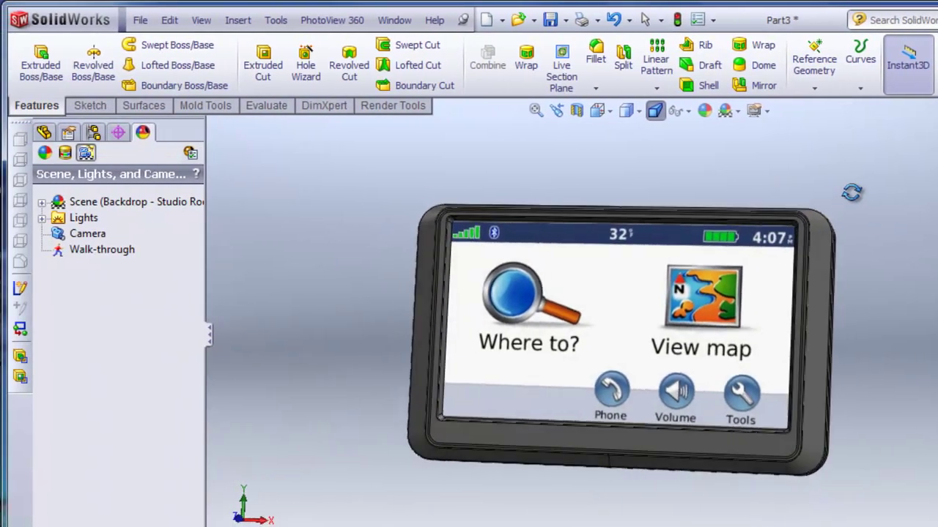
pyautogui.moveTo(851, 192); pyautogui.dragTo(841, 215, button='middle')
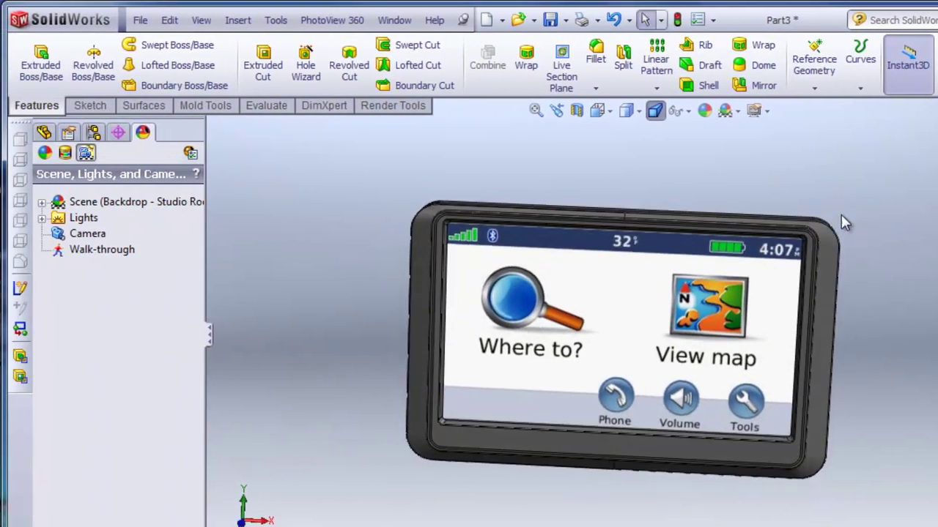
# Step: Change the scene to 3 Point Faded and view the finished housing from several angles
pyautogui.click(739, 112)
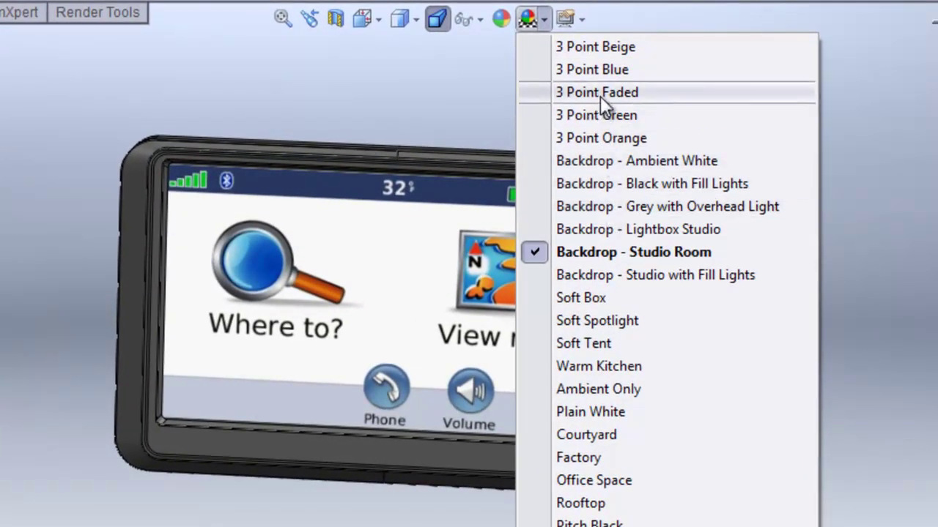
pyautogui.click(628, 95)
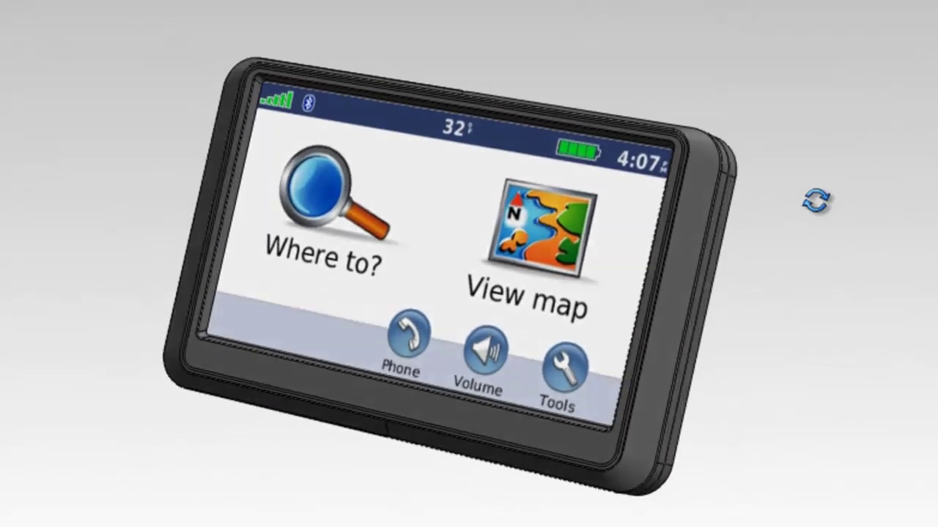
pyautogui.moveTo(816, 201); pyautogui.dragTo(263, 117, button='middle')
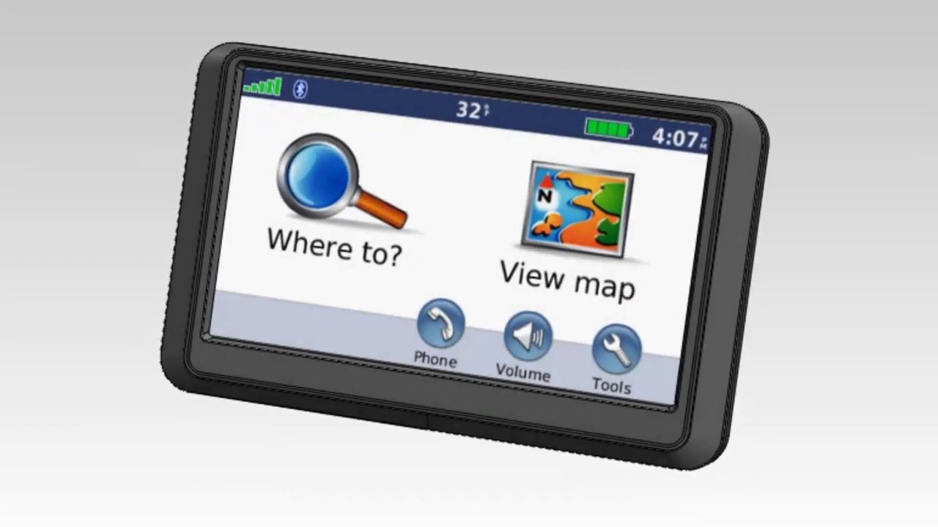
pyautogui.moveTo(821, 262); pyautogui.dragTo(936, 285, button='middle')
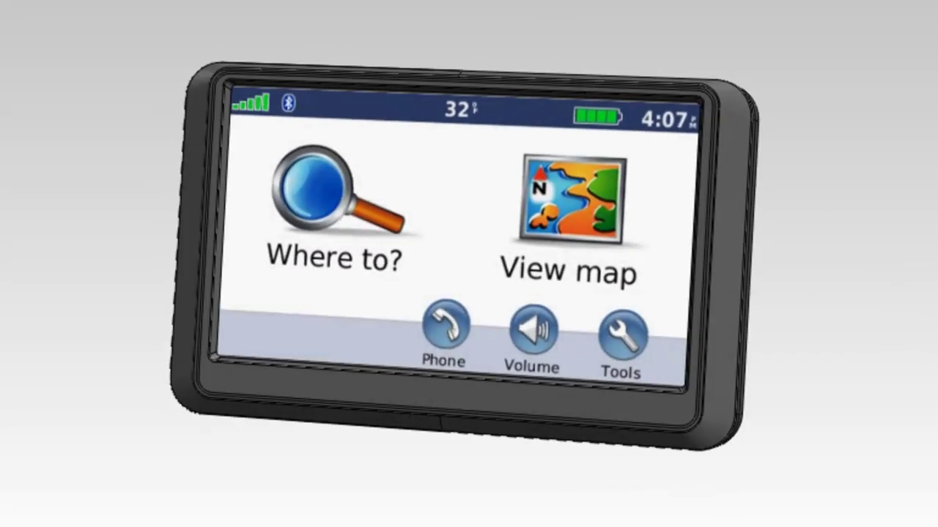